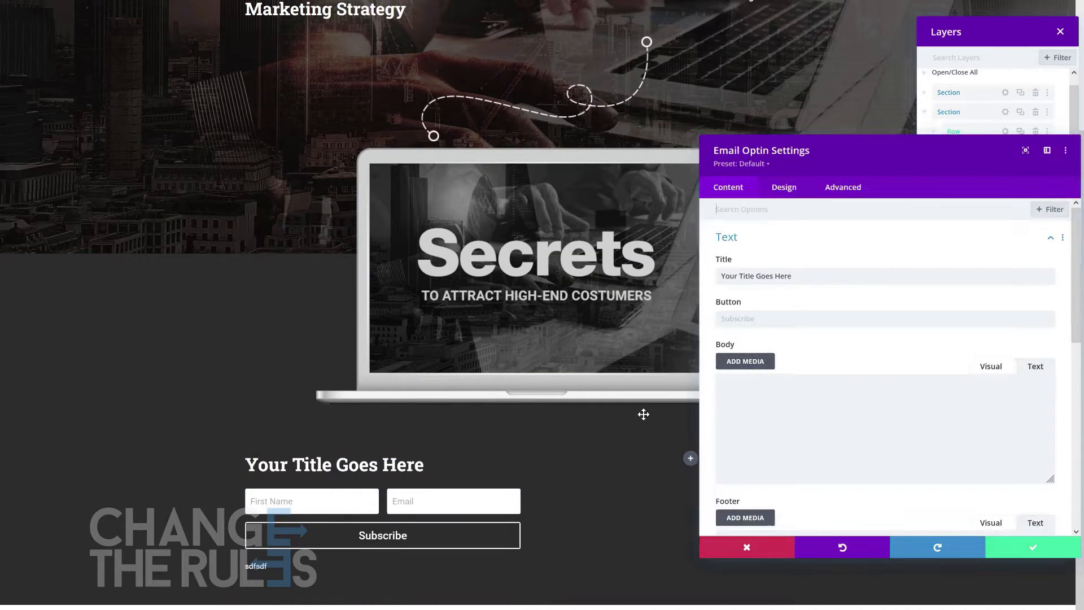
# Step: Set the email optin form's field background color to #1f1f1f and save the module
pyautogui.click(786, 190)
pyautogui.click(728, 257)
pyautogui.write('#1f1f1f')
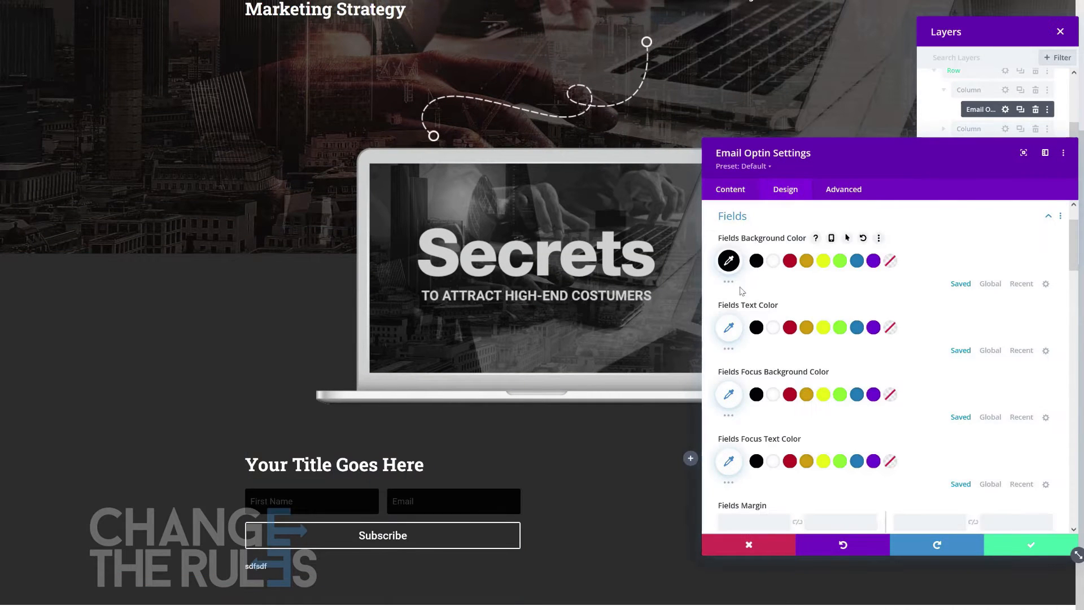
pyautogui.click(775, 261)
pyautogui.scroll(-4, 724, 365)
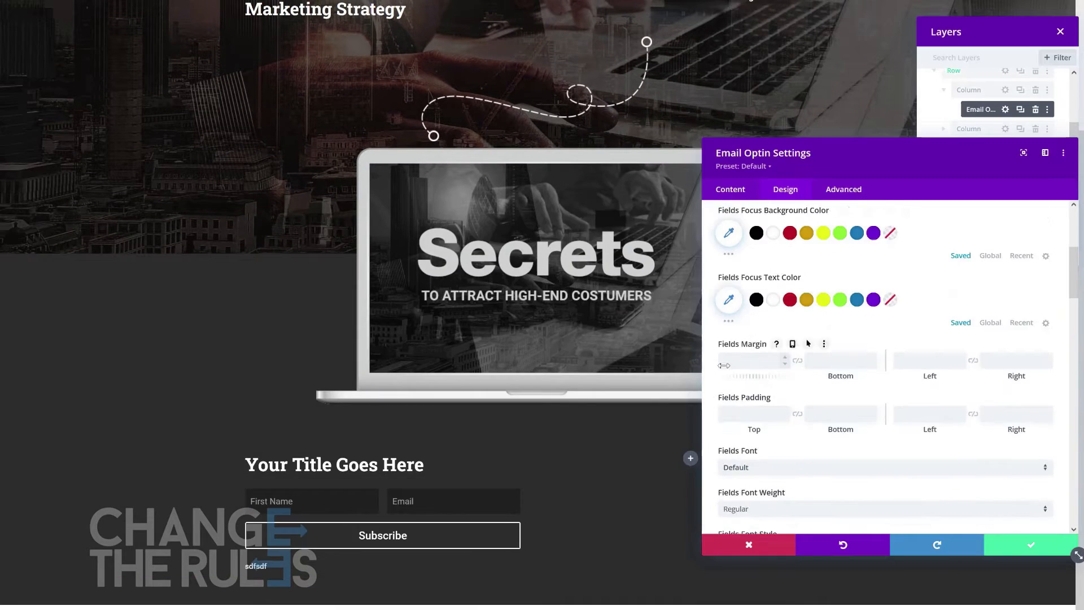
pyautogui.scroll(-8, 756, 392)
pyautogui.click(1031, 545)
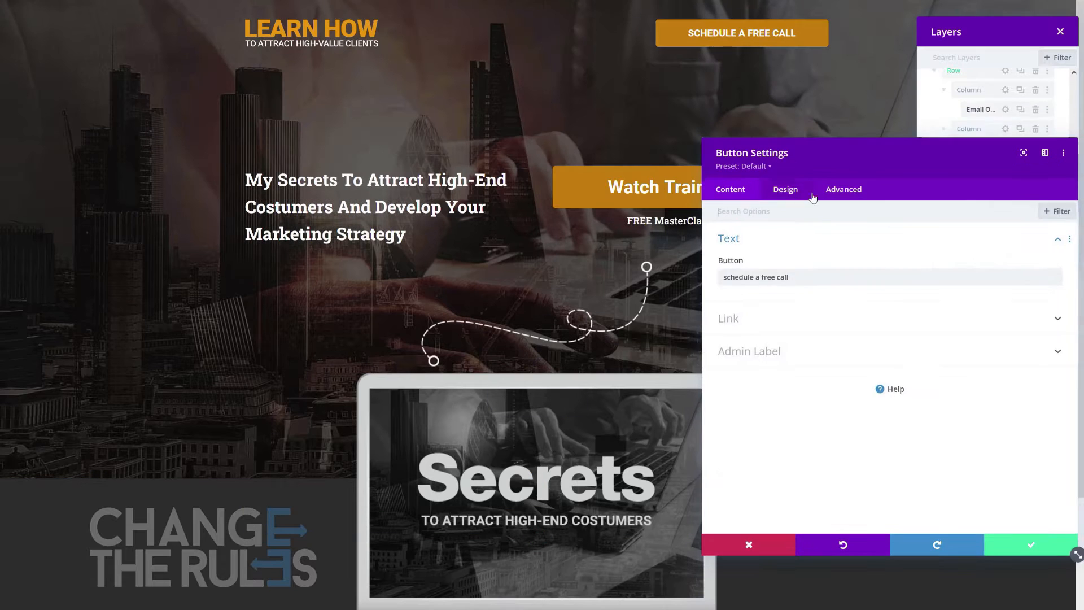
# Step: Examine the button background color in the design settings of the "Schedule a free call" button
pyautogui.click(785, 189)
pyautogui.scroll(-5, 873, 373)
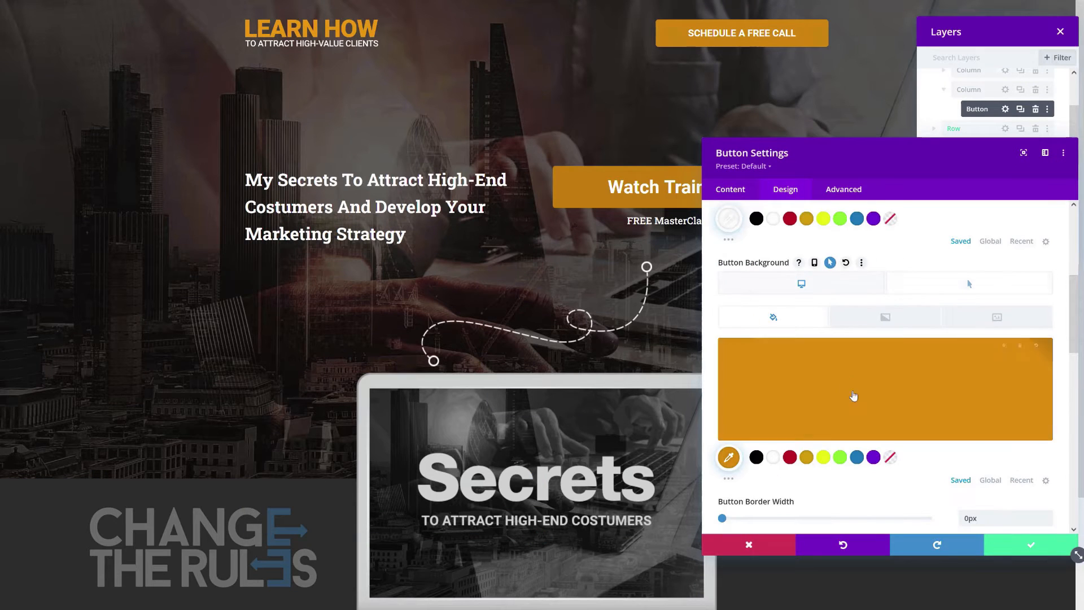
pyautogui.click(1031, 544)
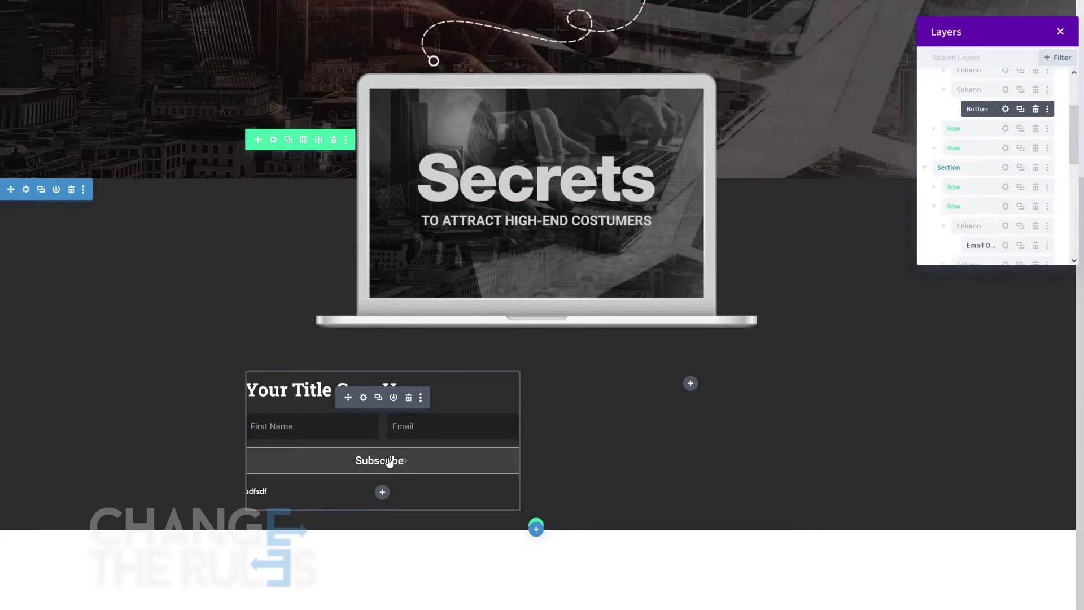
# Step: Enable custom styles for the email optin's Subscribe button and set its hover background color to #f09000
pyautogui.click(390, 459)
pyautogui.click(786, 189)
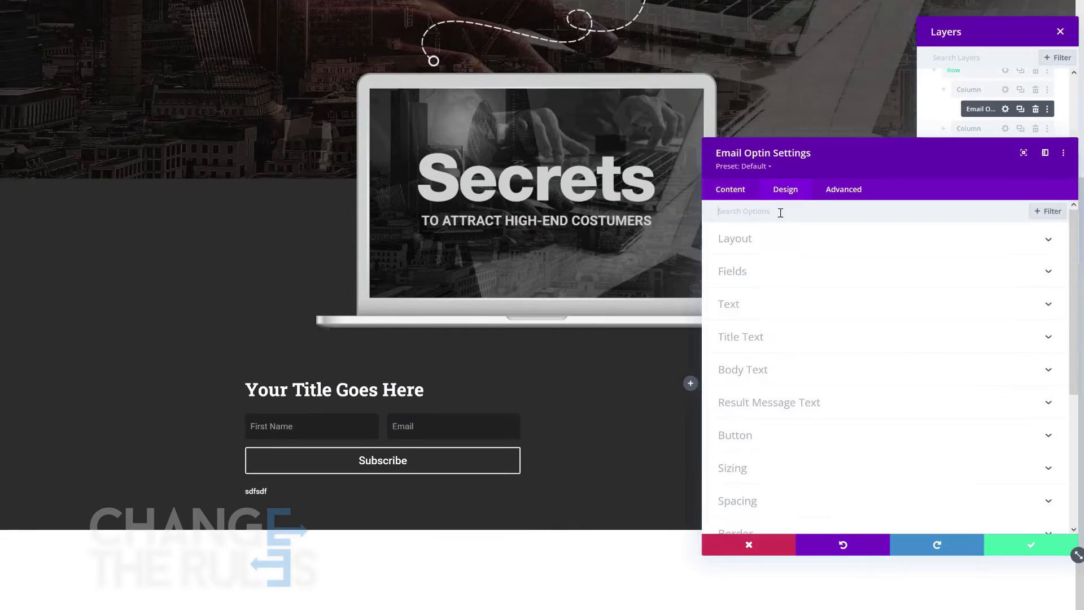
pyautogui.click(742, 433)
pyautogui.click(830, 390)
pyautogui.click(950, 410)
pyautogui.click(885, 477)
pyautogui.tripleClick(744, 478)
pyautogui.write('#f09000')
pyautogui.click(779, 483)
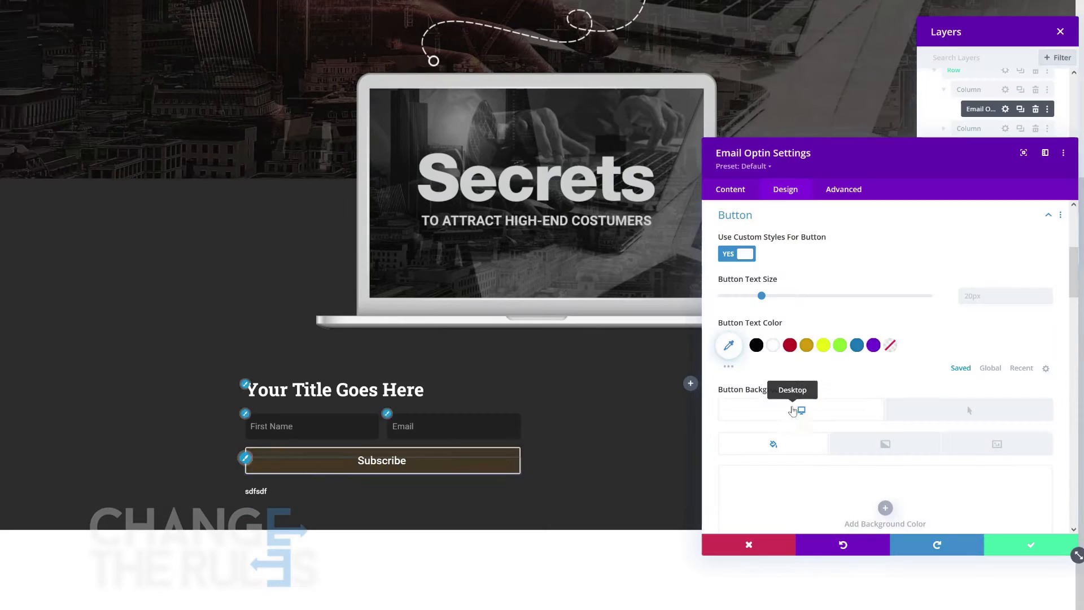
# Step: Give the Subscribe button a dark orange desktop background, a 0px border width and a 6px border radius
pyautogui.click(801, 410)
pyautogui.click(777, 480)
pyautogui.scroll(-3, 776, 482)
pyautogui.moveTo(729, 484); pyautogui.dragTo(718, 483)
pyautogui.scroll(-3, 789, 433)
pyautogui.click(1048, 431)
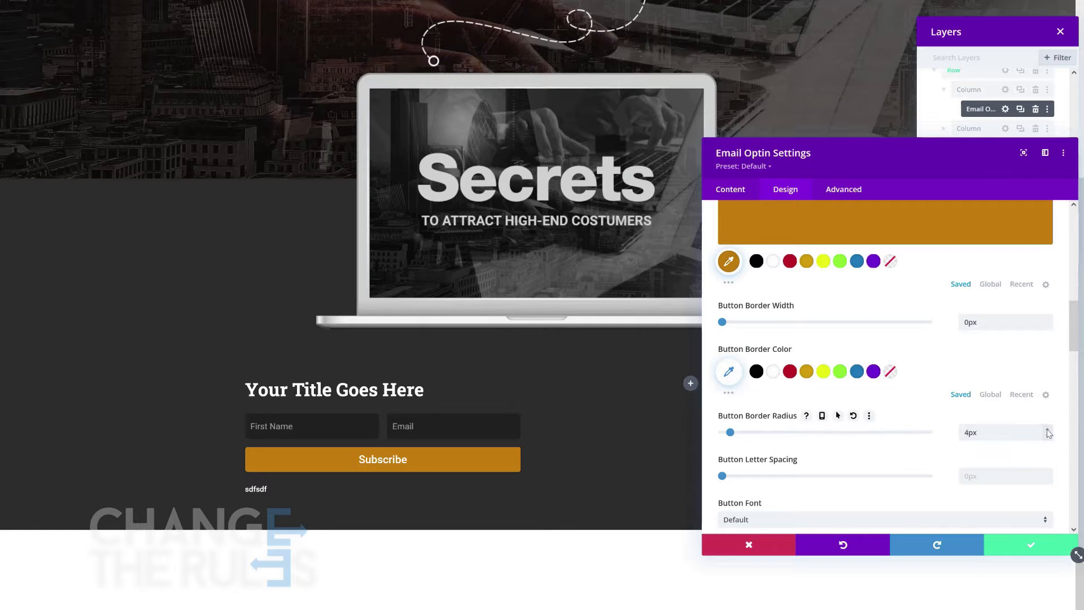
# Step: Set the Subscribe button's font to Roboto in Bold weight with uppercase style
pyautogui.scroll(3, 780, 403)
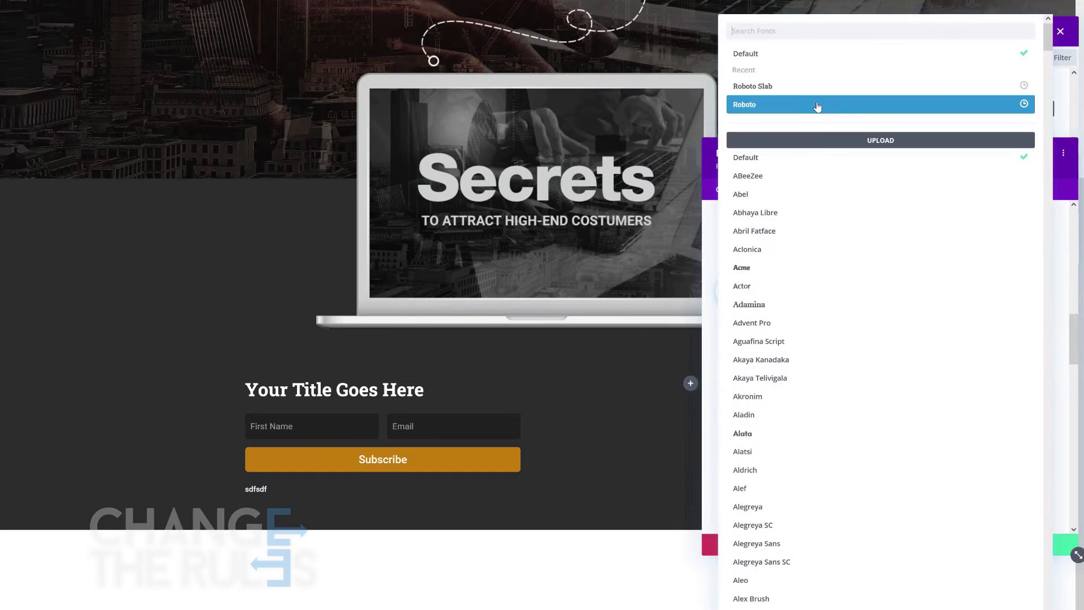
pyautogui.click(819, 106)
pyautogui.click(915, 480)
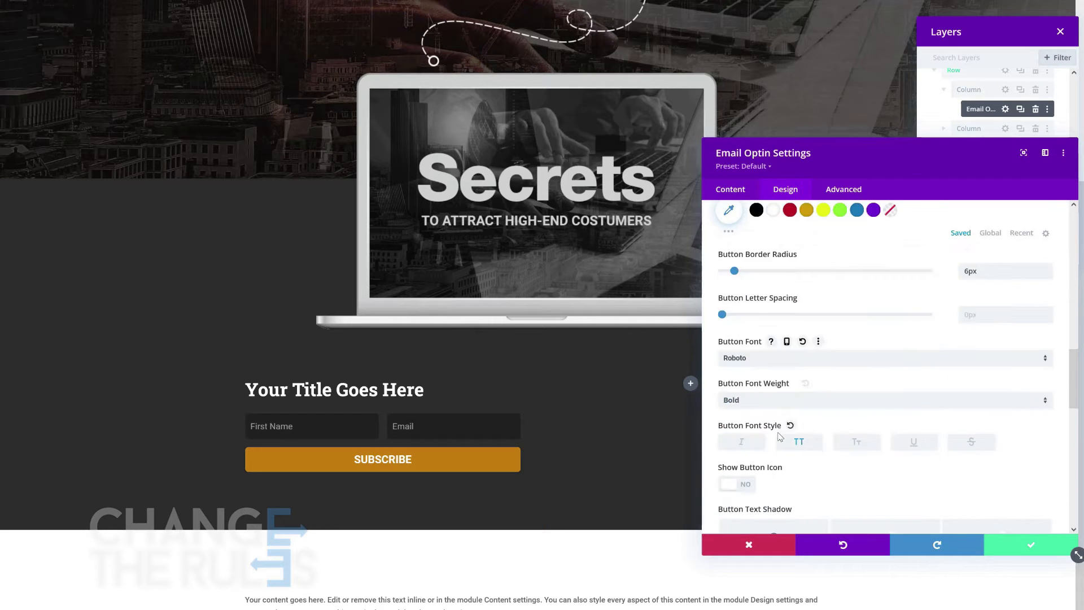
# Step: Turn on responsive values for the Subscribe button's margin and open the phone setting
pyautogui.scroll(-5, 779, 437)
pyautogui.click(795, 292)
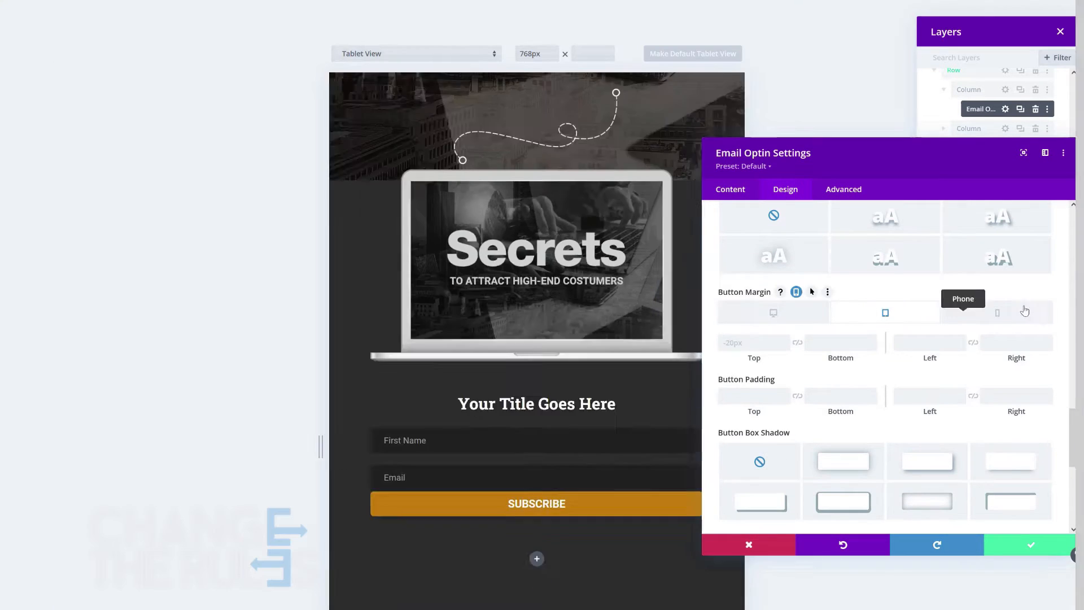
pyautogui.click(998, 313)
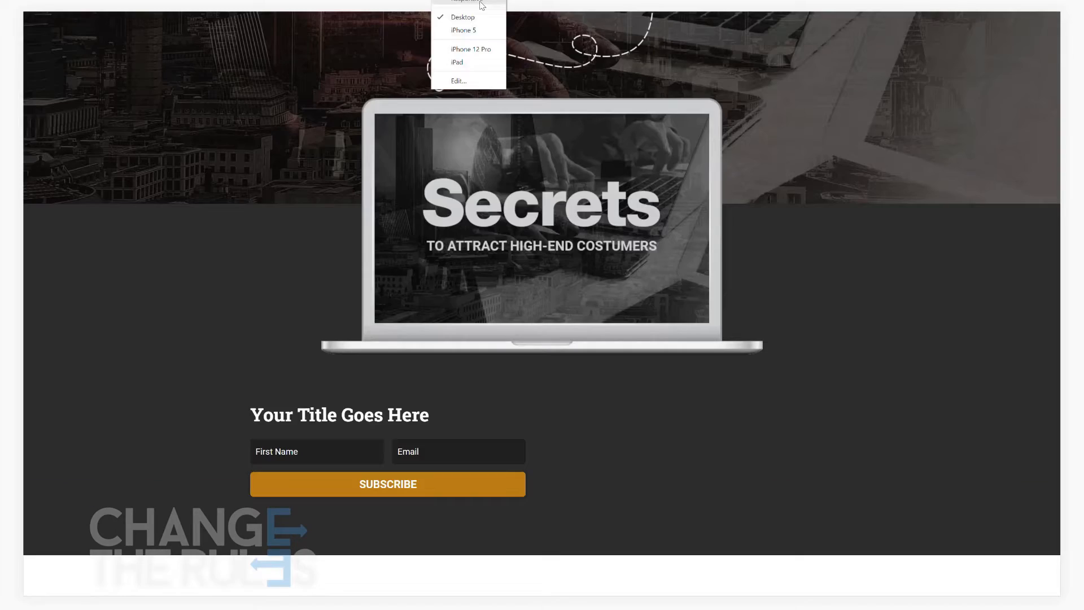
# Step: Preview the page at iPad, iPhone 12 Pro and iPhone 5 sizes and return to the Desktop size
pyautogui.click(469, 62)
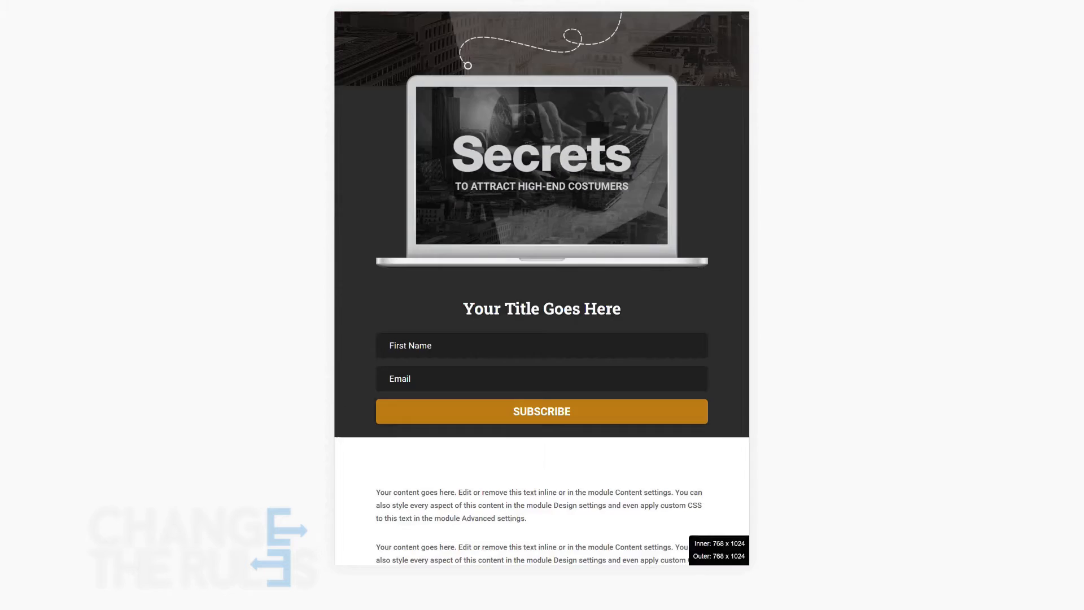
pyautogui.click(491, 3)
pyautogui.click(483, 49)
pyautogui.click(435, 3)
pyautogui.click(449, 30)
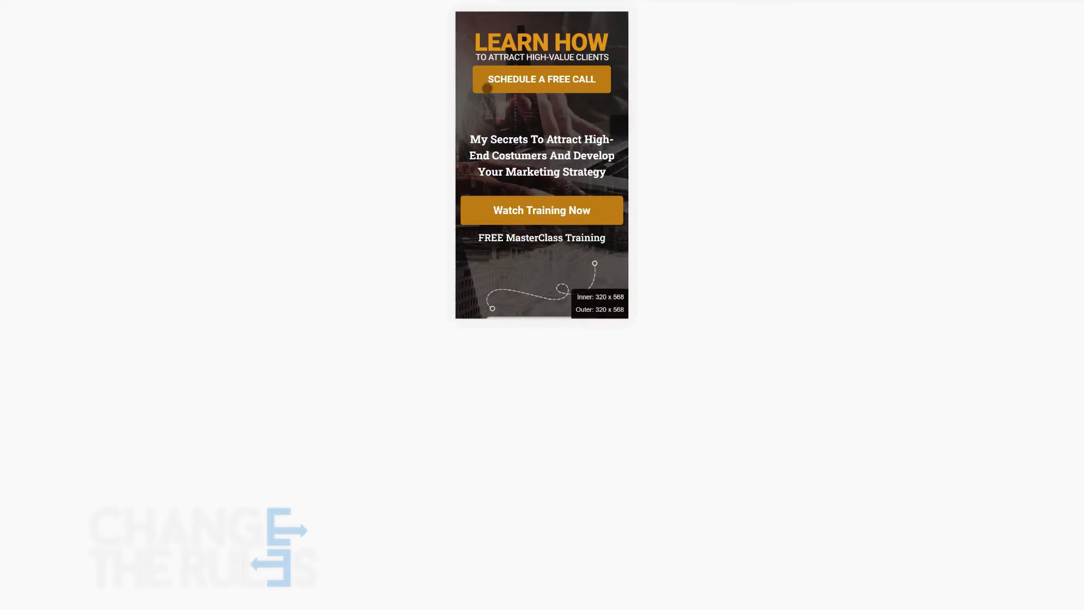
pyautogui.click(458, 3)
pyautogui.click(462, 17)
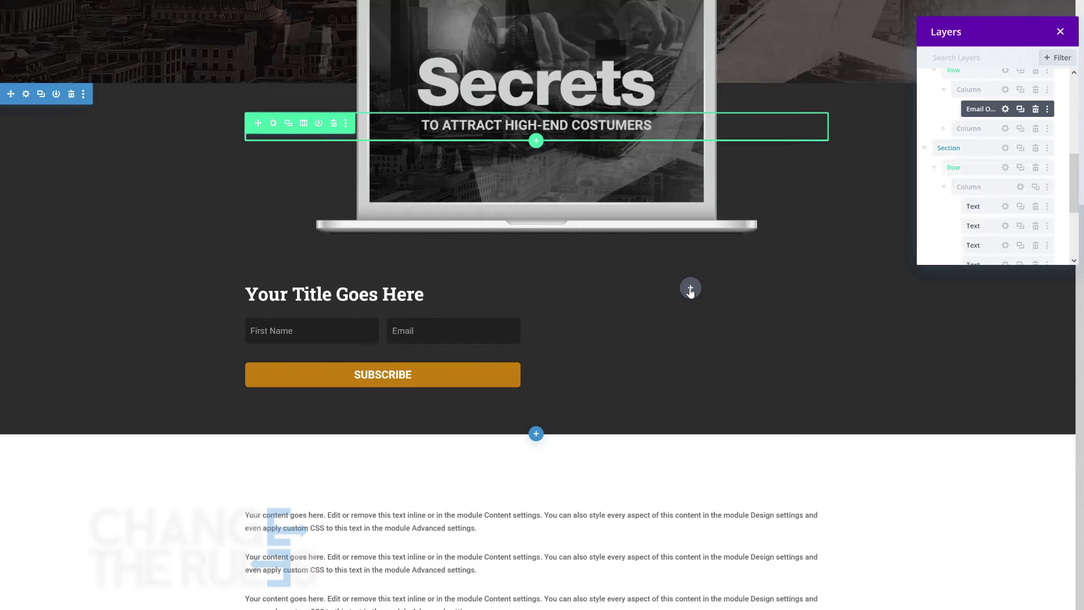
# Step: Insert a Text module in the empty column beside the email optin form
pyautogui.click(690, 287)
pyautogui.scroll(-5, 666, 387)
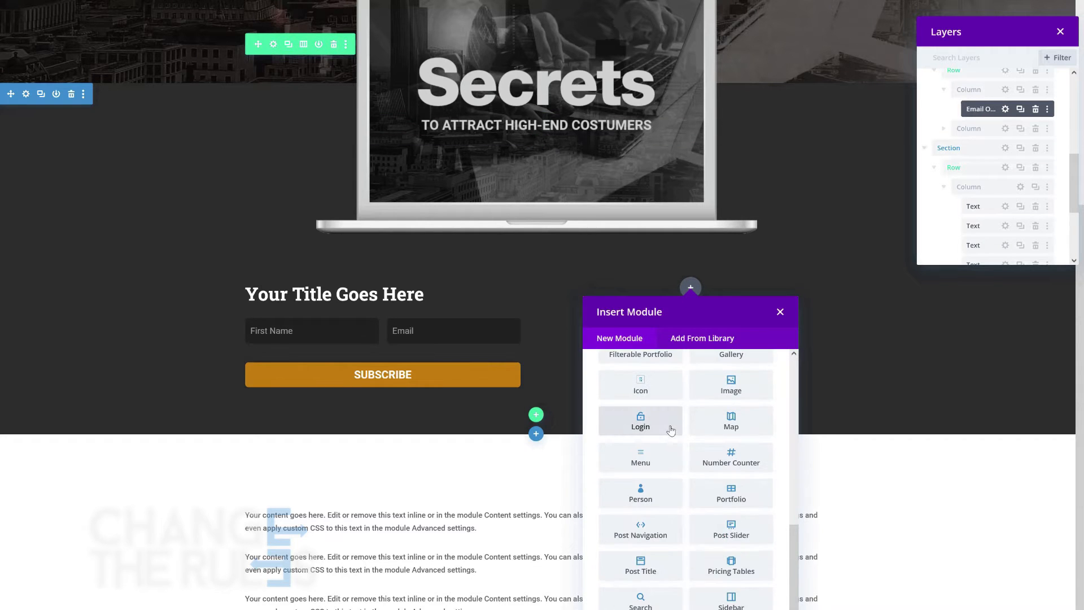
pyautogui.click(649, 425)
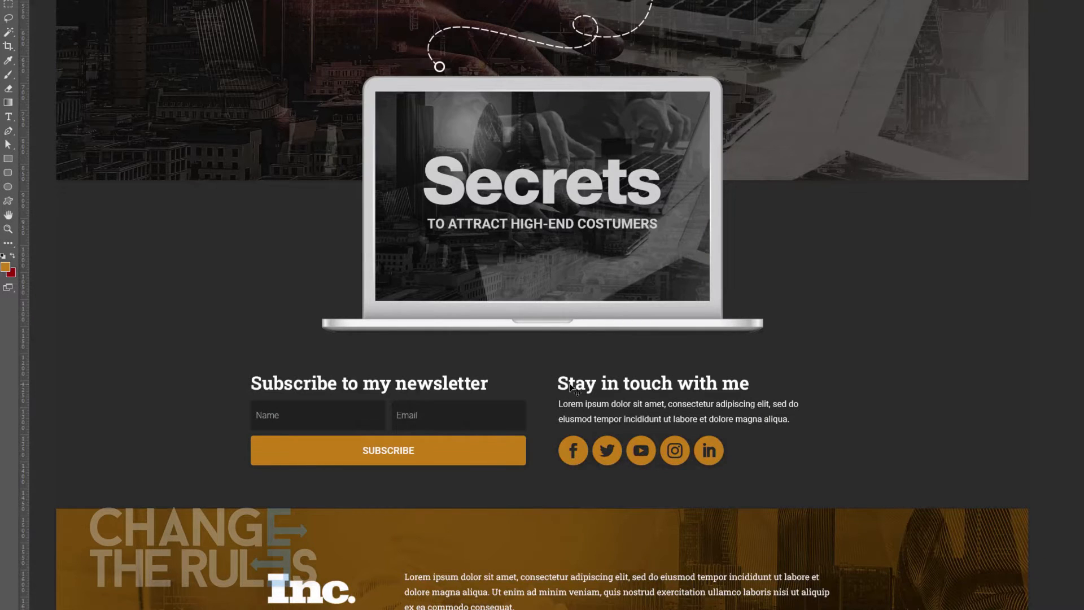
# Step: Copy "Stay in touch with me" from the Photoshop design and paste it over the new text module's placeholder body
pyautogui.tripleClick(569, 382)
pyautogui.hotkey('ctrl', 'c')
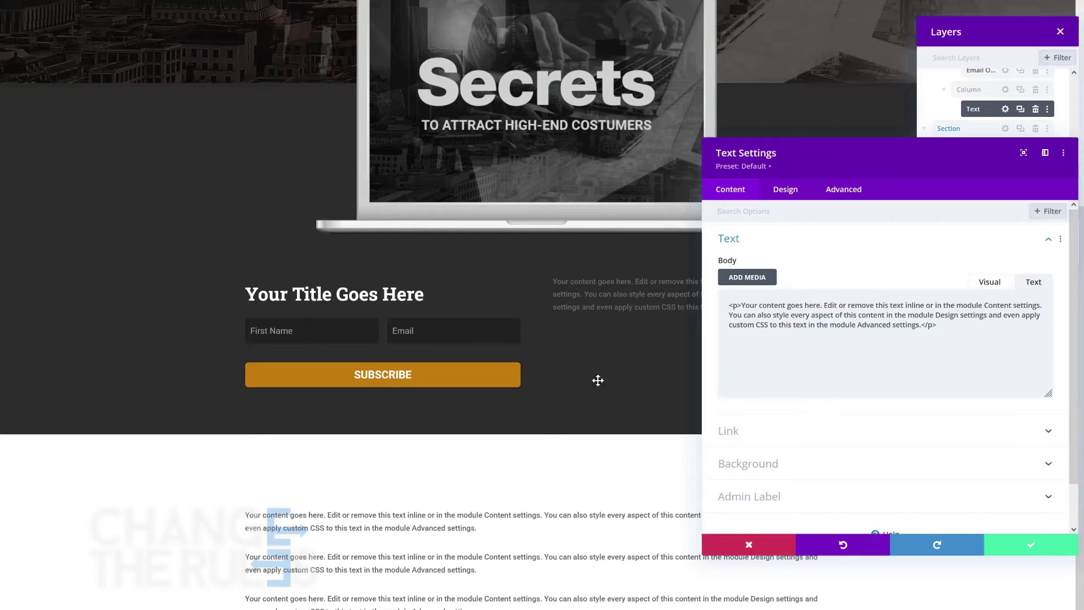
pyautogui.moveTo(741, 305); pyautogui.dragTo(921, 325)
pyautogui.hotkey('ctrl', 'v')
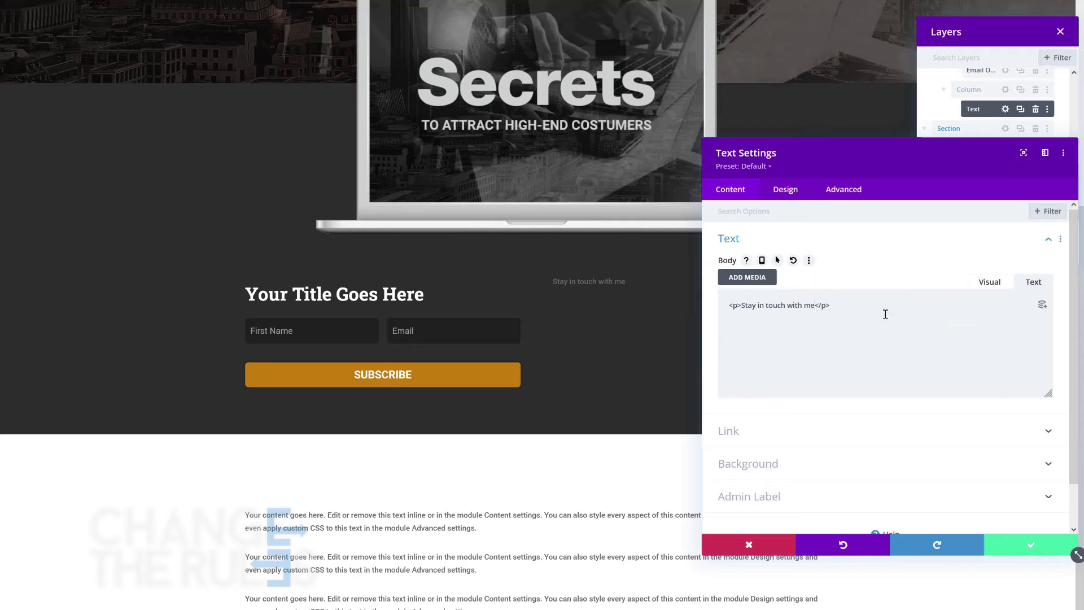
# Step: Style the "Stay in touch with me" text in white Roboto Slab with Bold weight
pyautogui.click(787, 194)
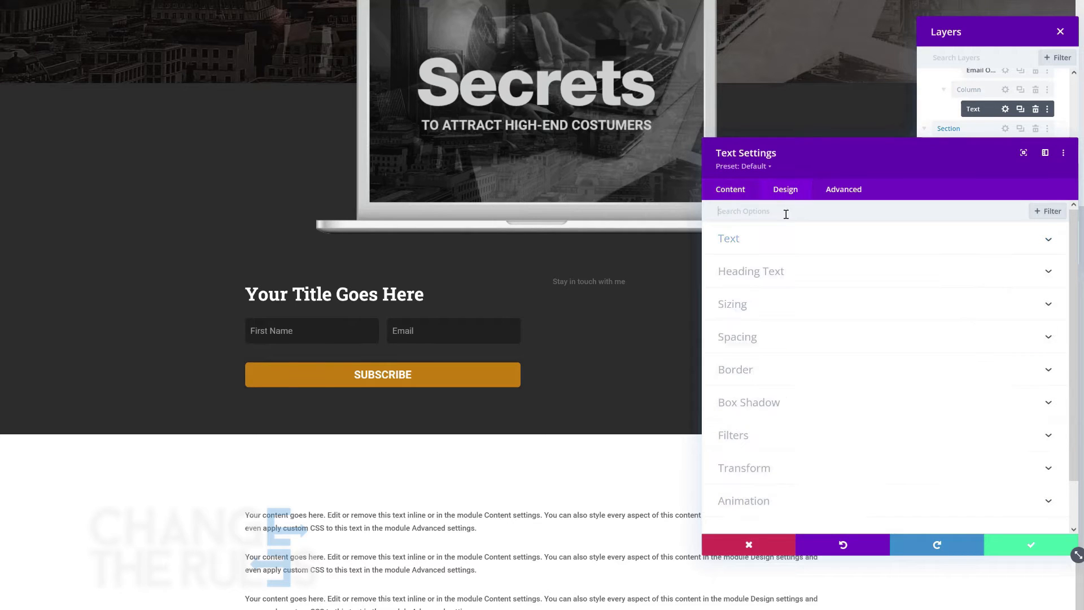
pyautogui.click(784, 241)
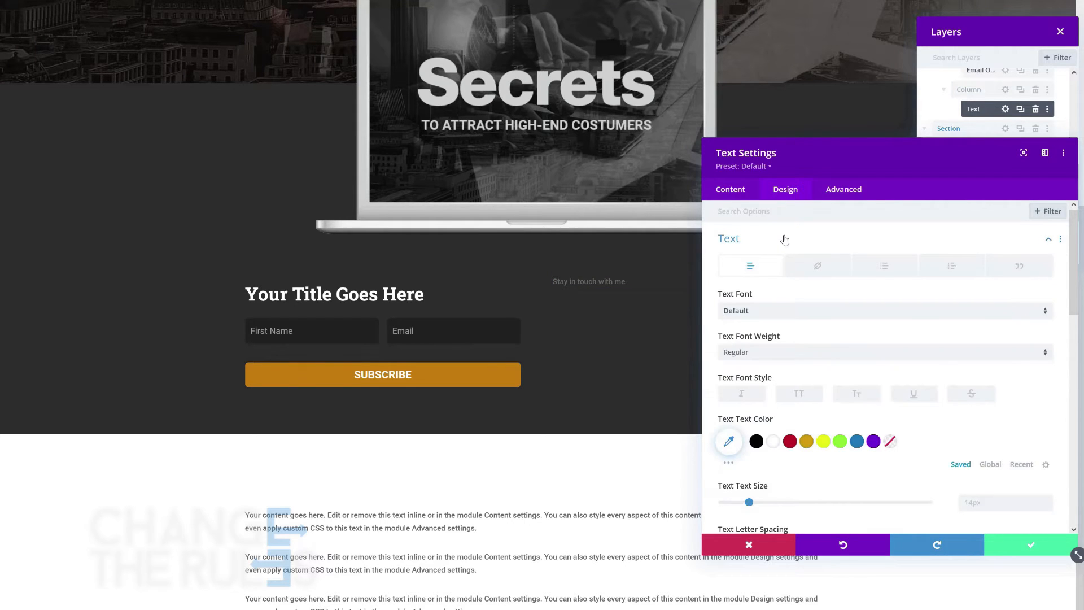
pyautogui.click(777, 312)
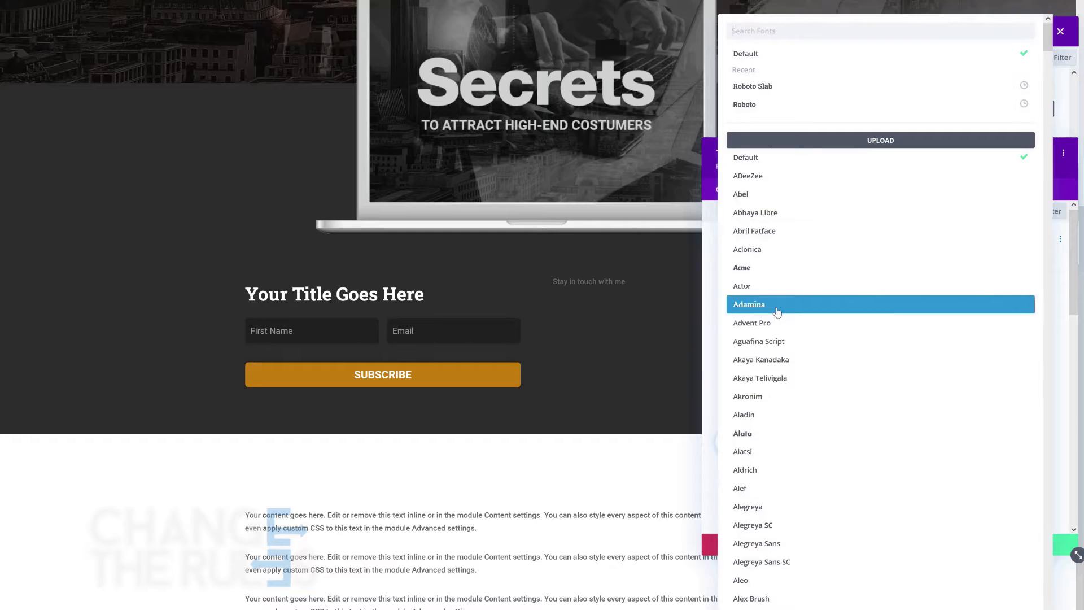
pyautogui.click(761, 83)
pyautogui.click(782, 354)
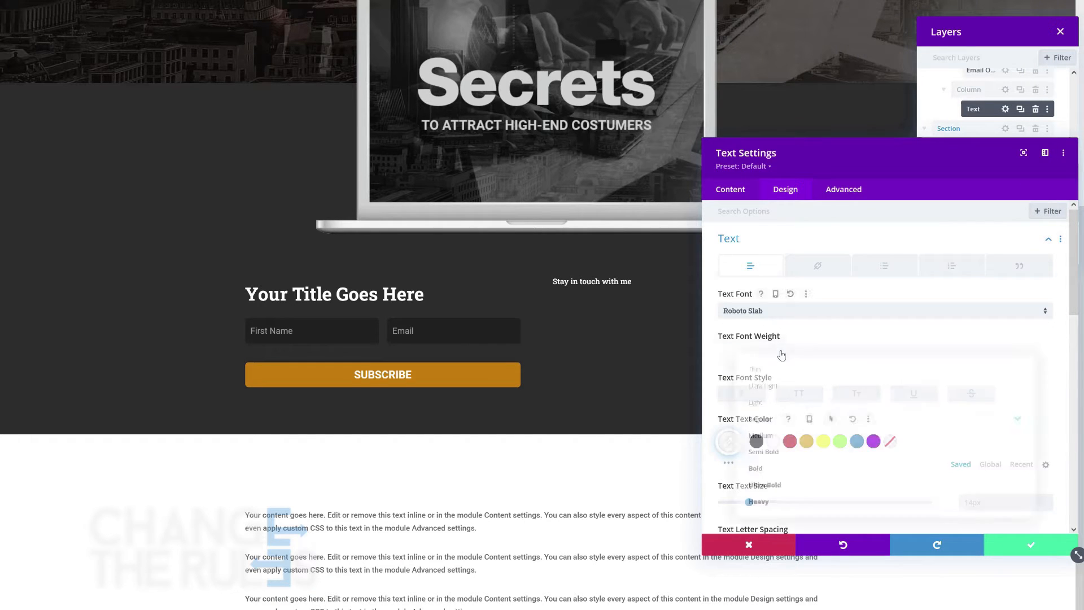
pyautogui.click(772, 470)
# Step: Set responsive text sizes for the "Stay in touch with me" heading, with 30px on tablet and 20px on phone
pyautogui.scroll(-3, 785, 448)
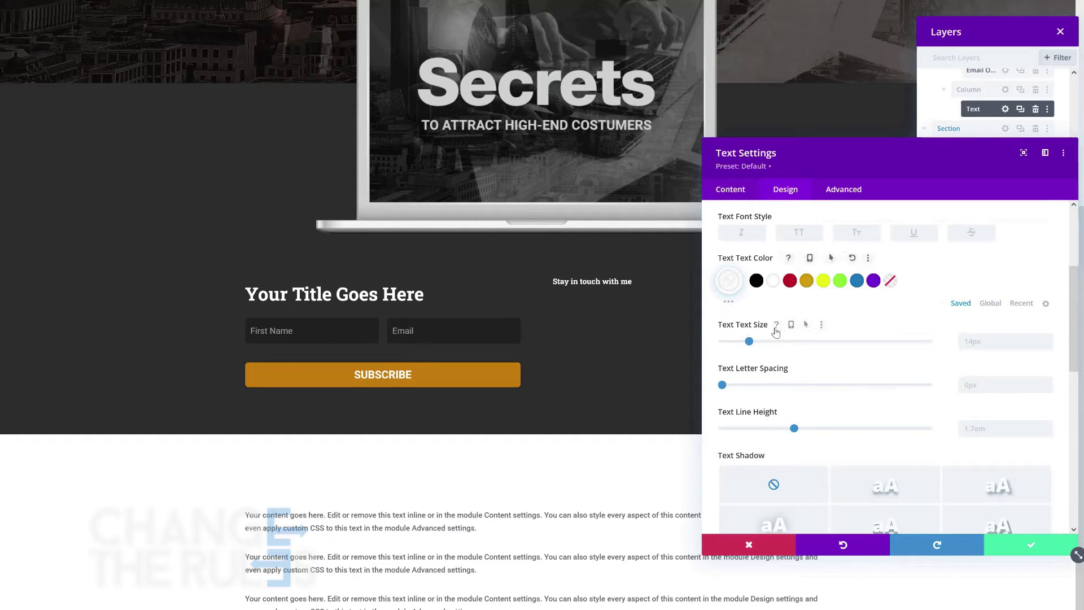
pyautogui.click(792, 327)
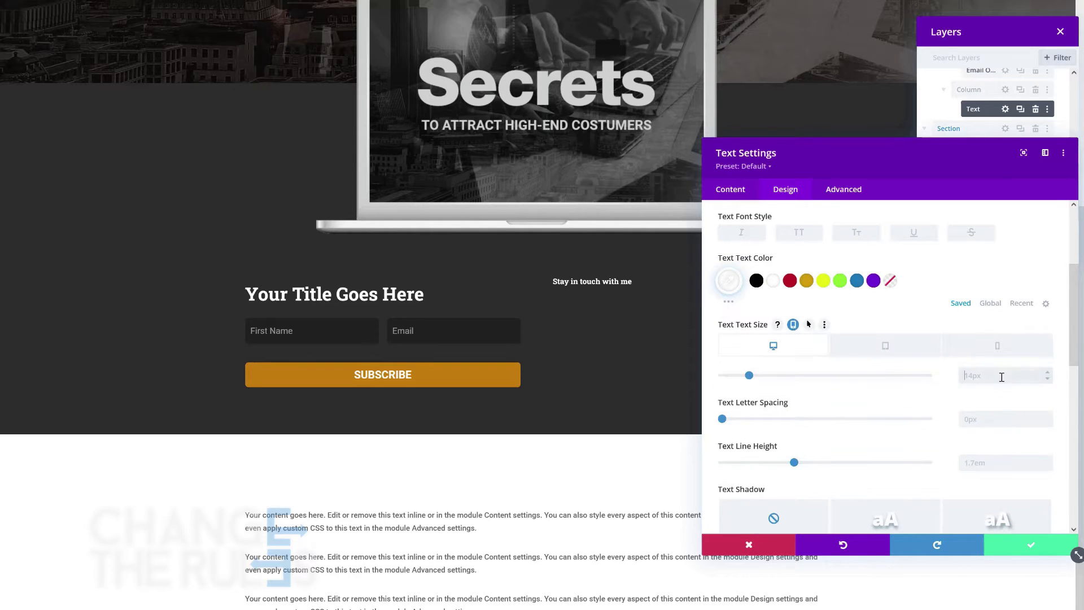
pyautogui.click(886, 346)
pyautogui.click(997, 345)
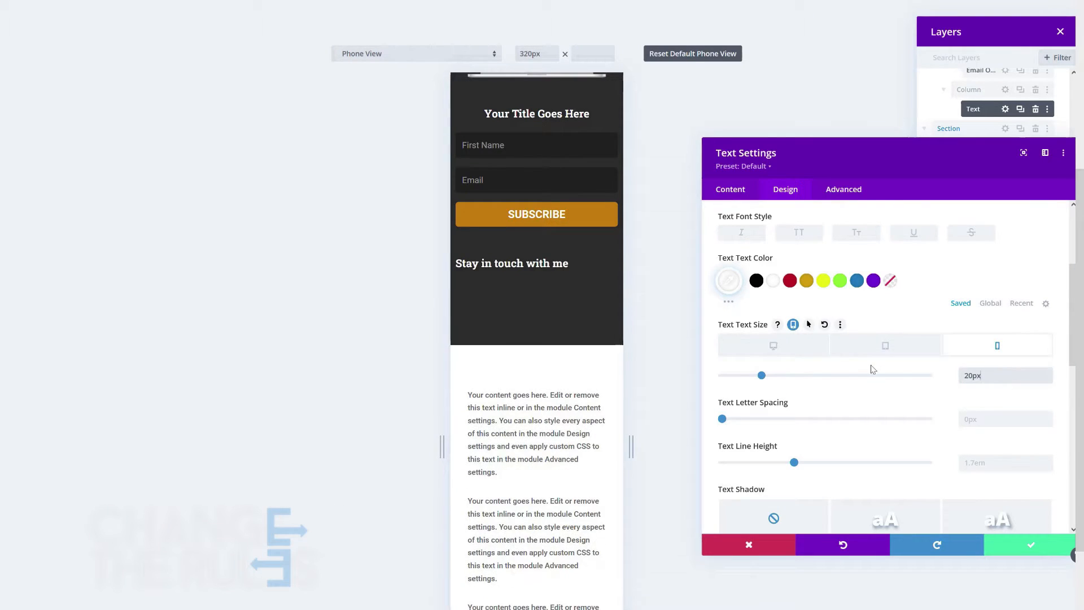
# Step: Center the "Stay in touch with me" heading on tablet with responsive text alignment and save the module
pyautogui.scroll(-3, 824, 418)
pyautogui.click(798, 433)
pyautogui.click(867, 455)
pyautogui.click(844, 484)
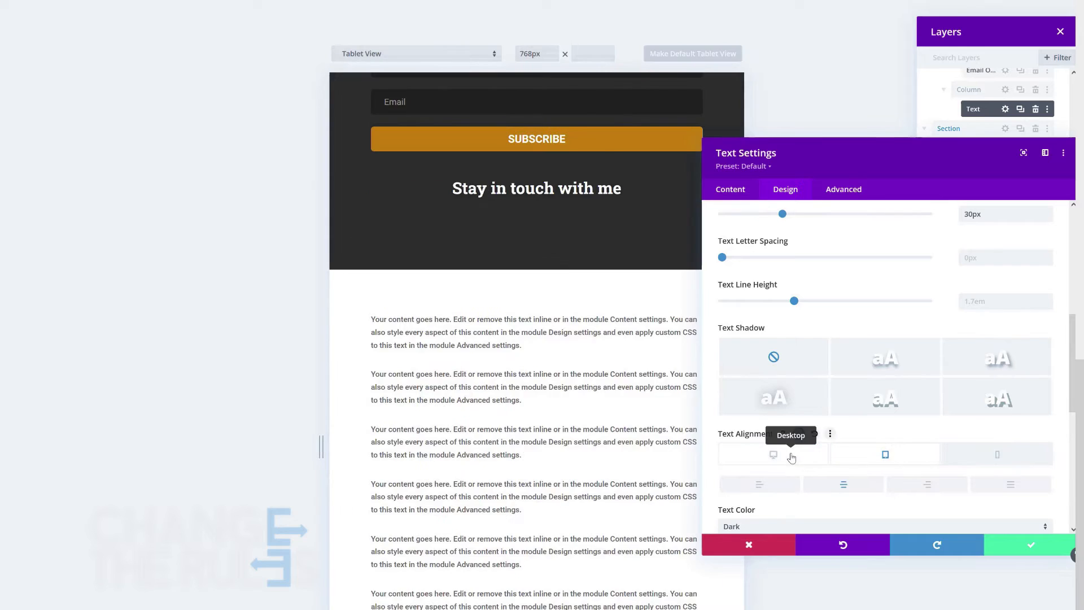
pyautogui.click(791, 456)
pyautogui.press('Return')
# Step: Add a Text module below the "Stay in touch with me" heading and replace its body with the "Lorem ipsum dolor sit amet" paragraph
pyautogui.click(688, 432)
pyautogui.scroll(-4, 662, 376)
pyautogui.scroll(-3, 663, 376)
pyautogui.click(660, 366)
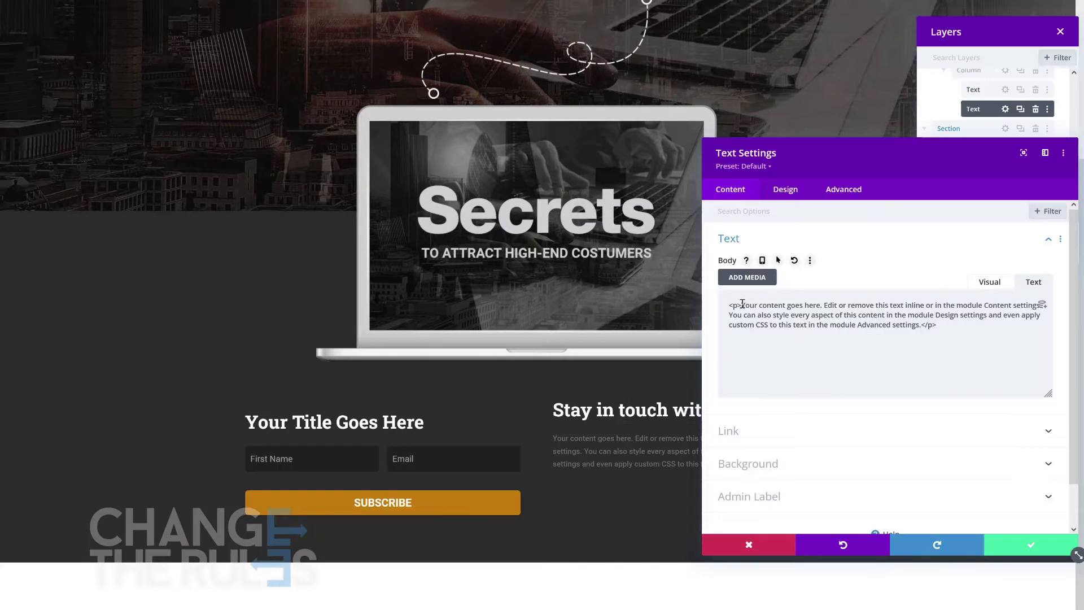
pyautogui.moveTo(741, 305); pyautogui.dragTo(920, 326)
pyautogui.write('Lorem ipsum dolor sit amet, consectetur adipiscing elit, sed do eiusmod tempor incididunt ut labore et dolore magna aliqua.')
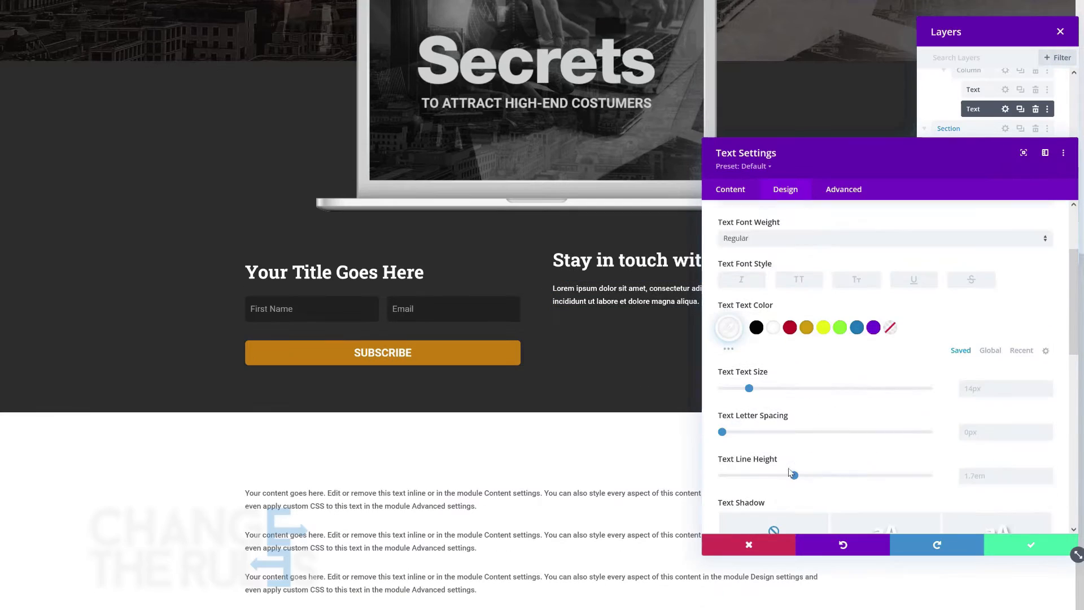
# Step: Set the lorem ipsum paragraph's desktop text size to 16px and line height to 26px, and save the module
pyautogui.scroll(-1, 789, 474)
pyautogui.click(793, 324)
pyautogui.click(803, 445)
pyautogui.click(998, 375)
pyautogui.write('16')
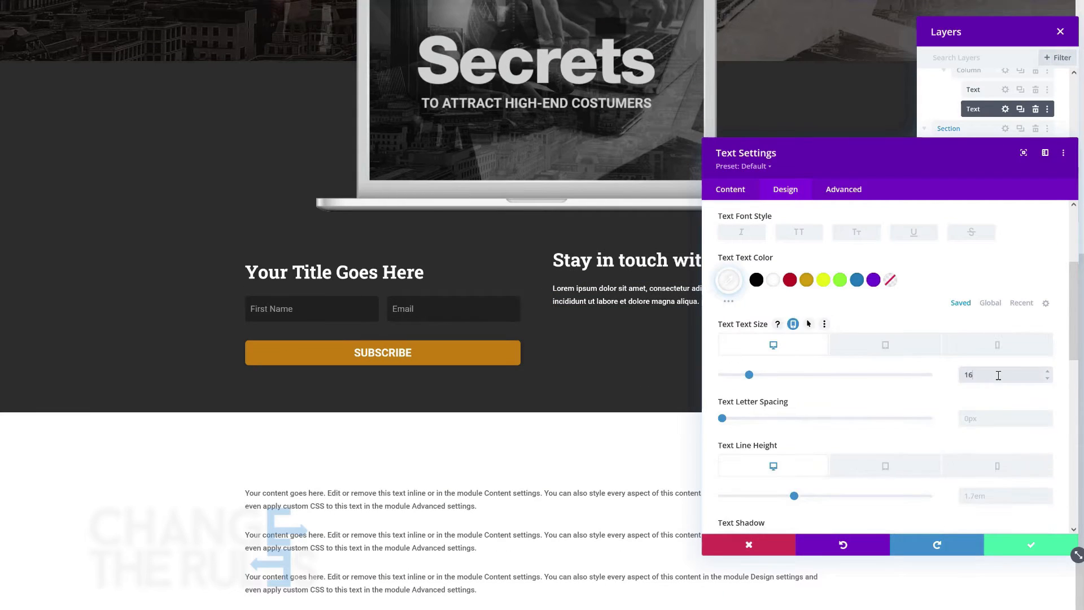
pyautogui.scroll(-1, 998, 375)
pyautogui.click(995, 415)
pyautogui.write('26')
pyautogui.click(1031, 544)
# Step: Insert a Social Media Follow module below the lorem ipsum paragraph
pyautogui.click(689, 310)
pyautogui.click(693, 361)
pyautogui.click(642, 431)
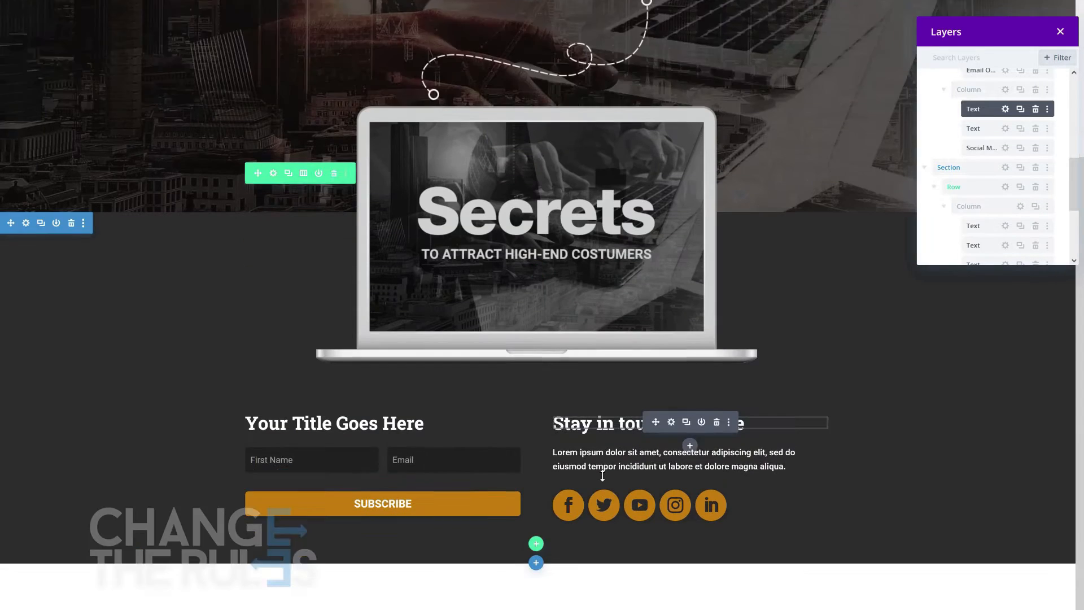
# Step: Turn on responsive text alignment for the lorem ipsum paragraph, center it on tablet and save the module
pyautogui.scroll(-2, 621, 367)
pyautogui.click(661, 351)
pyautogui.click(785, 189)
pyautogui.click(791, 237)
pyautogui.scroll(-5, 817, 367)
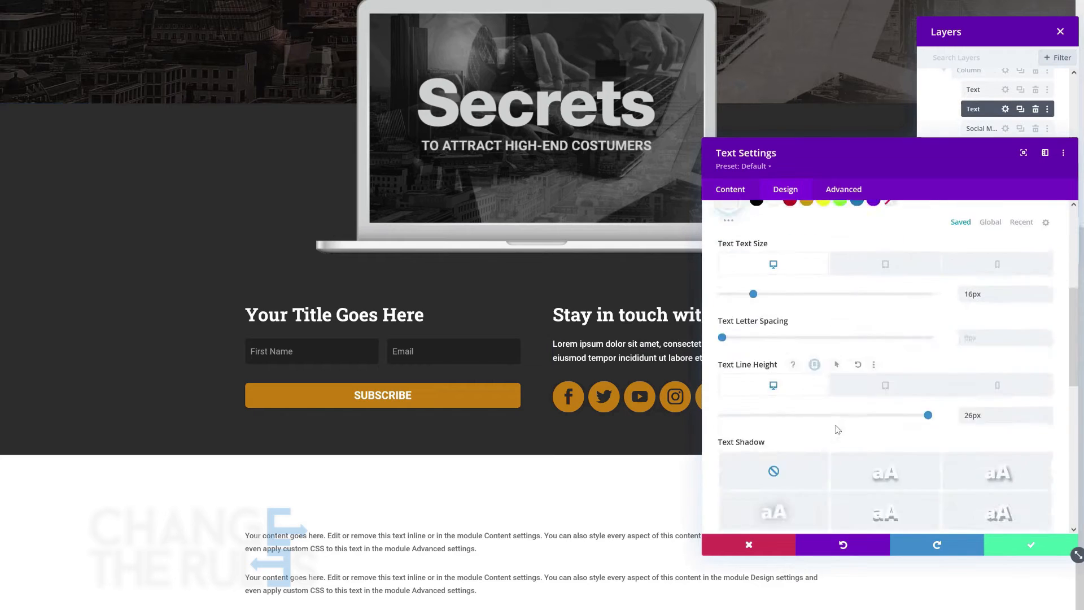
pyautogui.click(865, 409)
pyautogui.moveTo(857, 174); pyautogui.dragTo(876, 132)
pyautogui.scroll(-6, 670, 388)
pyautogui.scroll(1, 670, 387)
pyautogui.click(863, 394)
pyautogui.click(1039, 502)
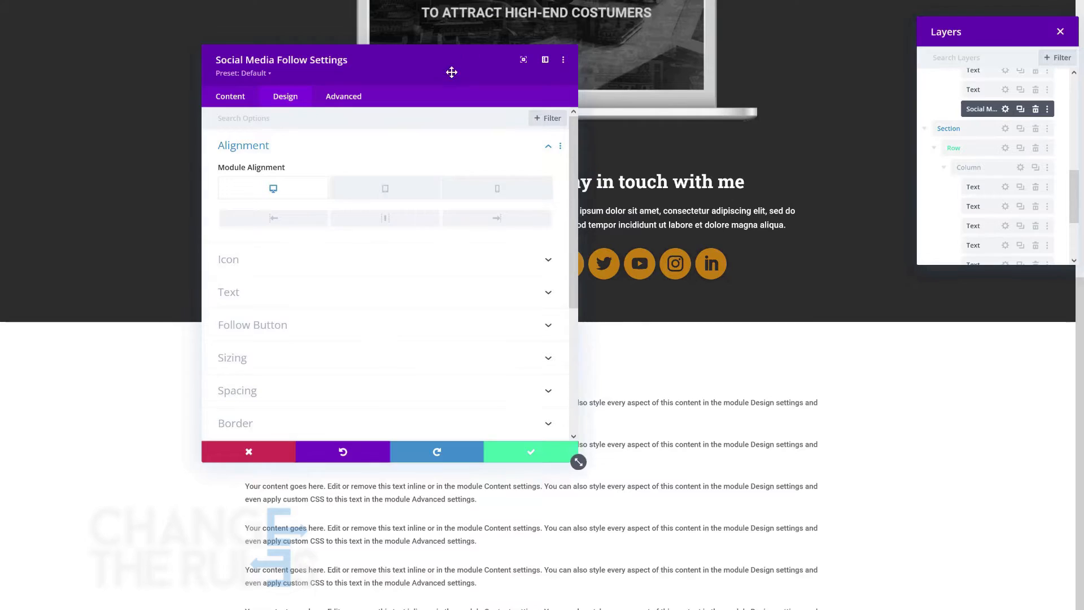
# Step: Center the Social Media Follow module on tablet, set its icon font size to 20px on phone, and save the module
pyautogui.click(515, 186)
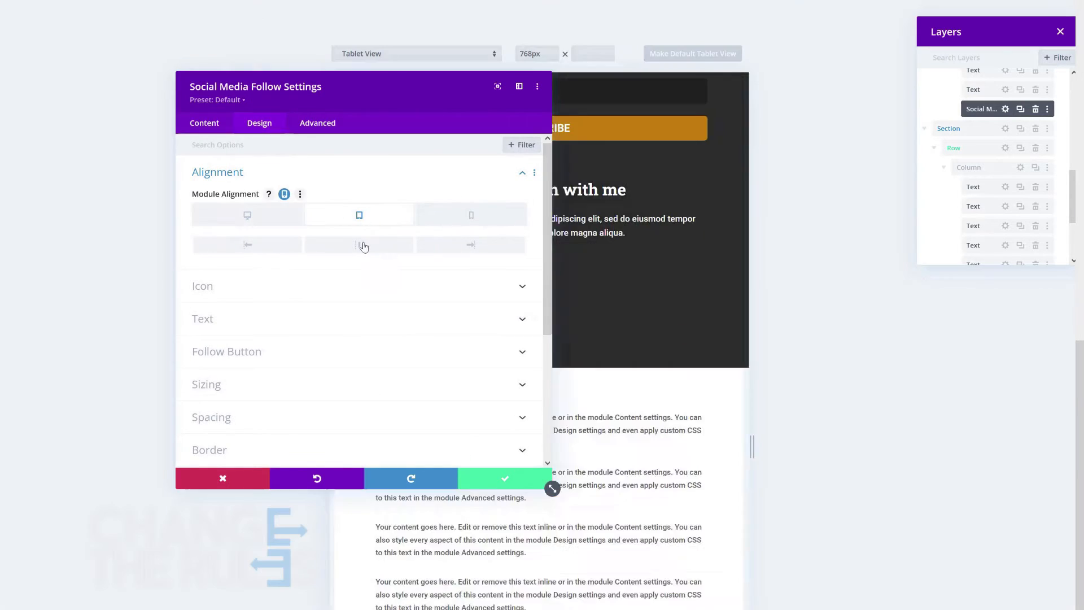
pyautogui.moveTo(317, 78); pyautogui.dragTo(733, 329)
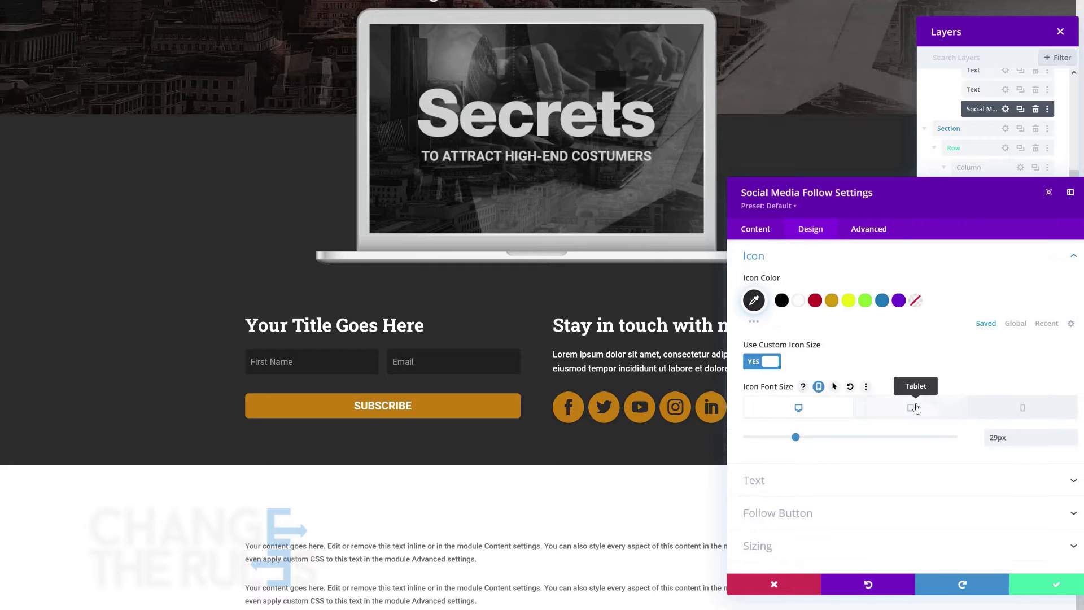
pyautogui.click(910, 407)
pyautogui.click(1021, 407)
pyautogui.moveTo(796, 437); pyautogui.dragTo(780, 439)
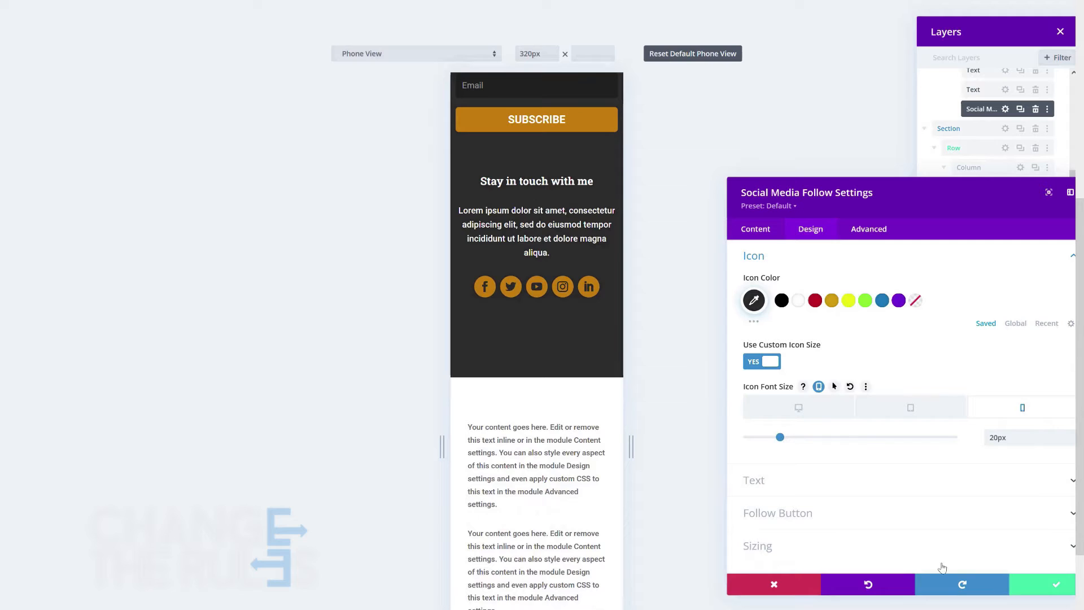
pyautogui.click(1044, 585)
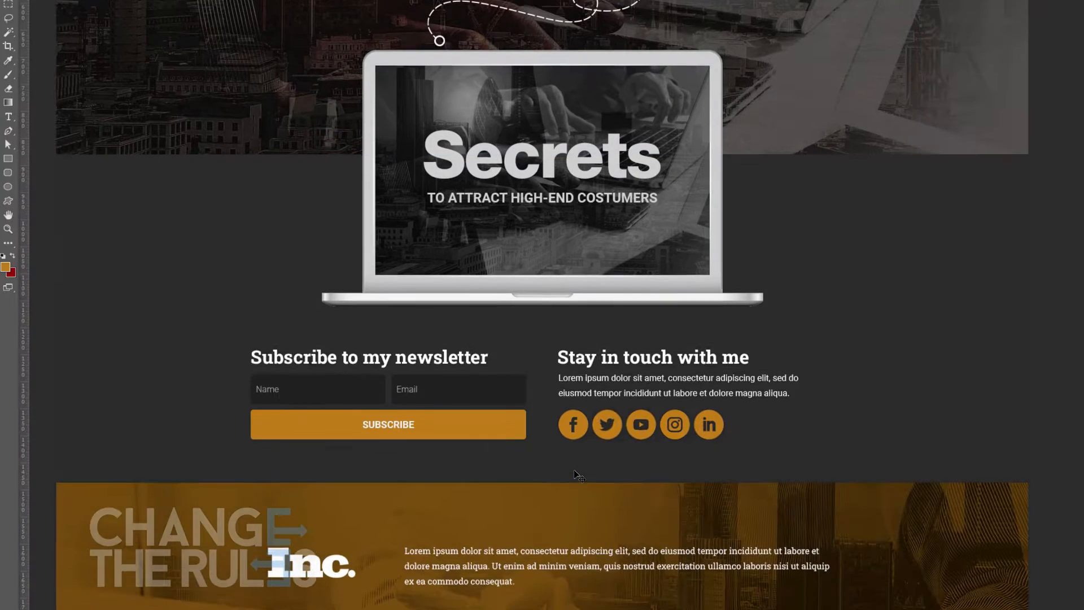
# Step: Check the press-logo section in the Photoshop design and add an empty regular section below the newsletter section in Divi
pyautogui.scroll(-3, 575, 467)
pyautogui.scroll(-8, 574, 467)
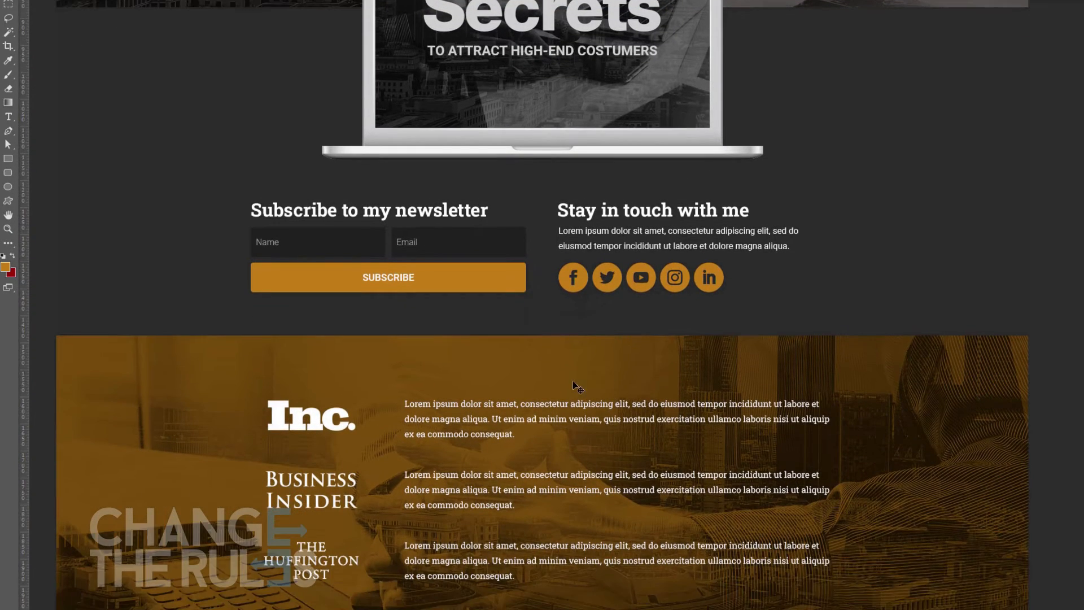
pyautogui.scroll(-3, 563, 395)
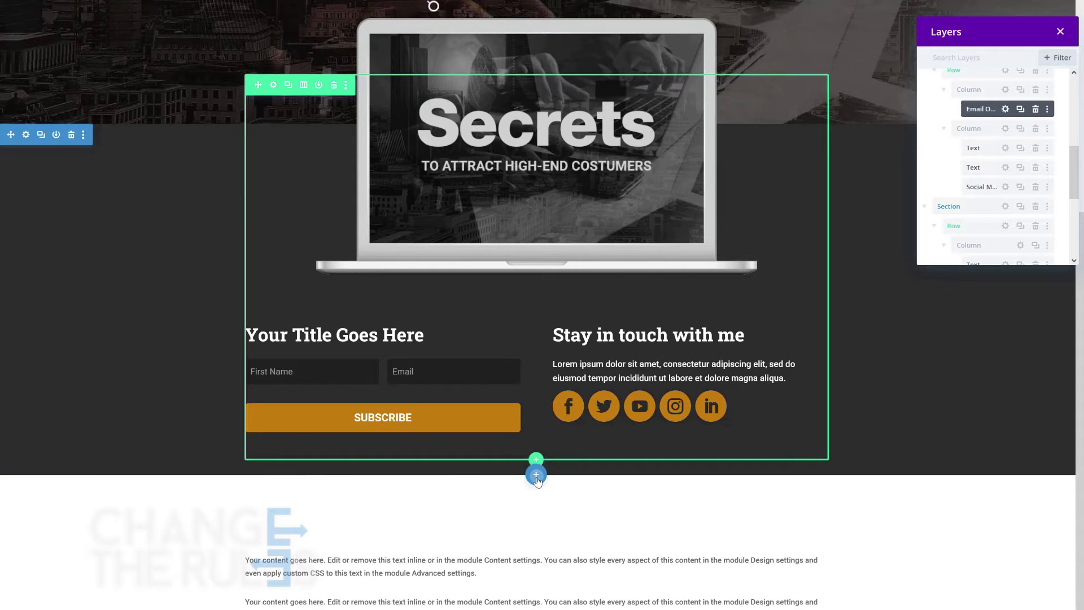
pyautogui.click(536, 476)
pyautogui.click(470, 438)
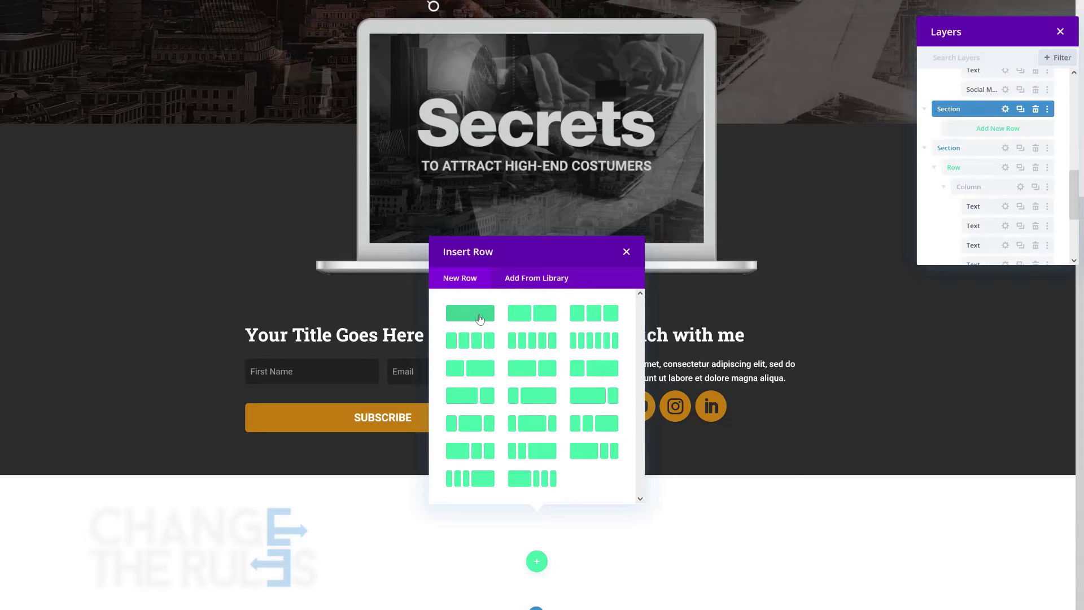
pyautogui.click(82, 507)
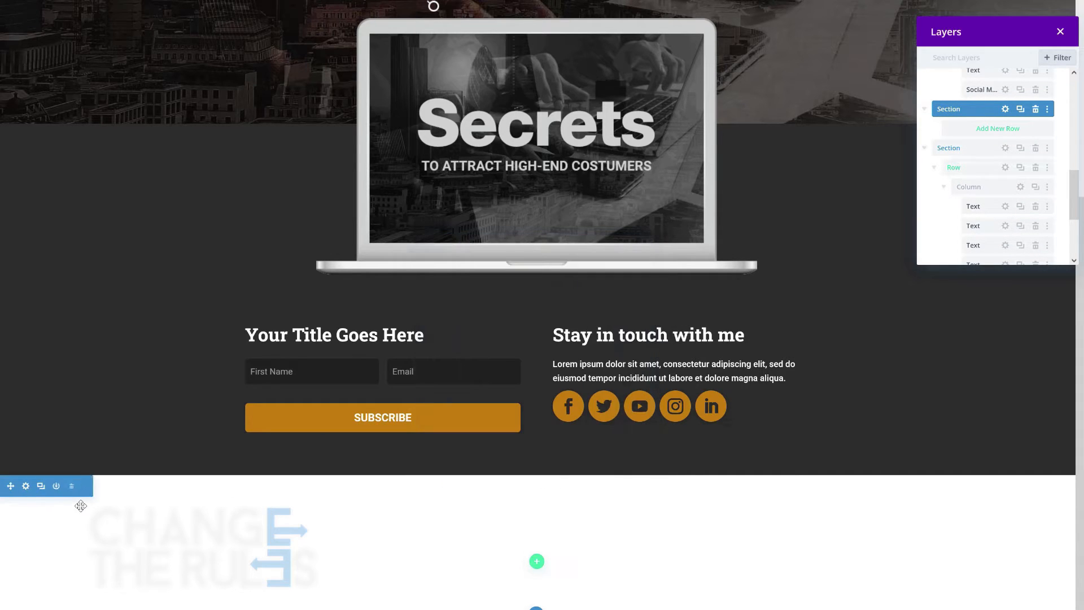
# Step: Set the golden-tinted city and laptop photo from the media library as the new section's background image and save
pyautogui.click(28, 489)
pyautogui.click(795, 319)
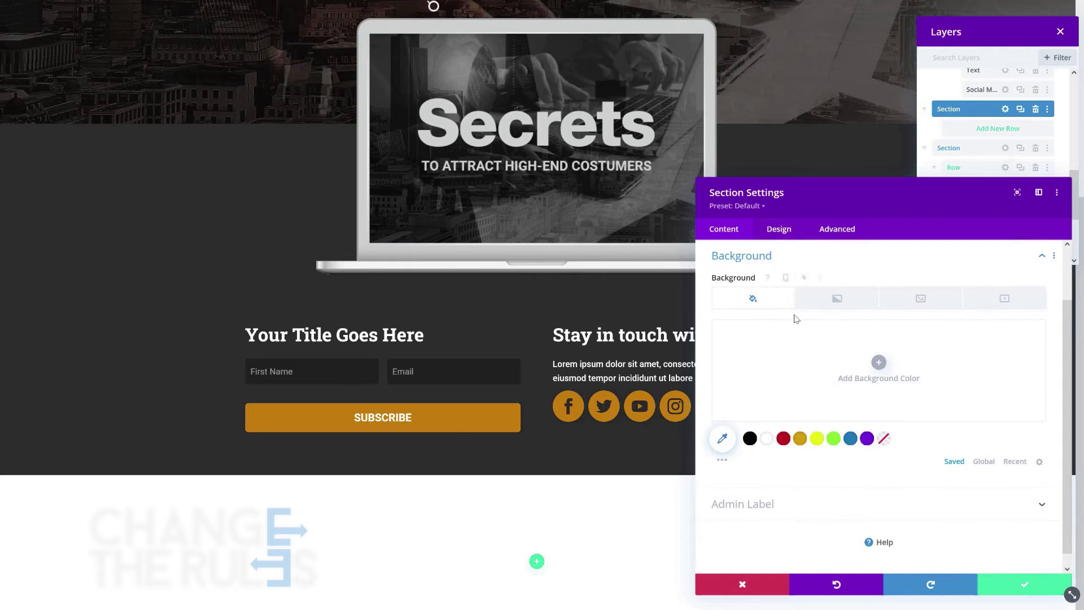
pyautogui.click(921, 298)
pyautogui.click(878, 362)
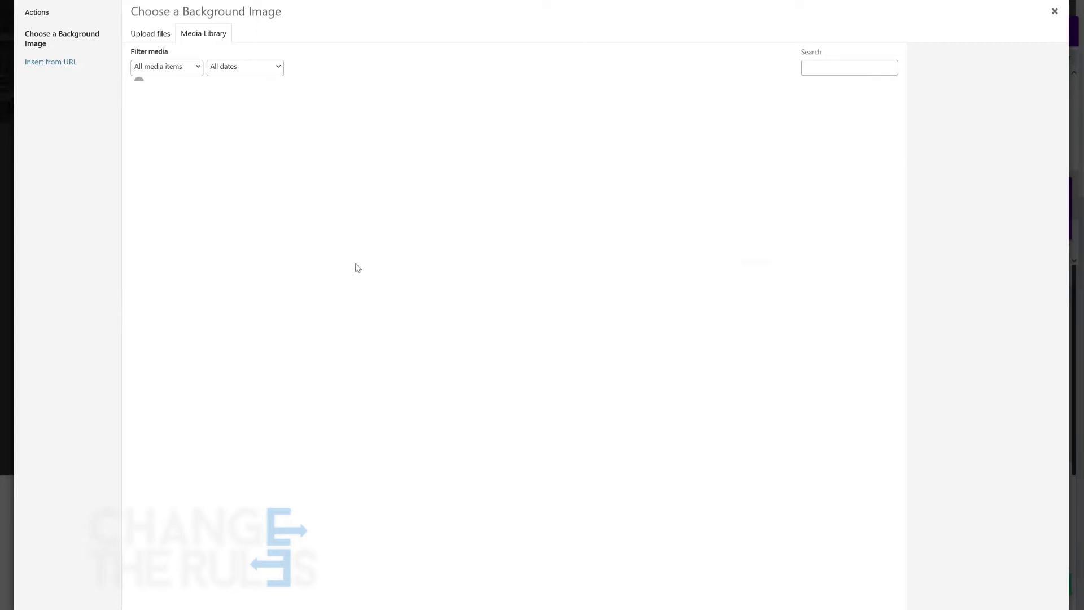
pyautogui.press('Escape')
pyautogui.click(767, 543)
pyautogui.click(1053, 553)
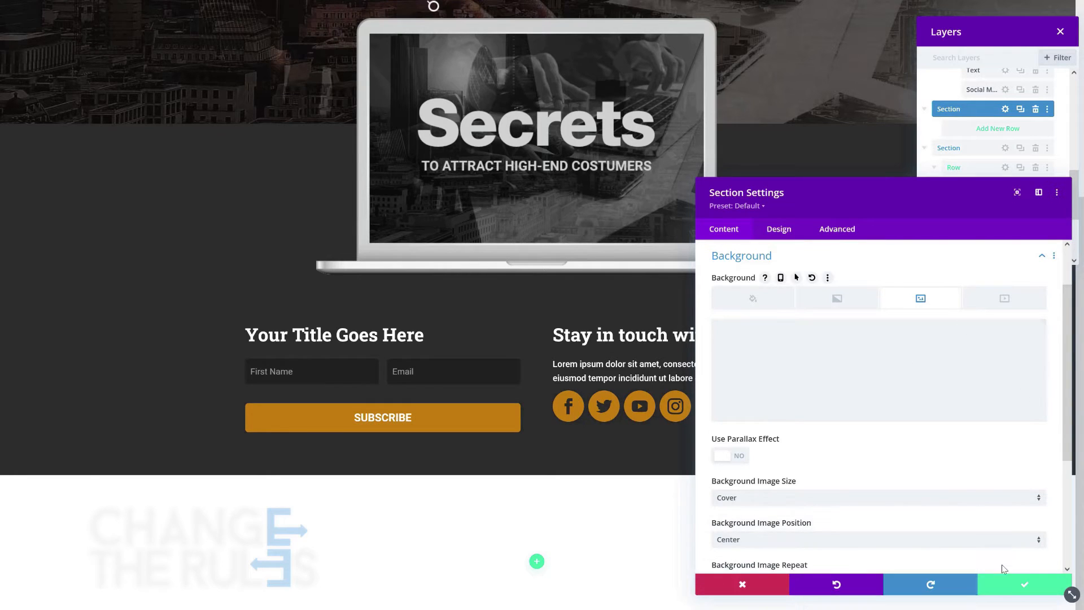
pyautogui.click(1024, 584)
# Step: Add a two-column row with one-quarter and three-quarter columns to the new golden section
pyautogui.scroll(-2, 201, 436)
pyautogui.click(537, 411)
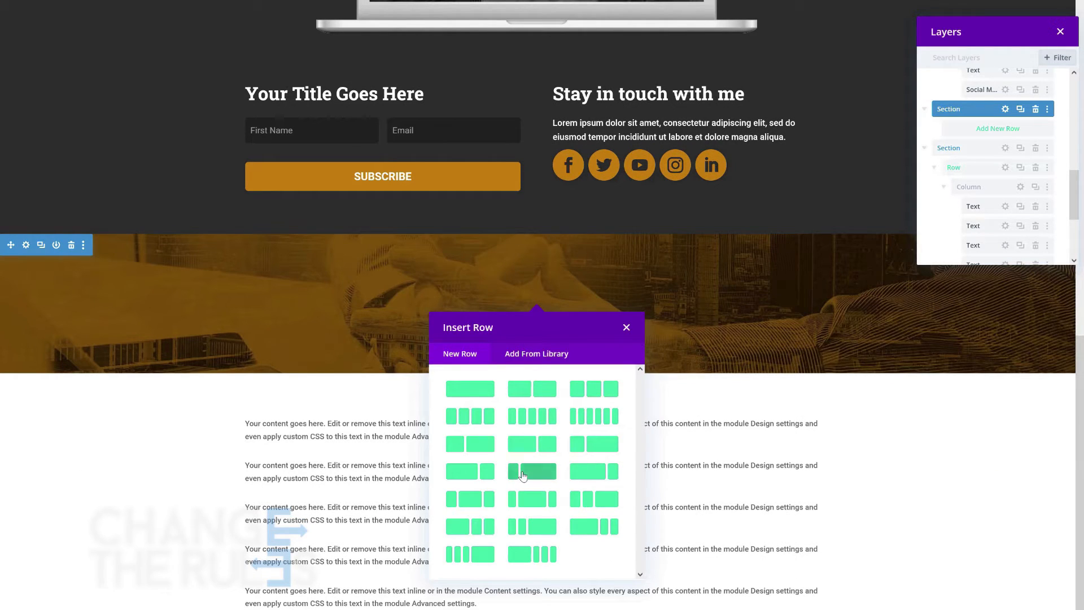
pyautogui.click(523, 476)
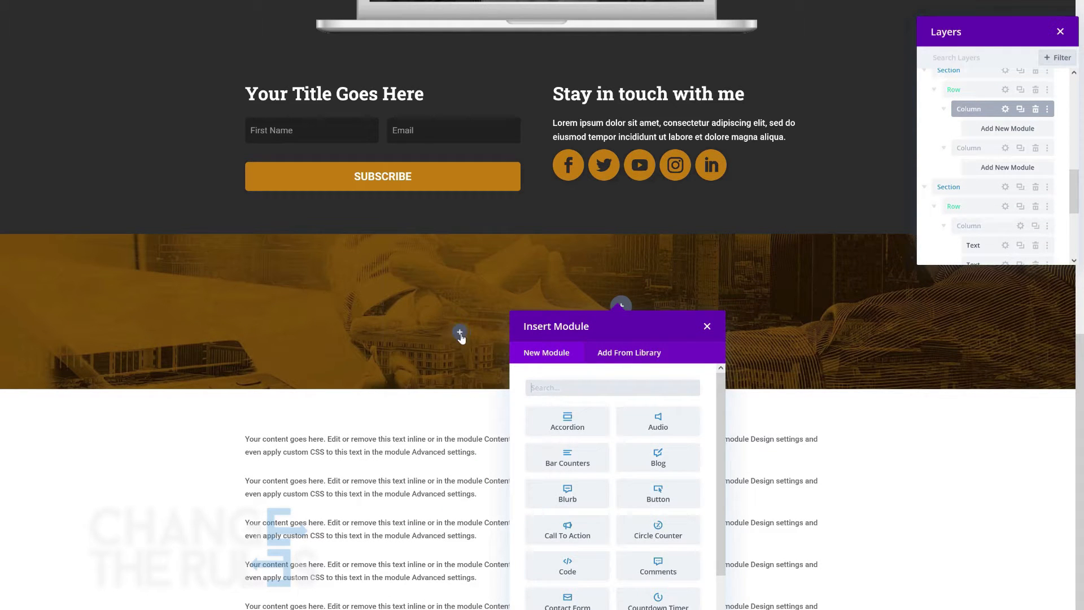
# Step: Insert an Image module with the Inc. logo from the media library into the new row and save it
pyautogui.scroll(-5, 488, 537)
pyautogui.scroll(3, 487, 536)
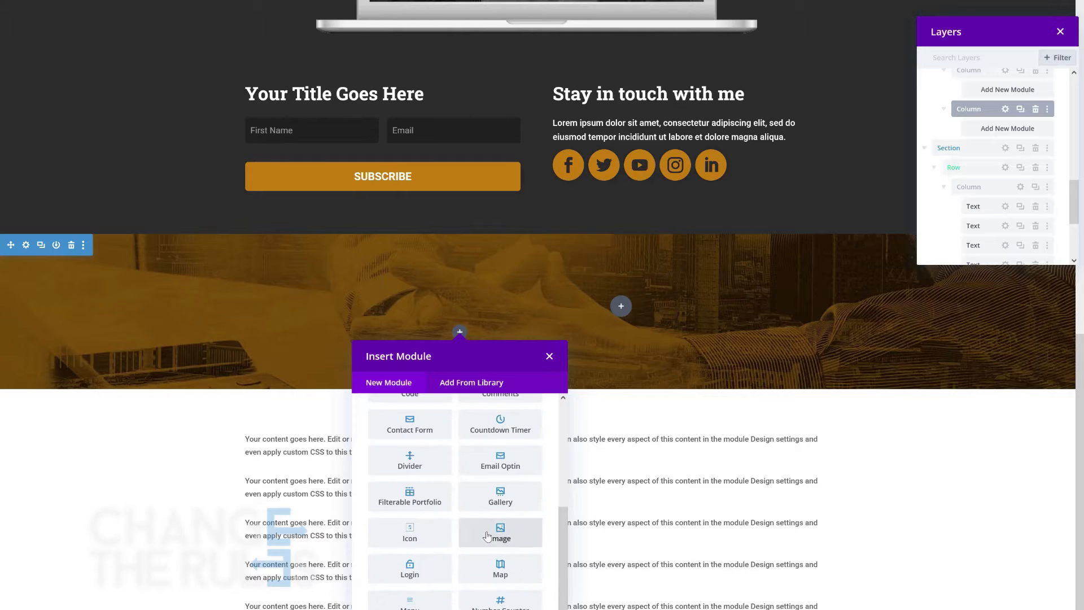
pyautogui.click(487, 537)
pyautogui.click(320, 120)
pyautogui.click(1044, 593)
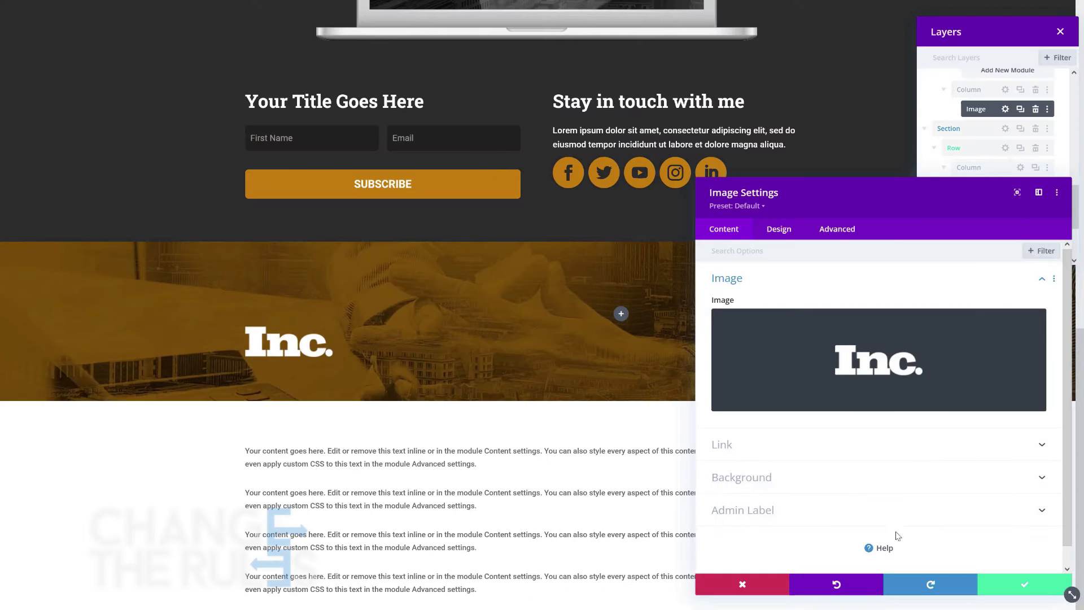
pyautogui.click(1025, 584)
# Step: Add a Text module in the row's other column, replace its body with the longer "Lorem ipsum dolor sit amet" paragraph, and save
pyautogui.click(621, 314)
pyautogui.scroll(-10, 564, 525)
pyautogui.click(564, 528)
pyautogui.moveTo(735, 345); pyautogui.dragTo(916, 367)
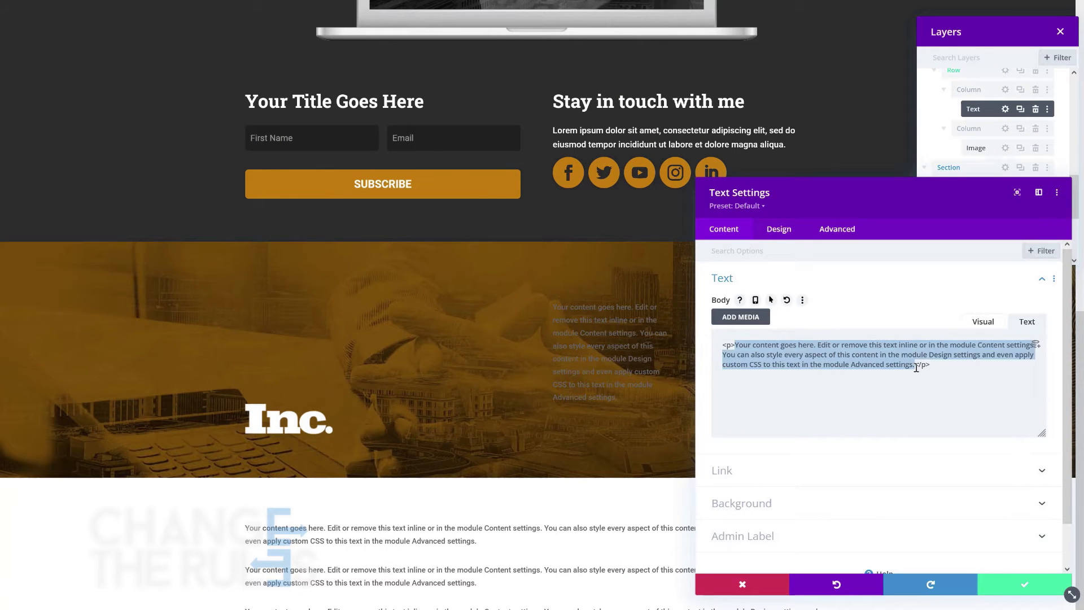
pyautogui.write('Lorem ipsum dolor sit amet, consectetur adipiscing elit, sed do eiusmod tempor incididunt ut labore et dolore magna aliqua. Ut enim ad minim veniam, quis nostrud exercitation ullamco laboris nisi ut aliquip ex ea commodo consequat.')
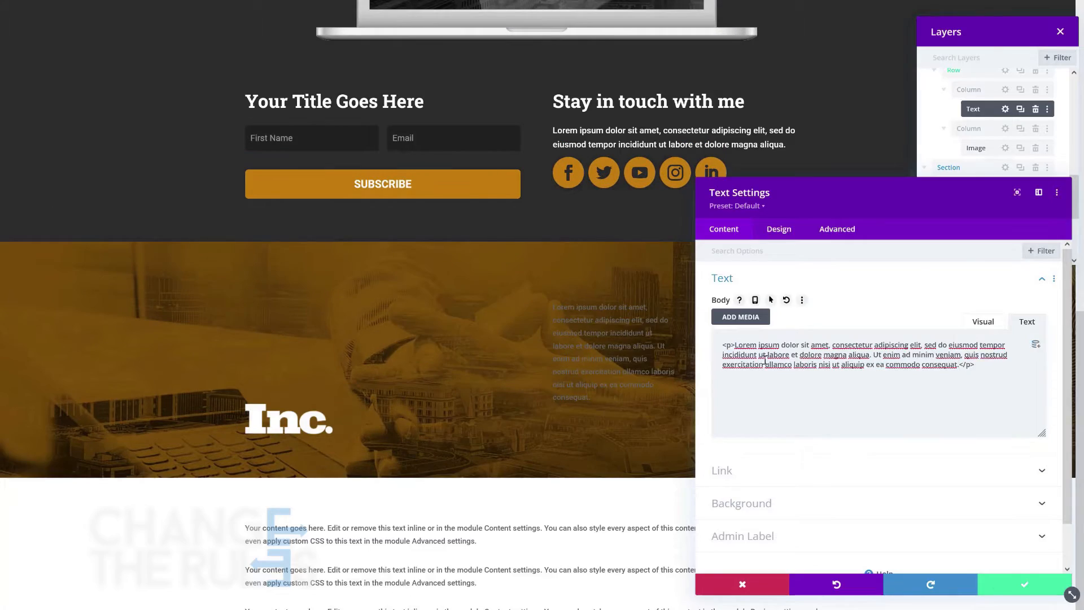
pyautogui.click(1025, 584)
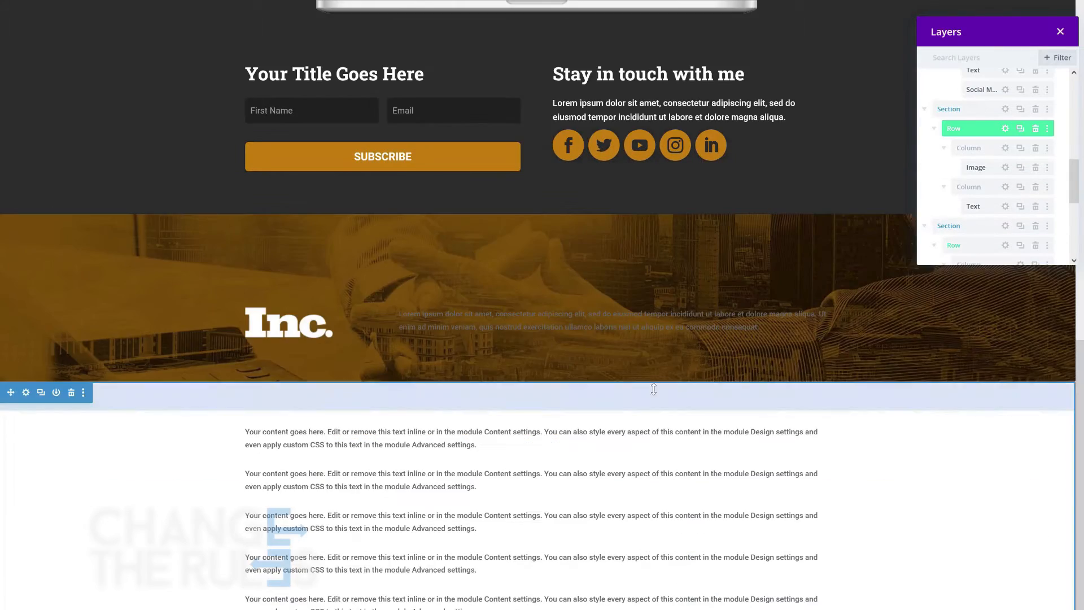
# Step: Style the paragraph beside the Inc. logo in a white, light-weight slab-serif font at 16px with a 28px line height
pyautogui.click(499, 399)
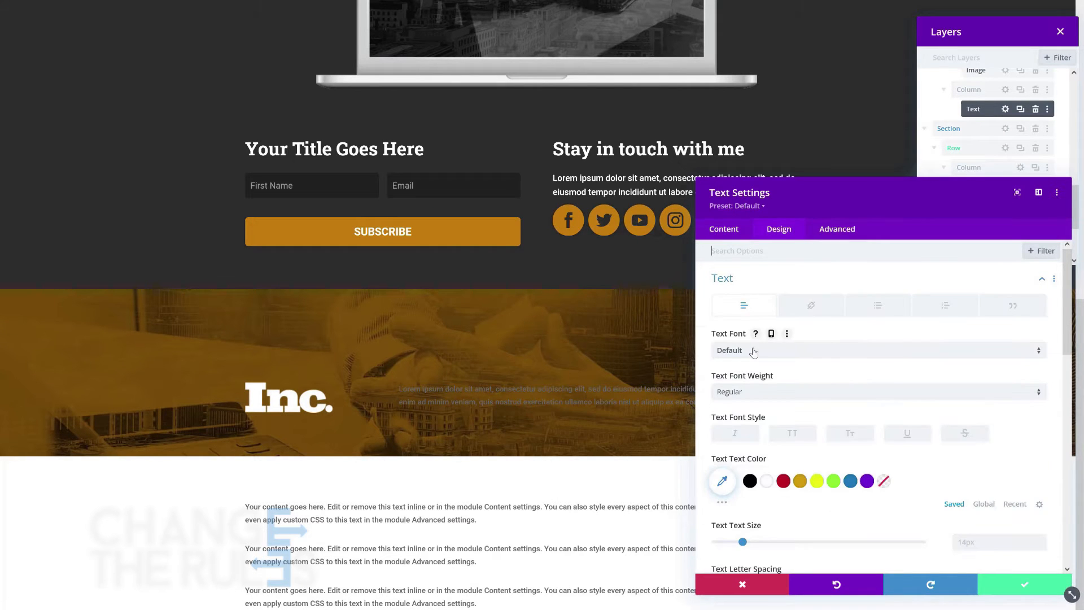
pyautogui.click(753, 350)
pyautogui.click(779, 88)
pyautogui.scroll(-3, 977, 383)
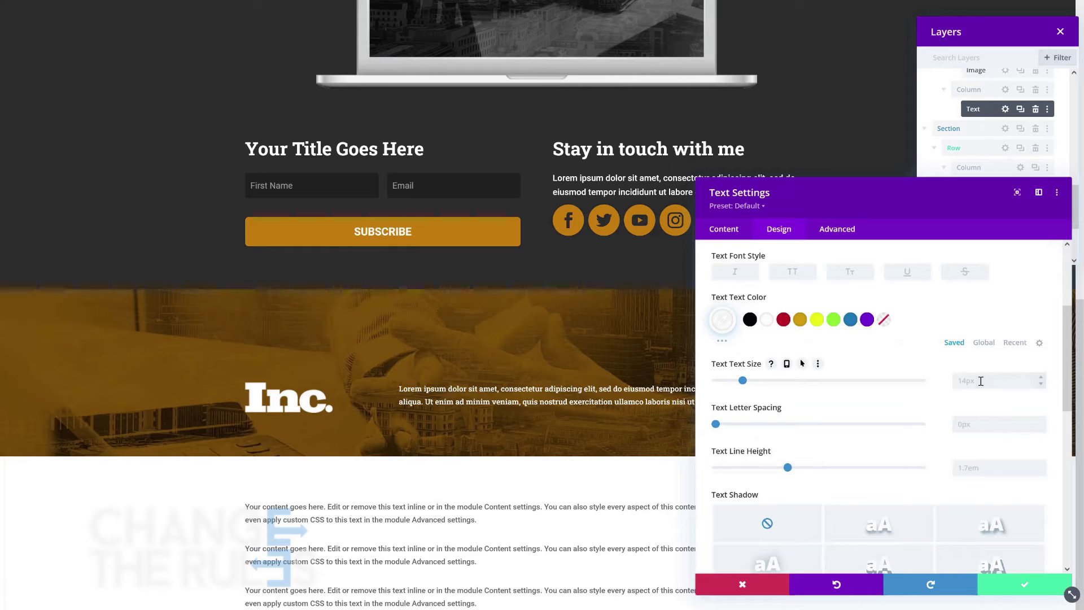
pyautogui.click(978, 383)
pyautogui.write('16px')
pyautogui.write('28')
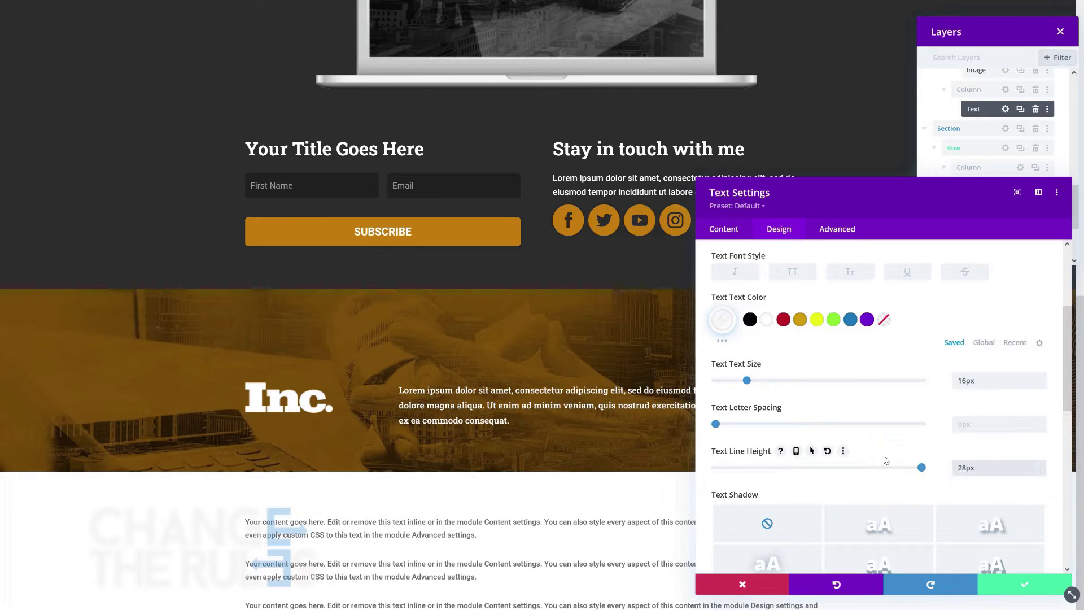
pyautogui.scroll(3, 915, 436)
pyautogui.click(847, 392)
pyautogui.click(832, 443)
# Step: Turn on responsive text alignment for the Inc. paragraph, center it on tablet and save the module
pyautogui.scroll(-6, 819, 452)
pyautogui.click(792, 439)
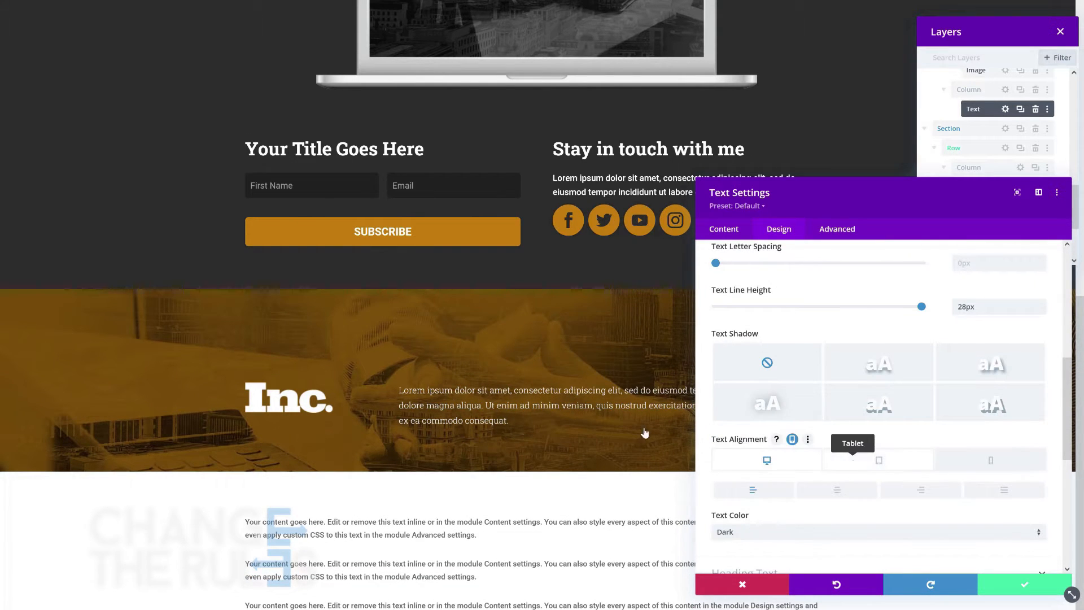
pyautogui.click(832, 463)
pyautogui.scroll(-3, 516, 394)
pyautogui.click(837, 490)
pyautogui.click(1024, 585)
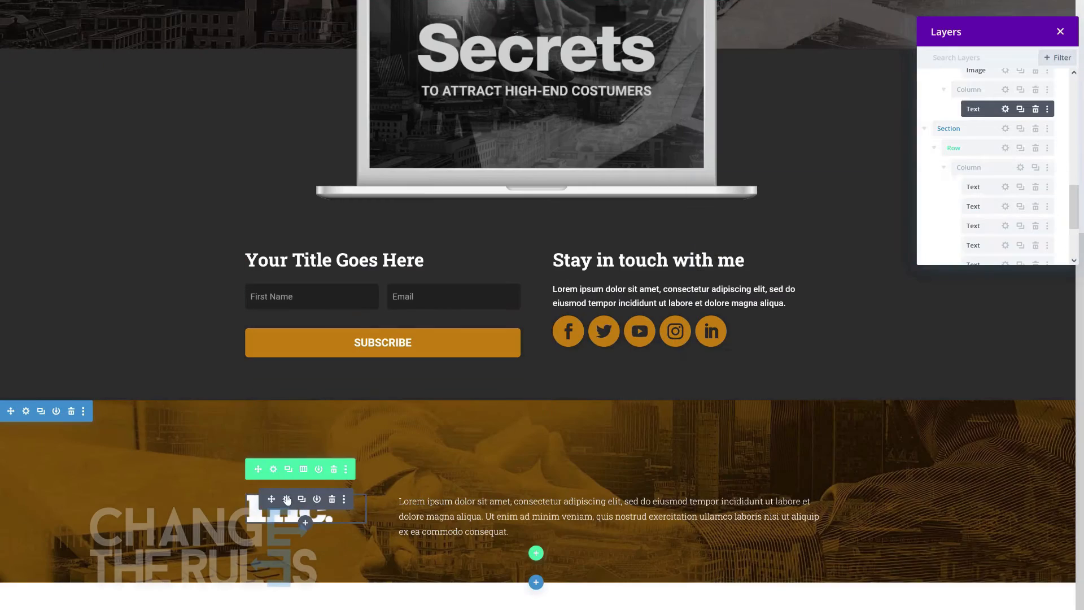
# Step: Turn on responsive image alignment for the Inc. logo, center it on tablet and save the module
pyautogui.click(287, 499)
pyautogui.click(799, 300)
pyautogui.click(879, 321)
pyautogui.click(878, 351)
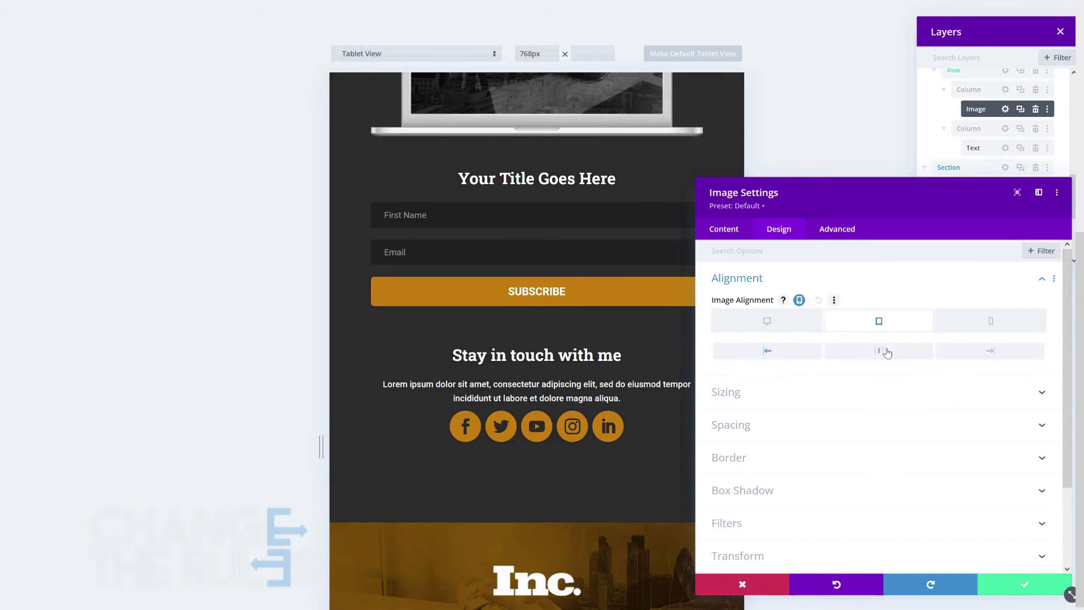
pyautogui.click(1025, 584)
# Step: Review the Inc. logo's image alignment and the golden section's layout in the tablet preview
pyautogui.scroll(-6, 564, 505)
pyautogui.scroll(-3, 678, 502)
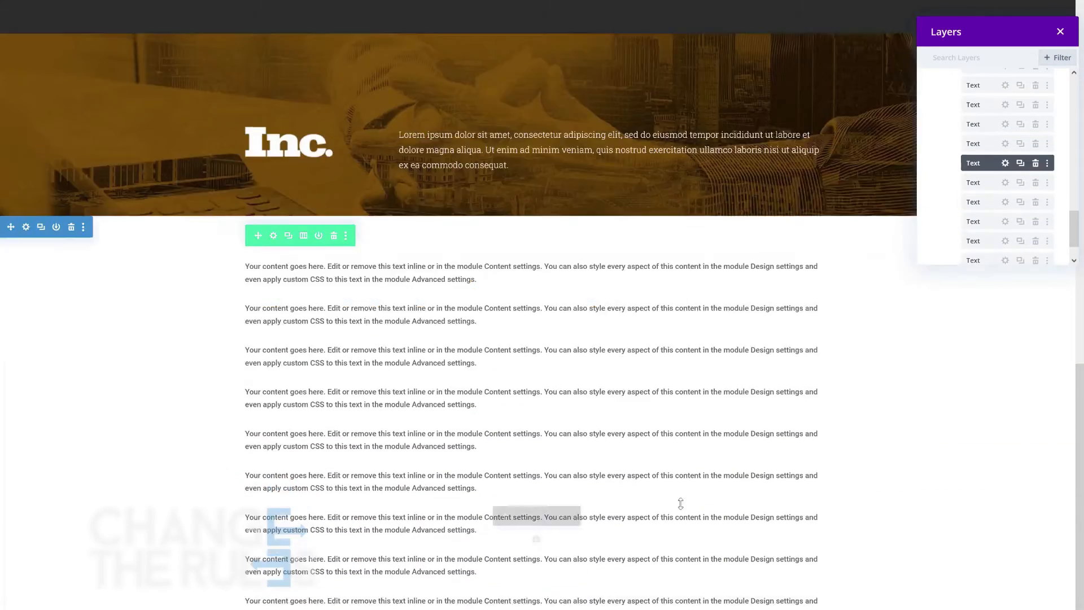
pyautogui.scroll(5, 532, 503)
pyautogui.click(289, 323)
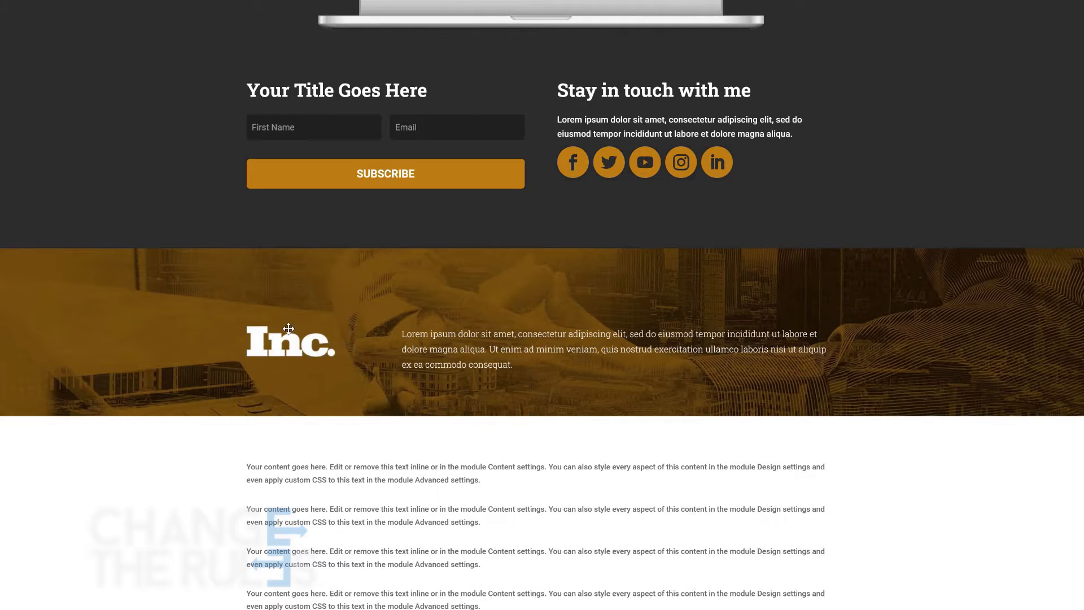
pyautogui.click(785, 231)
pyautogui.click(748, 285)
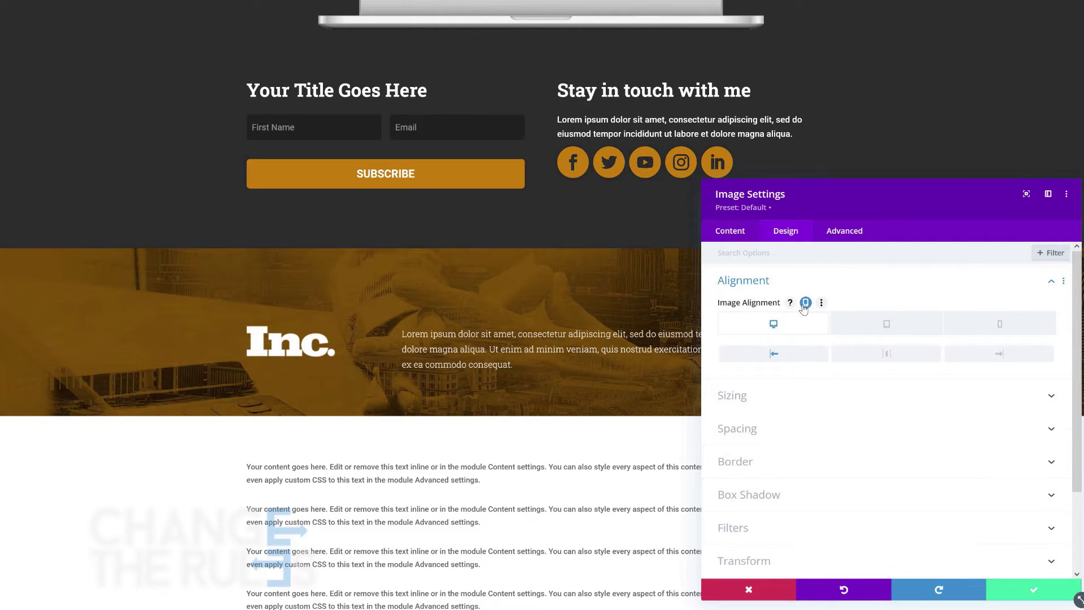
pyautogui.click(879, 326)
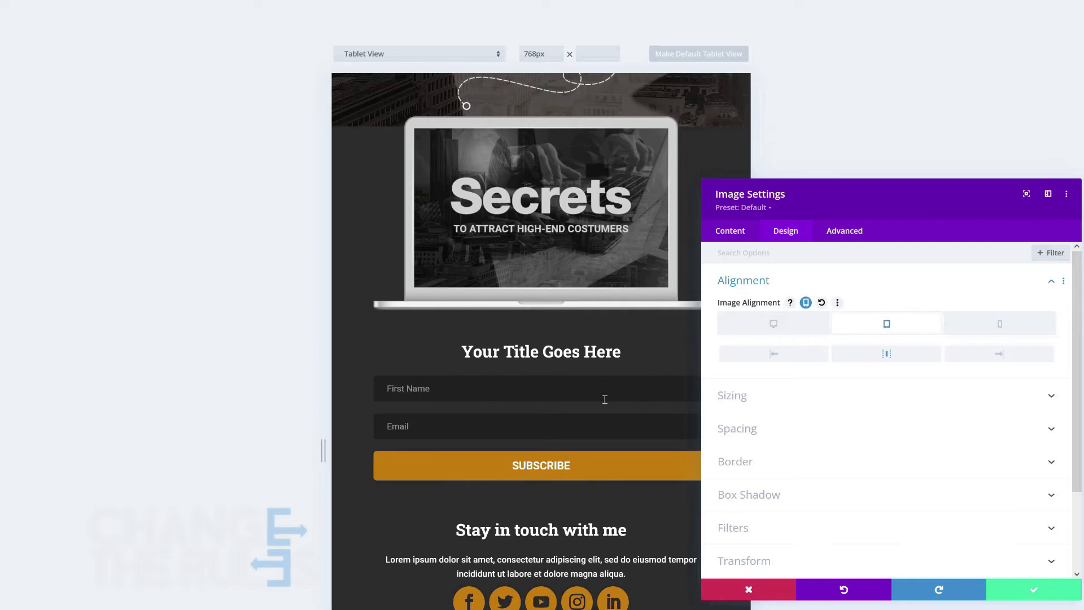
pyautogui.scroll(-7, 605, 399)
pyautogui.scroll(1, 501, 266)
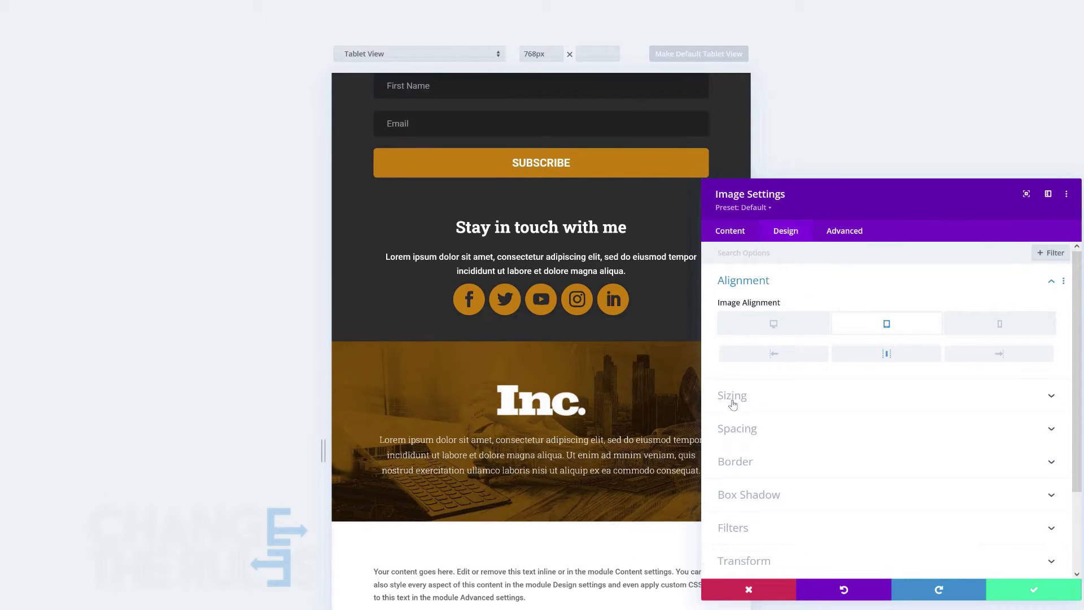
# Step: Turn on responsive width for the Inc. logo, set the desktop width to 150px, and check the tablet and phone settings
pyautogui.click(733, 397)
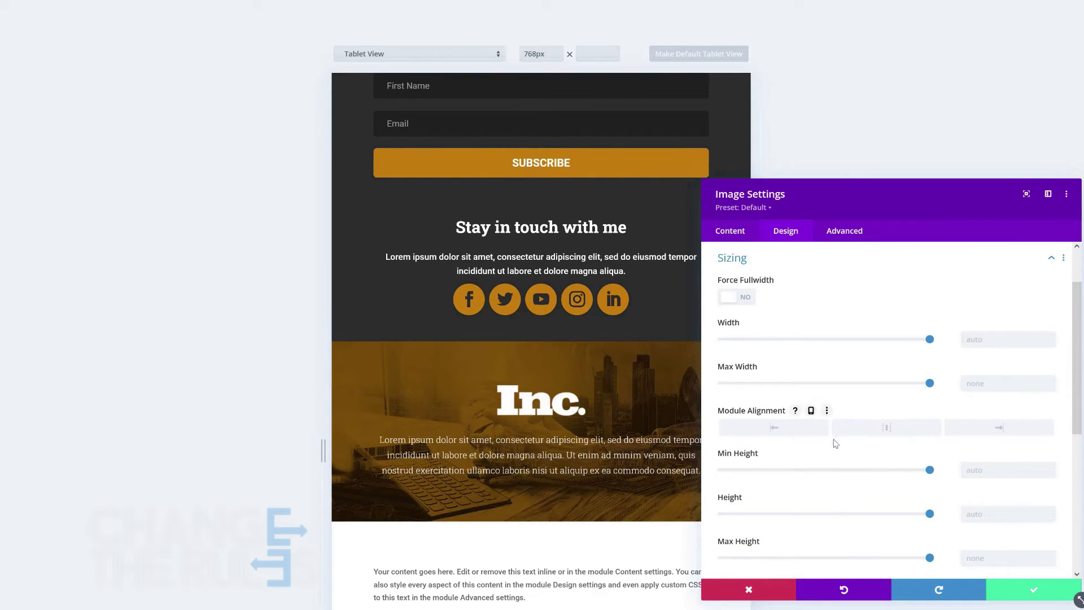
pyautogui.scroll(-2, 835, 444)
pyautogui.scroll(2, 833, 417)
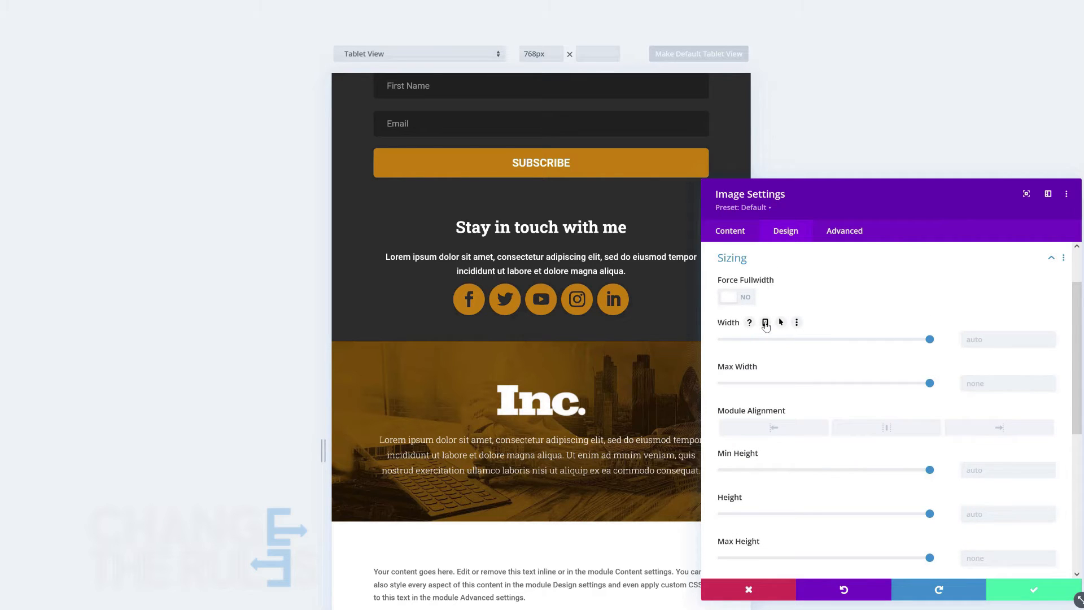
pyautogui.click(766, 323)
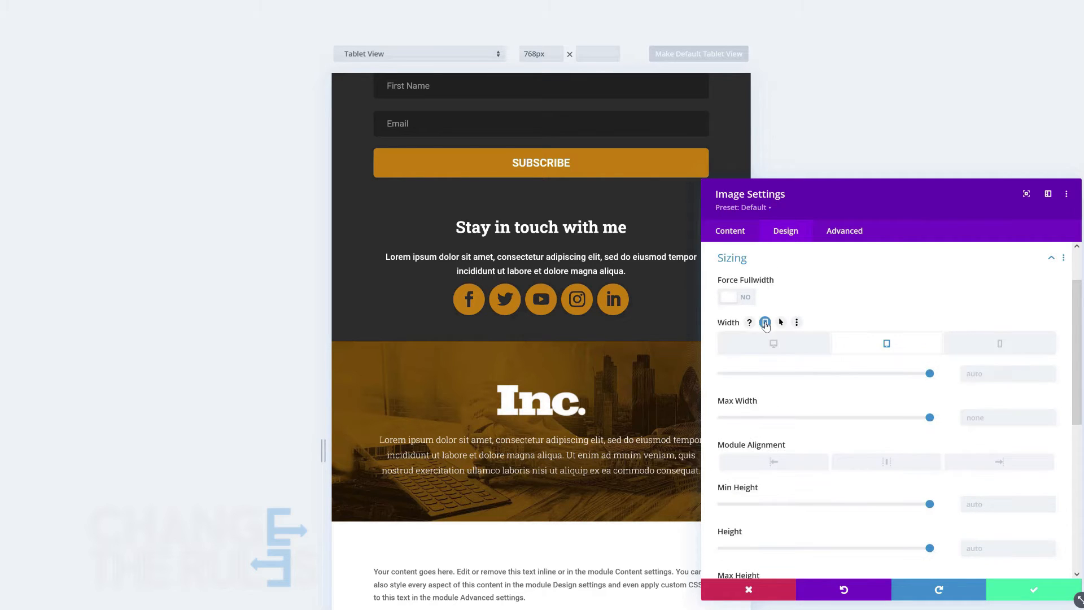
pyautogui.click(785, 348)
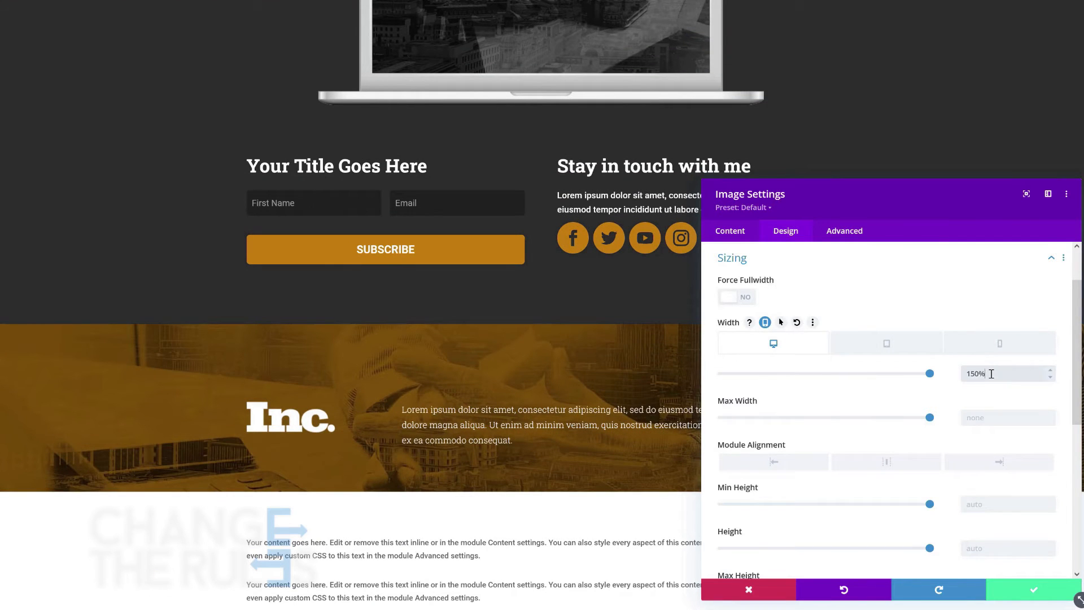
pyautogui.click(765, 323)
pyautogui.write('px')
pyautogui.click(765, 323)
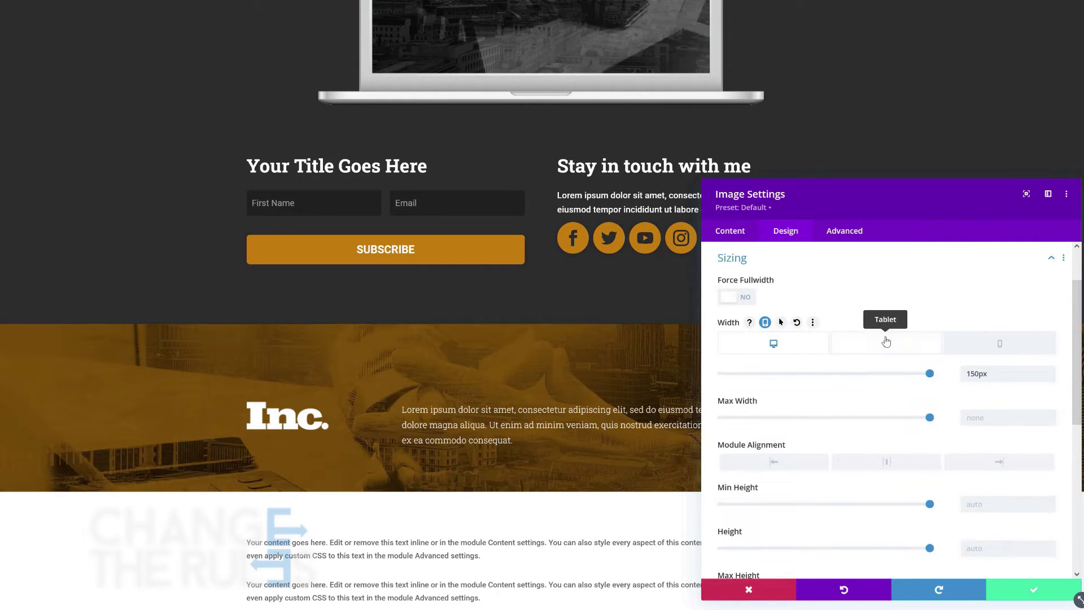
pyautogui.click(887, 343)
pyautogui.click(999, 343)
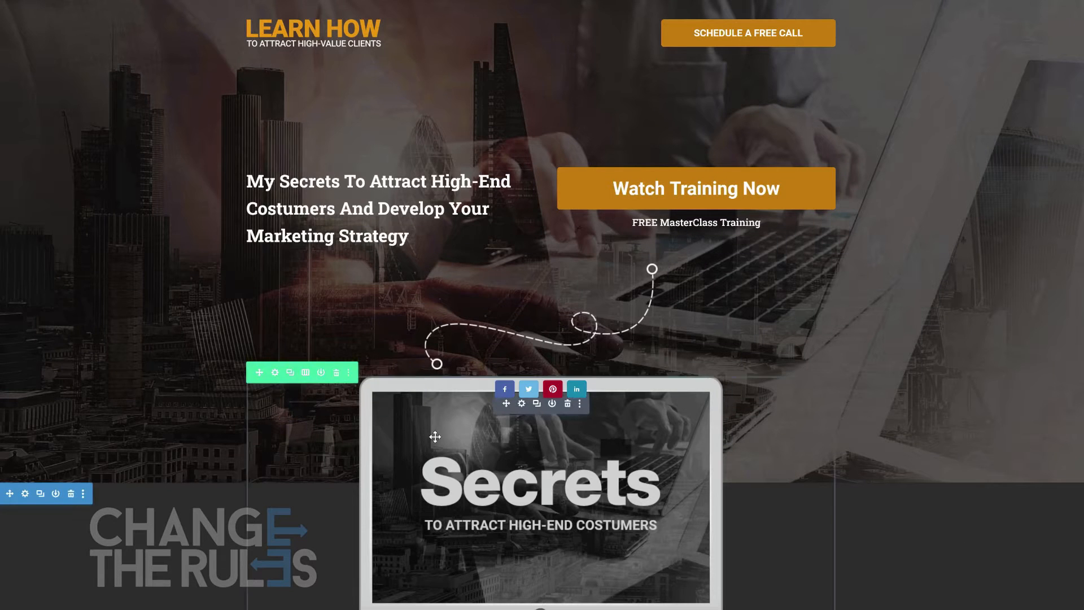
# Step: Turn on responsive width for the Inc. row in the golden section and set its phone width to 94%
pyautogui.scroll(-9, 436, 434)
pyautogui.scroll(-2, 436, 434)
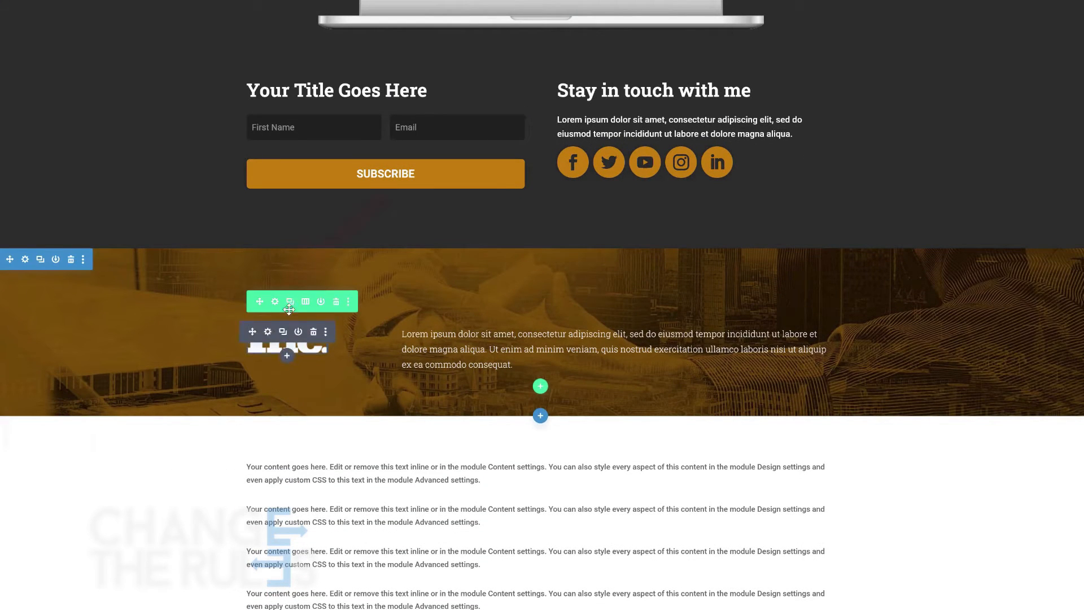
pyautogui.click(275, 302)
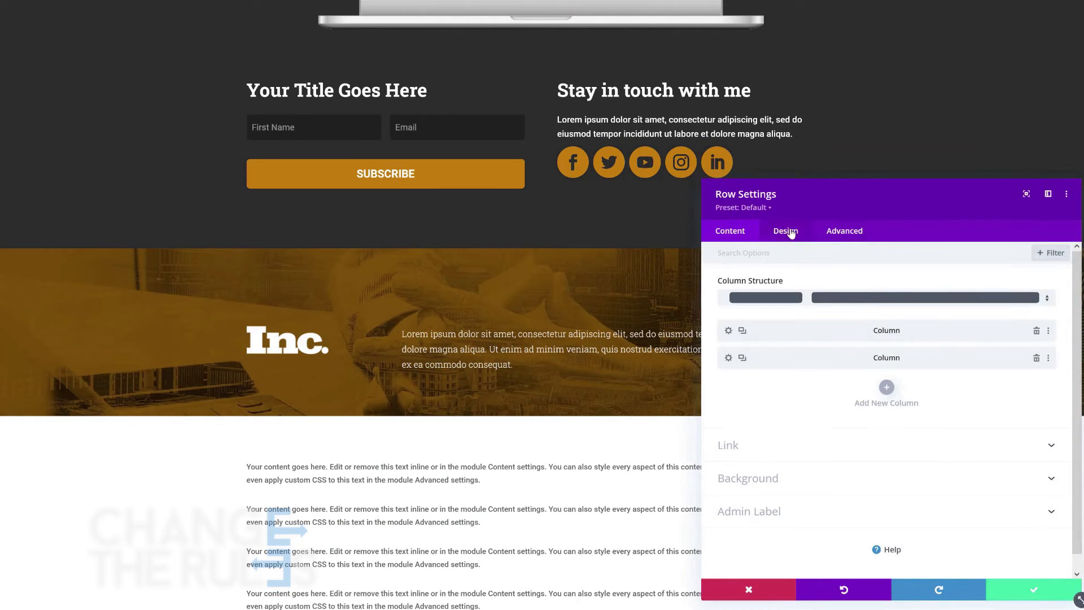
pyautogui.click(787, 232)
pyautogui.click(786, 288)
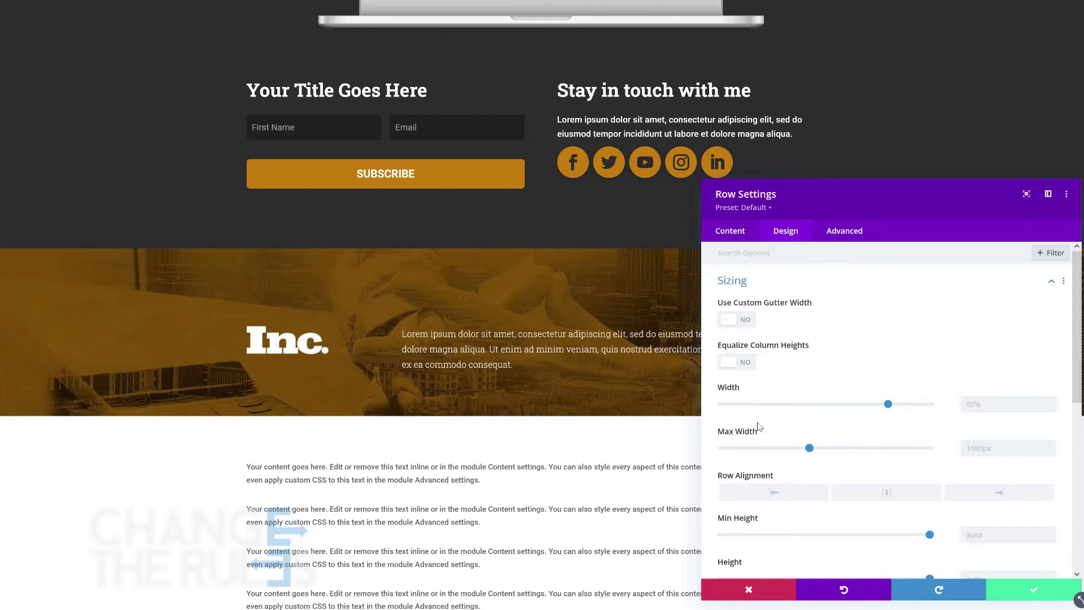
pyautogui.click(765, 387)
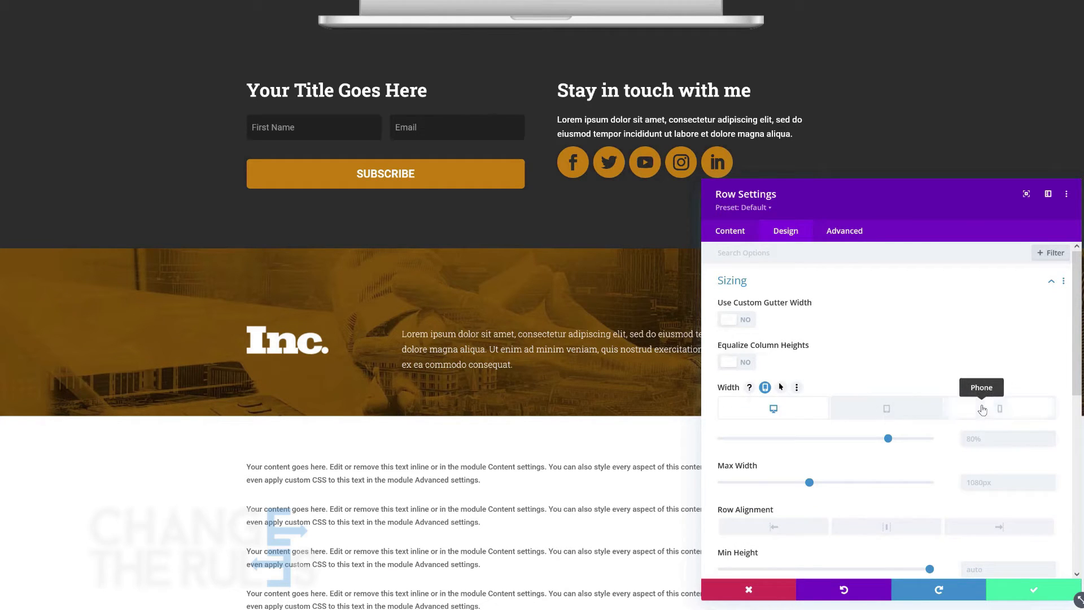
pyautogui.click(982, 410)
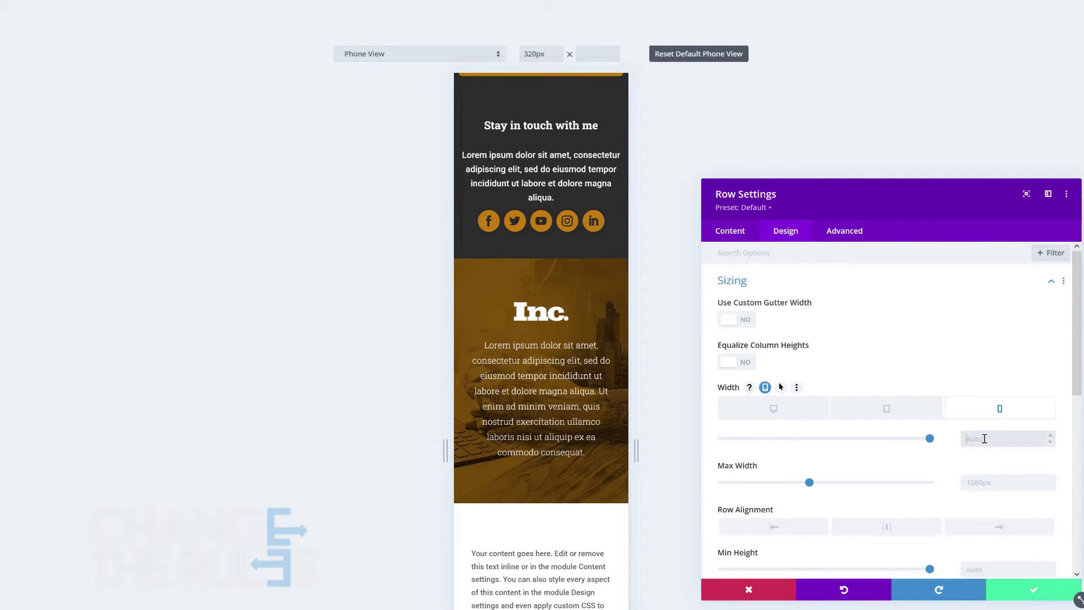
pyautogui.write('94%')
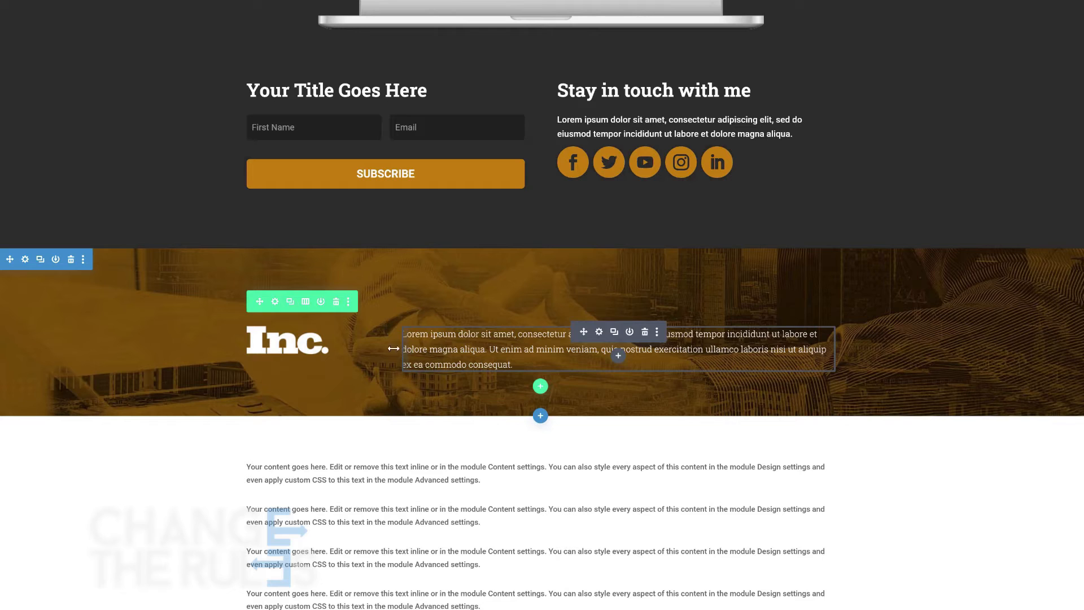
# Step: Duplicate the Inc. row and replace the copy's logo with the Business Insider image
pyautogui.click(291, 302)
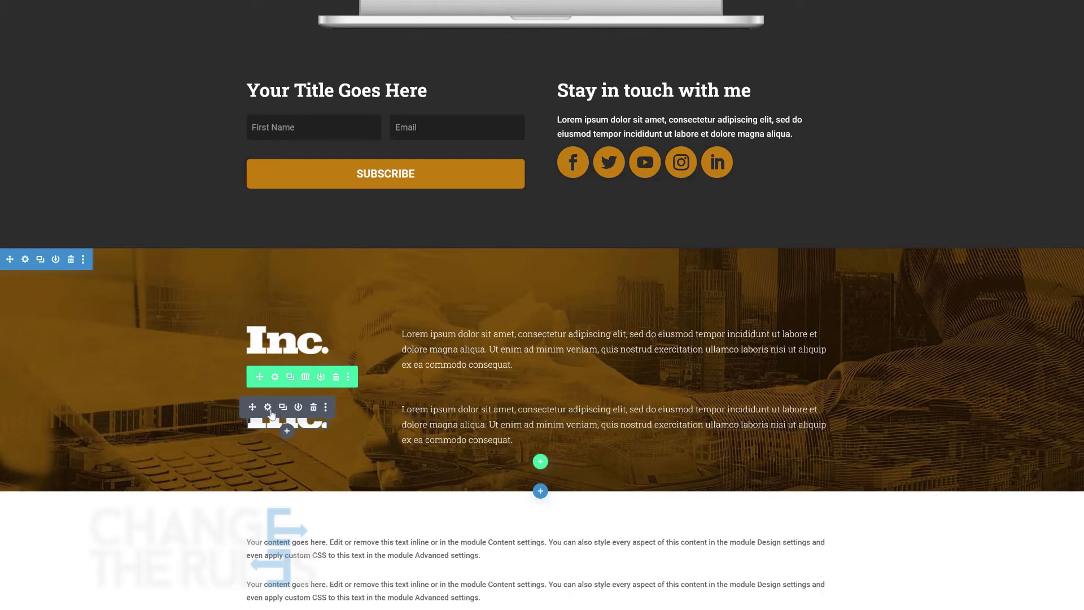
pyautogui.click(269, 407)
pyautogui.click(871, 367)
pyautogui.click(244, 122)
pyautogui.click(1016, 585)
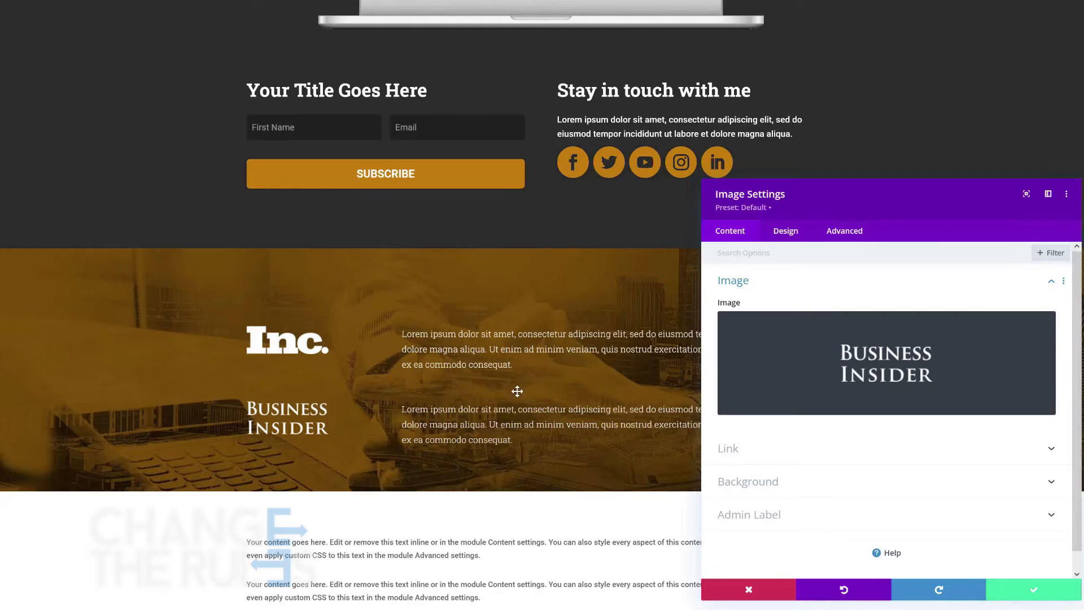
# Step: Duplicate the Business Insider row, replace the copy's logo with The Huffington Post image, and save the module
pyautogui.scroll(-3, 286, 363)
pyautogui.click(290, 300)
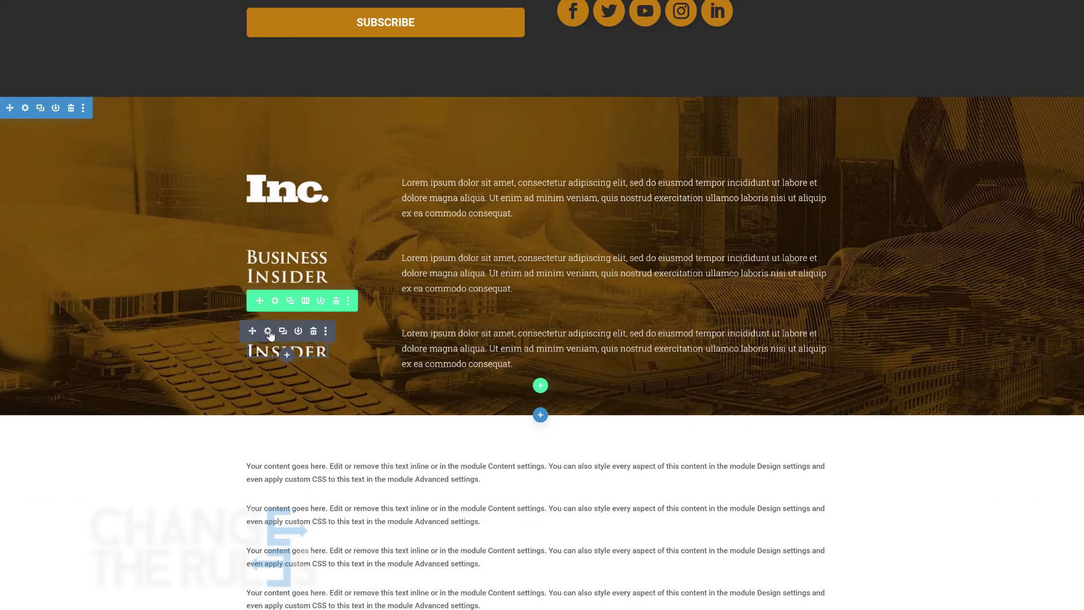
pyautogui.click(268, 332)
pyautogui.click(888, 373)
pyautogui.click(166, 121)
pyautogui.click(1017, 585)
pyautogui.click(1032, 590)
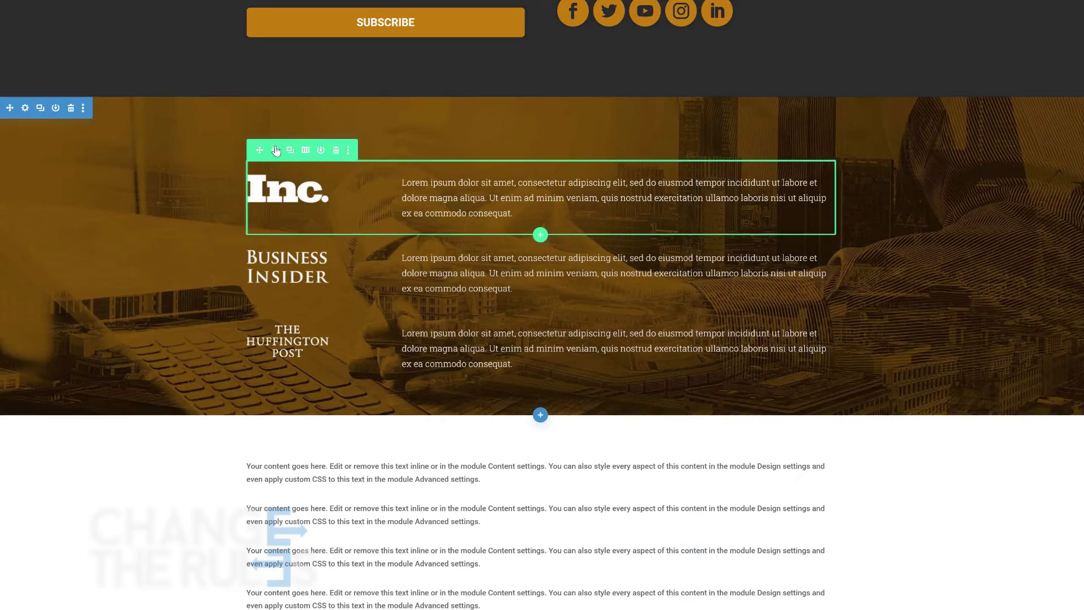
# Step: Set the Inc. row's top padding to 0px and save the row settings
pyautogui.click(276, 150)
pyautogui.click(786, 230)
pyautogui.click(777, 321)
pyautogui.click(772, 347)
pyautogui.write('0px')
pyautogui.click(1015, 583)
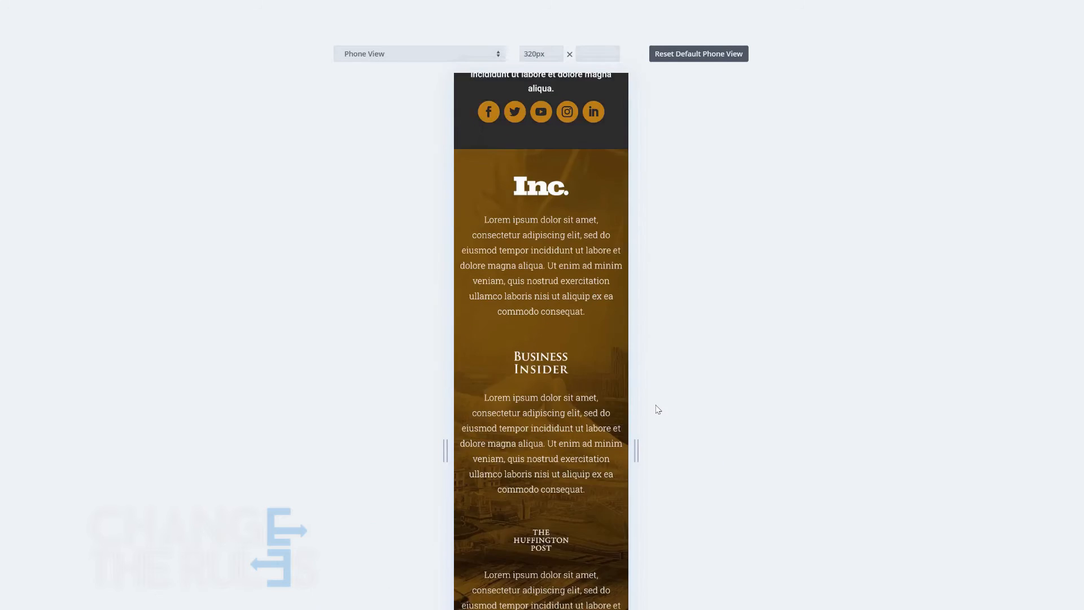
# Step: Set the Inc. row's top padding to 30px for phones and save the row settings
pyautogui.click(500, 168)
pyautogui.click(786, 230)
pyautogui.click(773, 334)
pyautogui.click(764, 383)
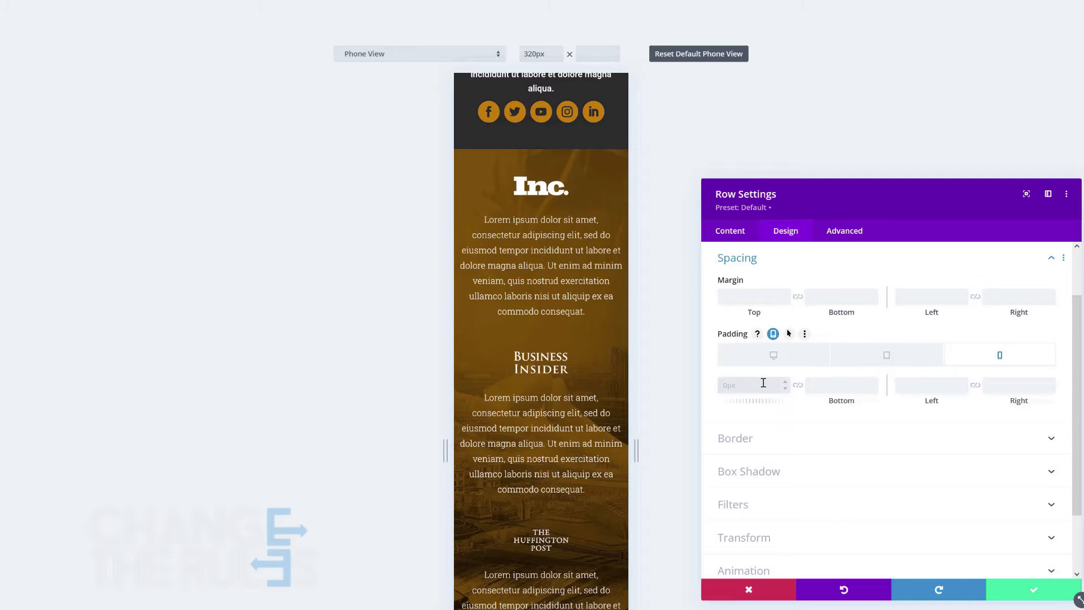
pyautogui.write('30px')
pyautogui.click(1033, 589)
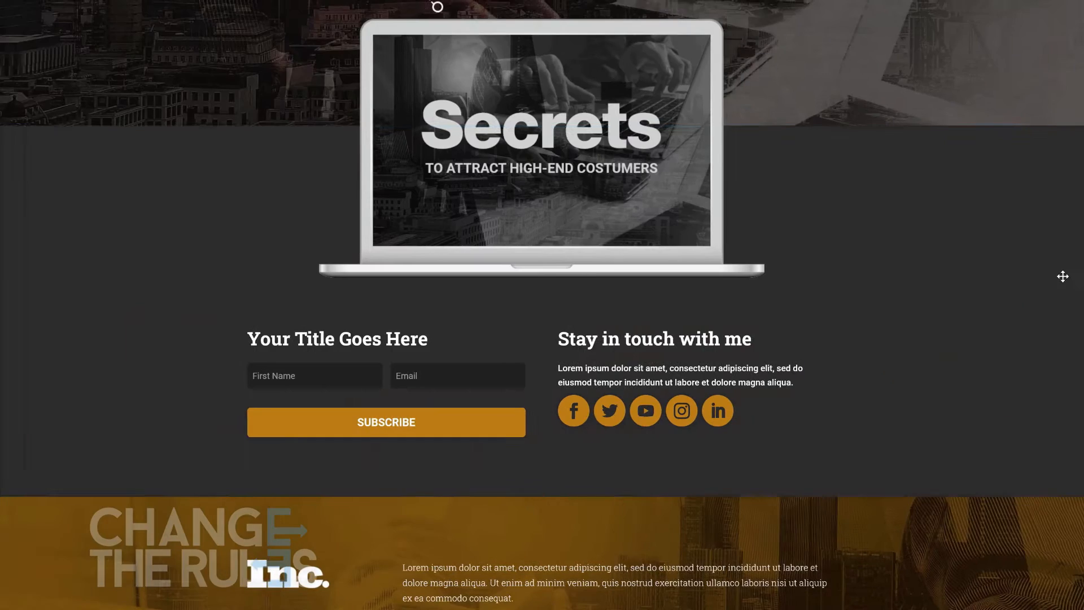
# Step: Switch to the Photoshop design and sample the light grey background behind the Client Success Stories heading
pyautogui.scroll(-6, 542, 304)
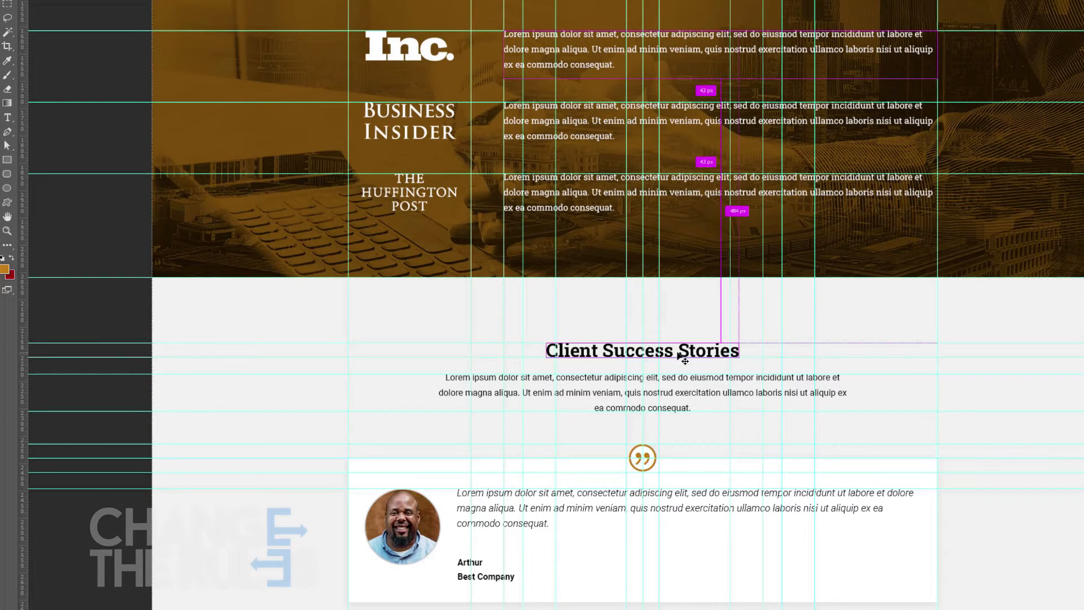
pyautogui.scroll(-2, 706, 355)
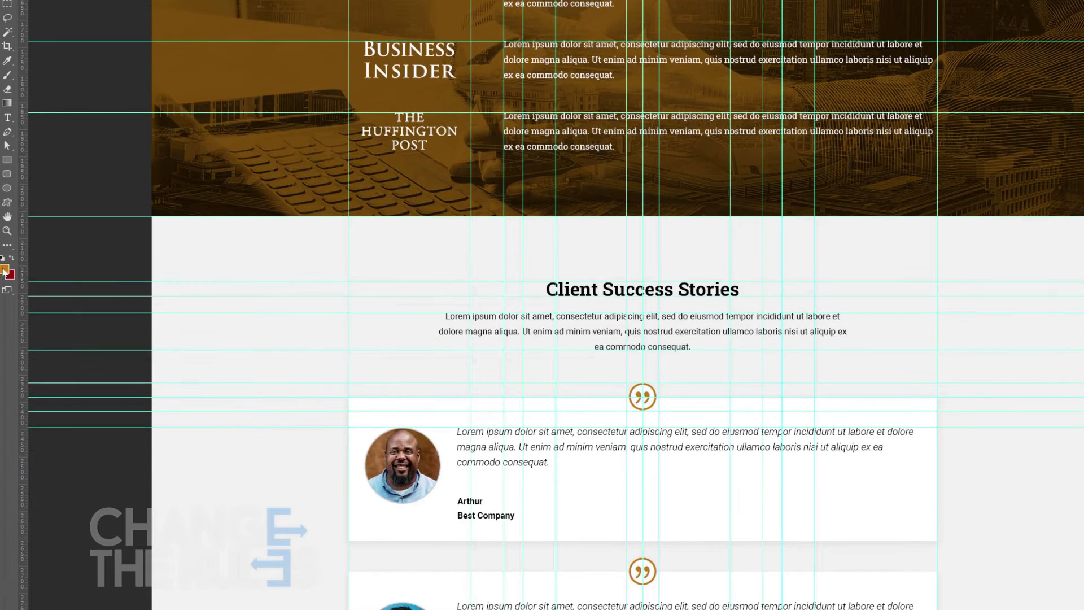
pyautogui.moveTo(499, 263); pyautogui.dragTo(417, 251)
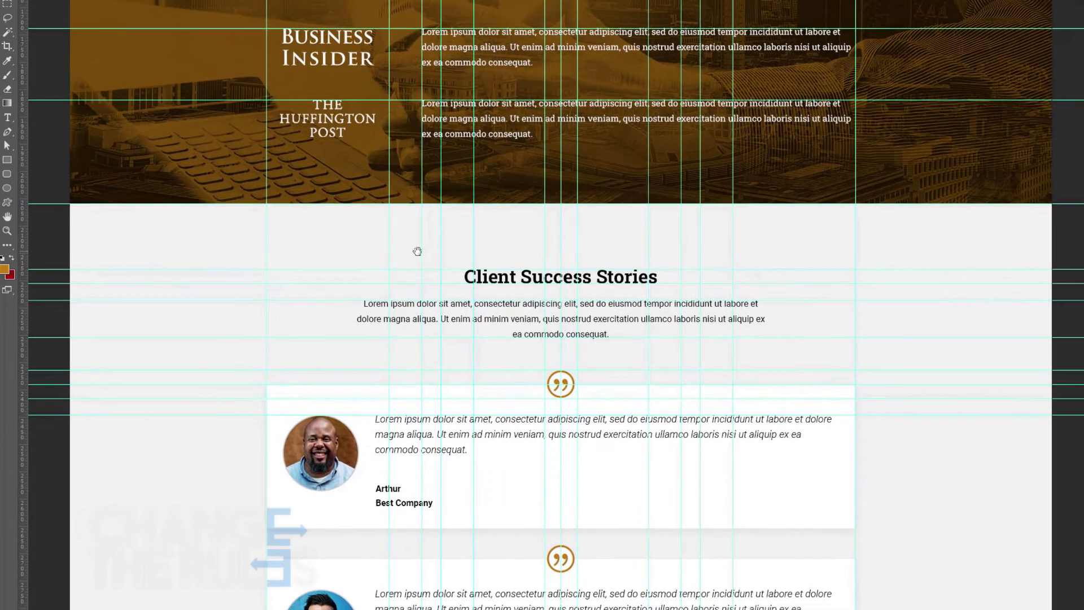
pyautogui.click(5, 272)
pyautogui.click(447, 283)
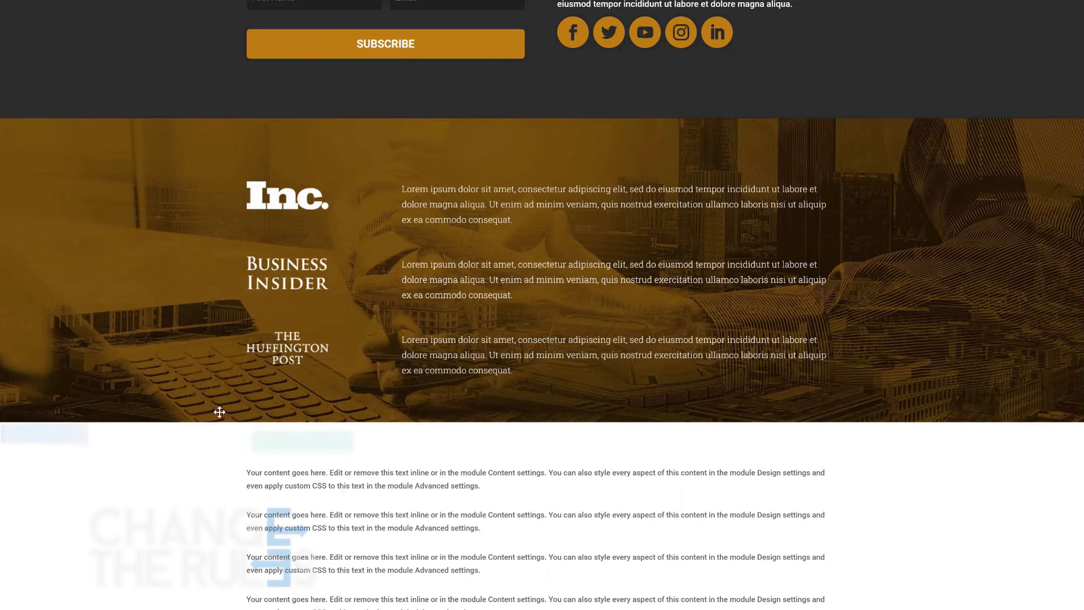
# Step: Switch back to the page builder and insert a regular section with a single-column row below the golden section
pyautogui.click(539, 422)
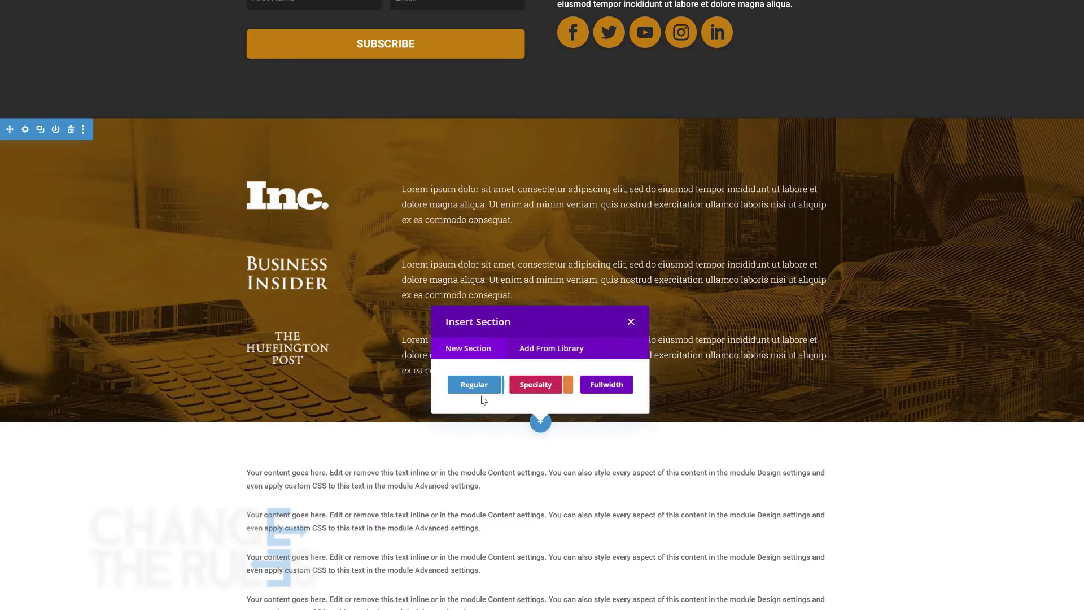
pyautogui.click(463, 386)
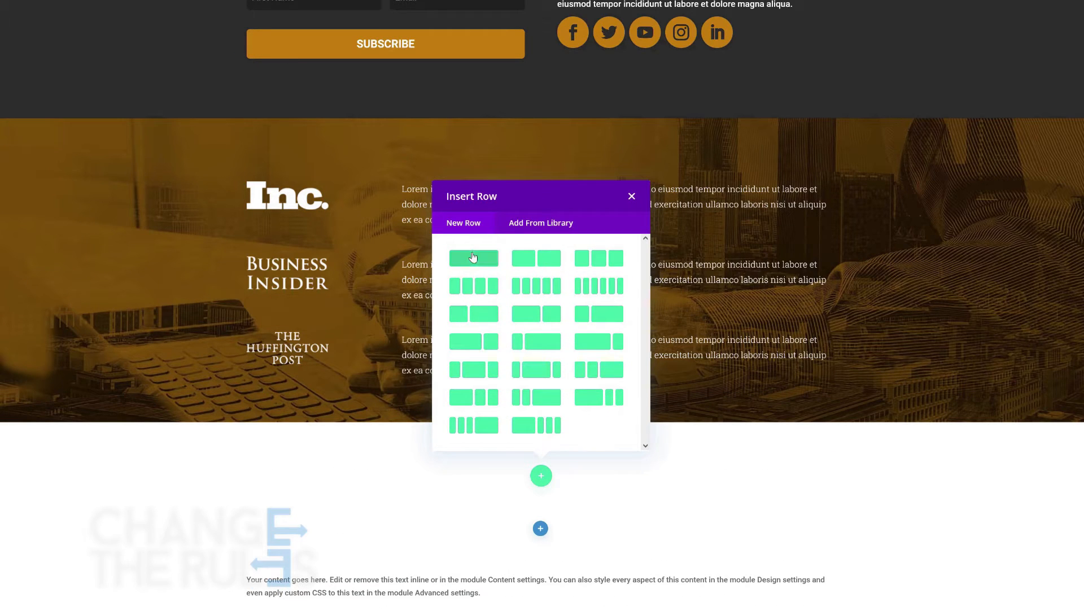
pyautogui.click(473, 258)
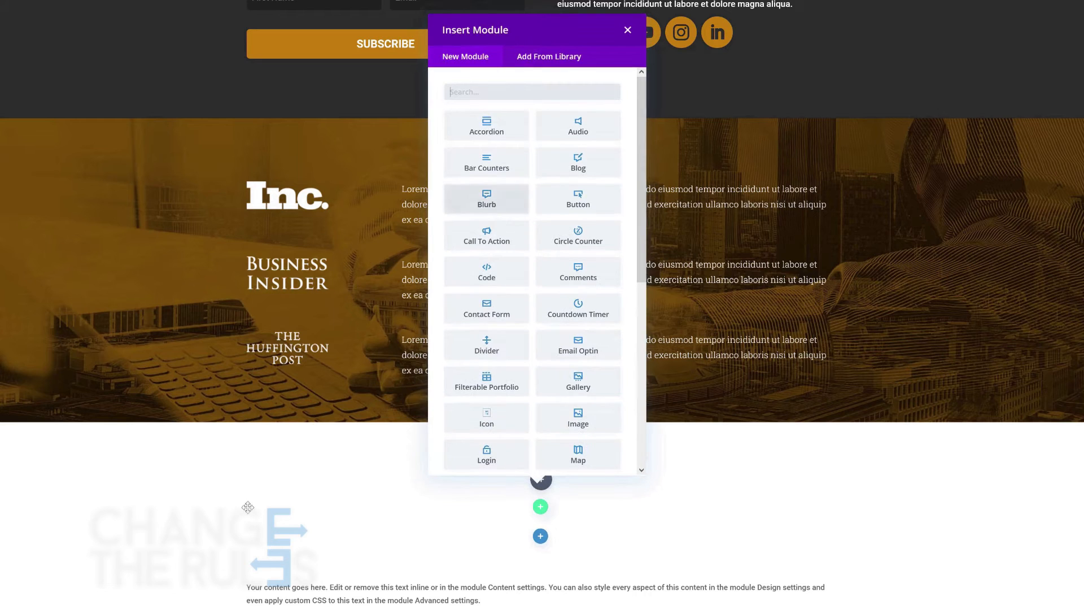
pyautogui.click(86, 454)
# Step: Give the new section the light grey background colour sampled from the design and save it
pyautogui.click(22, 435)
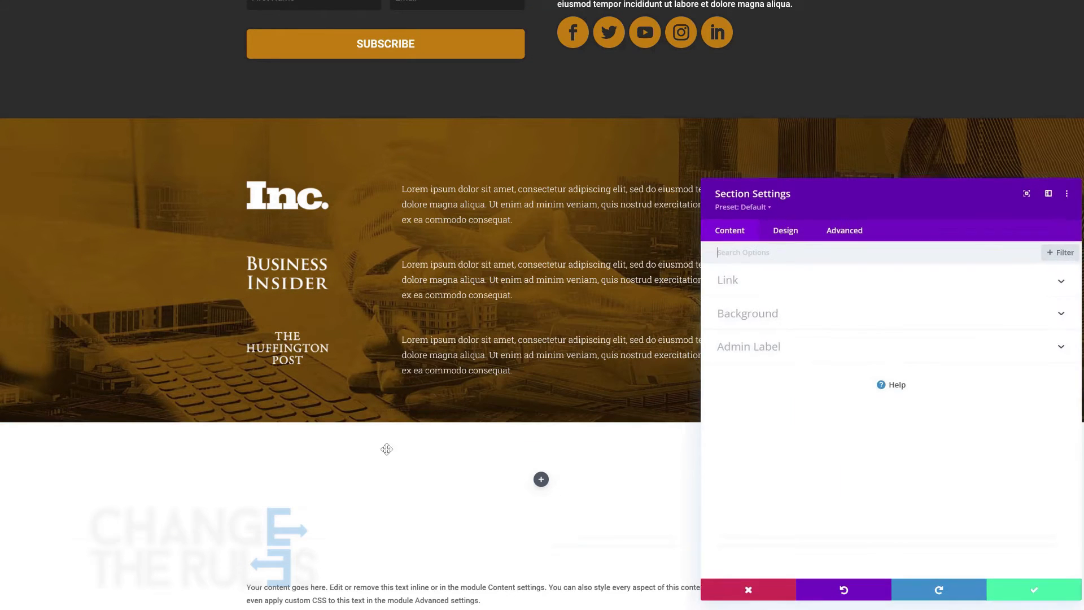
pyautogui.click(750, 313)
pyautogui.click(756, 337)
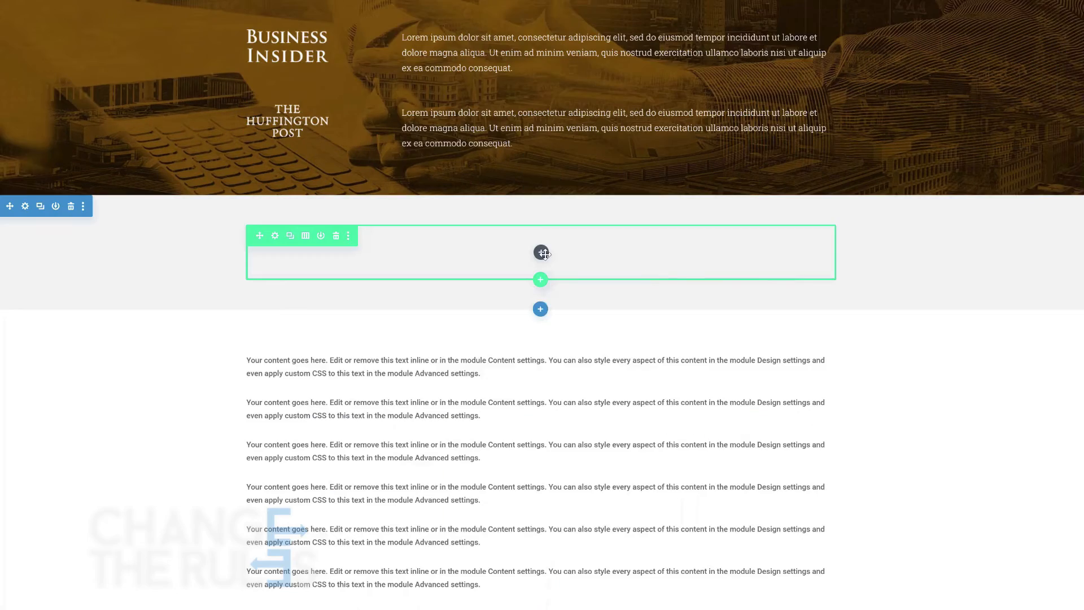
# Step: Add a Text module to the single-column row of the light grey section
pyautogui.click(541, 252)
pyautogui.scroll(-3, 508, 440)
pyautogui.scroll(-3, 508, 440)
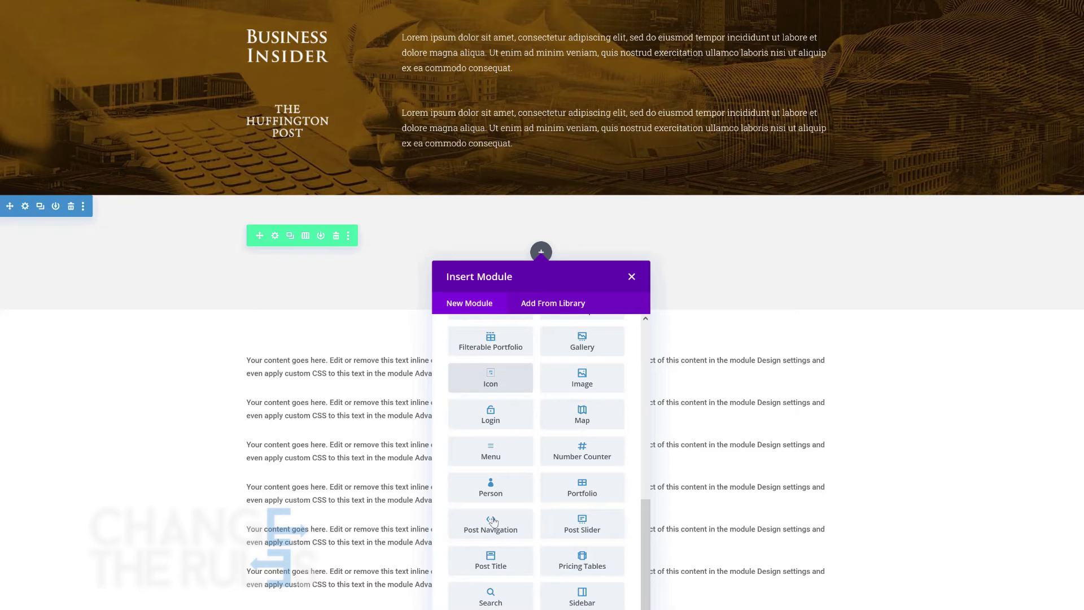
pyautogui.click(504, 558)
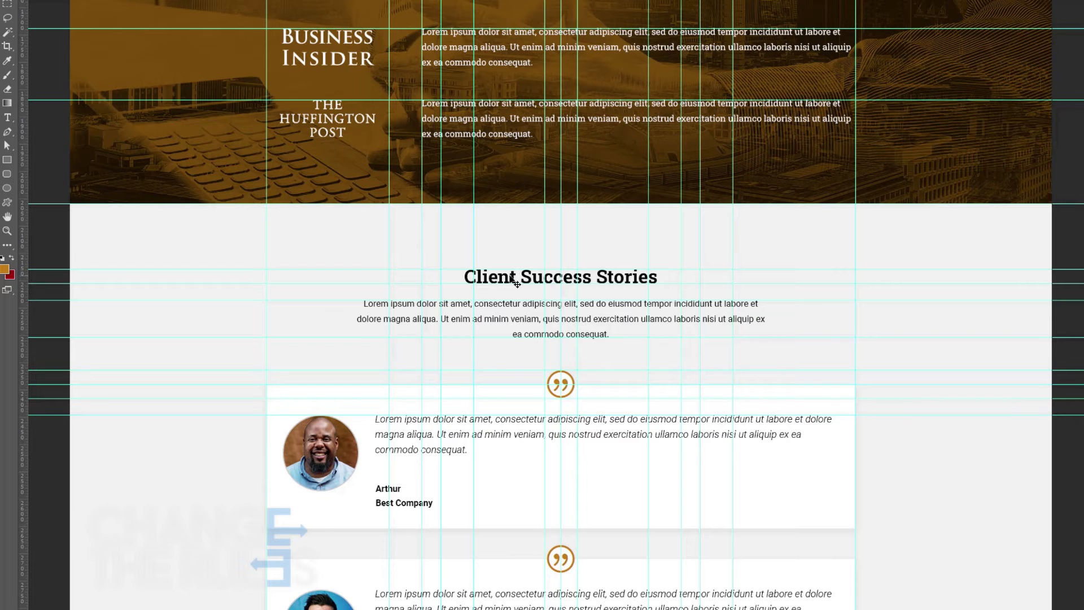
# Step: Copy the heading "Client Success Stories" from the Photoshop design and paste it over the Text module's placeholder sentence
pyautogui.tripleClick(510, 275)
pyautogui.hotkey('ctrl', 'c')
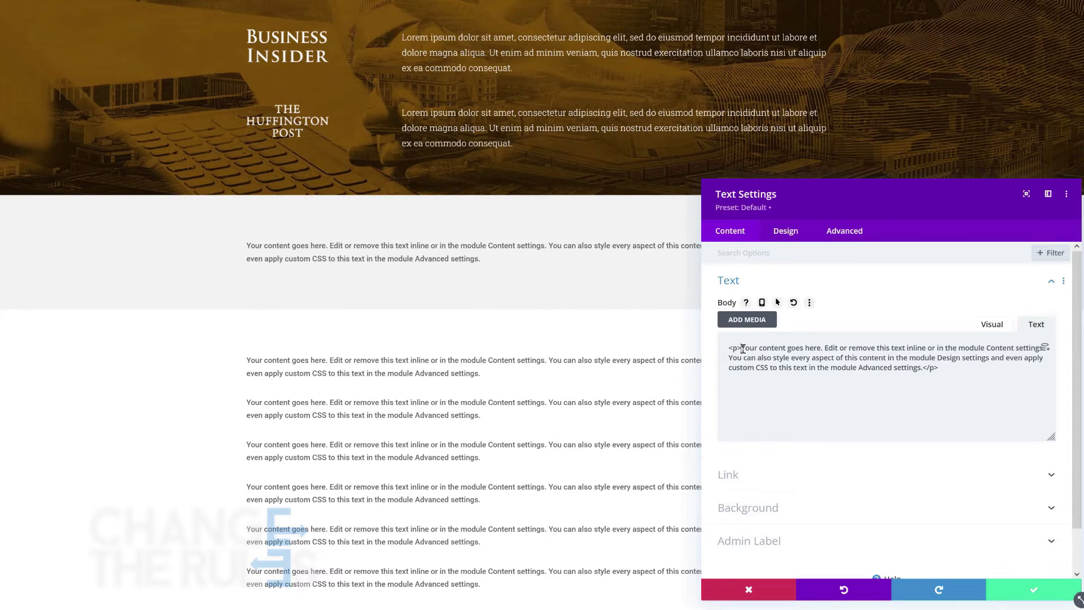
pyautogui.moveTo(742, 349); pyautogui.dragTo(913, 371)
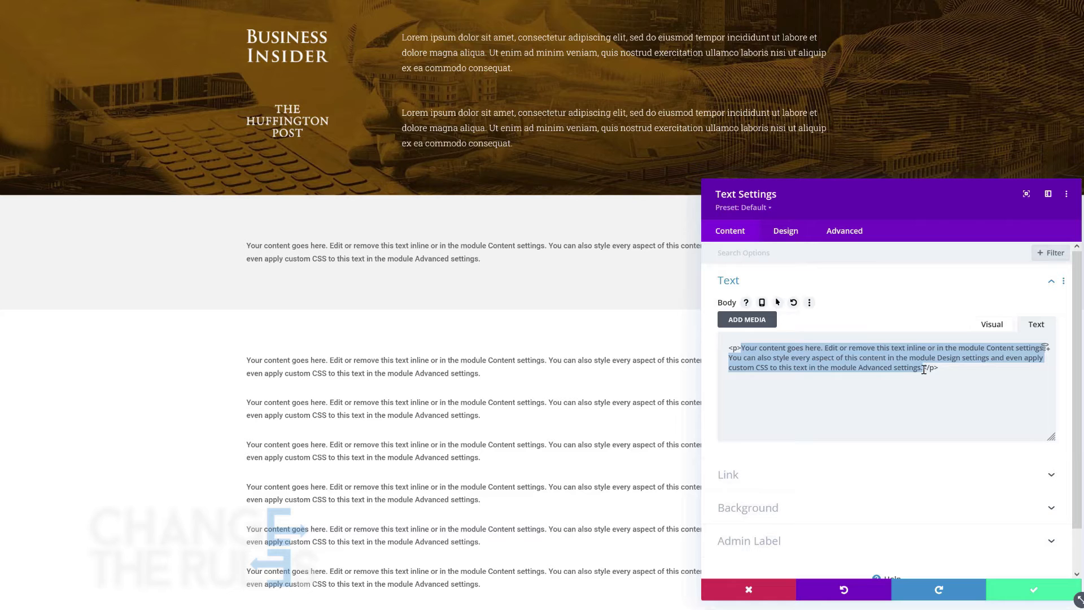
pyautogui.hotkey('ctrl', 'v')
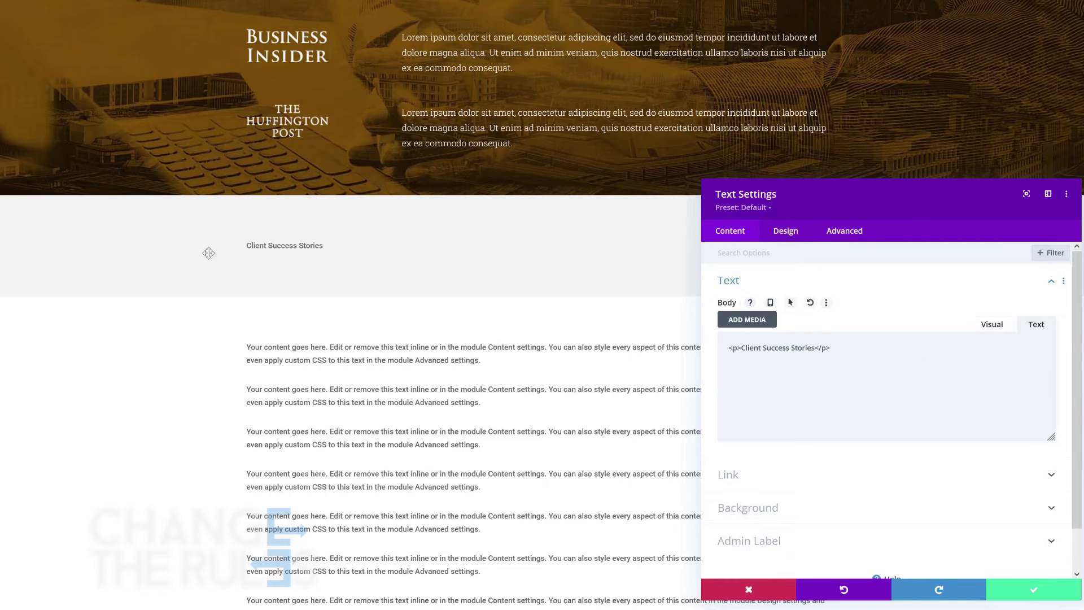
# Step: Style the Client Success Stories heading in Roboto Slab with a bold weight, black colour and centred alignment
pyautogui.click(786, 231)
pyautogui.moveTo(810, 200); pyautogui.dragTo(763, 281)
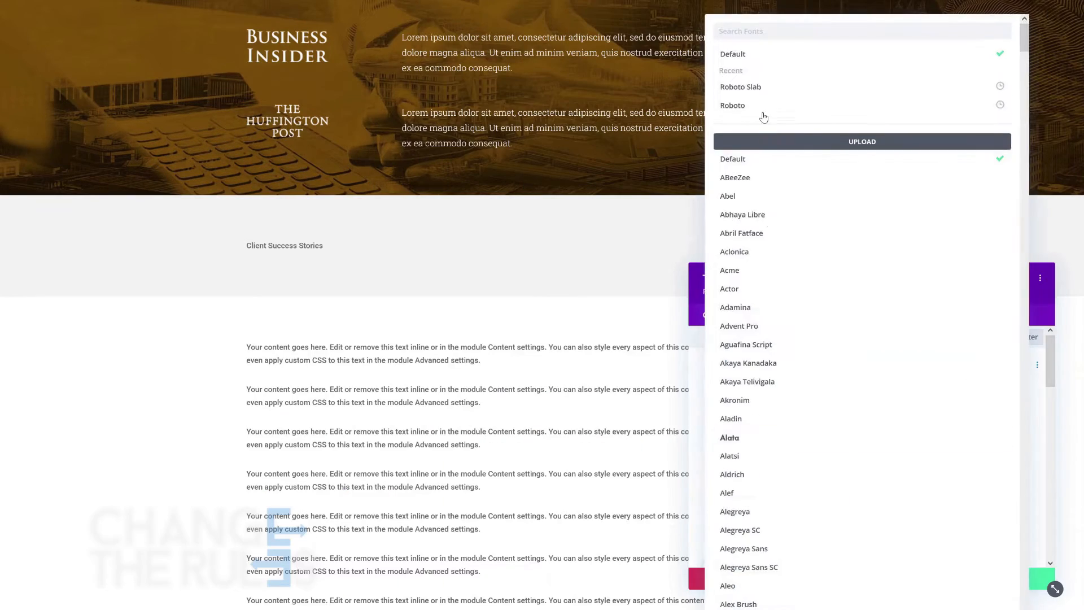
pyautogui.click(762, 114)
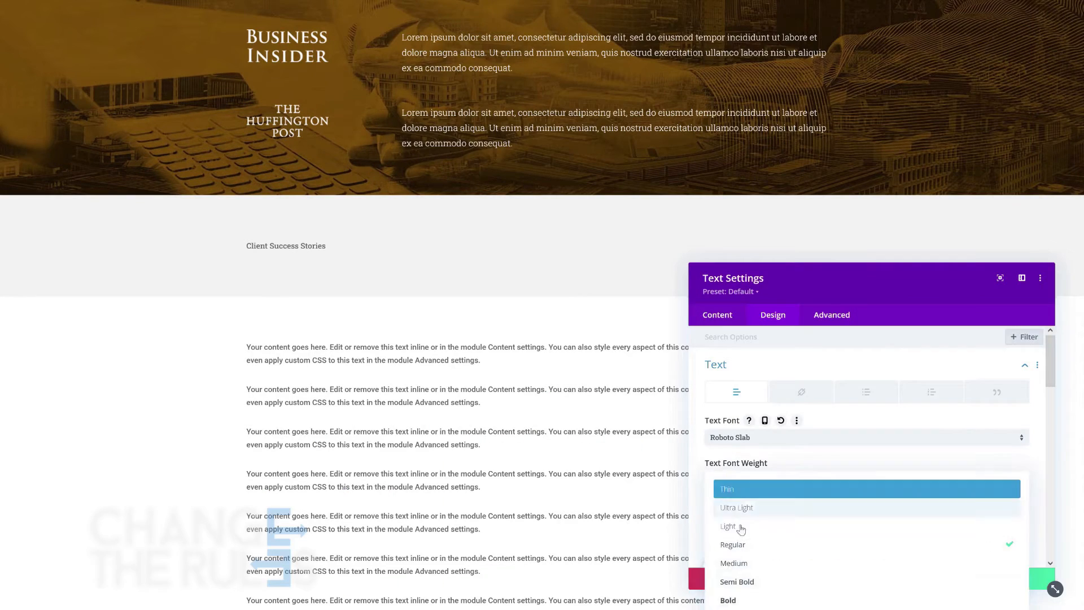
pyautogui.scroll(-5, 834, 466)
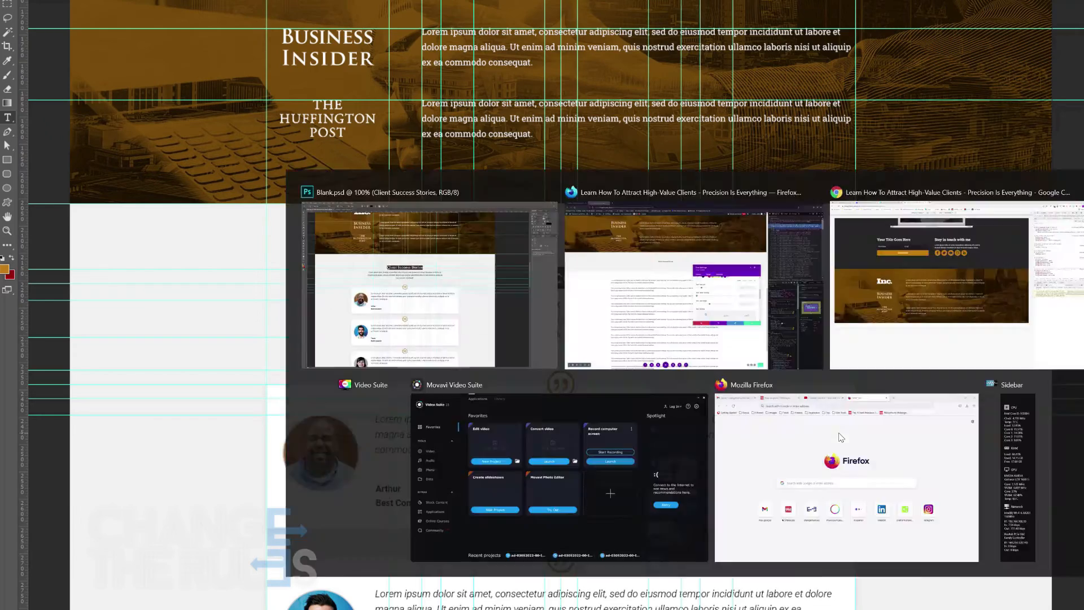
# Step: Set the heading's desktop text size to 34px and its desktop line height to 44px
pyautogui.hotkey('alt', 'Tab')
pyautogui.scroll(-3, 811, 448)
pyautogui.click(978, 420)
pyautogui.write('34px')
pyautogui.scroll(-2, 977, 421)
pyautogui.click(962, 462)
pyautogui.write('px')
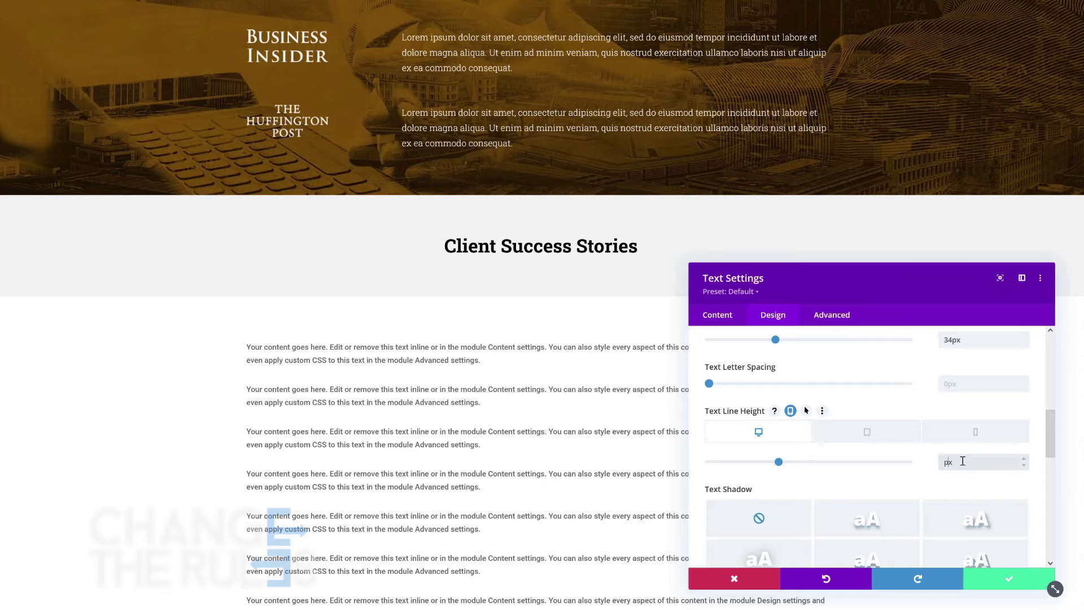
pyautogui.write('44px')
# Step: Set the heading's phone text size to 20px, enter a phone line height in pixels, and save the module
pyautogui.scroll(2, 909, 472)
pyautogui.click(881, 394)
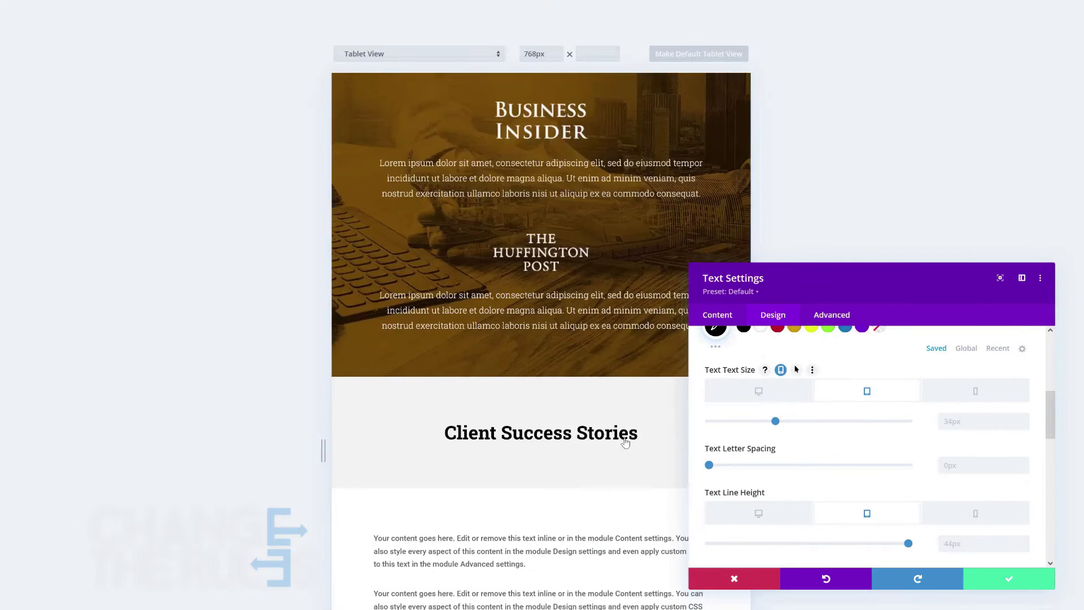
pyautogui.scroll(-8, 624, 442)
pyautogui.click(988, 399)
pyautogui.click(953, 422)
pyautogui.write('20px')
pyautogui.scroll(-2, 955, 422)
pyautogui.click(958, 464)
pyautogui.write('px')
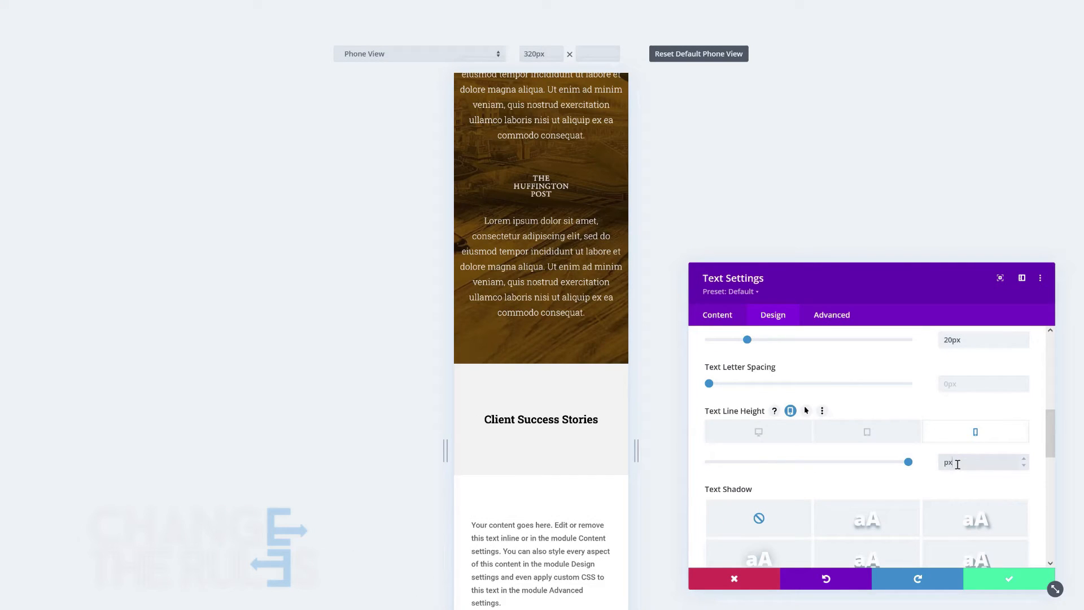
pyautogui.click(1000, 577)
# Step: Duplicate the Huffington Post paragraph, move the copy below the Client Success Stories heading, and set its text colour to black
pyautogui.scroll(4, 569, 383)
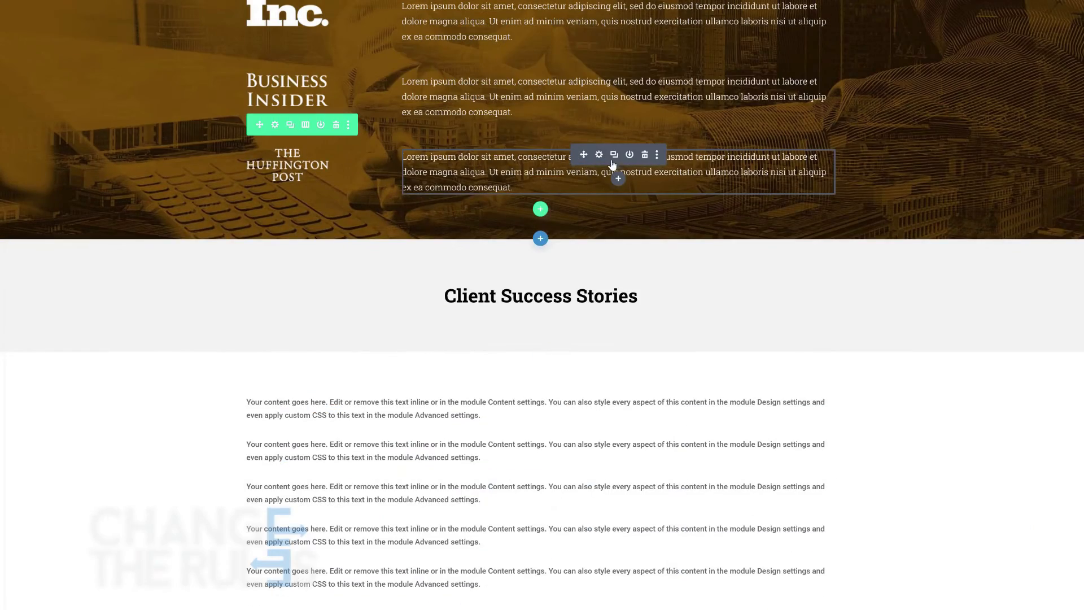
pyautogui.moveTo(592, 219); pyautogui.dragTo(543, 353)
pyautogui.click(521, 329)
pyautogui.click(775, 316)
pyautogui.scroll(-1, 751, 545)
pyautogui.click(743, 491)
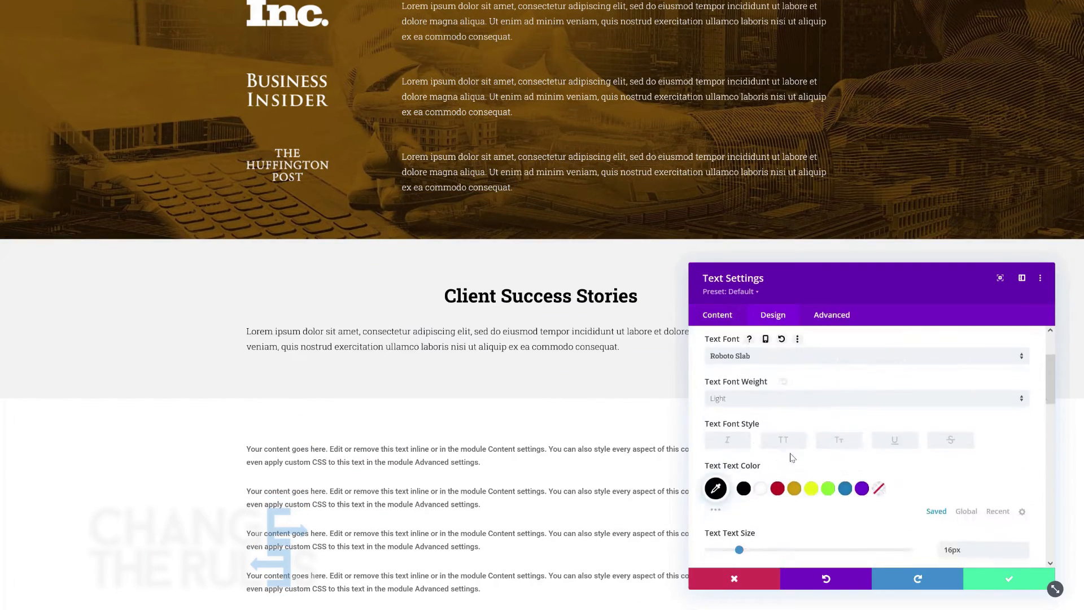
# Step: Centre the intro paragraph's text and its module, limit the max width to 750px, and save
pyautogui.scroll(-3, 795, 467)
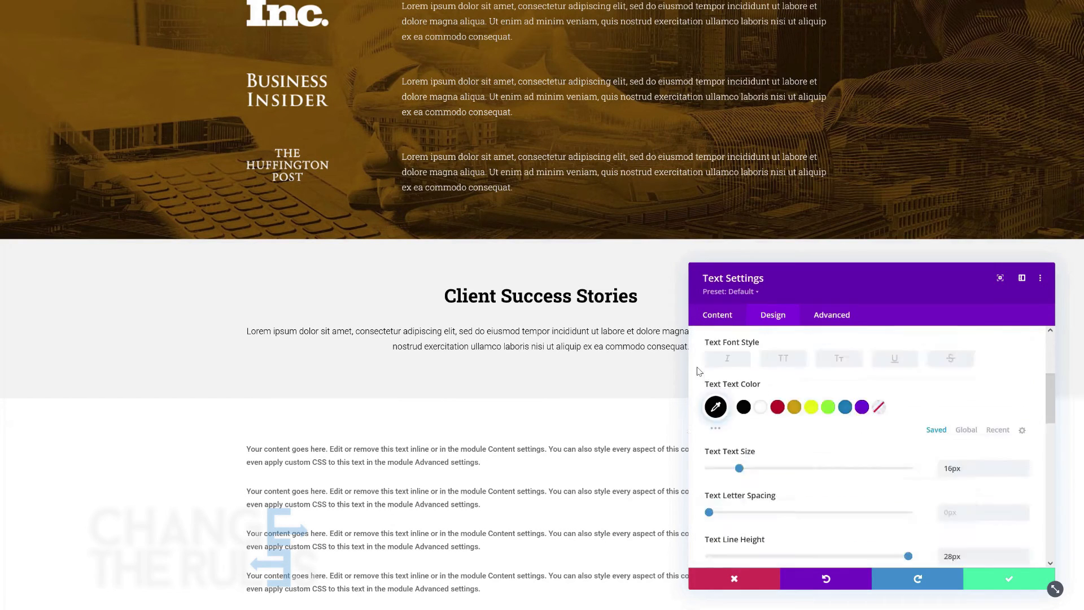
pyautogui.scroll(-10, 699, 372)
pyautogui.click(746, 451)
pyautogui.click(979, 423)
pyautogui.write('7')
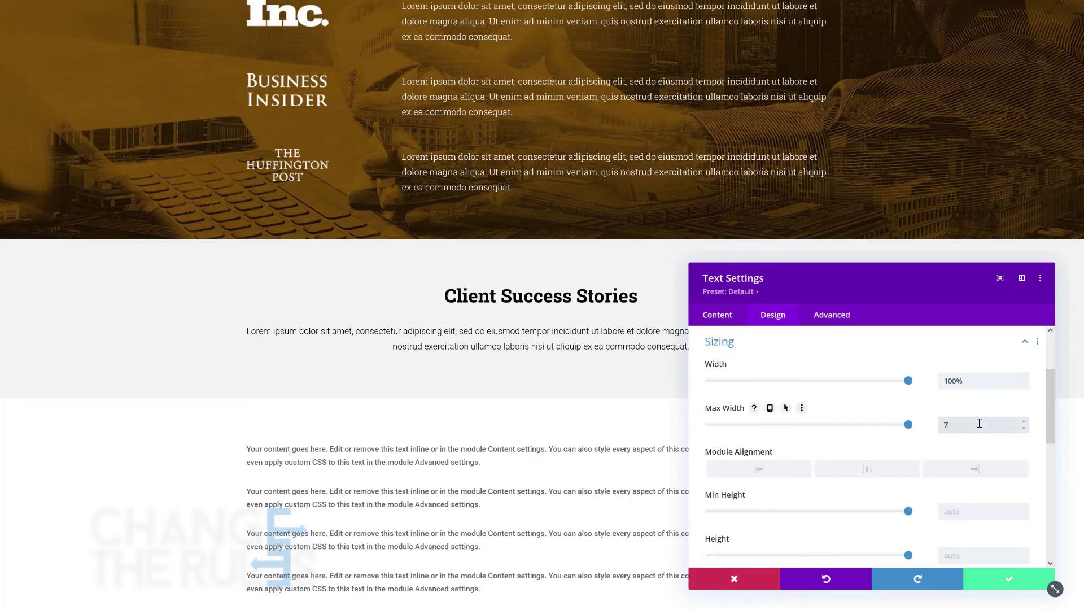
pyautogui.write('50px')
pyautogui.click(868, 469)
pyautogui.click(1001, 582)
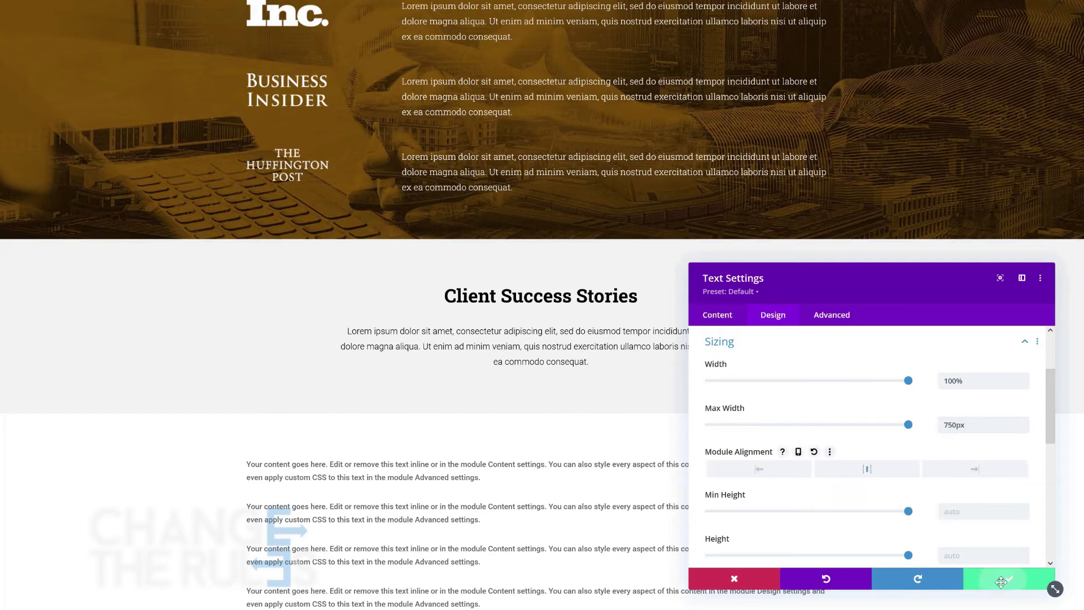
# Step: Insert the saved LearnHow Testimonials row from the library below the intro paragraph
pyautogui.scroll(-3, 535, 339)
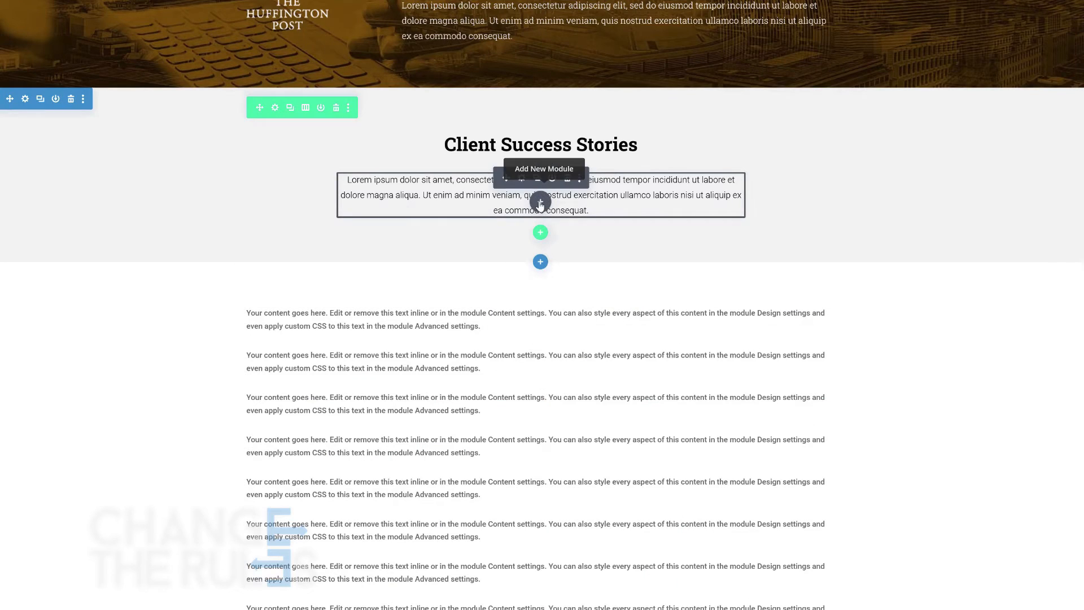
pyautogui.click(541, 232)
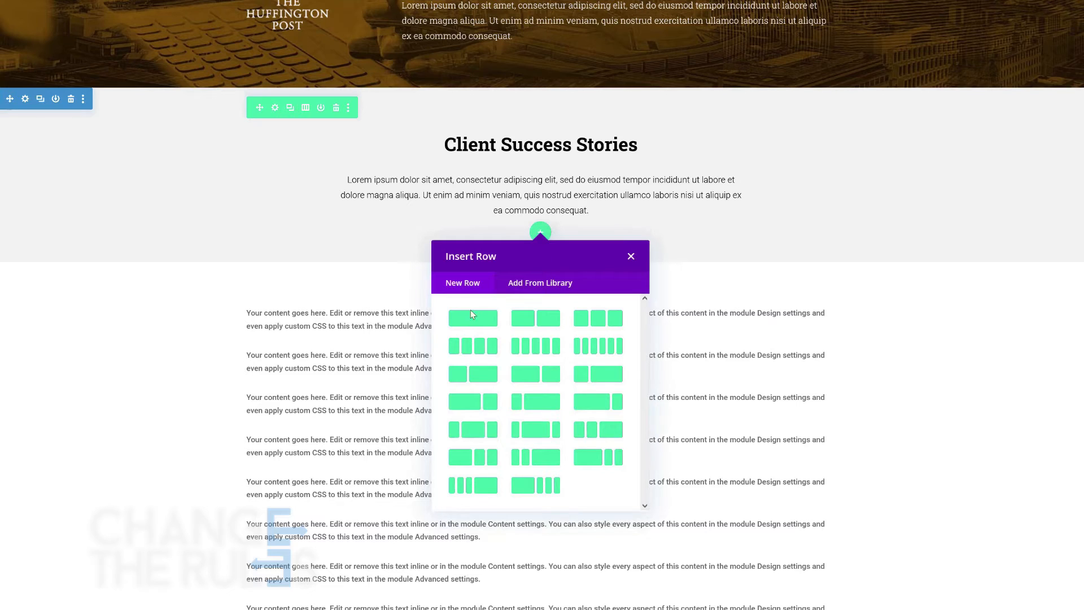
pyautogui.click(556, 281)
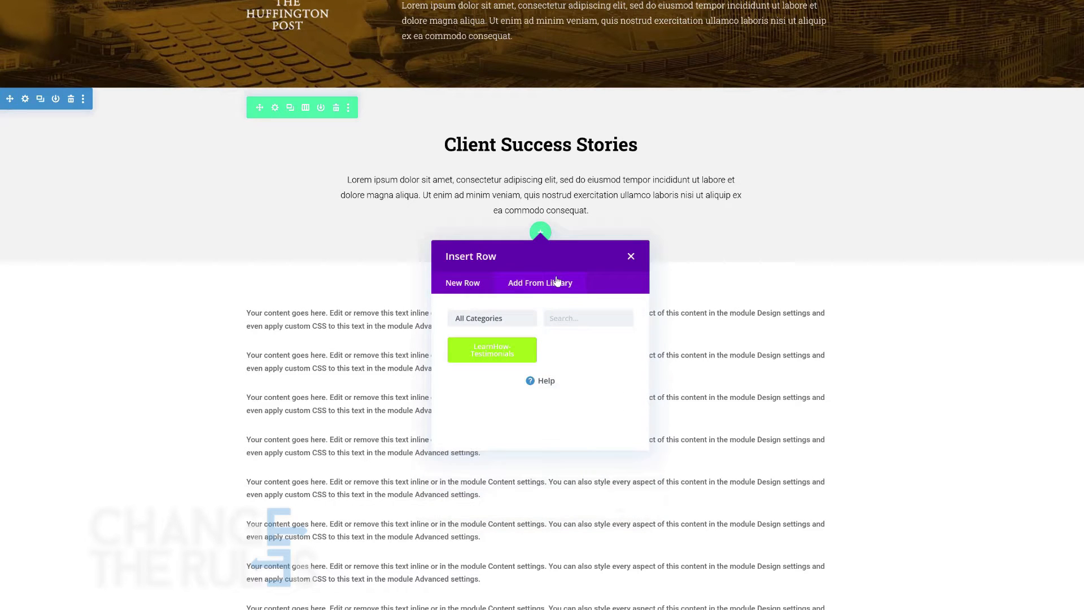
pyautogui.click(515, 351)
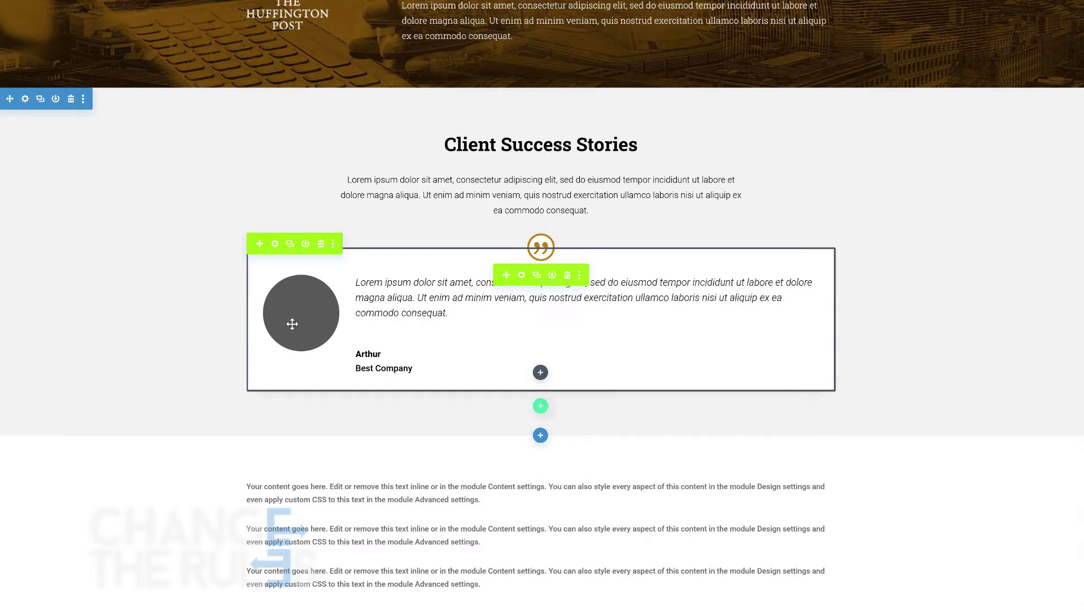
# Step: Compare the testimonial card with the Photoshop design and disable the global setting on the inserted row
pyautogui.hotkey('alt', 'Tab')
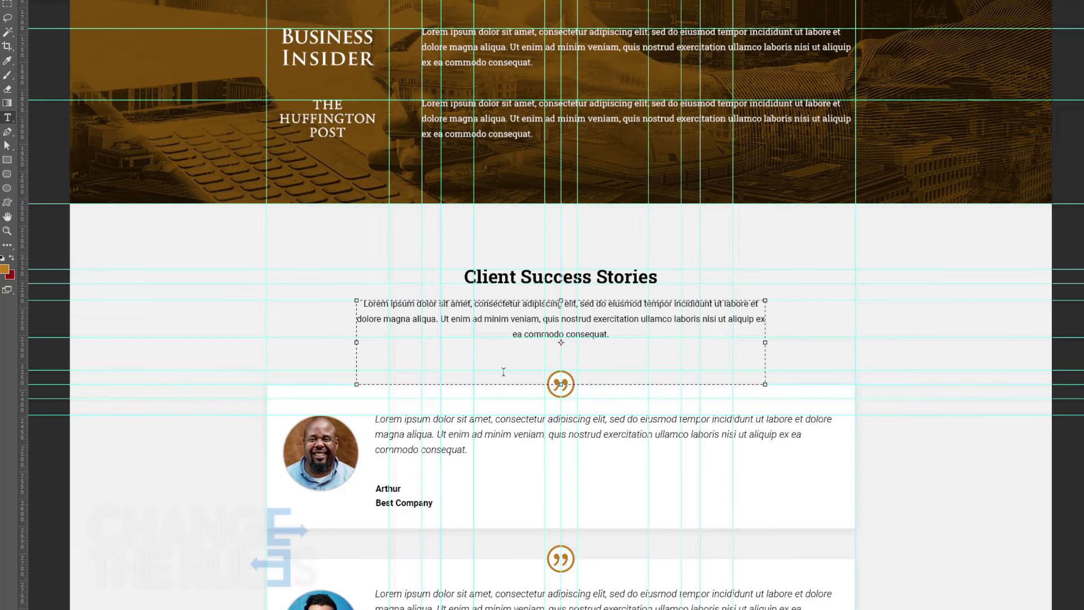
pyautogui.hotkey('alt', 'Tab')
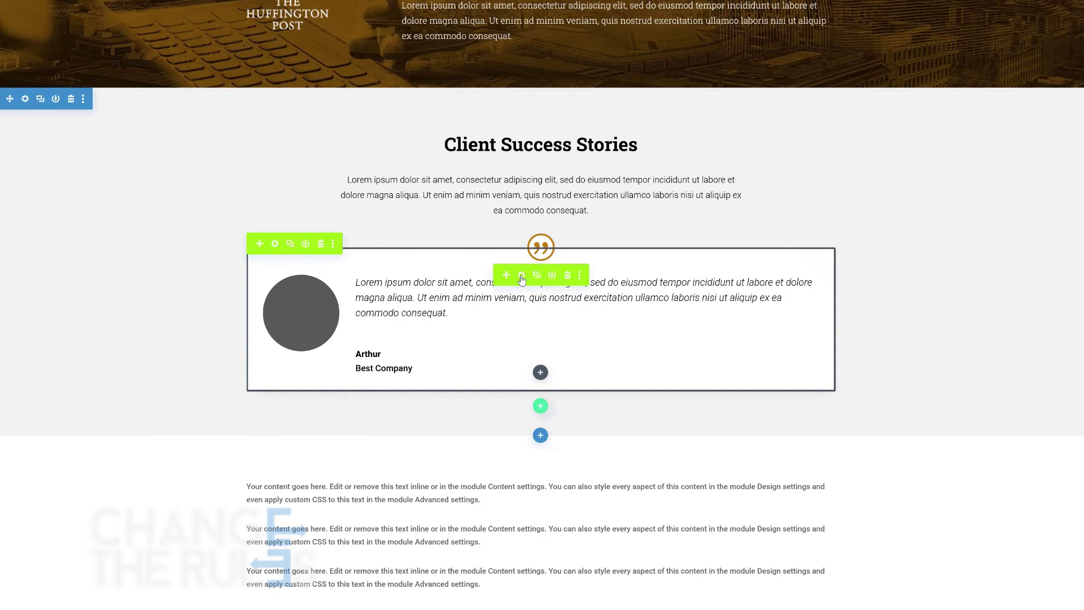
pyautogui.click(333, 244)
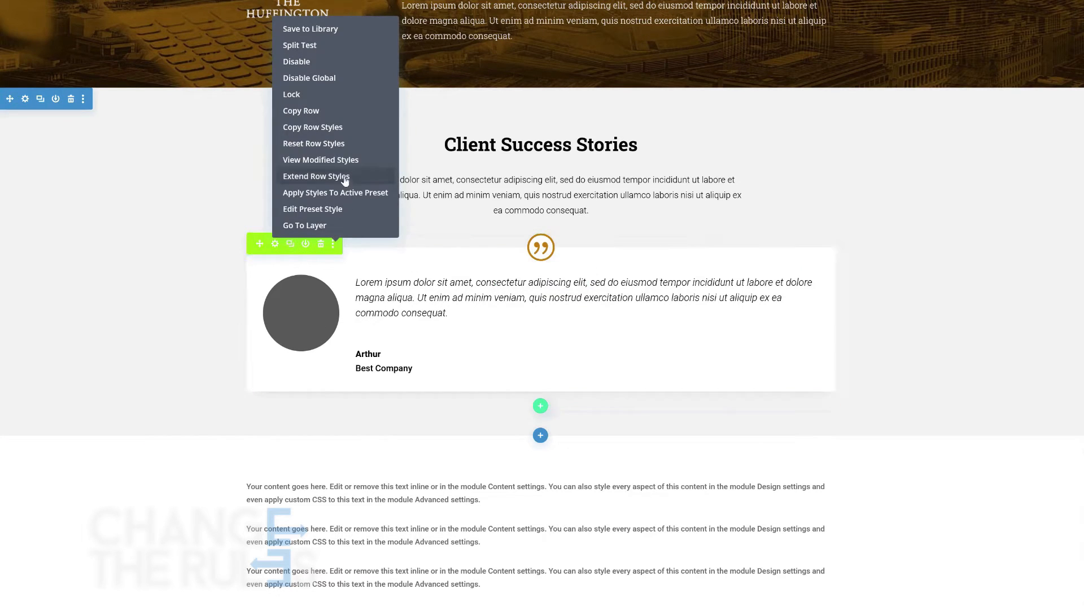
pyautogui.click(319, 79)
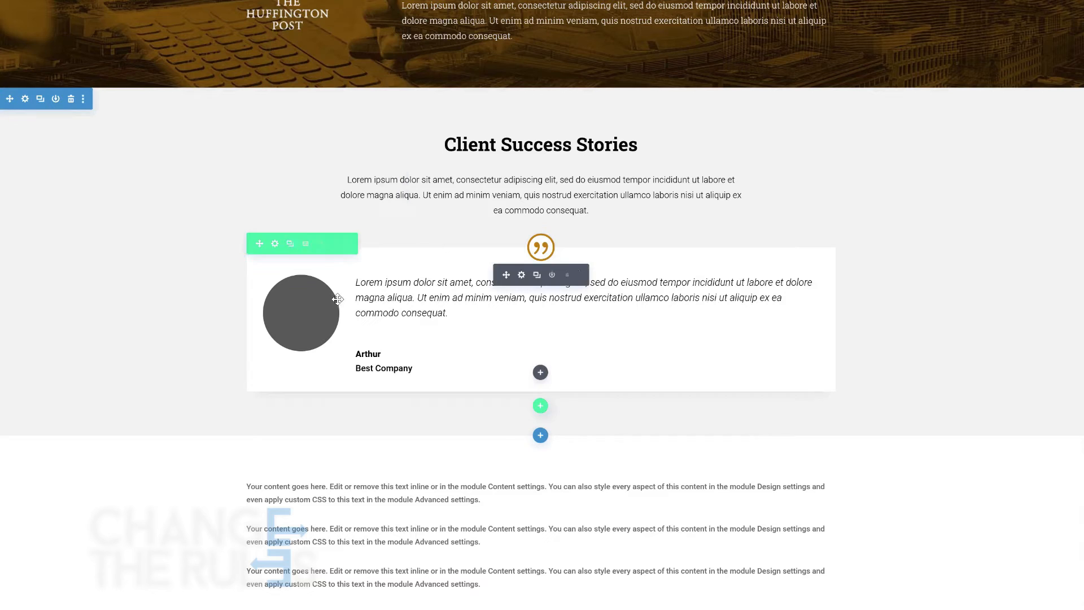
# Step: Set the testimonial's image to the portrait of the man in the light-blue shirt and save the module
pyautogui.click(521, 276)
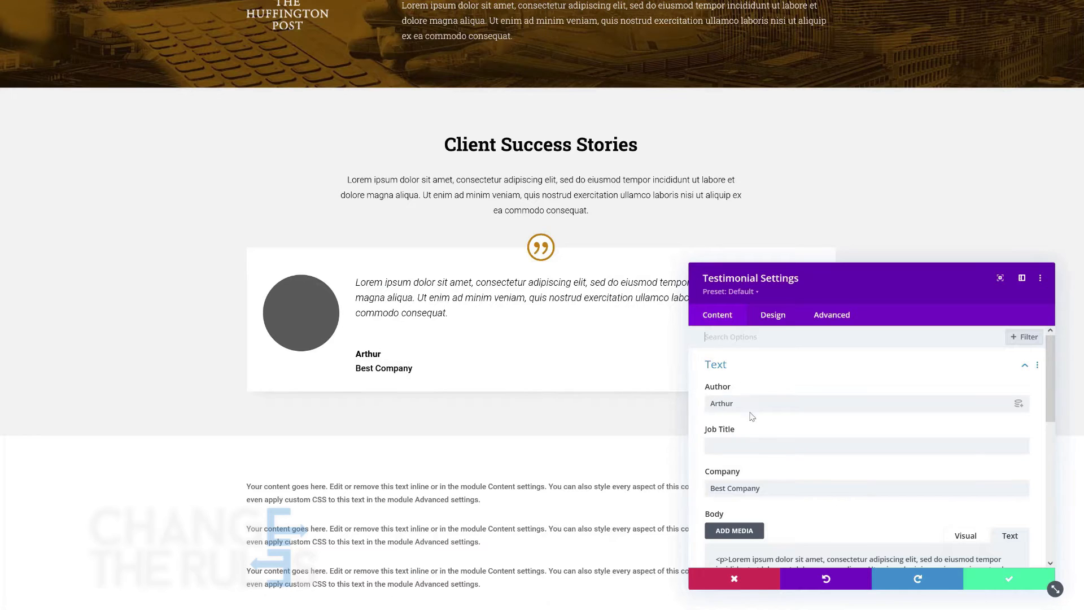
pyautogui.scroll(-3, 752, 417)
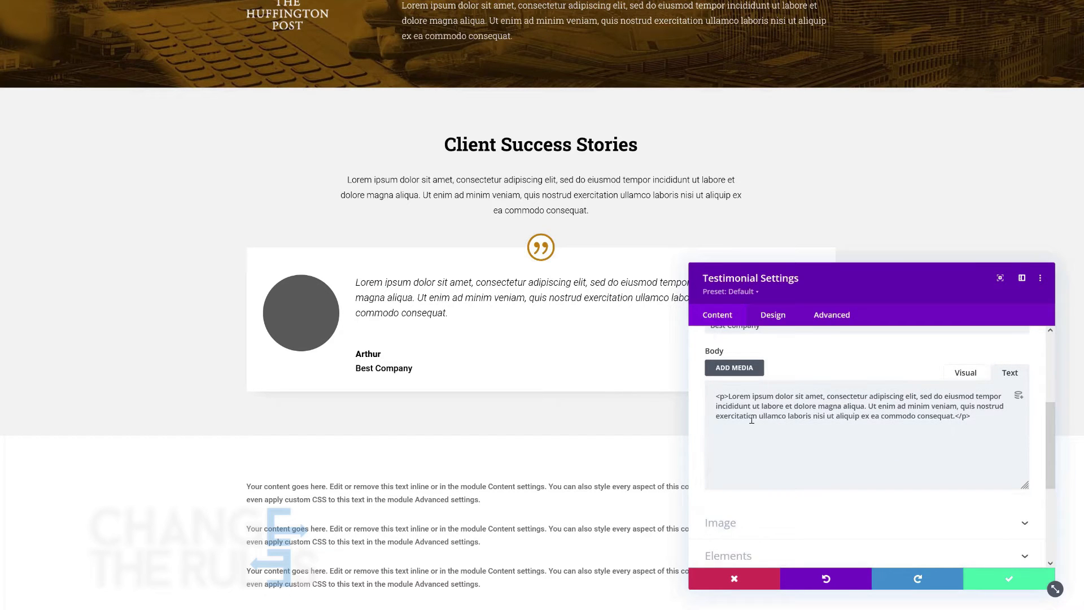
pyautogui.scroll(-2, 757, 436)
pyautogui.click(756, 441)
pyautogui.click(756, 441)
pyautogui.click(871, 126)
pyautogui.click(1043, 593)
pyautogui.click(1009, 579)
# Step: Set the testimonial row's phone width to 94%, return to the desktop view, and save the row
pyautogui.click(275, 242)
pyautogui.click(773, 315)
pyautogui.click(757, 364)
pyautogui.scroll(-2, 754, 397)
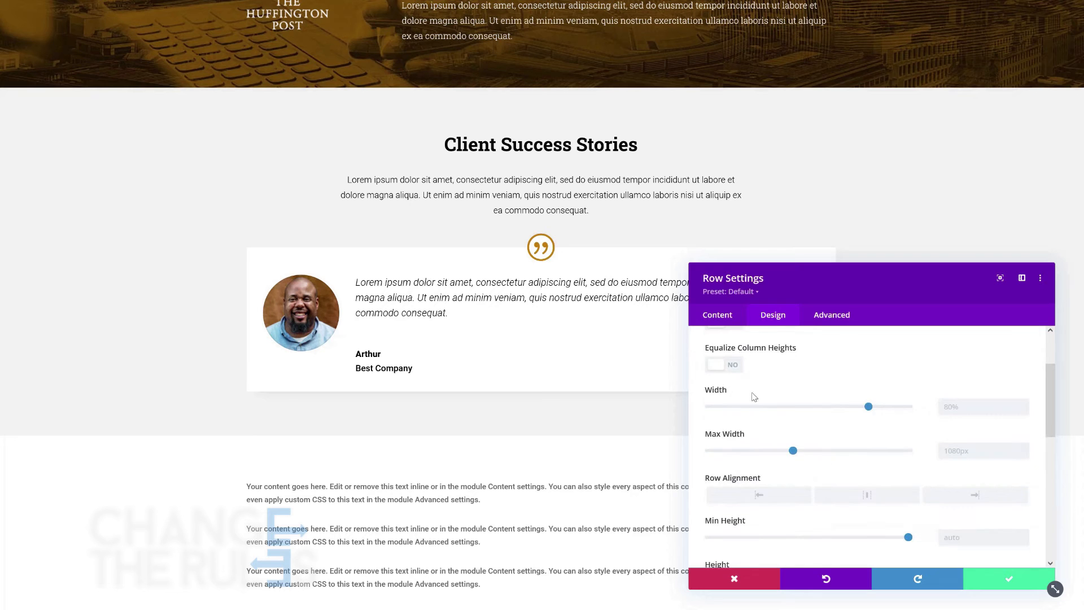
pyautogui.click(752, 390)
pyautogui.click(961, 417)
pyautogui.click(964, 440)
pyautogui.write('94%')
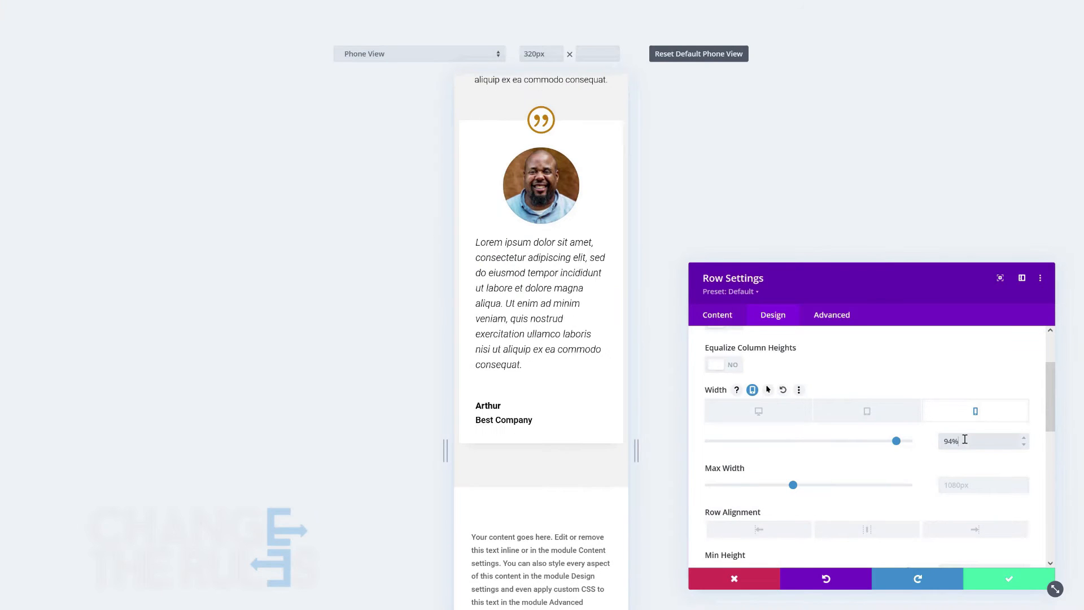
pyautogui.scroll(2, 745, 439)
pyautogui.click(763, 493)
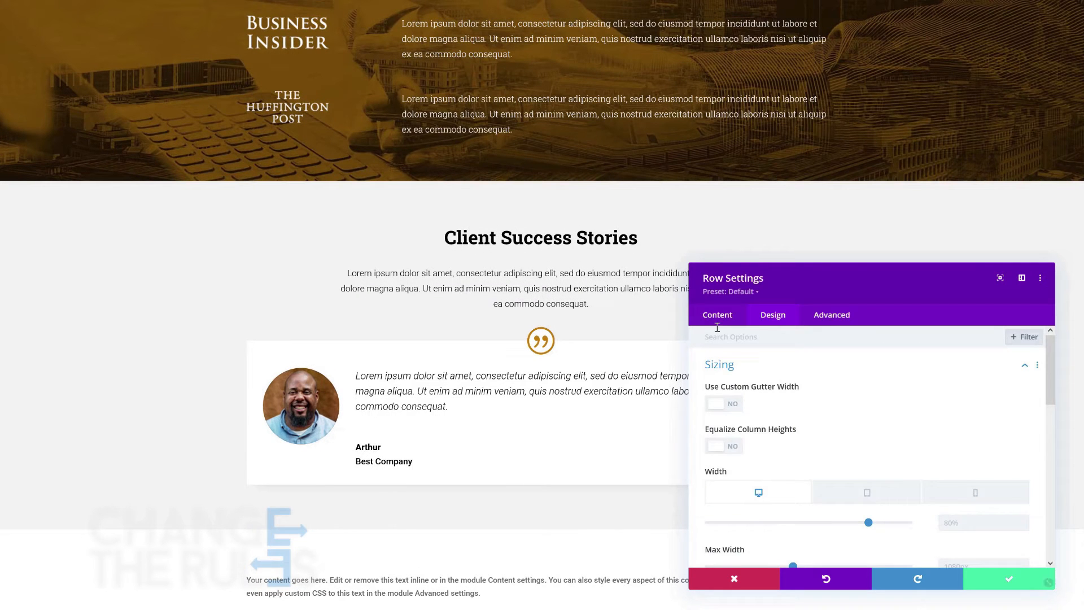
pyautogui.click(717, 316)
pyautogui.click(994, 579)
# Step: Set the testimonial's body text size to 16px for phones
pyautogui.click(520, 364)
pyautogui.click(772, 315)
pyautogui.click(745, 463)
pyautogui.scroll(-6, 760, 427)
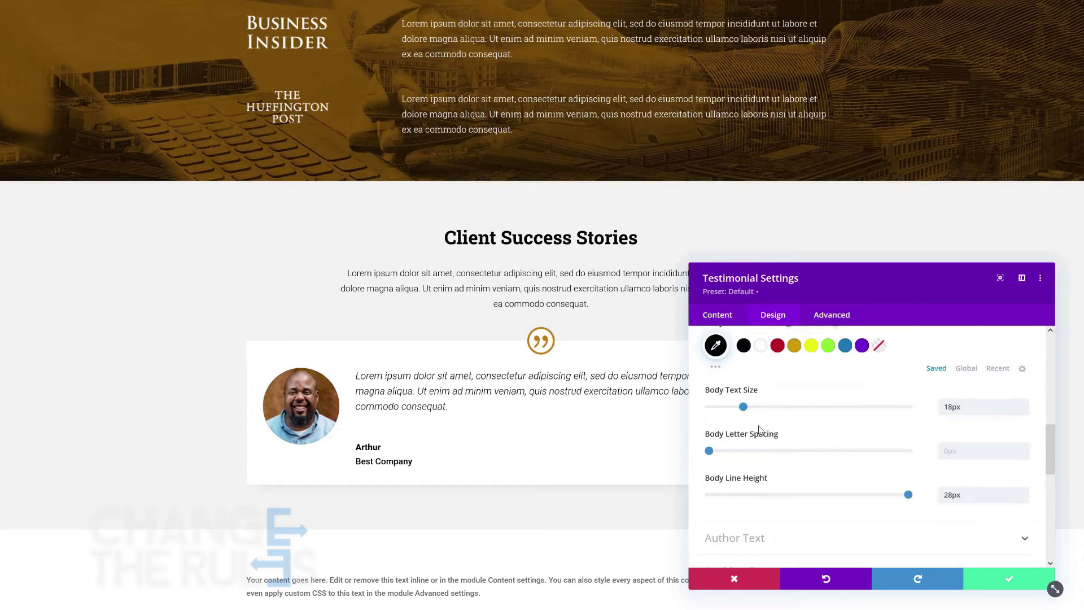
pyautogui.click(783, 391)
pyautogui.click(793, 513)
pyautogui.click(961, 412)
pyautogui.click(963, 441)
pyautogui.write('16px')
# Step: Set the testimonial's body line height to 26px for phones and save the module
pyautogui.scroll(-2, 962, 452)
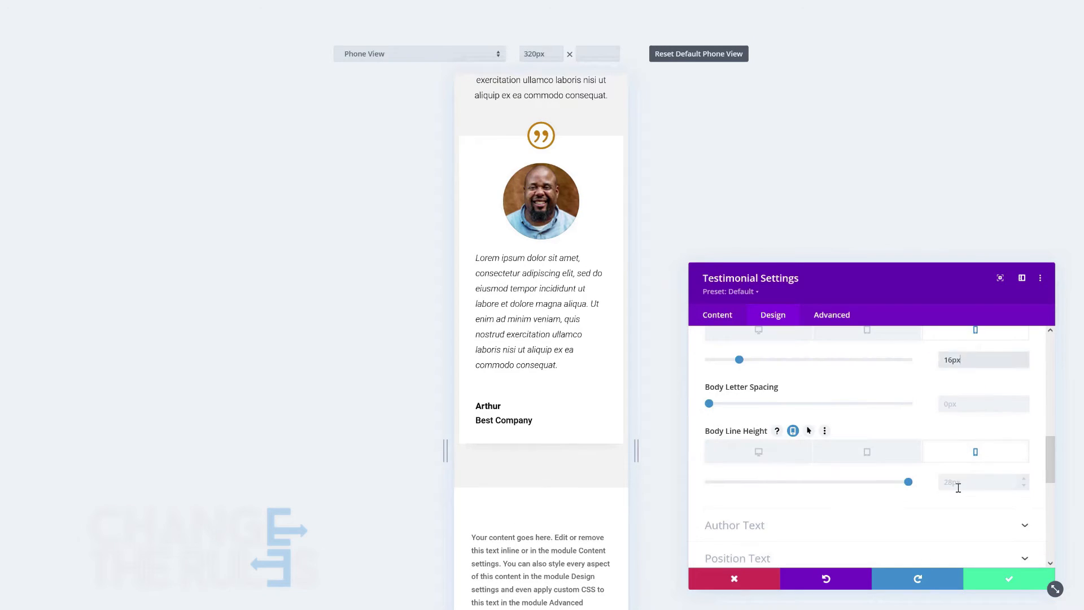
pyautogui.click(958, 484)
pyautogui.write('26px')
pyautogui.click(997, 581)
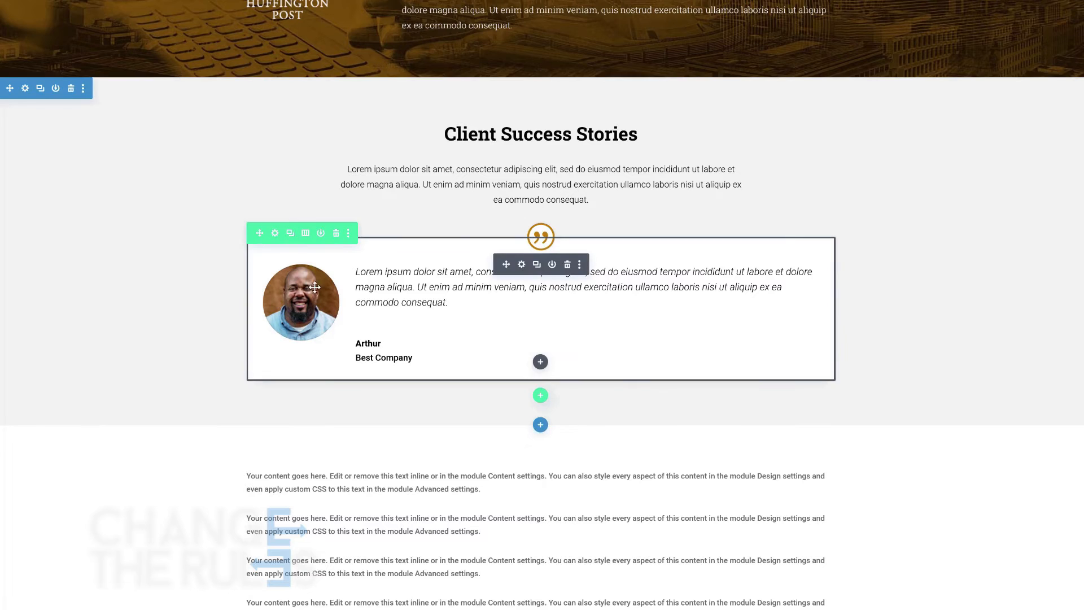
# Step: Give the testimonial portrait a 1px solid border in the light grey used around the Photoshop portrait, and save
pyautogui.click(521, 264)
pyautogui.click(773, 315)
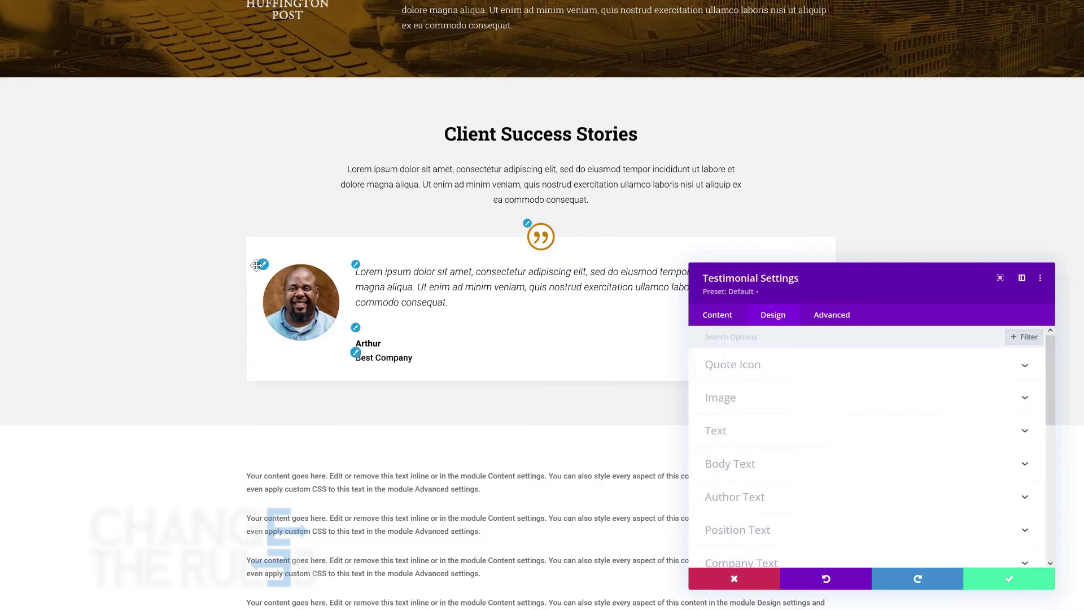
pyautogui.click(734, 394)
pyautogui.scroll(-5, 903, 429)
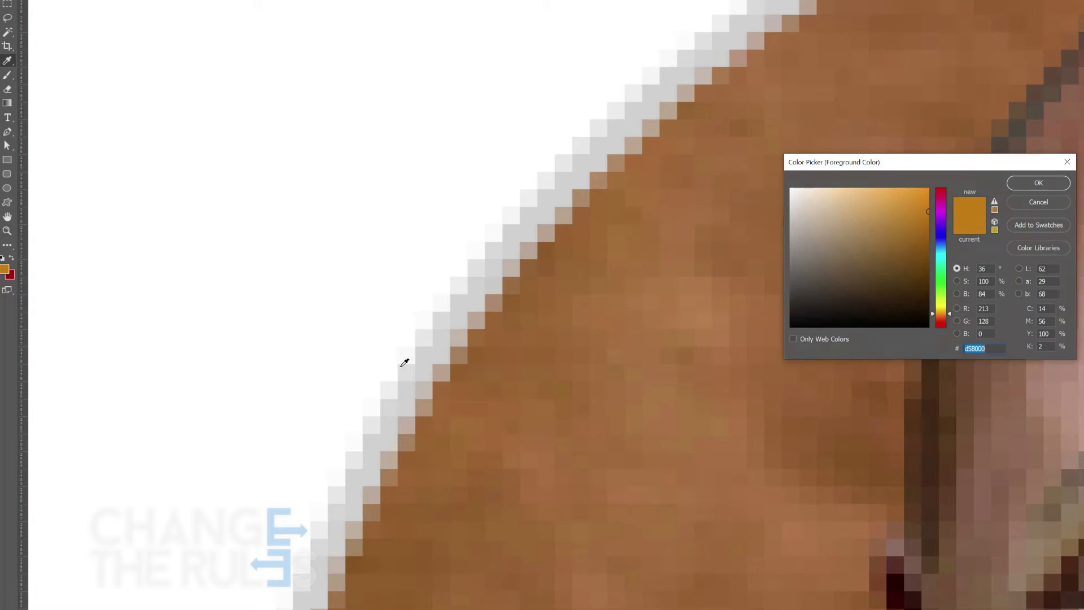
pyautogui.click(402, 359)
pyautogui.click(1037, 183)
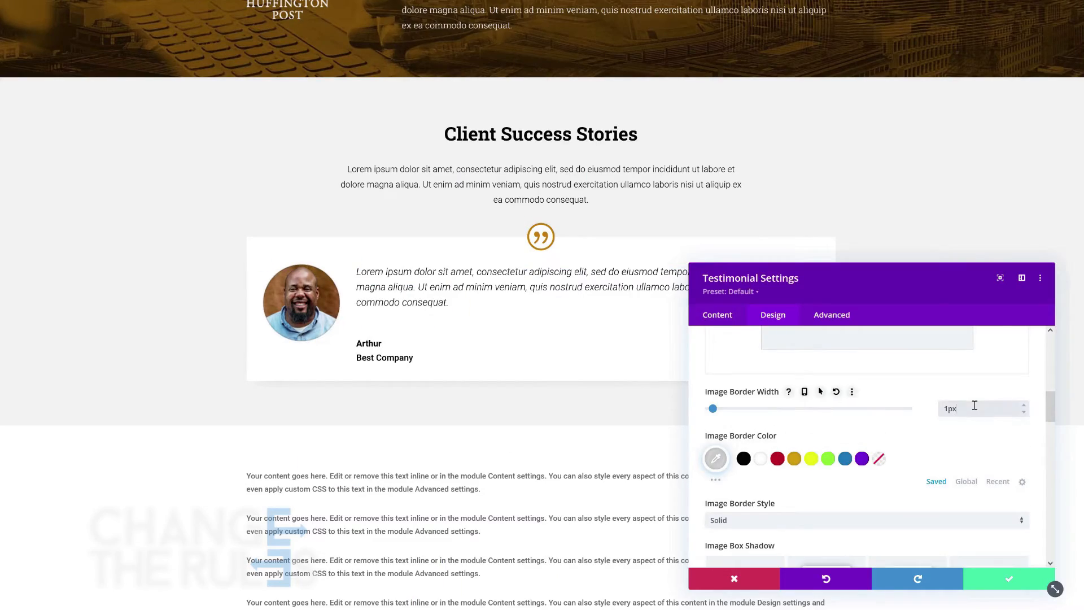
pyautogui.click(1009, 578)
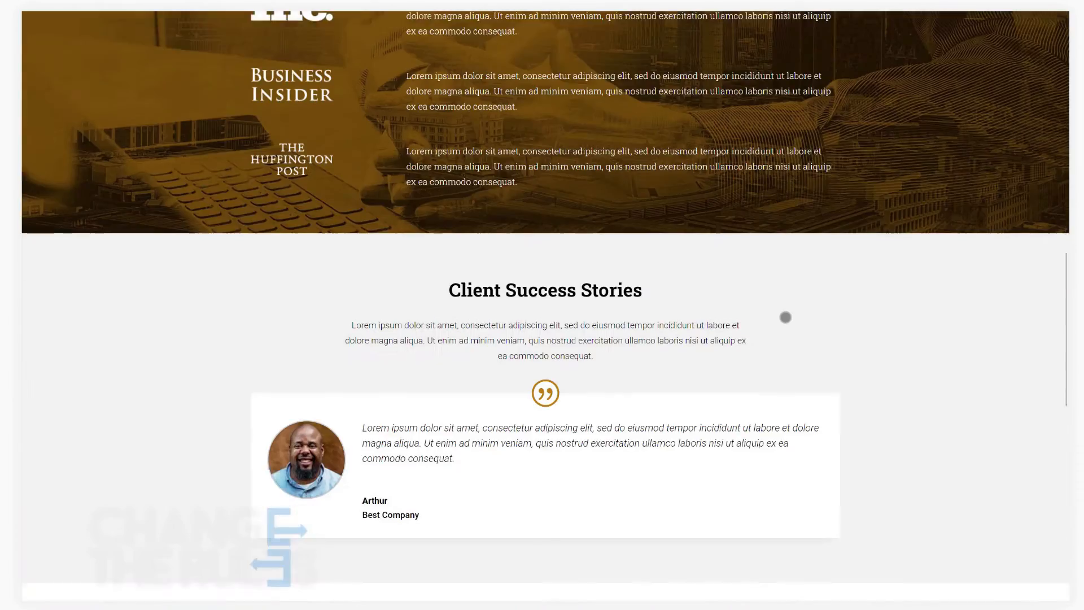
# Step: Set the intro paragraph's bottom margin to 30px on desktop and 0 on phones, and save the module
pyautogui.scroll(2, 784, 317)
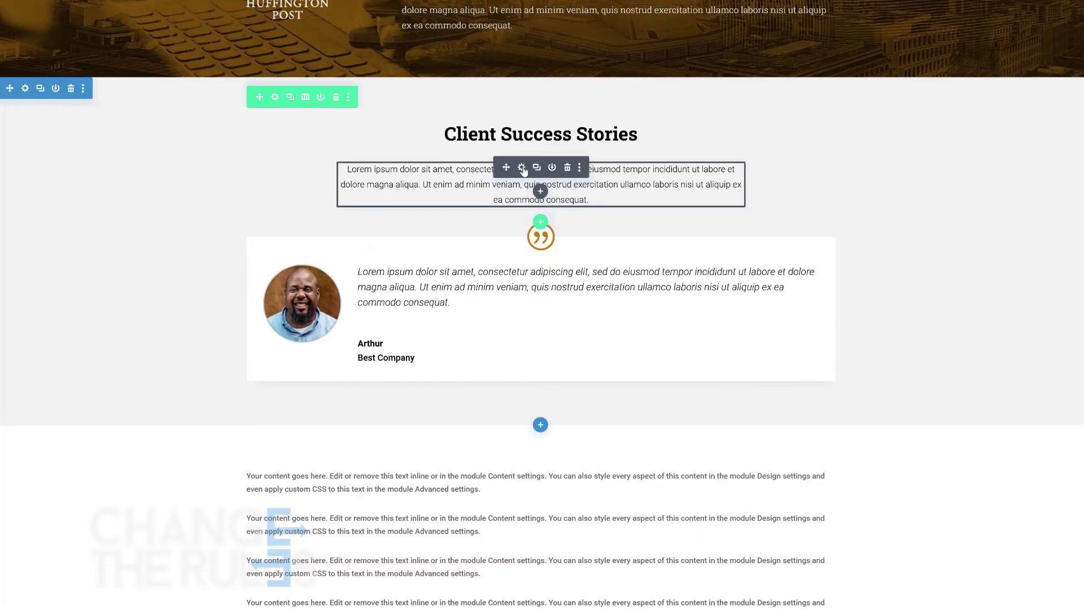
pyautogui.click(535, 165)
pyautogui.click(757, 452)
pyautogui.click(756, 364)
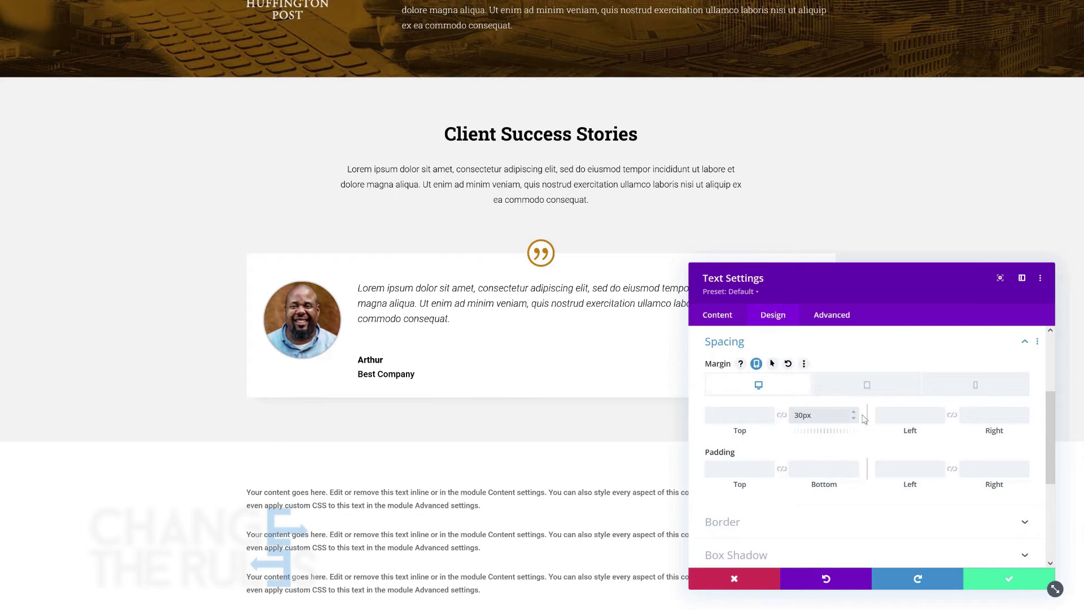
pyautogui.click(867, 384)
pyautogui.click(975, 385)
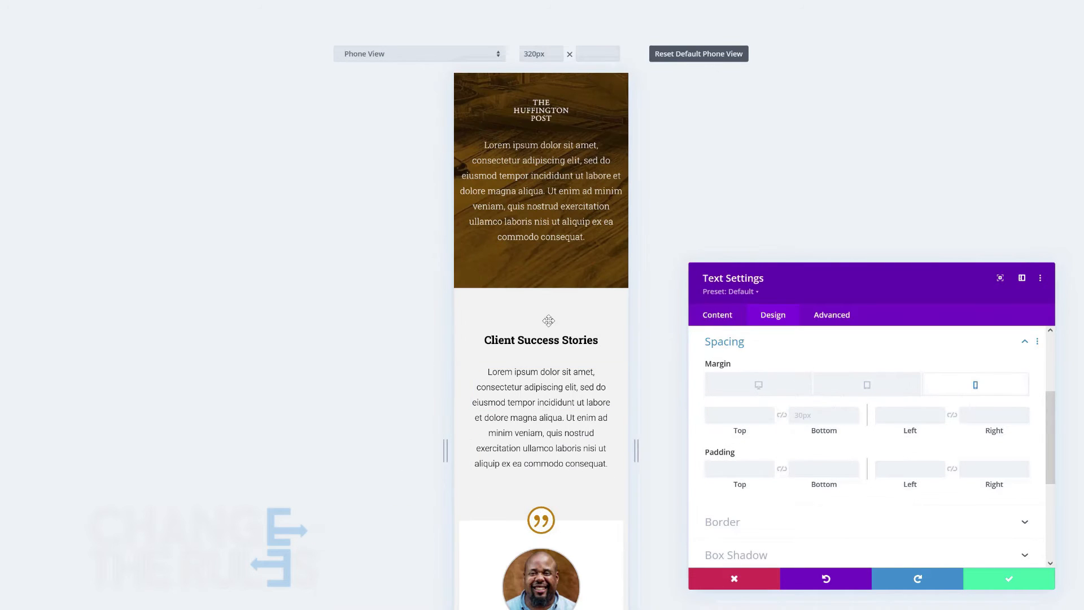
pyautogui.click(815, 417)
pyautogui.write('0')
pyautogui.click(998, 579)
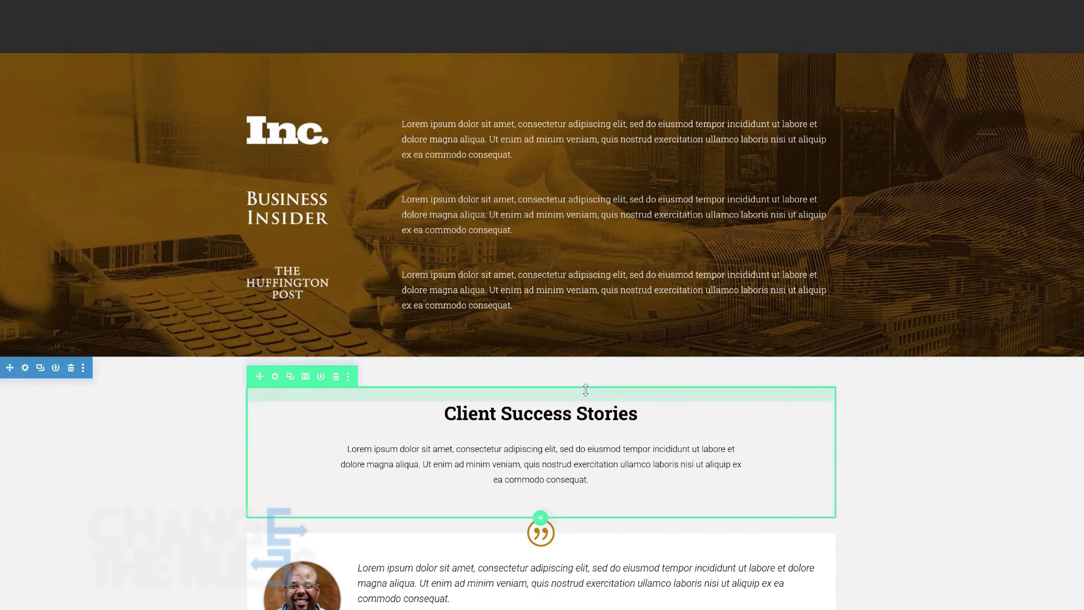
# Step: Duplicate the testimonial row in the Client Success Stories section
pyautogui.scroll(-6, 1028, 427)
pyautogui.scroll(1, 1027, 428)
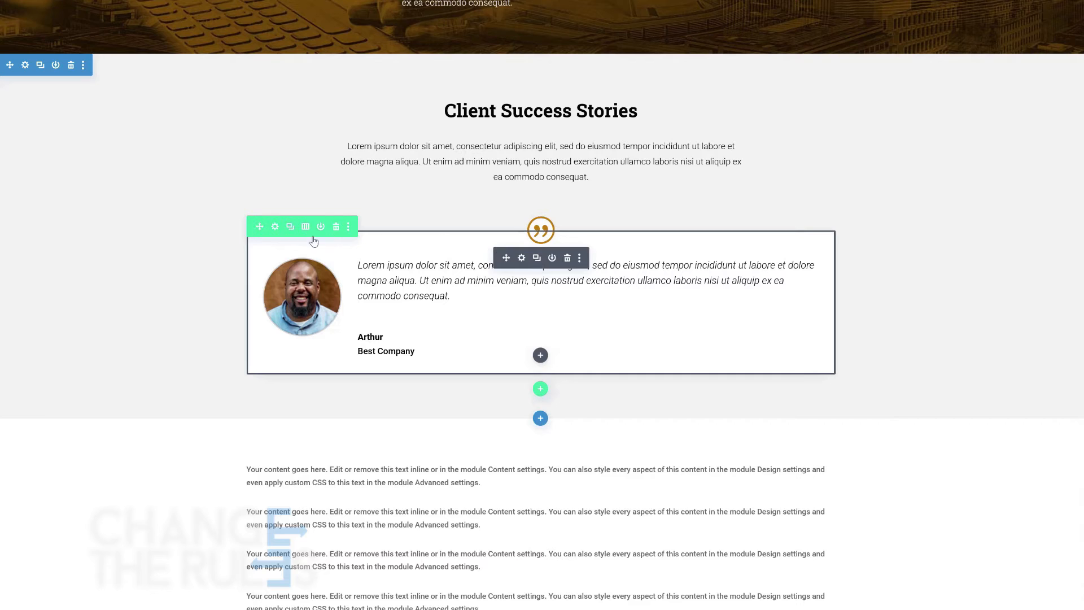
pyautogui.click(289, 227)
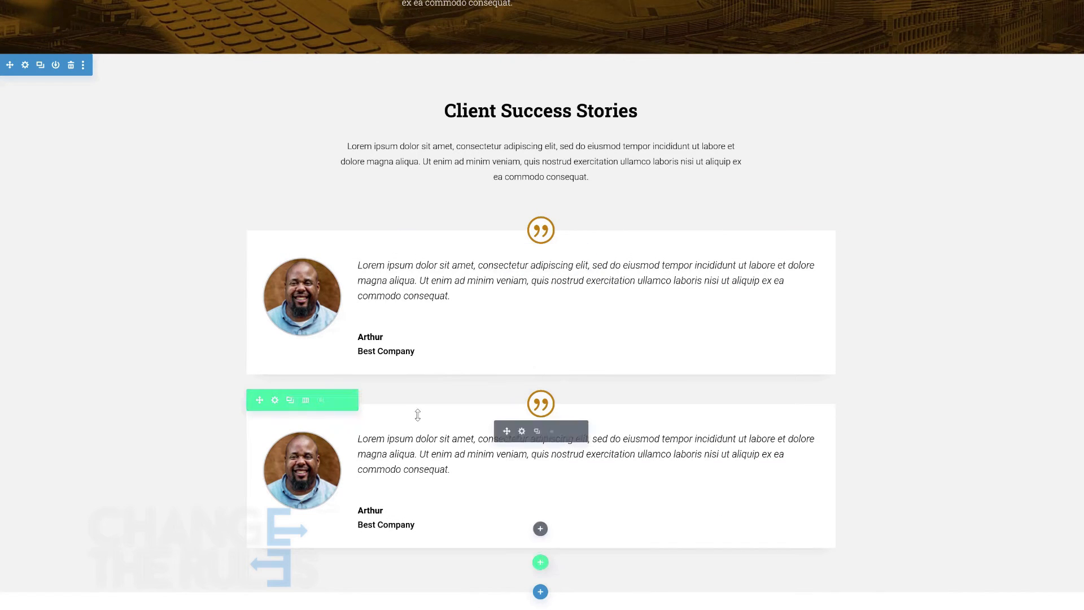
# Step: Replace the second testimonial's portrait with the dark-haired bearded man's photo, update the author's name, and save
pyautogui.click(522, 433)
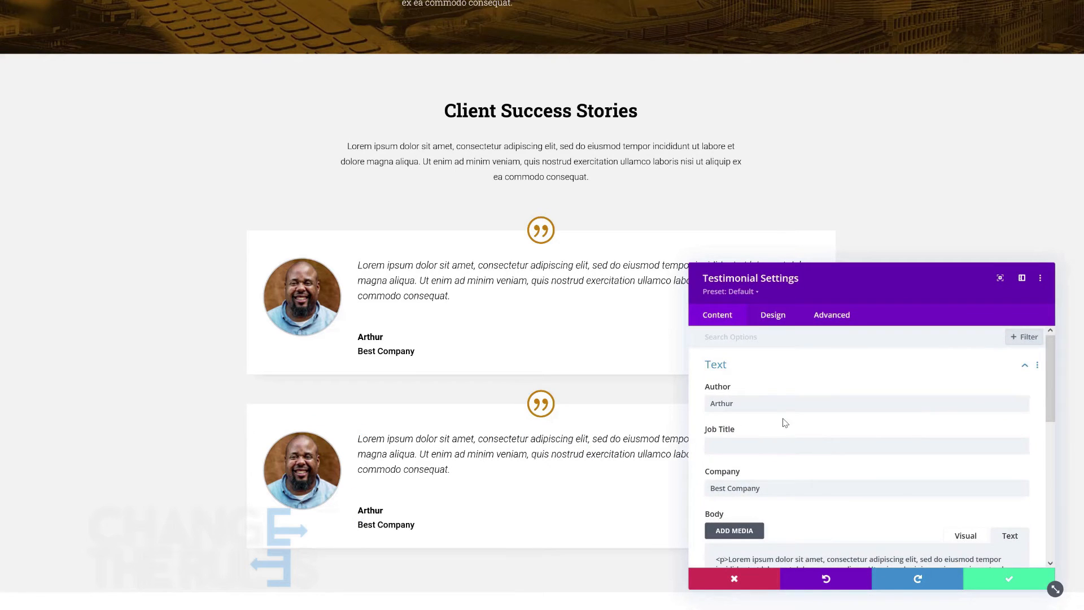
pyautogui.scroll(-6, 783, 420)
pyautogui.click(780, 367)
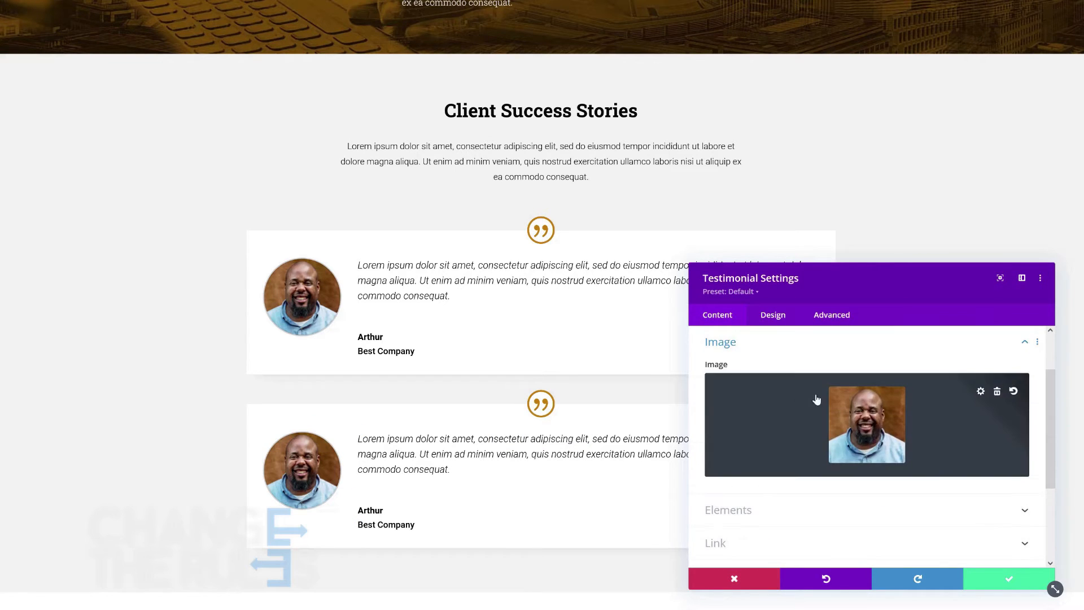
pyautogui.click(882, 429)
pyautogui.click(794, 121)
pyautogui.click(1038, 591)
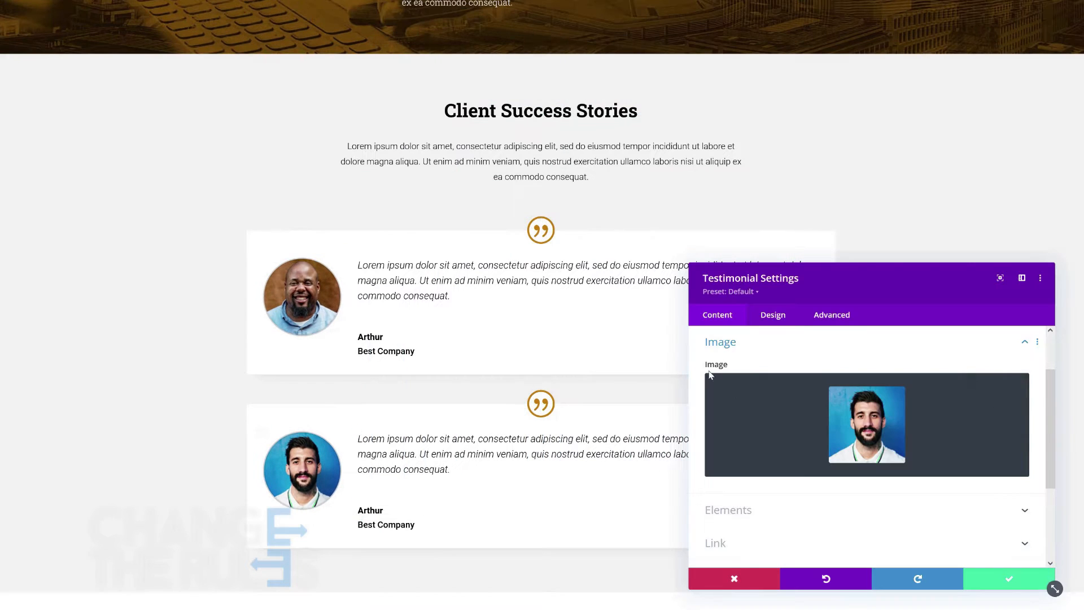
pyautogui.scroll(6, 867, 429)
pyautogui.click(992, 581)
# Step: Duplicate the second testimonial row and give the copy the dark-haired woman's portrait and the third author's name from the Photoshop design
pyautogui.scroll(-3, 290, 251)
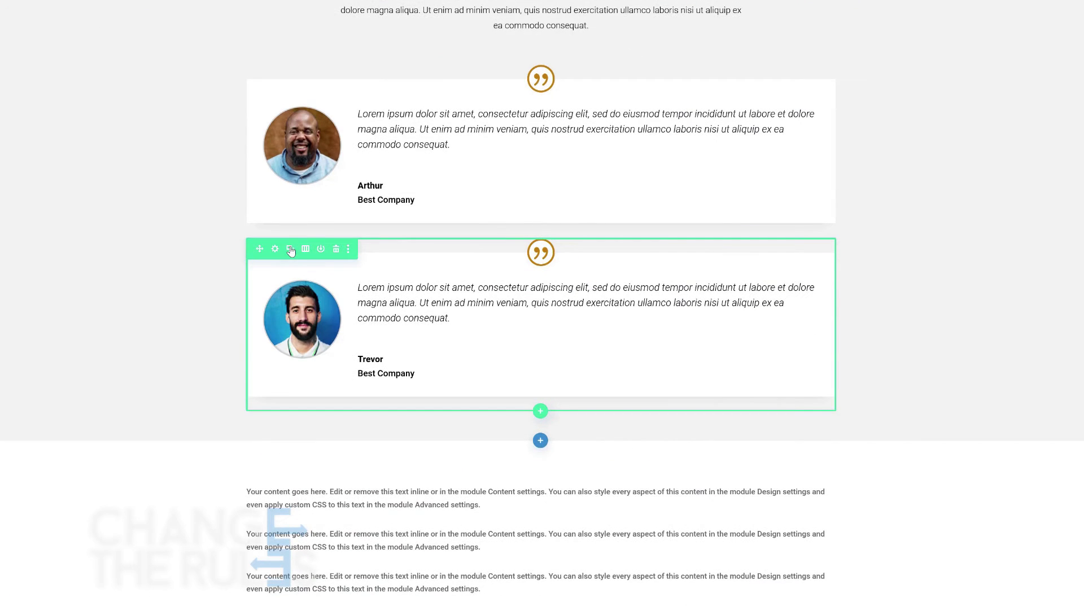
pyautogui.click(290, 249)
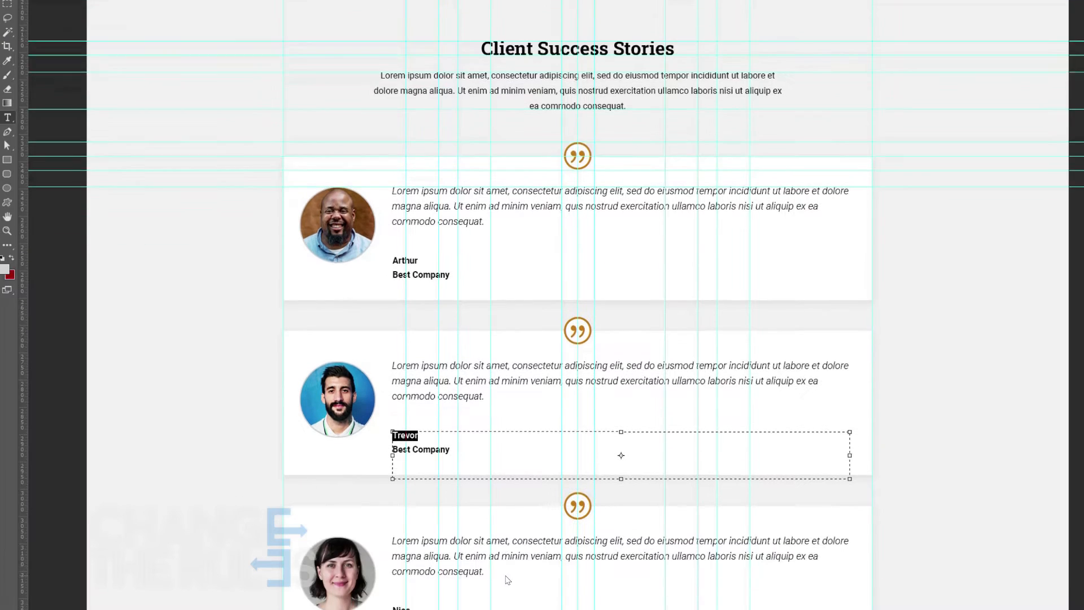
pyautogui.scroll(-5, 503, 486)
pyautogui.click(420, 436)
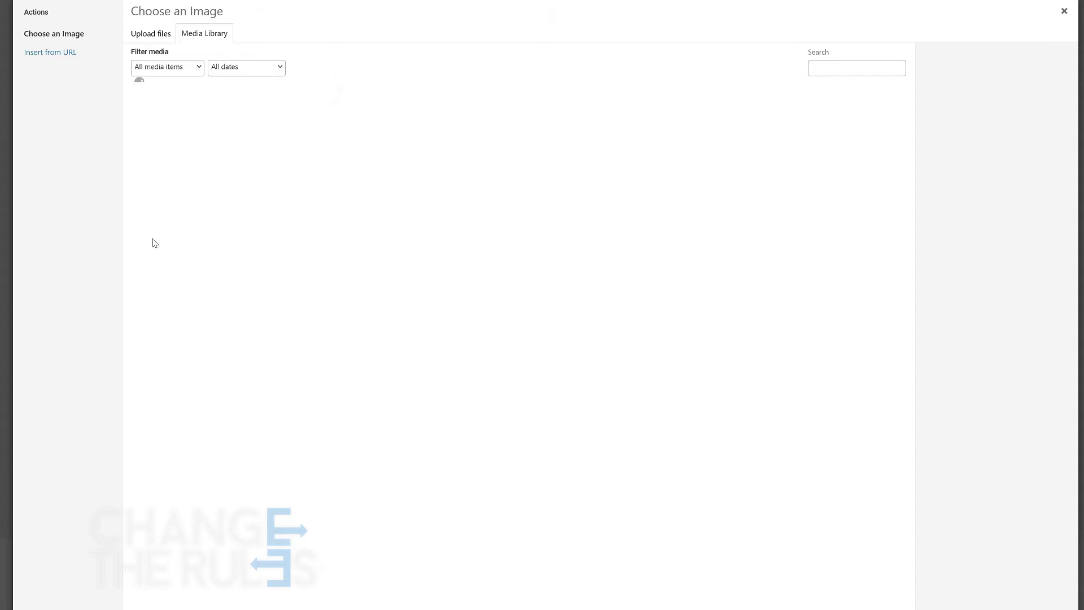
pyautogui.click(715, 122)
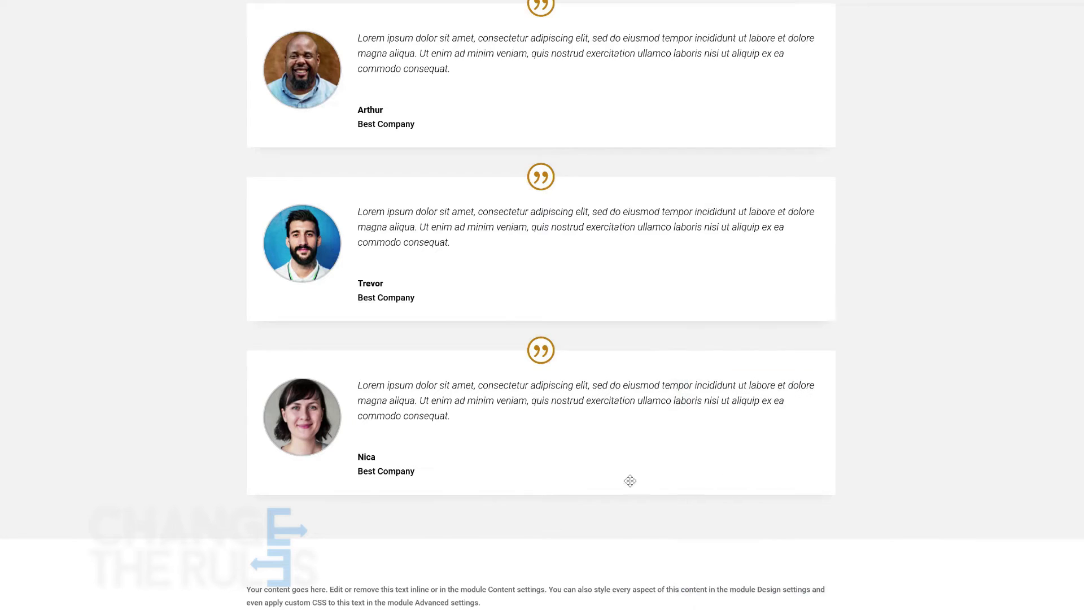
# Step: Add a two-column row below the third testimonial
pyautogui.scroll(-3, 629, 479)
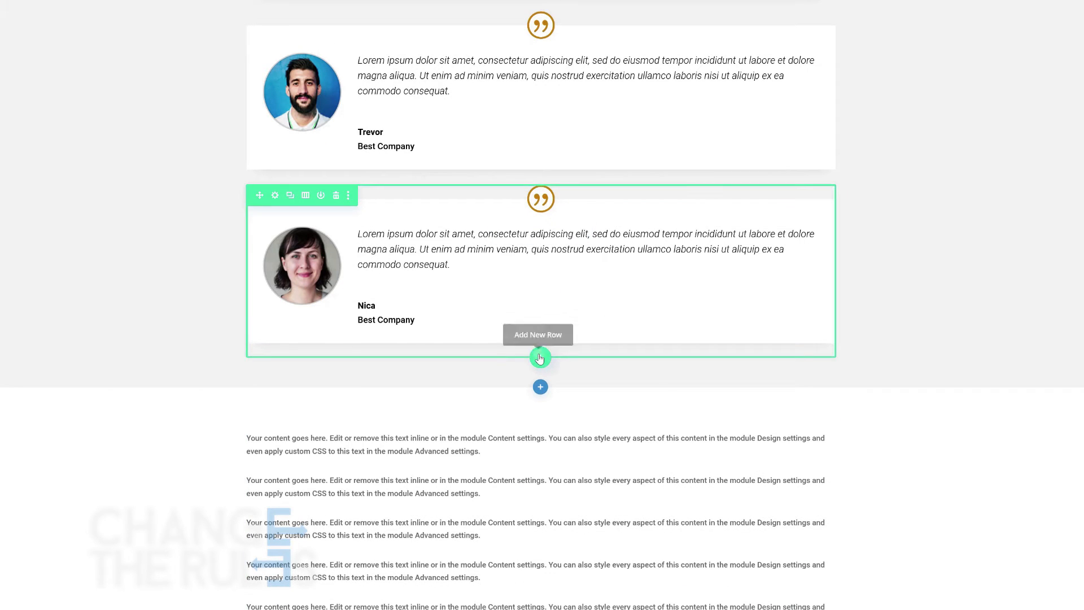
pyautogui.click(539, 359)
pyautogui.click(535, 443)
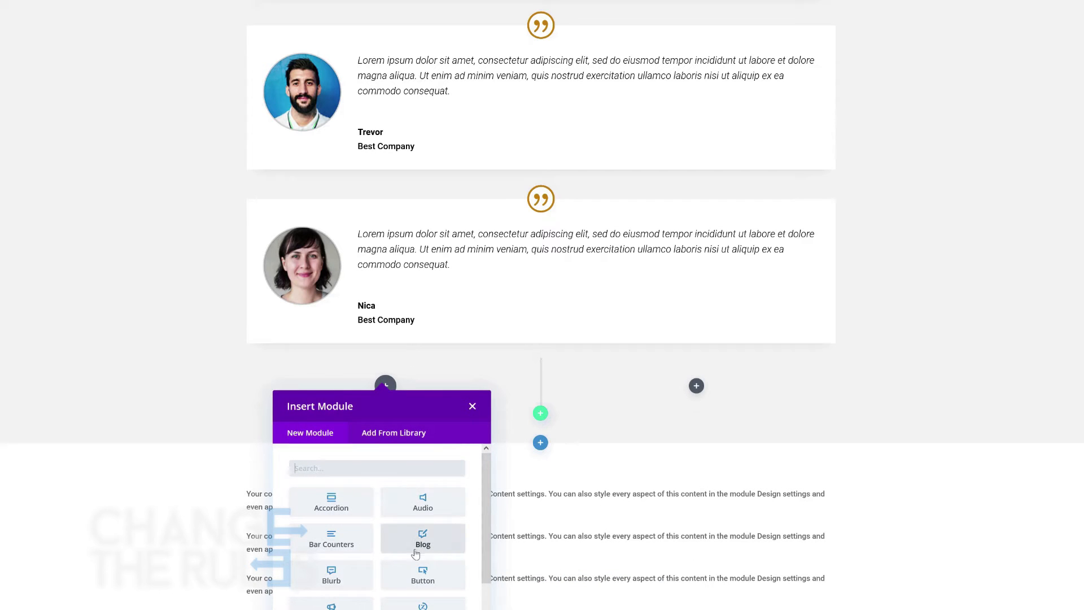
# Step: Duplicate the header's Schedule a Free Call button and move the copy into the right column of the new row below the testimonials
pyautogui.scroll(7, 958, 412)
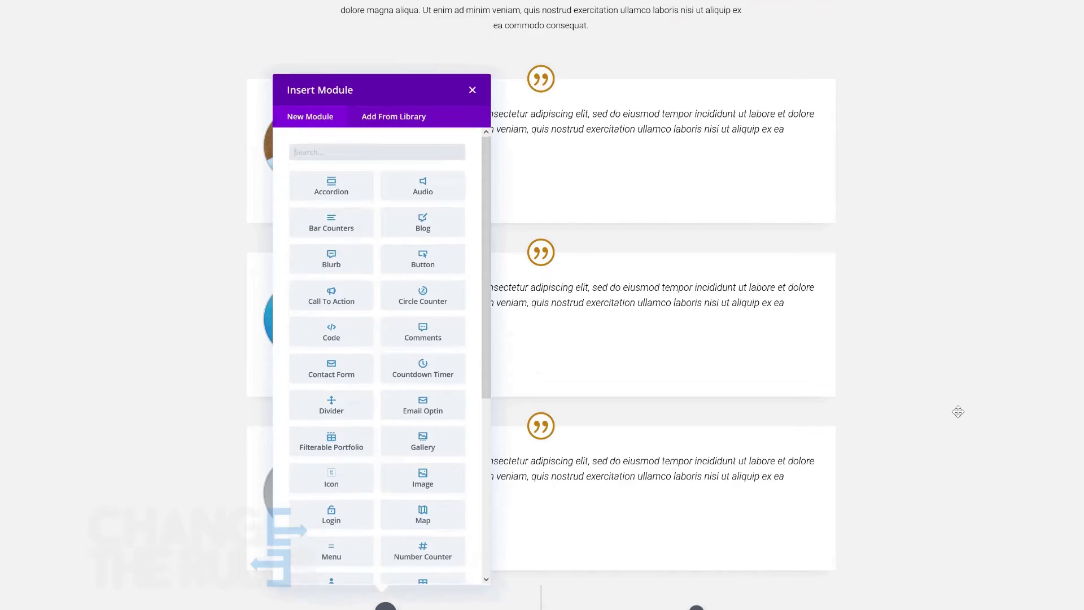
pyautogui.scroll(15, 958, 401)
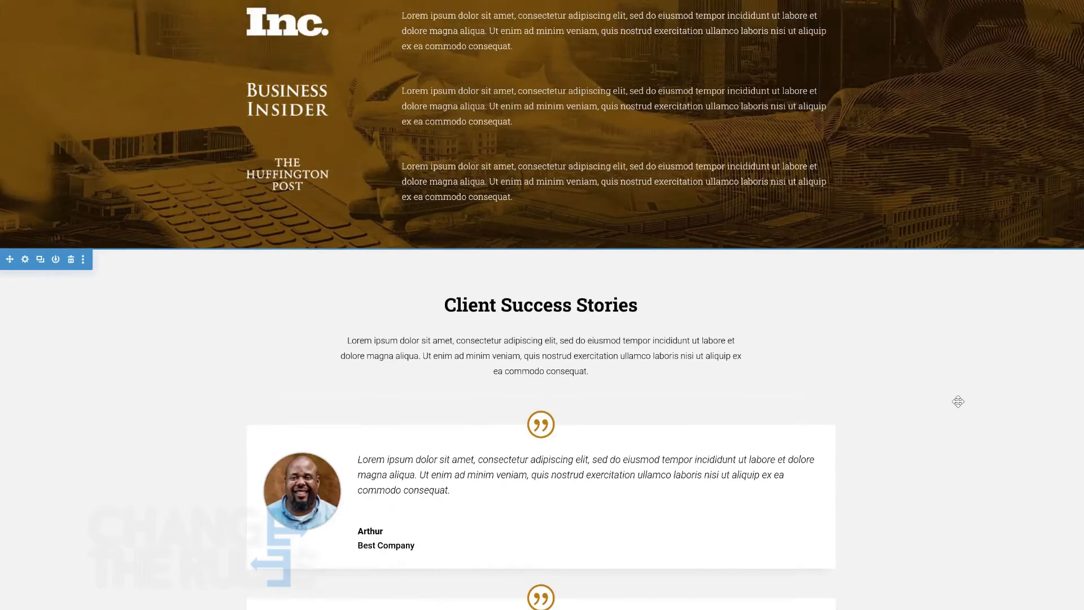
pyautogui.scroll(4, 958, 402)
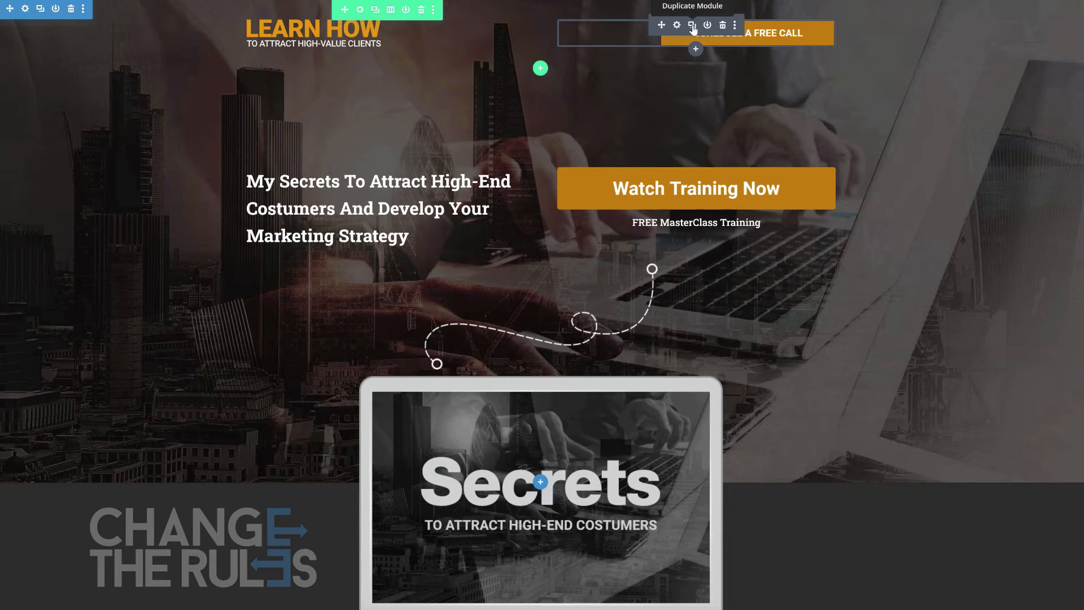
pyautogui.click(691, 25)
pyautogui.moveTo(662, 69); pyautogui.dragTo(644, 296)
pyautogui.scroll(-20, 648, 243)
# Step: Align the copied button left on desktop, check its tablet and phone alignment, and save
pyautogui.click(677, 299)
pyautogui.click(773, 315)
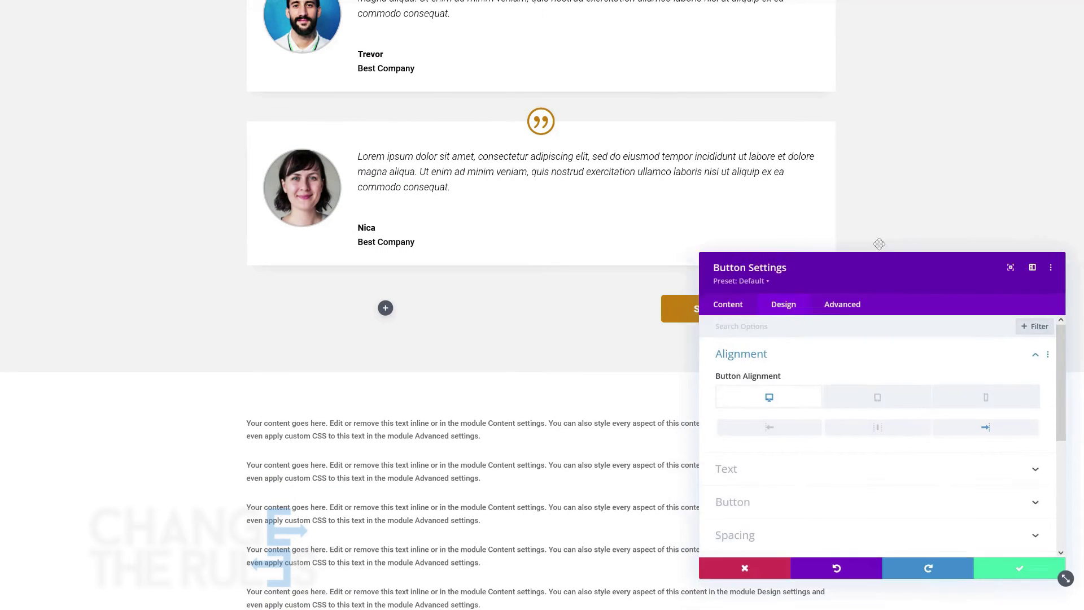
pyautogui.click(891, 288)
pyautogui.click(962, 310)
pyautogui.click(1044, 310)
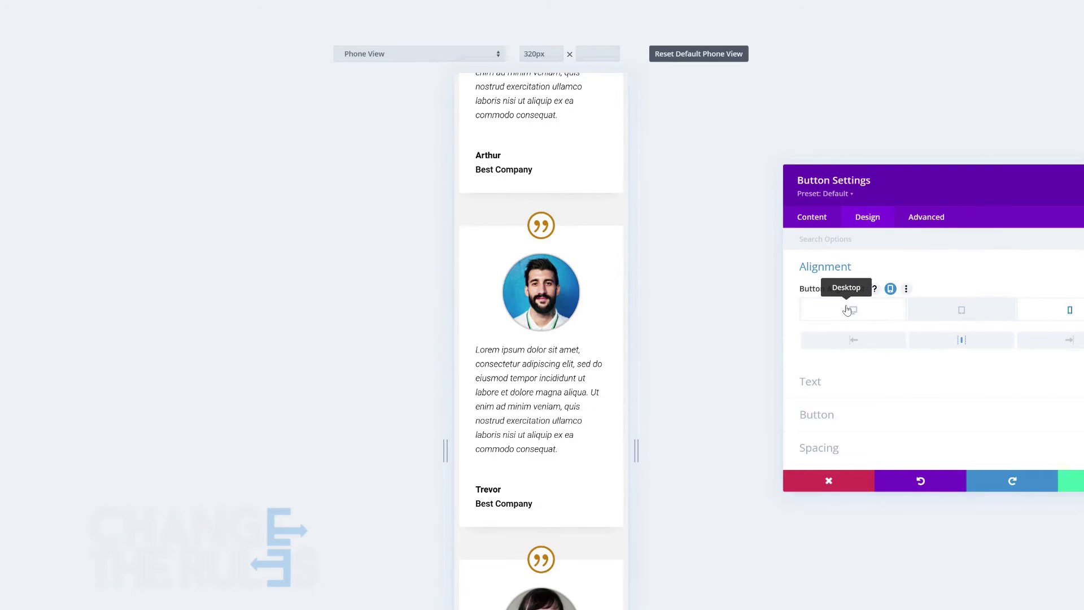
pyautogui.click(853, 310)
pyautogui.click(1071, 481)
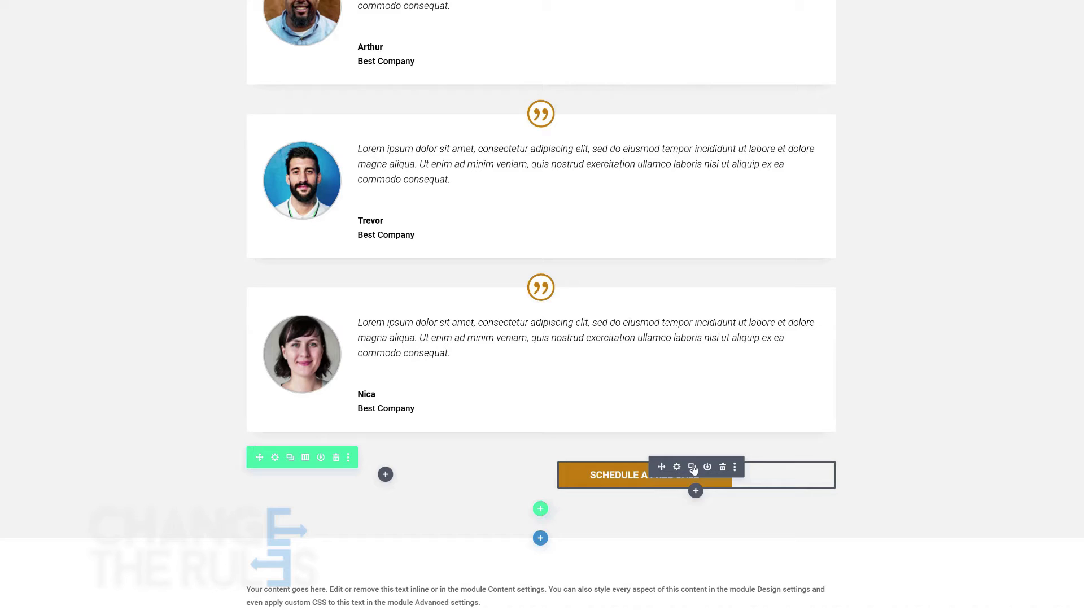
# Step: Duplicate the Schedule a Free Call button below the testimonials, move the copy into the left column, and align it right on desktop
pyautogui.click(693, 468)
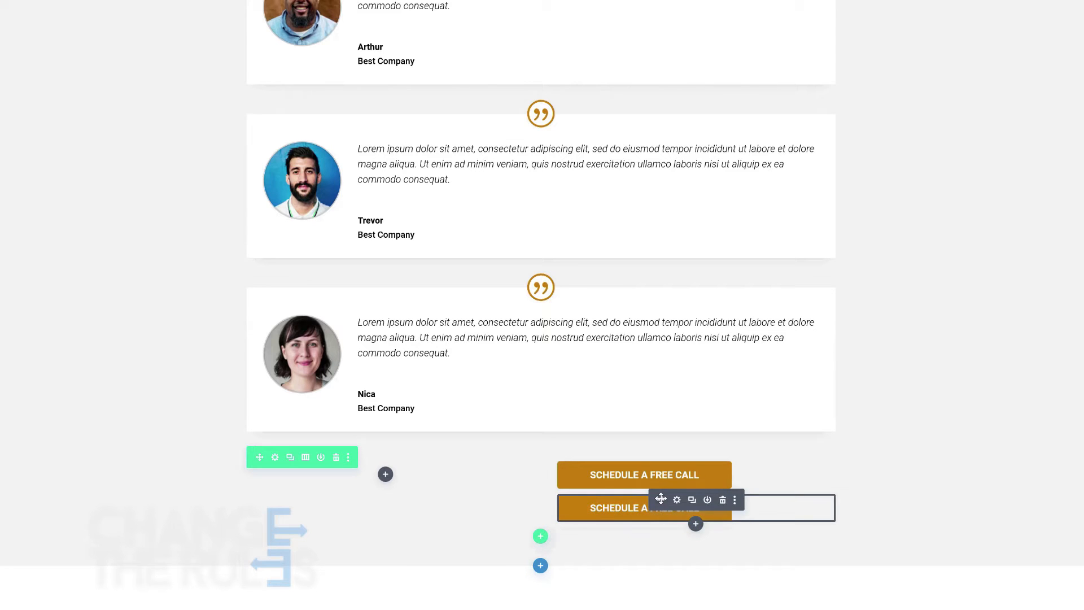
pyautogui.moveTo(437, 487); pyautogui.dragTo(404, 472)
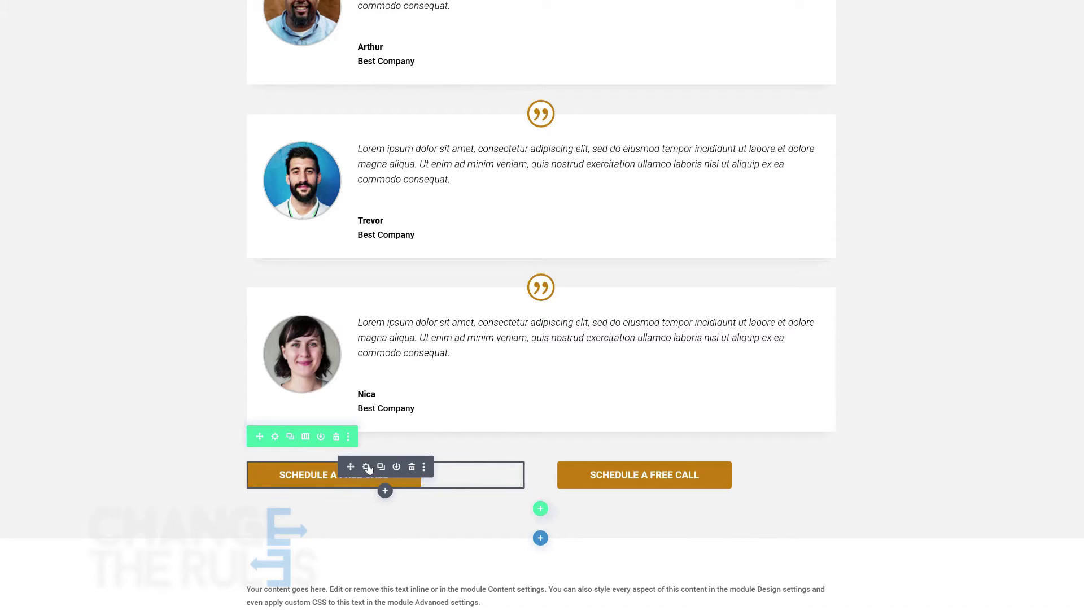
pyautogui.click(366, 466)
pyautogui.click(799, 217)
pyautogui.click(796, 270)
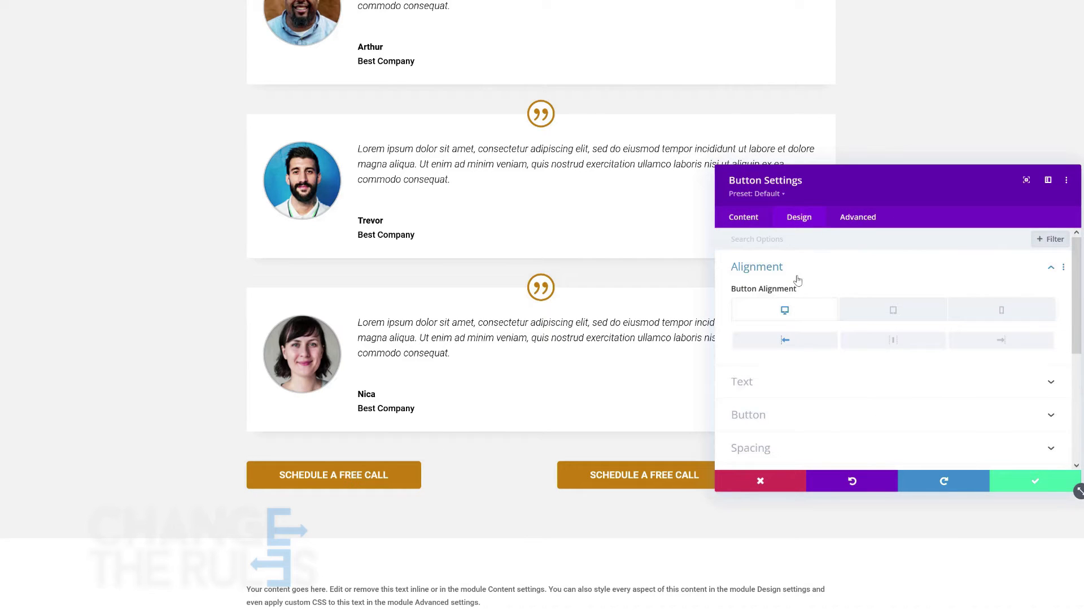
pyautogui.click(987, 342)
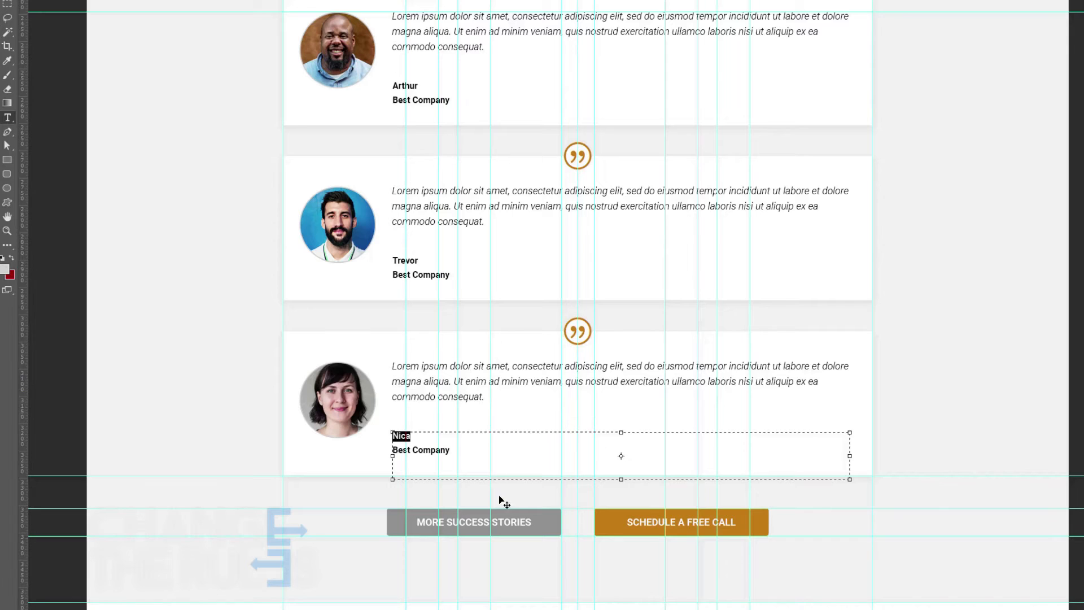
# Step: Change the left button's text to MORE SUCCESS STORIES from the Photoshop design and make its background grey
pyautogui.click(524, 521)
pyautogui.hotkey('ctrl', 'a')
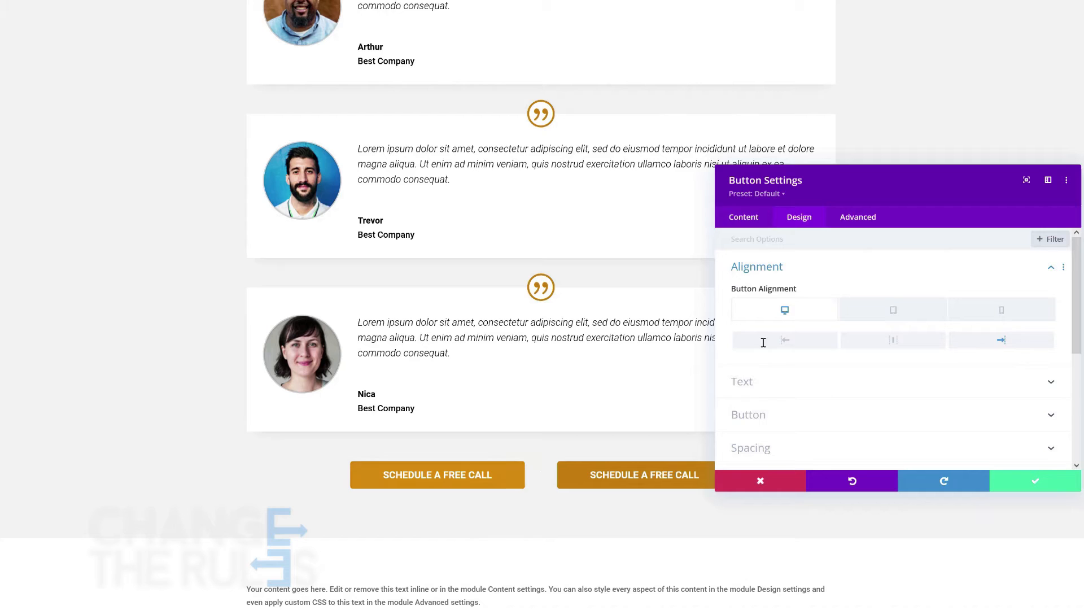
pyautogui.click(739, 217)
pyautogui.click(801, 272)
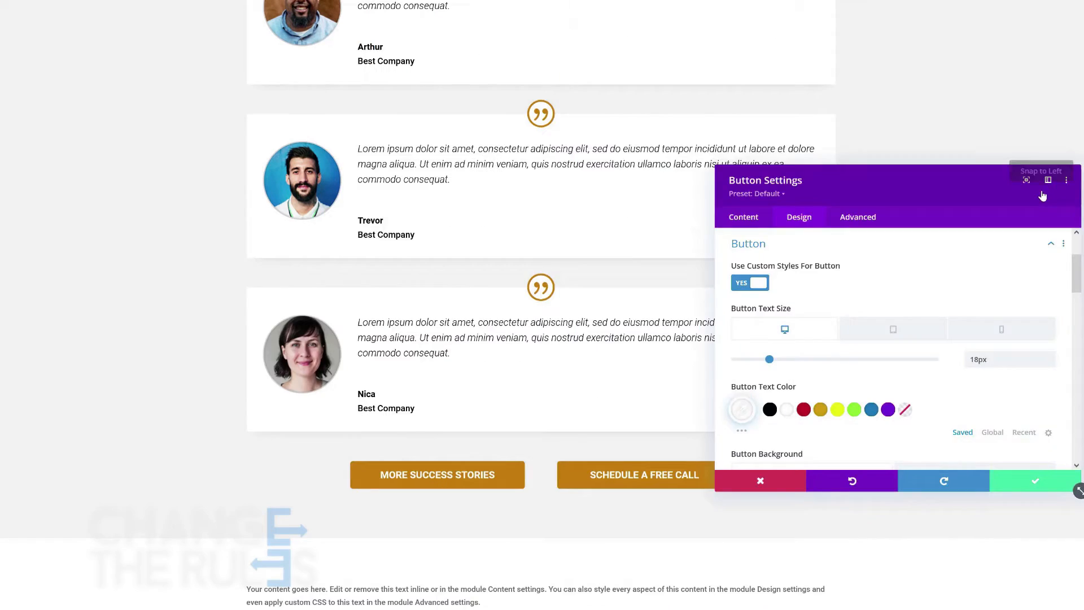
pyautogui.scroll(-3, 903, 338)
pyautogui.click(779, 411)
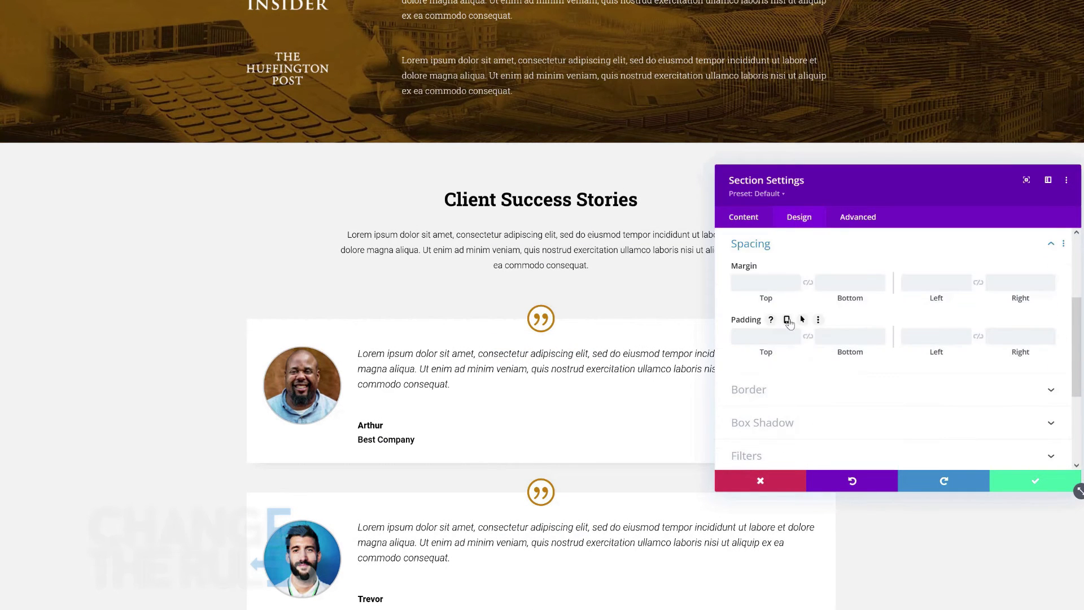
# Step: Enable responsive padding for the Client Success Stories section and set its desktop top and bottom padding to 60px
pyautogui.click(787, 321)
pyautogui.click(777, 371)
pyautogui.write('60')
pyautogui.doubleClick(745, 371)
pyautogui.scroll(-8, 578, 360)
pyautogui.click(840, 373)
pyautogui.write('60px')
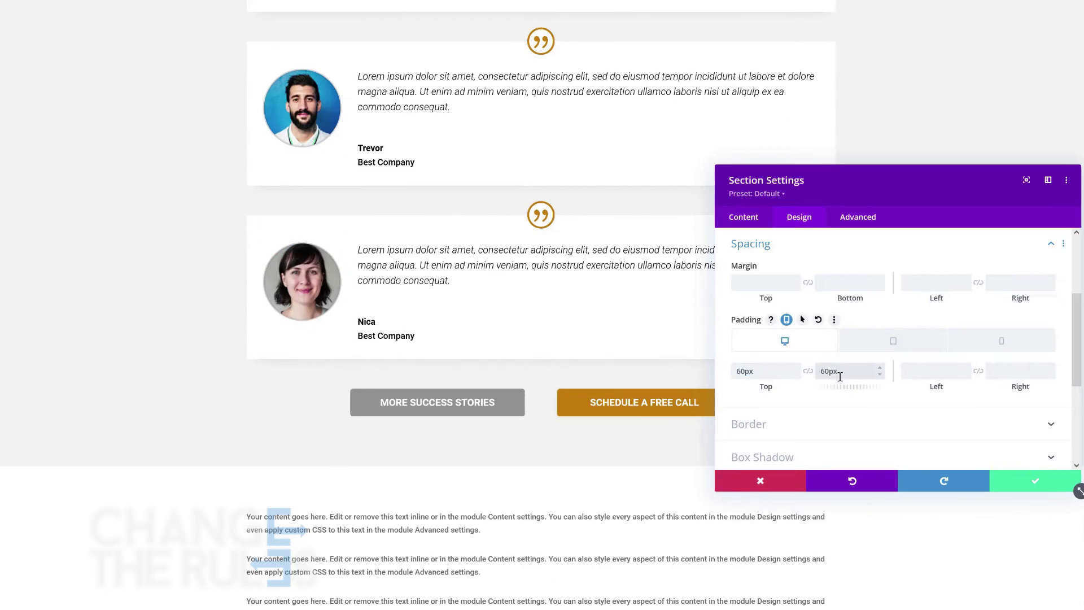
# Step: Change the section's desktop bottom and top padding to 90px
pyautogui.moveTo(826, 372); pyautogui.dragTo(822, 373)
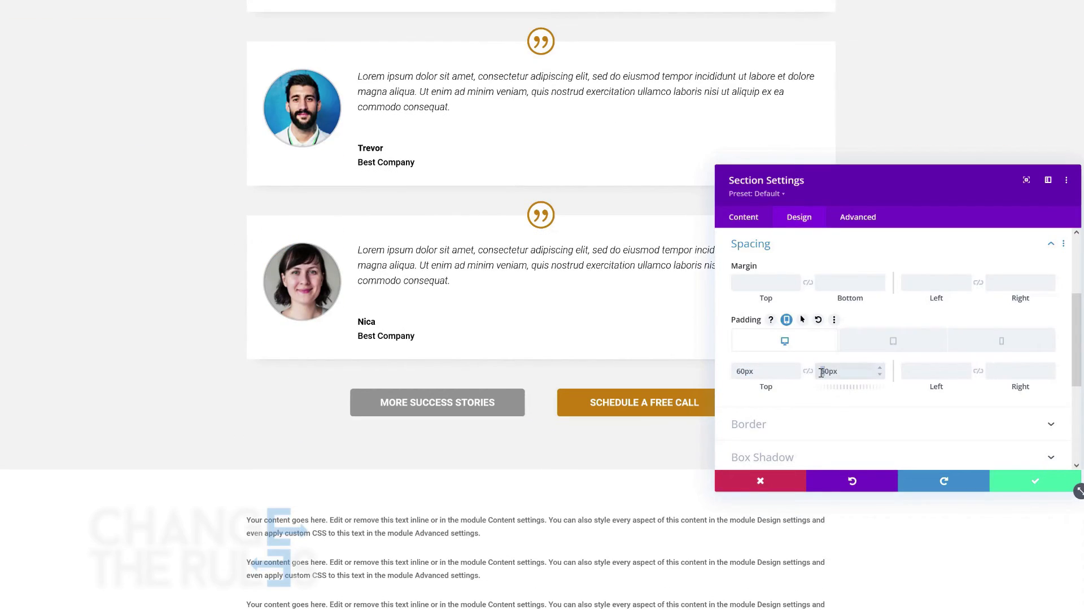
pyautogui.write('9')
pyautogui.doubleClick(826, 372)
pyautogui.hotkey('ctrl', 'c')
pyautogui.scroll(7, 683, 371)
pyautogui.doubleClick(777, 371)
pyautogui.hotkey('ctrl', 'v')
pyautogui.scroll(-10, 668, 375)
pyautogui.scroll(11, 668, 375)
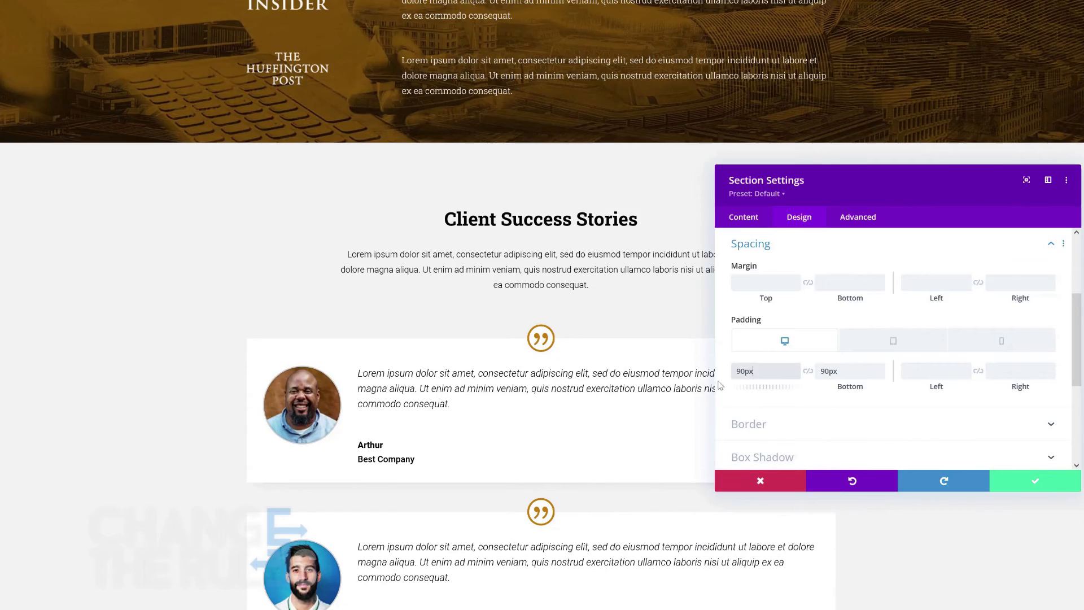
# Step: Set the section's desktop top padding to 70px, check the tablet layout, and save
pyautogui.click(894, 341)
pyautogui.scroll(-10, 543, 395)
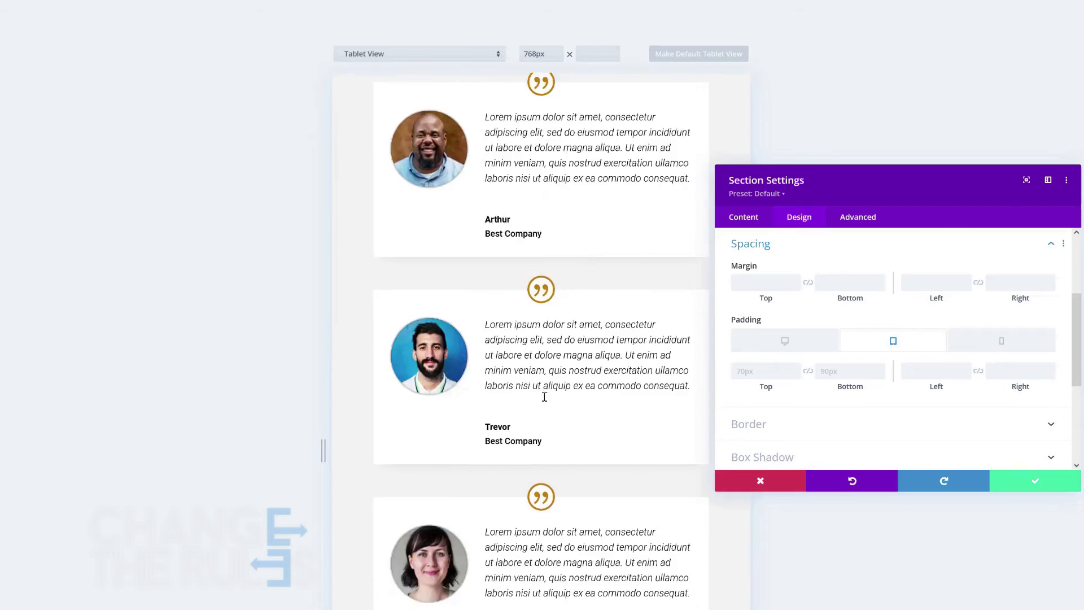
pyautogui.scroll(10, 600, 373)
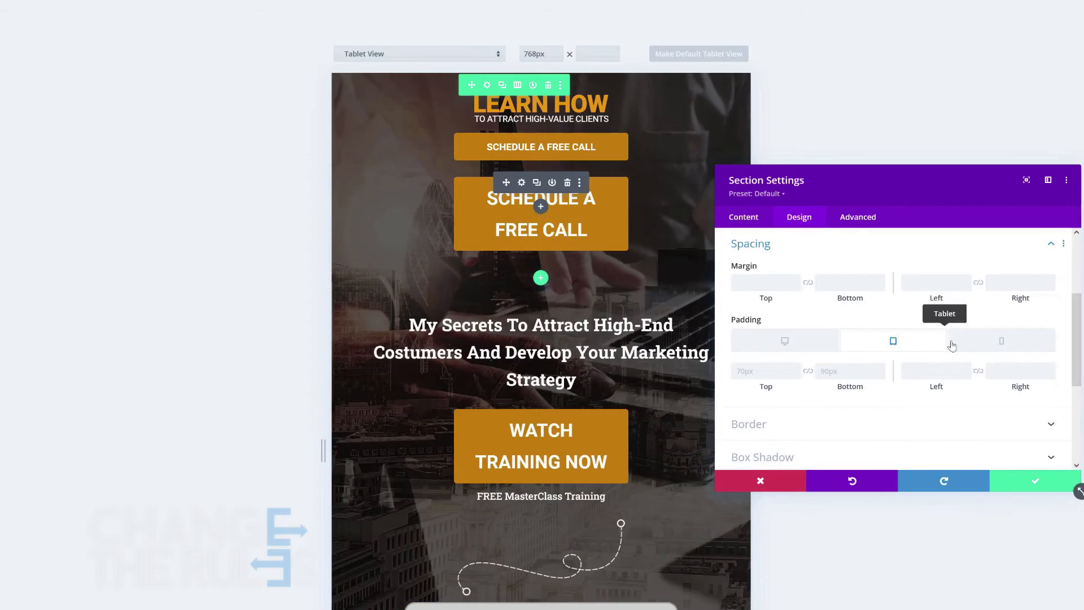
pyautogui.click(1023, 490)
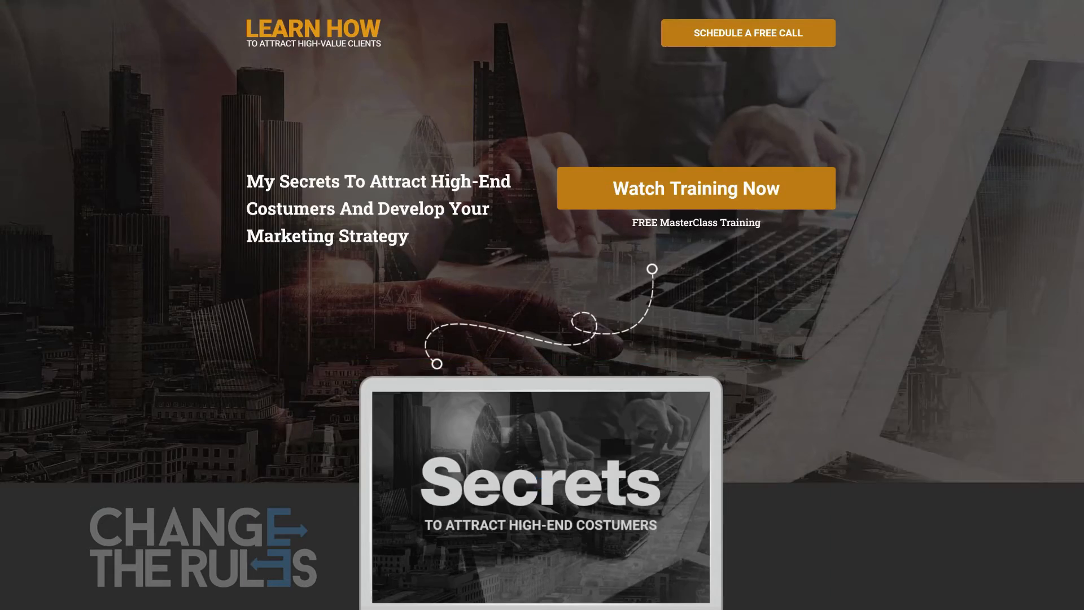
# Step: Set the Client Success Stories section's phone top and bottom padding to 30px and save
pyautogui.scroll(-15, 451, 395)
pyautogui.scroll(4, 283, 283)
pyautogui.click(25, 33)
pyautogui.click(734, 367)
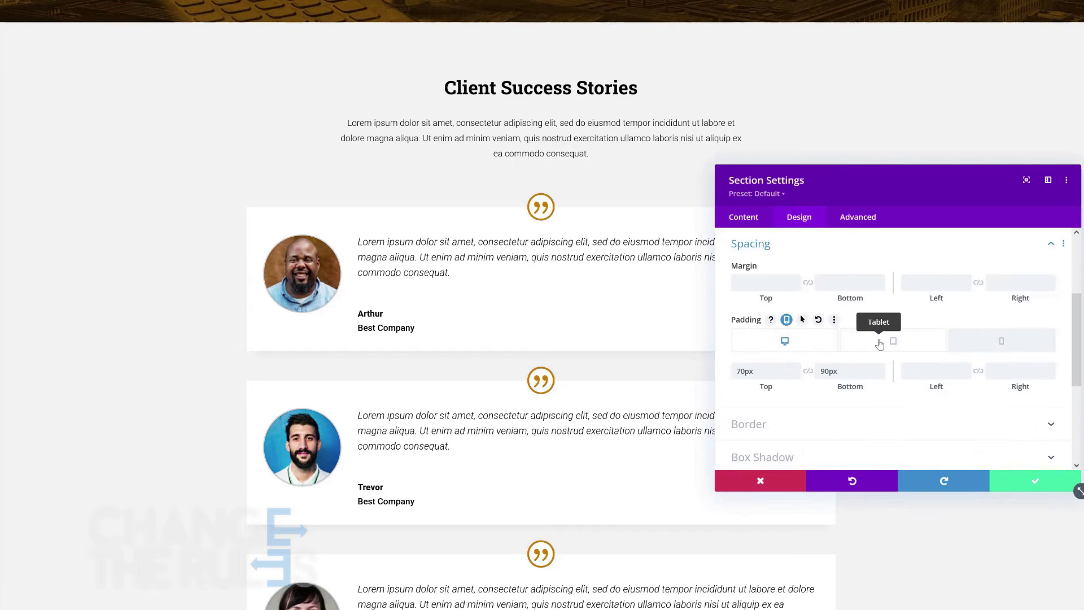
pyautogui.click(893, 341)
pyautogui.click(1002, 341)
pyautogui.click(779, 371)
pyautogui.write('30px')
pyautogui.press('Tab')
pyautogui.write('30px')
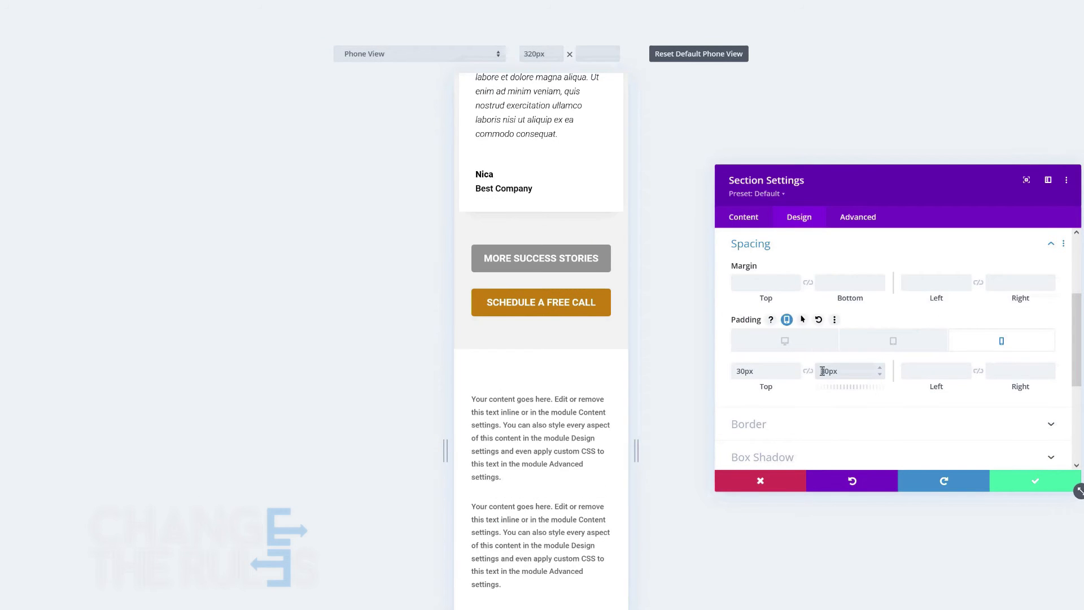
pyautogui.click(1035, 486)
# Step: Duplicate the whole Client Success Stories section
pyautogui.scroll(5, 790, 503)
pyautogui.scroll(-4, 339, 508)
pyautogui.scroll(6, 157, 334)
pyautogui.scroll(1, 157, 334)
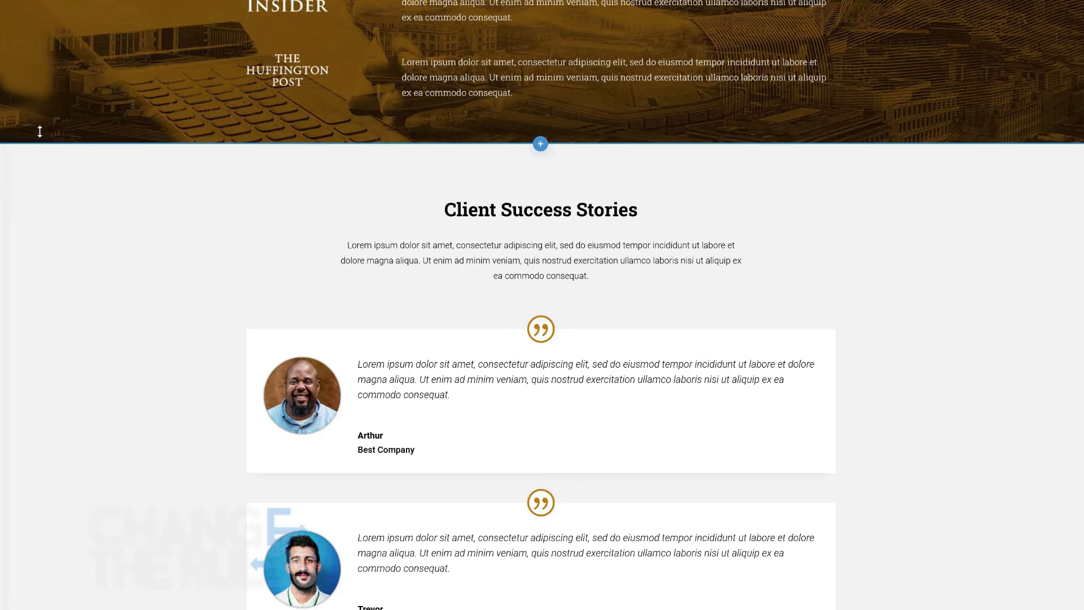
pyautogui.moveTo(41, 154)
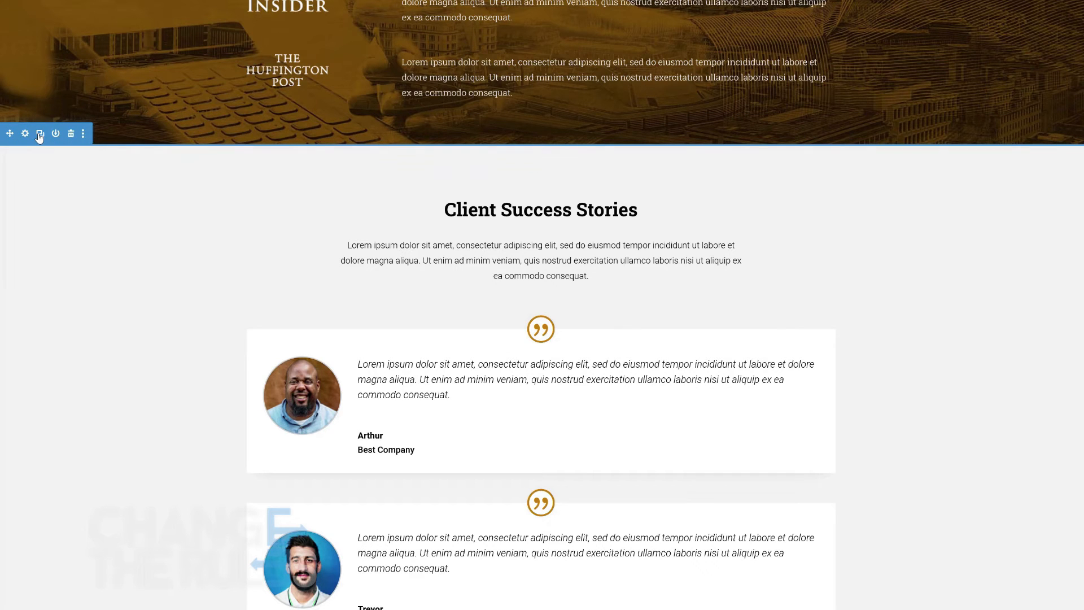
pyautogui.scroll(-12, 150, 356)
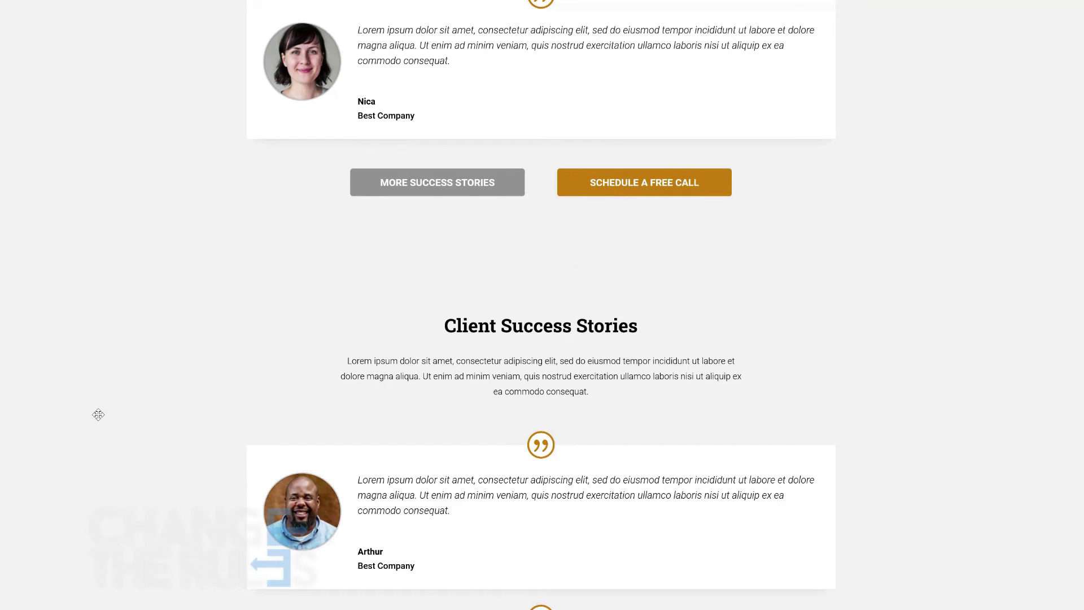
# Step: Set the duplicated section's background color to white and save
pyautogui.moveTo(111, 331)
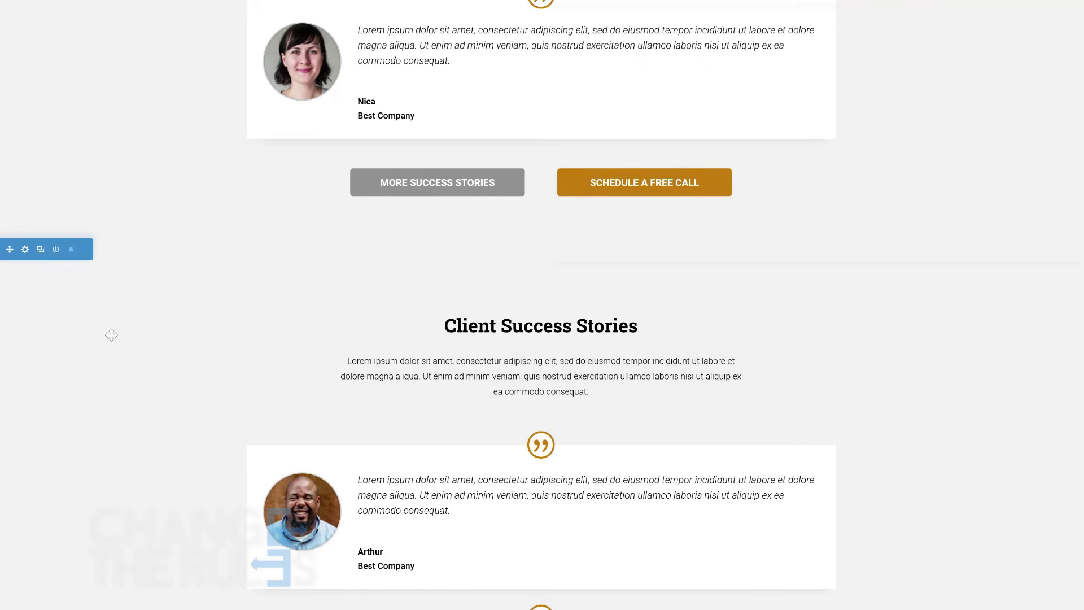
pyautogui.click(25, 250)
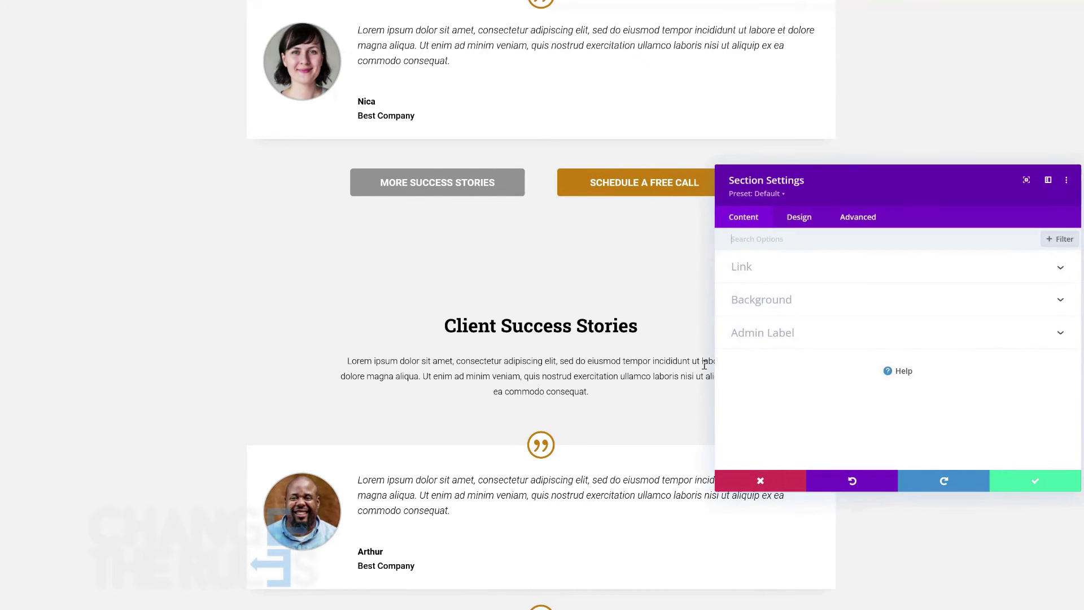
pyautogui.click(792, 294)
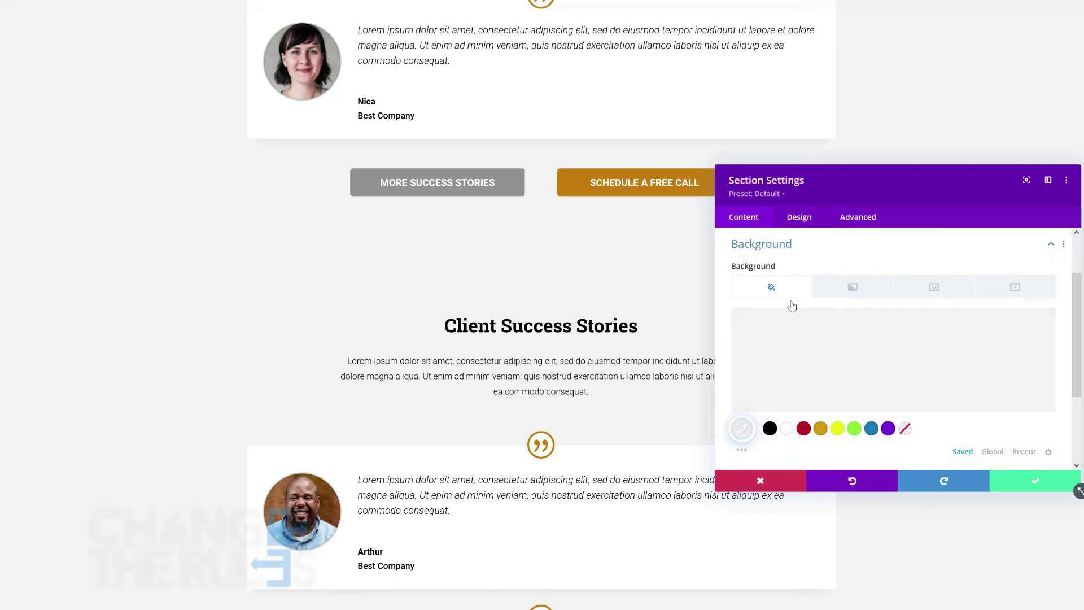
pyautogui.click(787, 431)
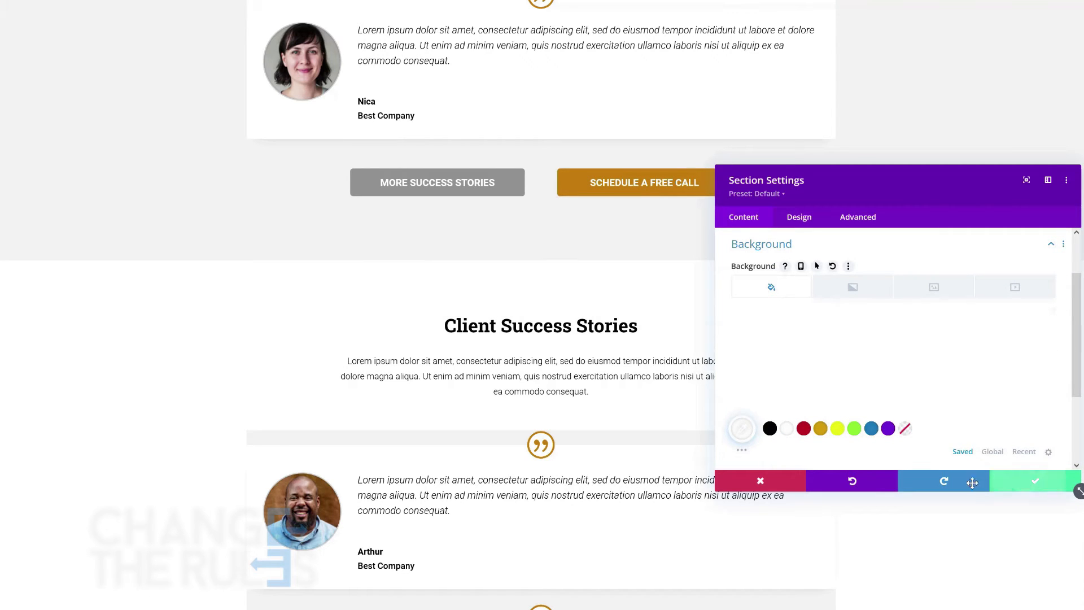
pyautogui.click(1035, 481)
pyautogui.moveTo(391, 453)
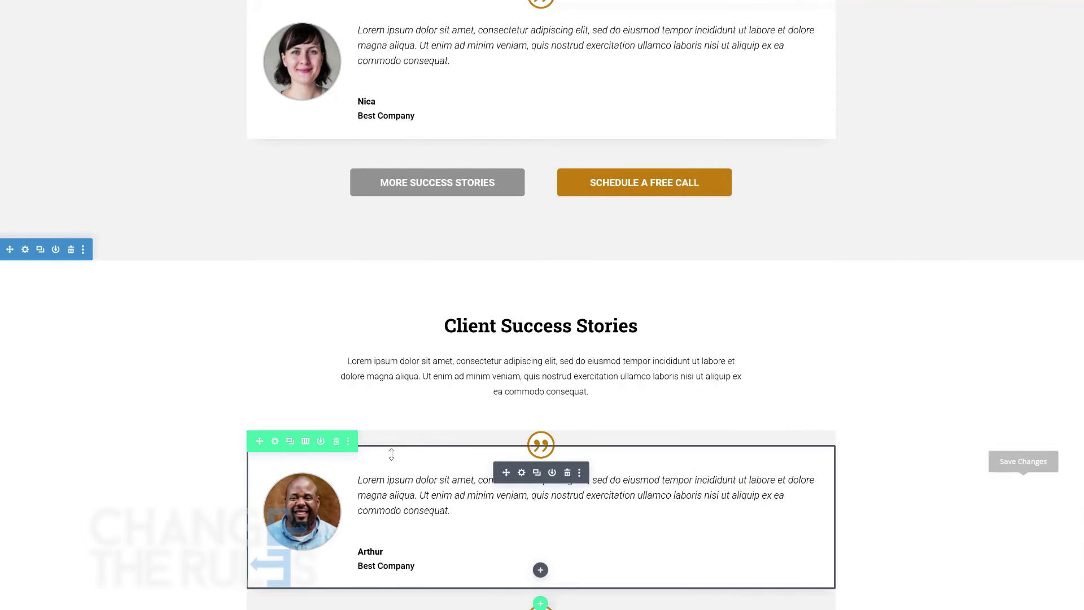
# Step: Delete the duplicated section's testimonial and button rows and change its heading to "We Need To Know Who You Are And Business Nature"
pyautogui.click(335, 442)
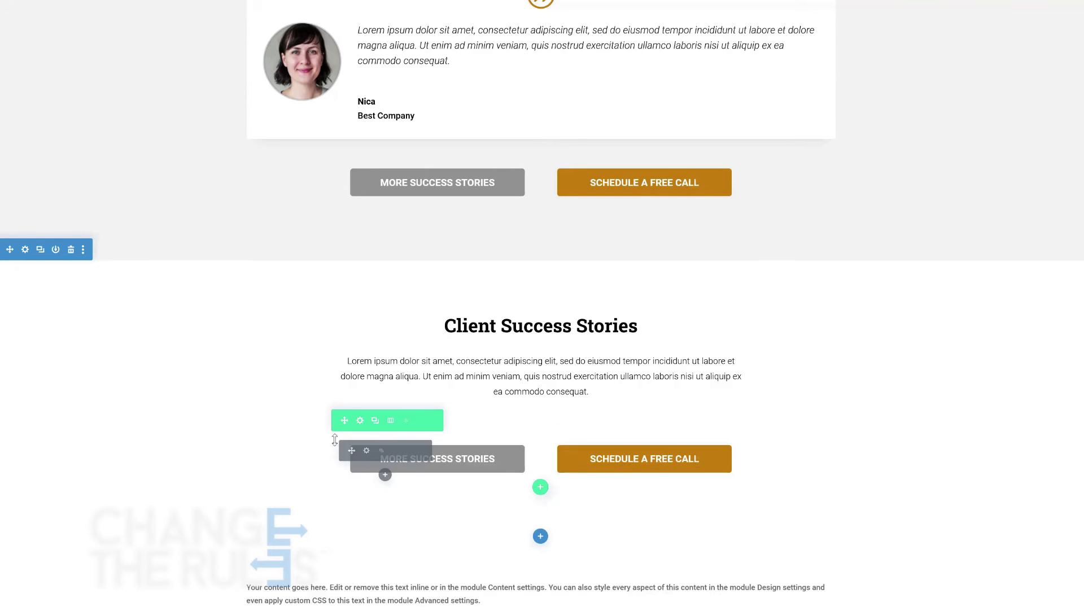
pyautogui.click(422, 420)
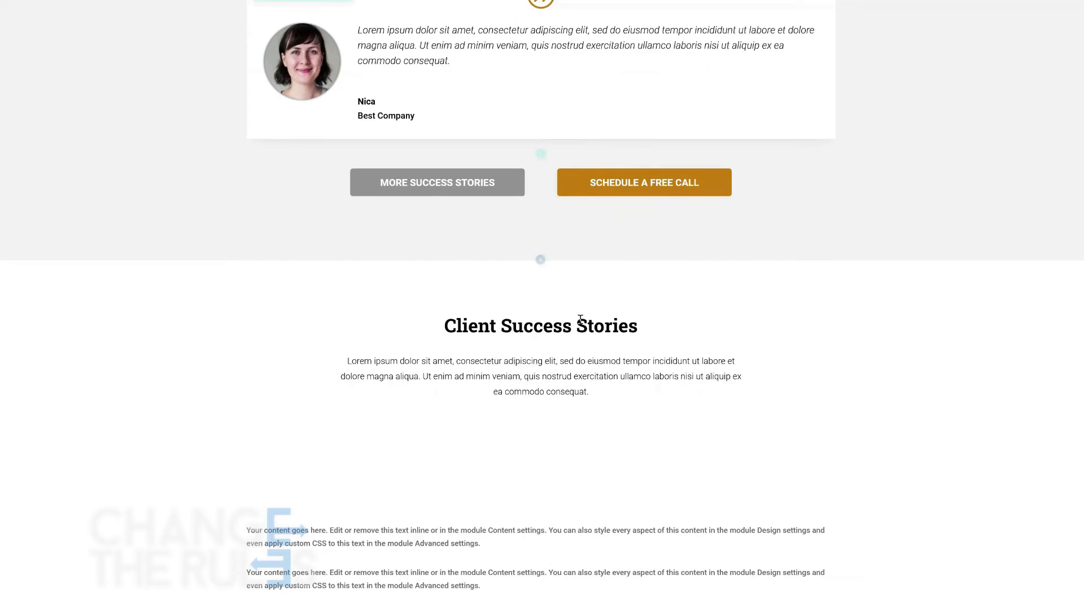
pyautogui.moveTo(578, 330)
pyautogui.click(522, 319)
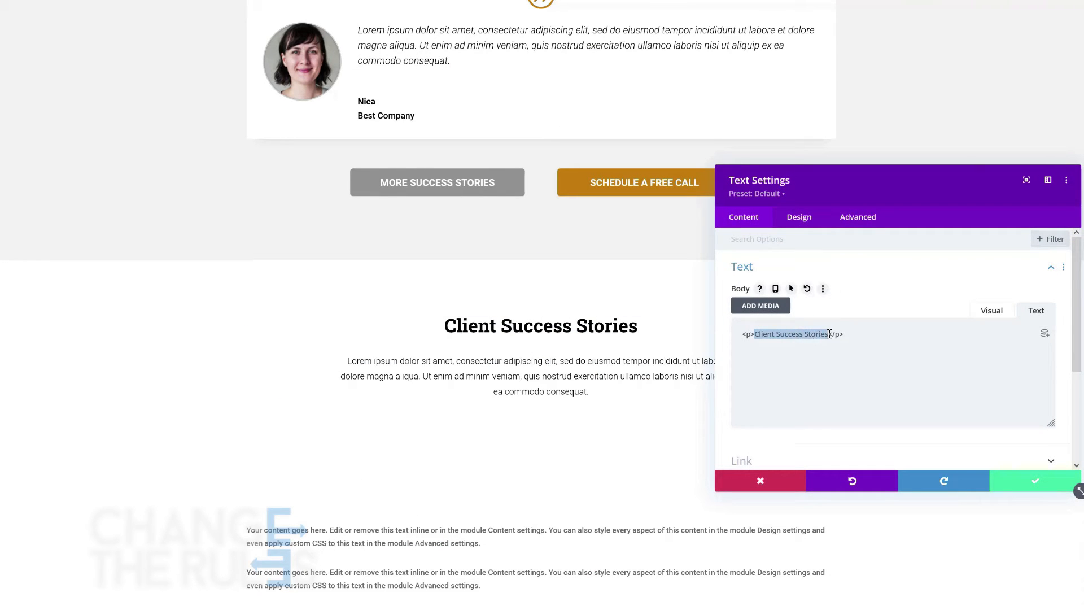
pyautogui.write('We Need To Know Who You Are And Business Nature')
pyautogui.click(1025, 489)
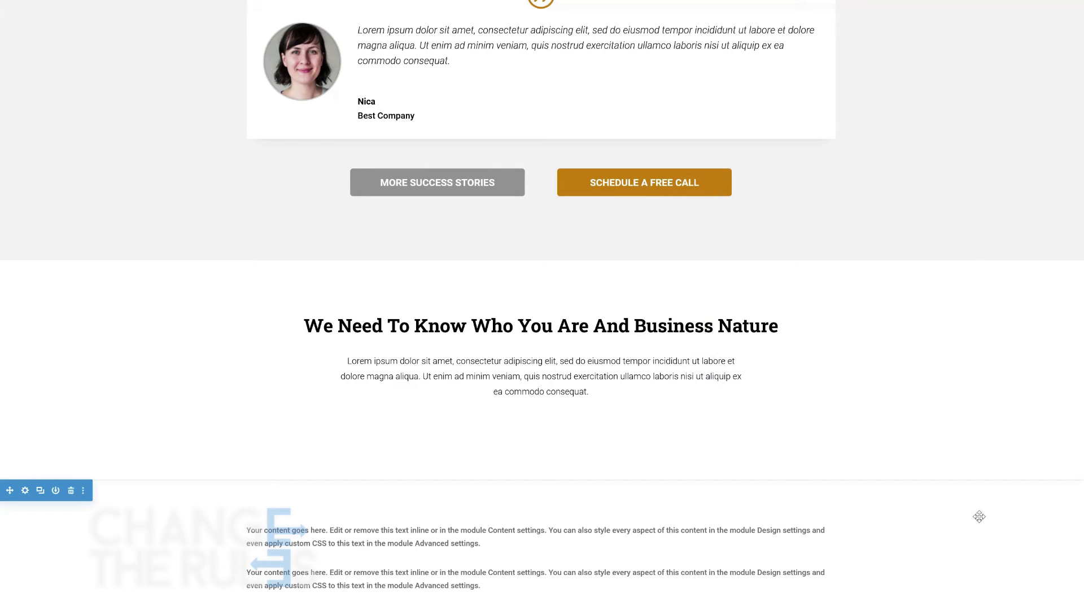
# Step: Add a three-column row below the section's intro text and insert a Blurb module in its first column
pyautogui.scroll(-1, 785, 431)
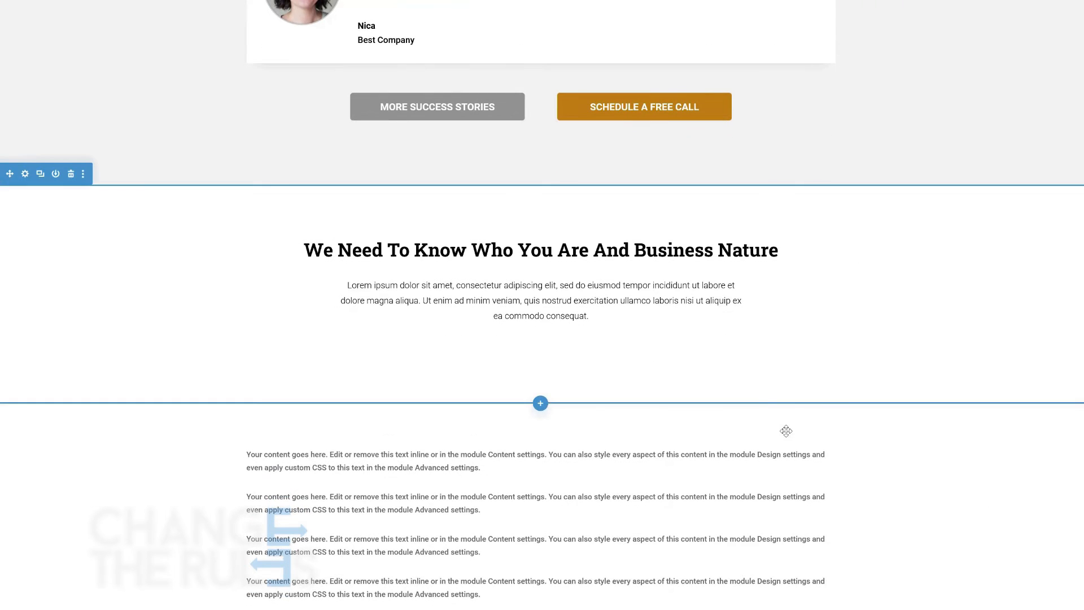
pyautogui.hotkey('alt', 'Tab')
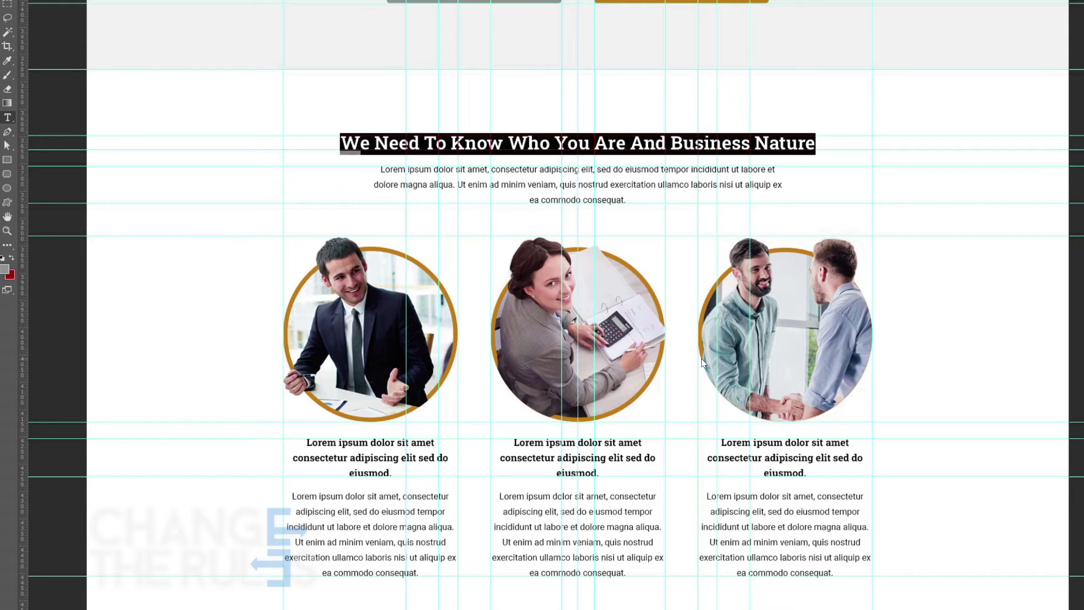
pyautogui.hotkey('alt', 'Tab')
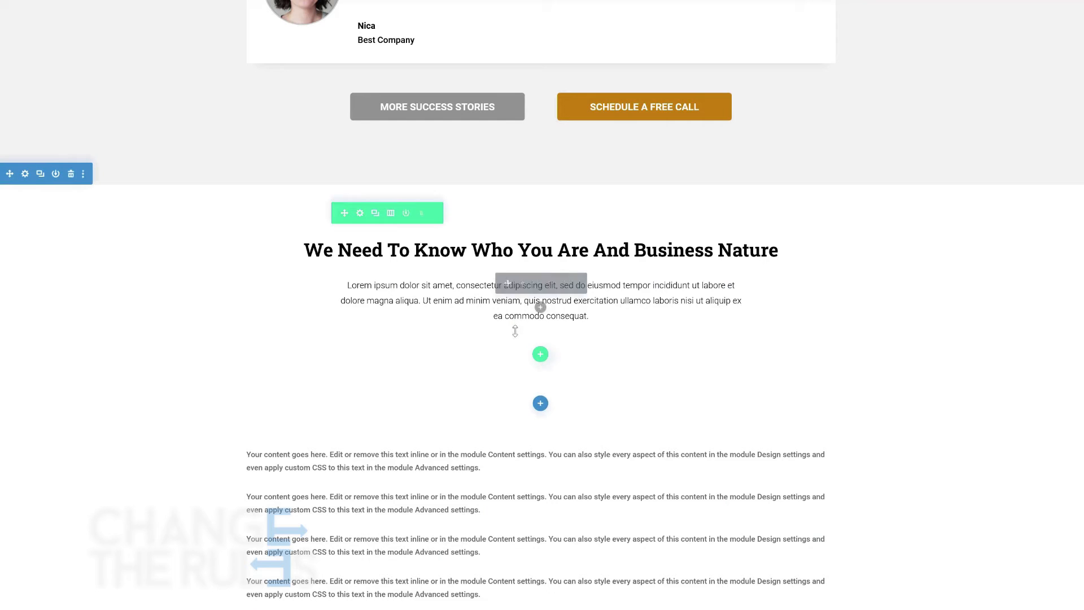
pyautogui.click(538, 354)
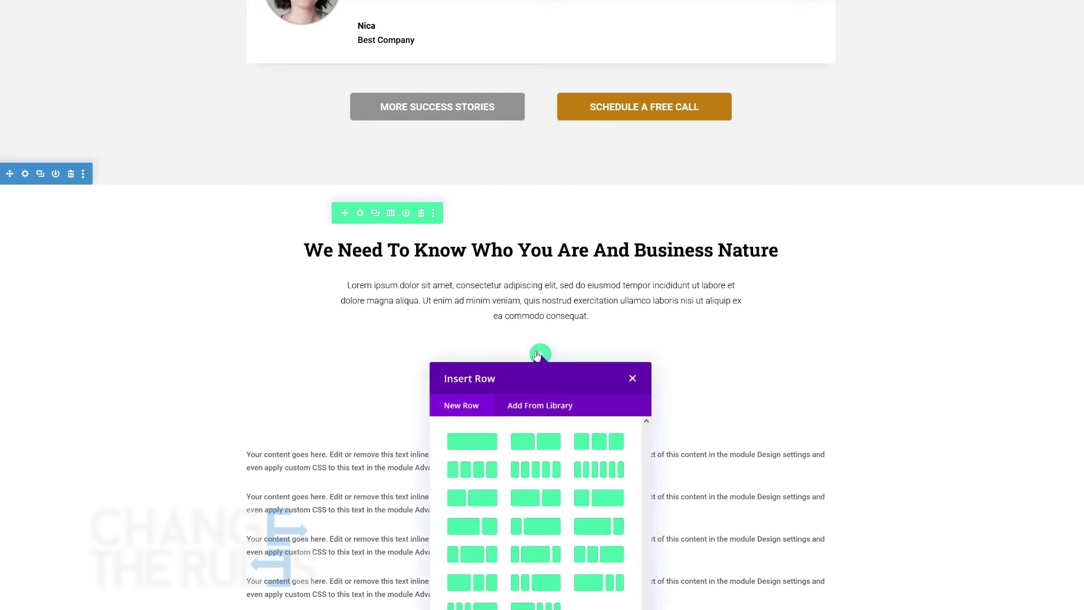
pyautogui.click(587, 443)
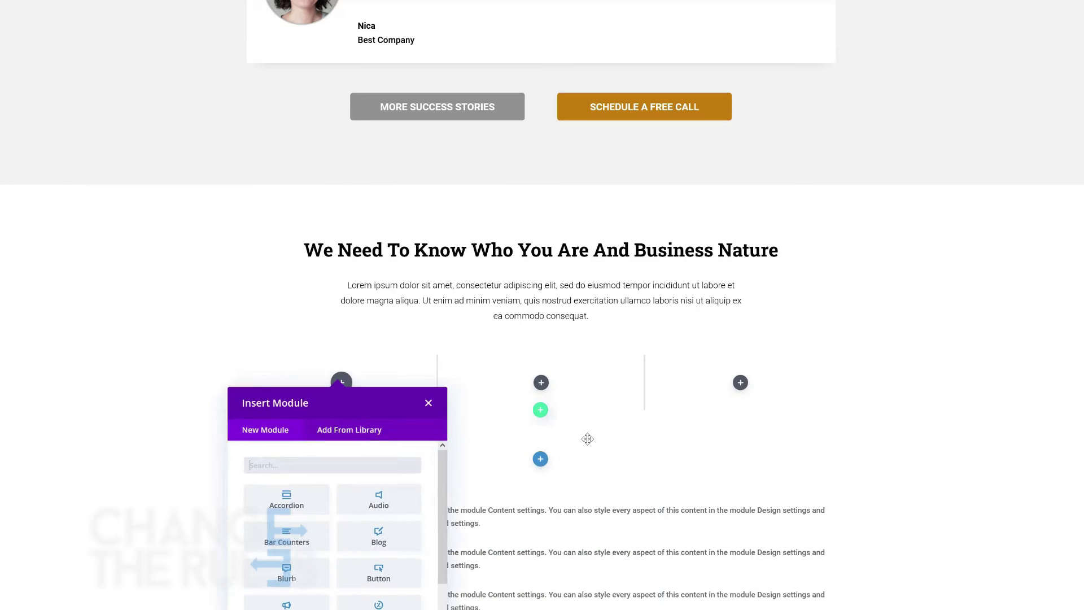
pyautogui.scroll(-2, 309, 525)
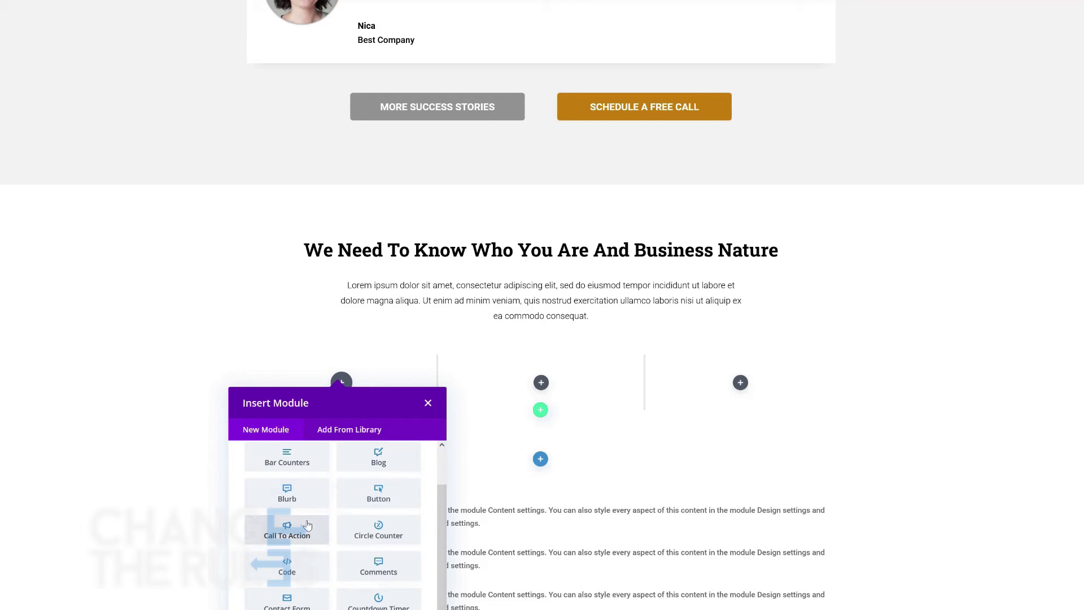
pyautogui.click(293, 500)
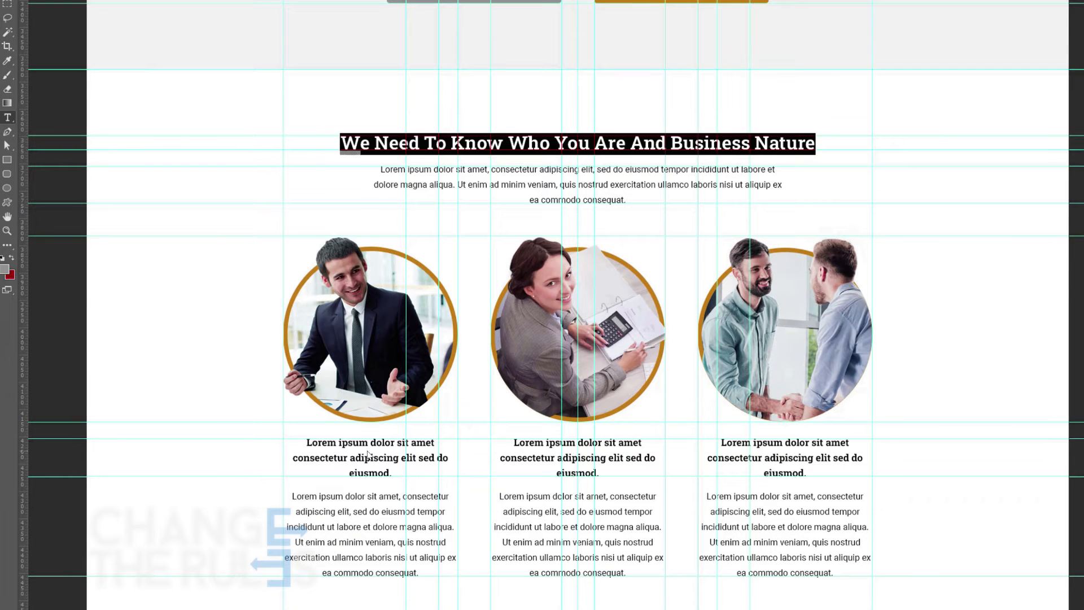
# Step: Copy the first column's title and body text from the Photoshop design into the blurb and set its image to the man in a suit
pyautogui.press('Escape')
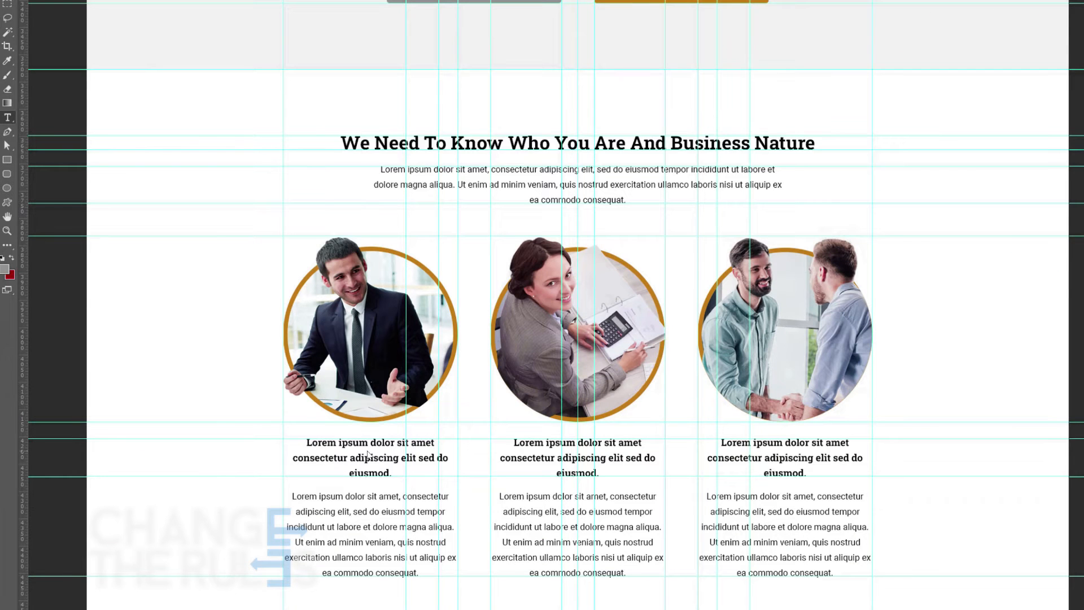
pyautogui.hotkey('ctrl', 'a')
pyautogui.hotkey('alt', 'Tab')
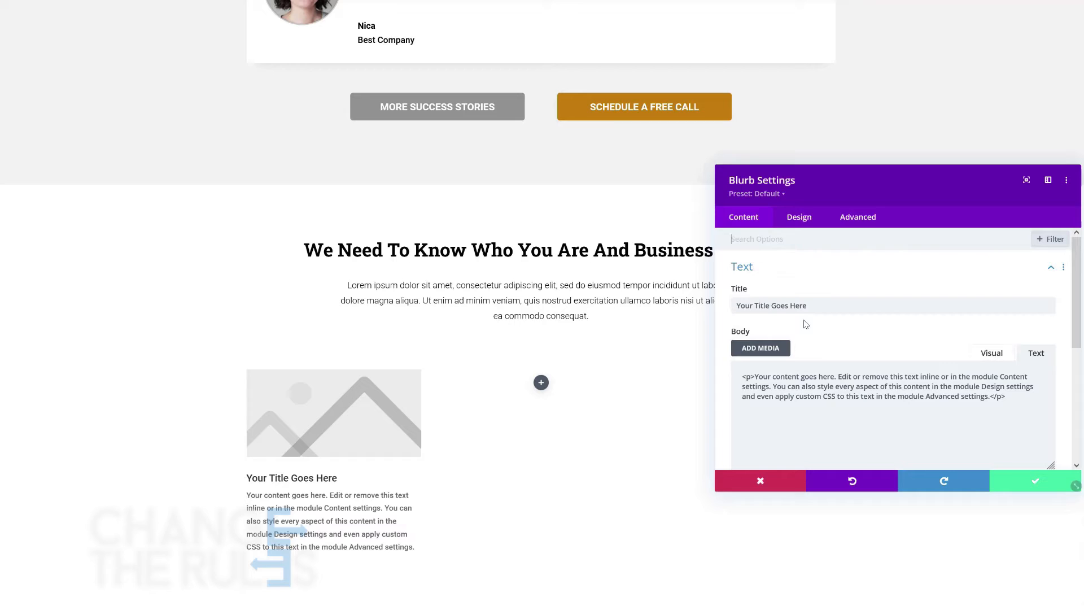
pyautogui.hotkey('ctrl', 'a')
pyautogui.hotkey('alt', 'Tab')
pyautogui.hotkey('ctrl', 'c')
pyautogui.hotkey('alt', 'Tab')
pyautogui.hotkey('ctrl', 'v')
pyautogui.hotkey('ctrl', 'a')
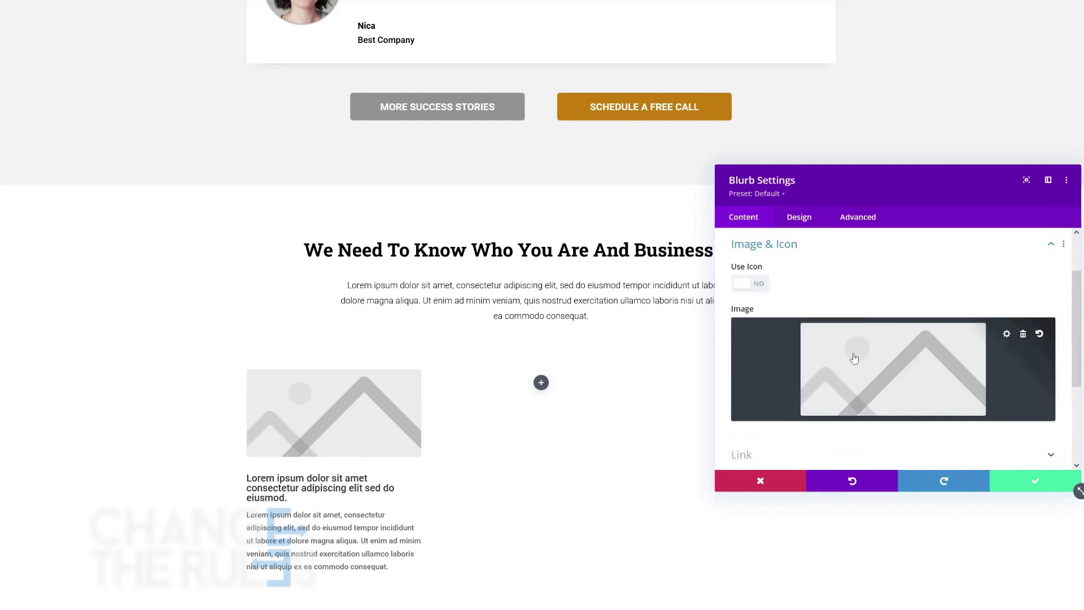
pyautogui.click(854, 359)
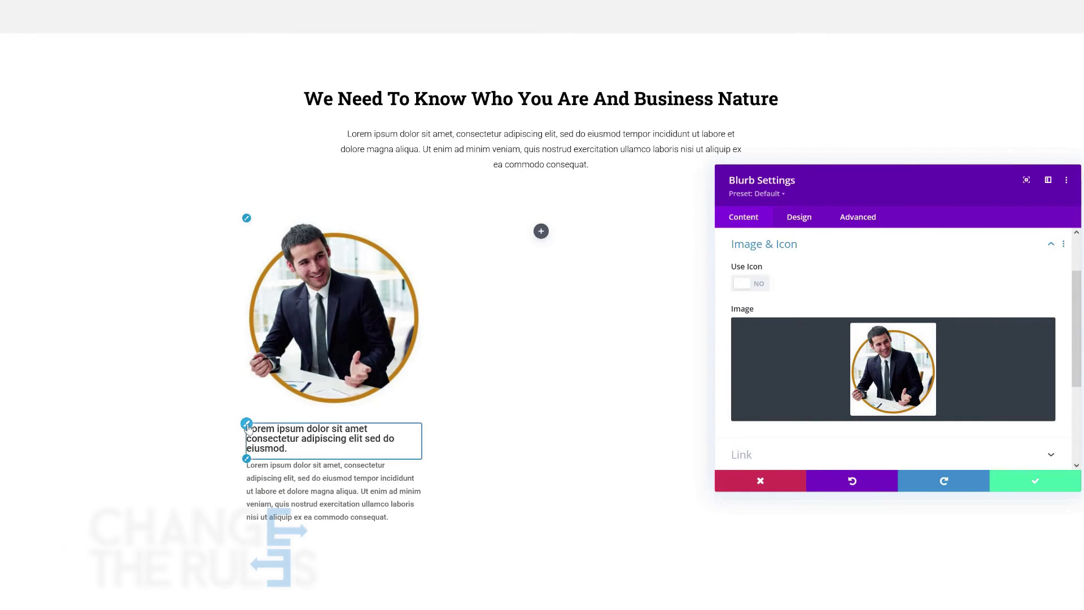
# Step: Style the blurb title in centered Roboto Slab with a 28px line height and check its tablet and phone layouts
pyautogui.hotkey('alt', 'Tab')
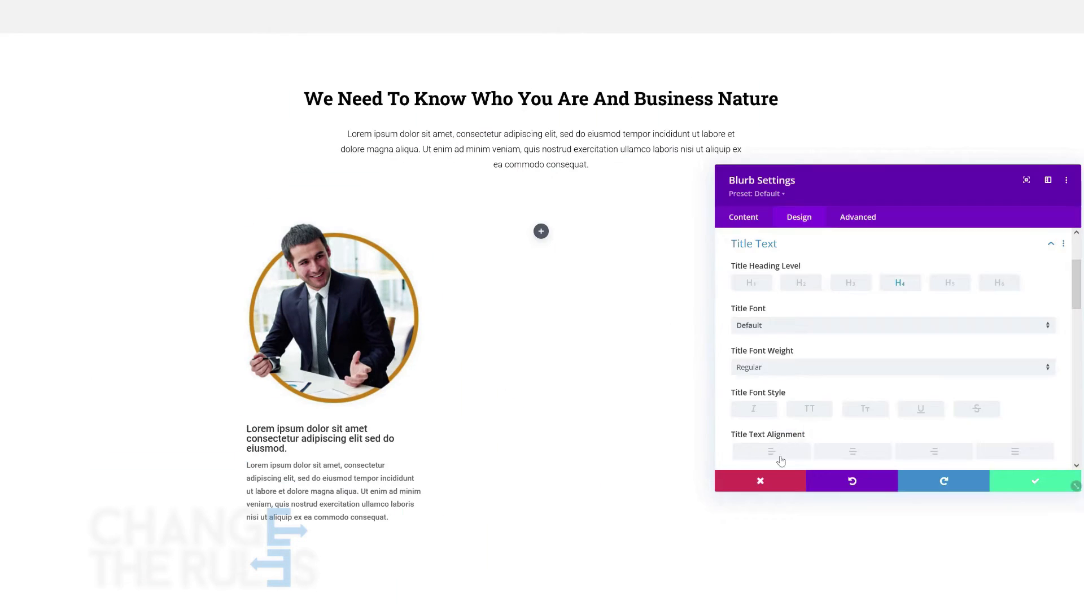
pyautogui.click(893, 325)
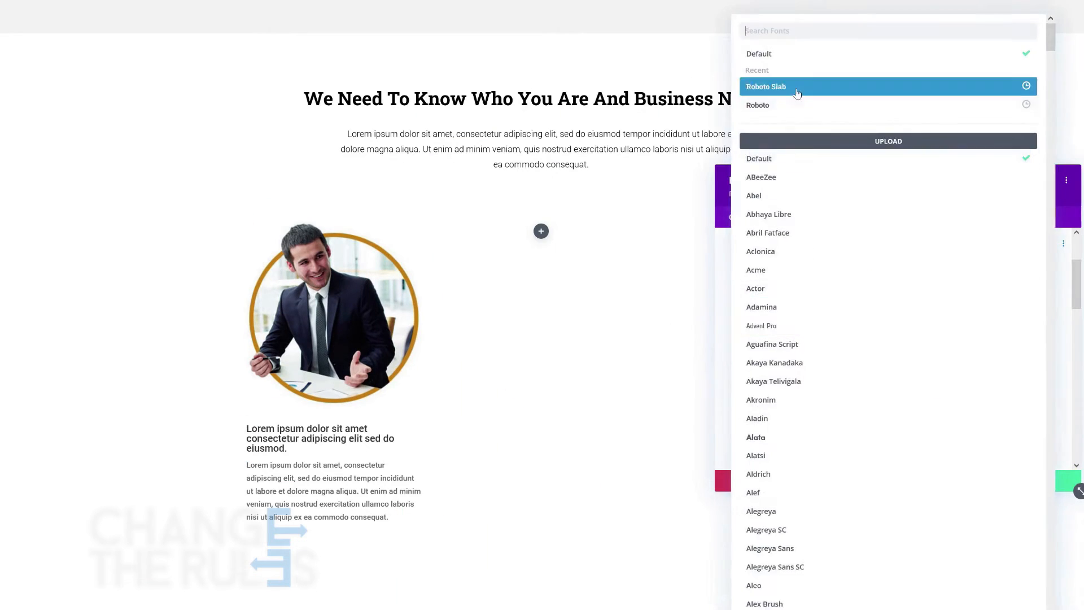
pyautogui.click(799, 104)
pyautogui.click(780, 370)
pyautogui.scroll(-10, 805, 390)
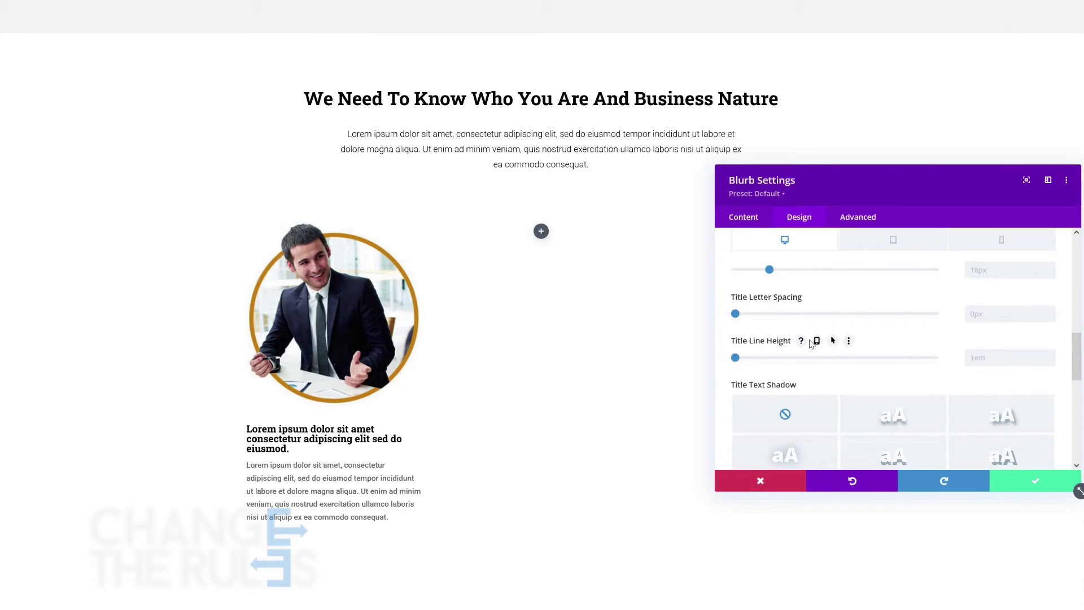
pyautogui.scroll(7, 902, 373)
pyautogui.click(859, 373)
pyautogui.scroll(-4, 869, 373)
pyautogui.click(984, 394)
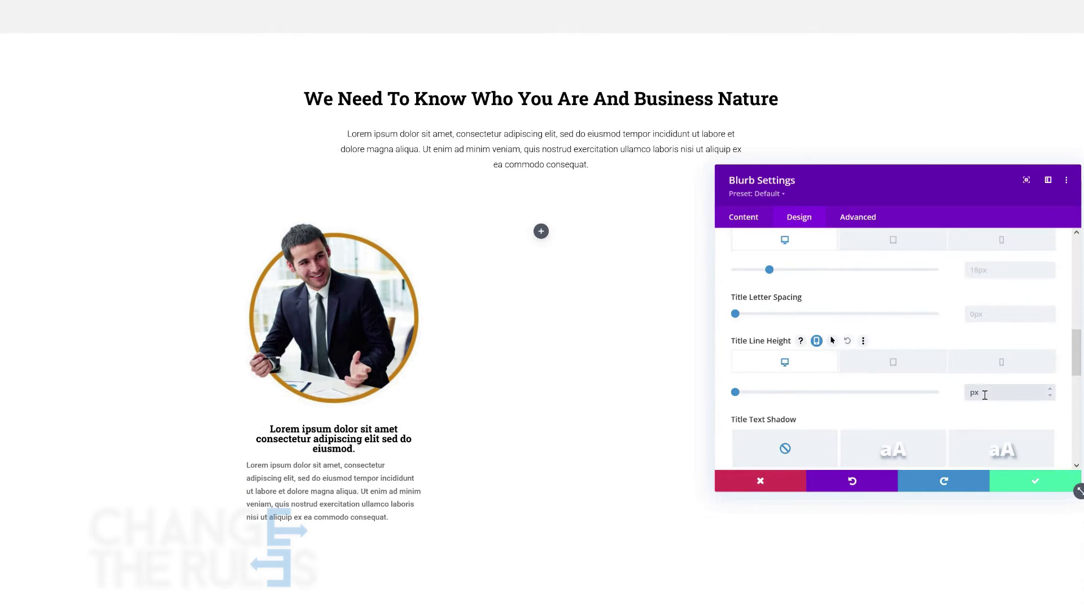
pyautogui.click(893, 241)
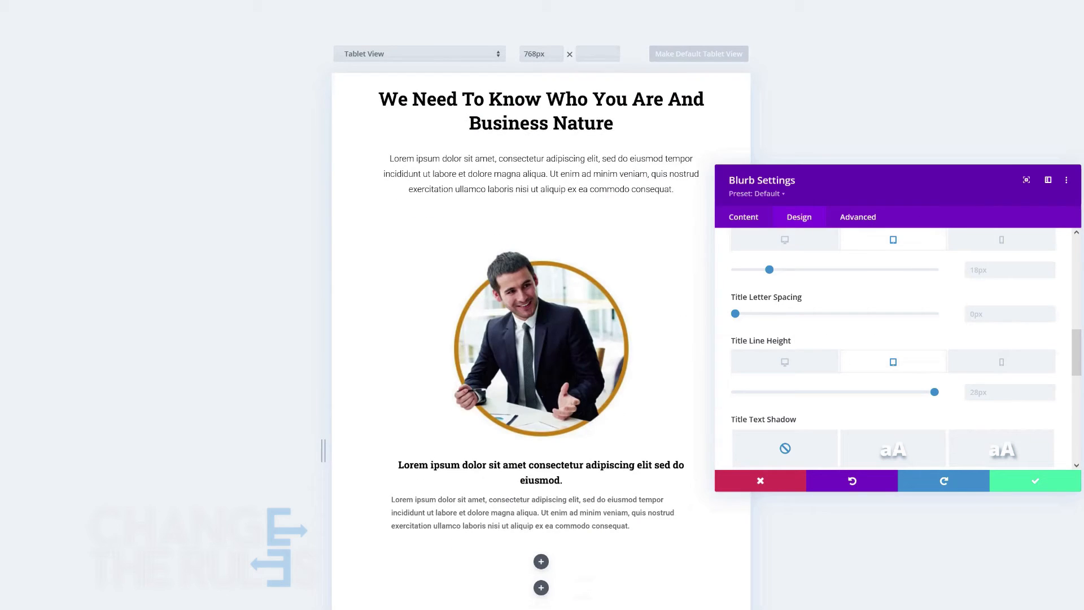
pyautogui.click(985, 357)
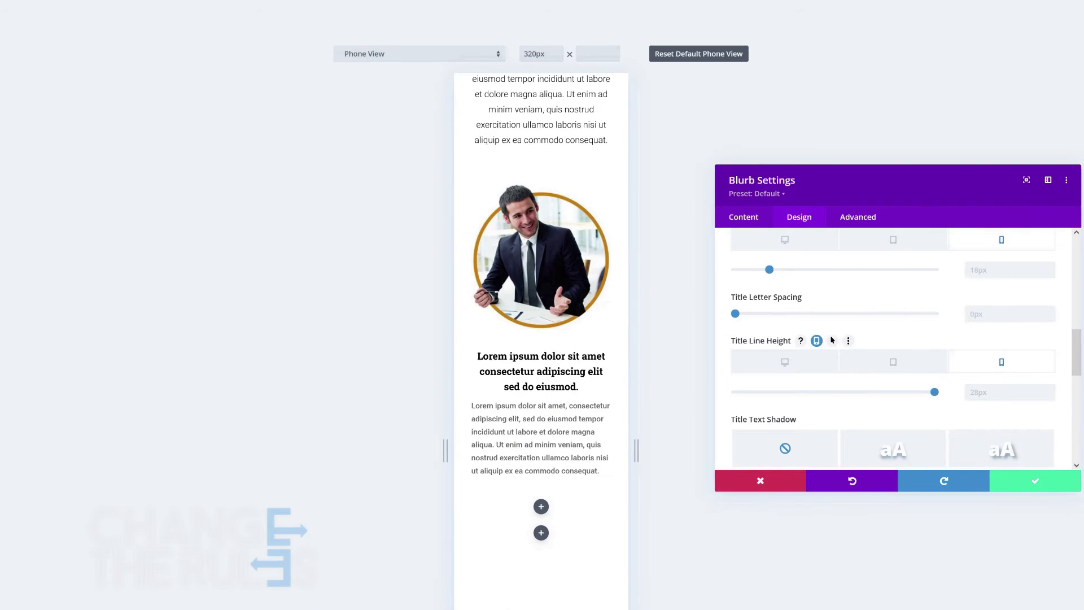
# Step: Style the blurb's body text as centered black Roboto in a lighter weight, 16px with a 28px line height, and save
pyautogui.click(804, 247)
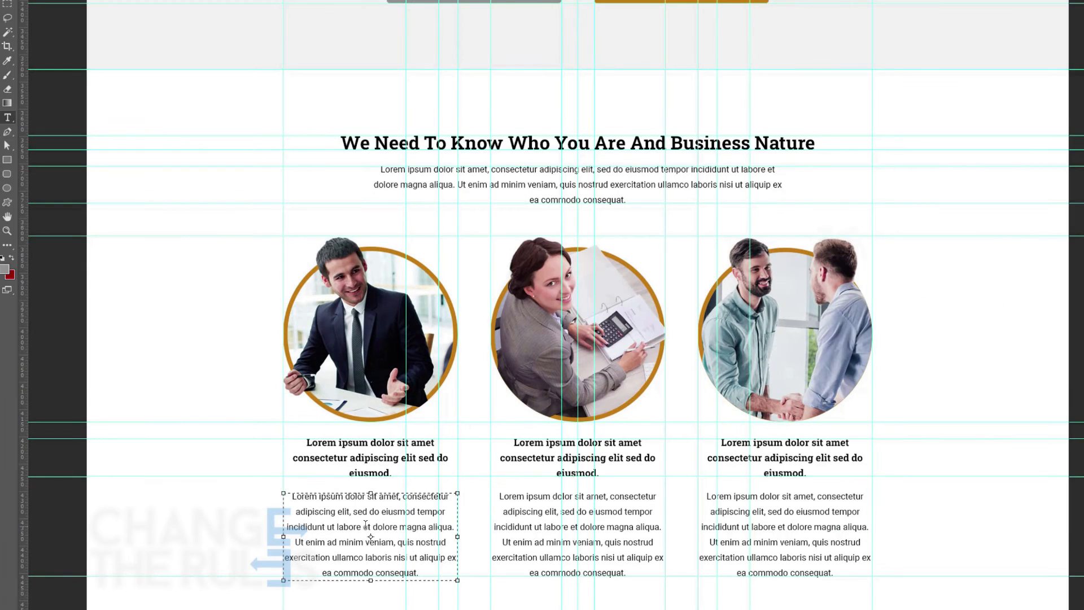
pyautogui.scroll(-3, 364, 526)
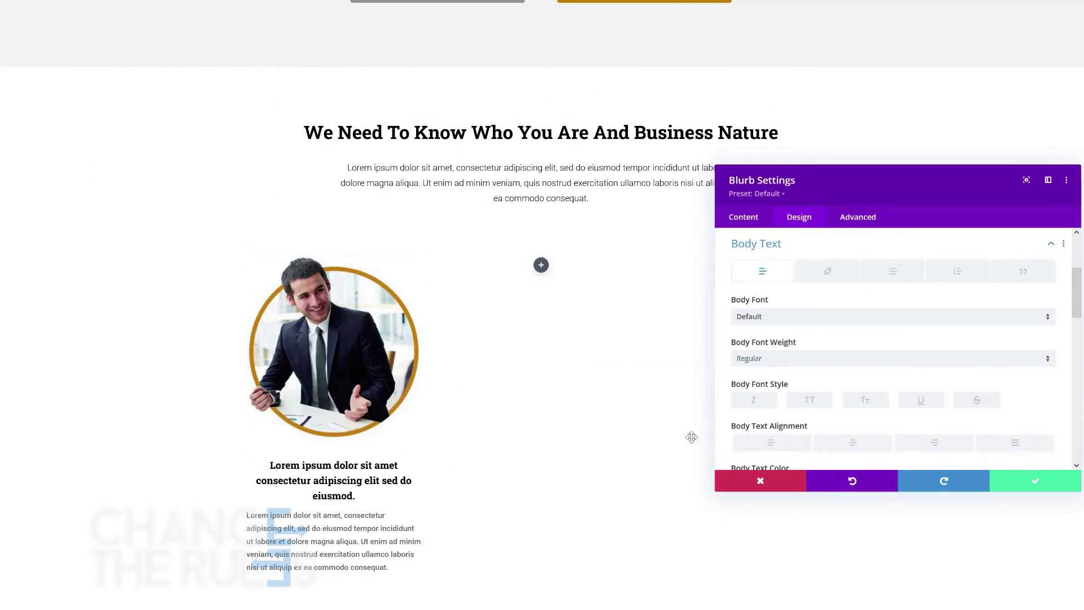
pyautogui.click(892, 316)
pyautogui.click(788, 93)
pyautogui.scroll(-3, 836, 396)
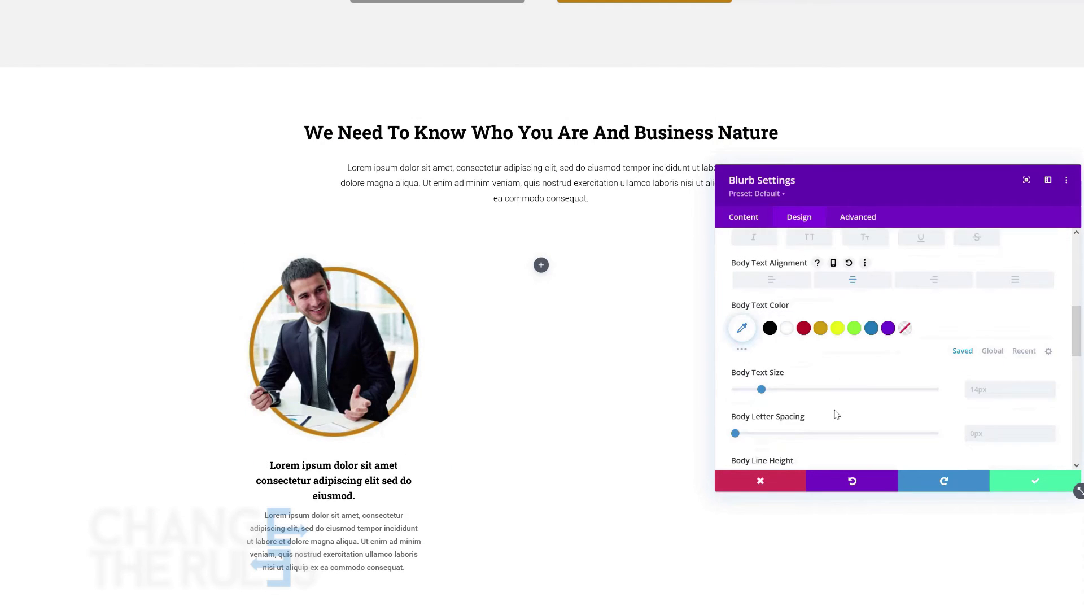
pyautogui.click(770, 324)
pyautogui.scroll(-2, 960, 316)
pyautogui.click(1005, 398)
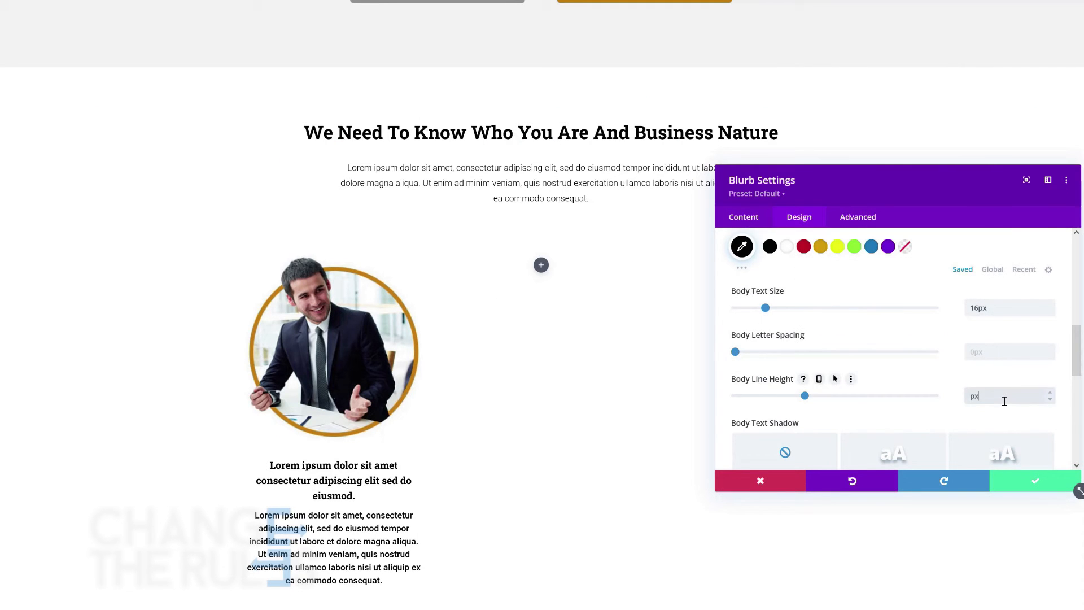
pyautogui.write('28')
pyautogui.scroll(5, 971, 341)
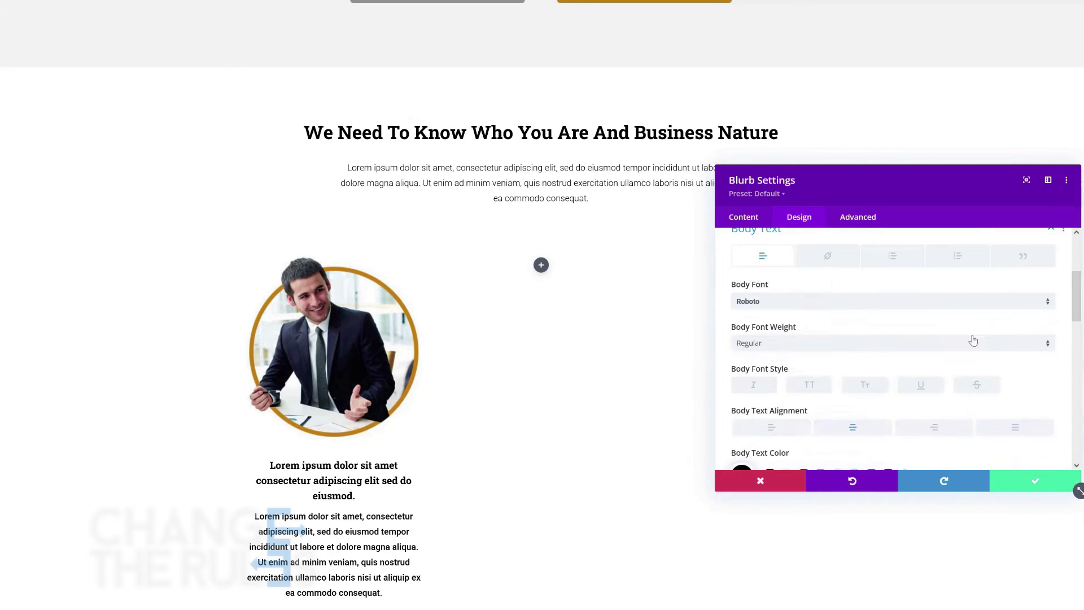
pyautogui.click(1035, 480)
# Step: Duplicate the finished blurb twice, placing one copy in the second column and one in the third
pyautogui.scroll(-1, 472, 431)
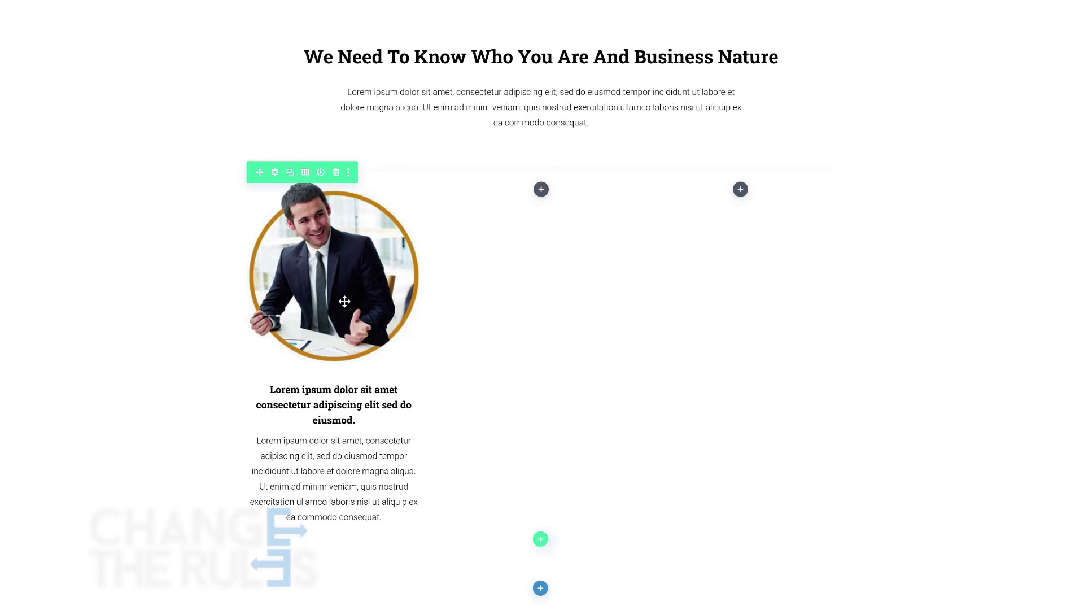
pyautogui.click(330, 204)
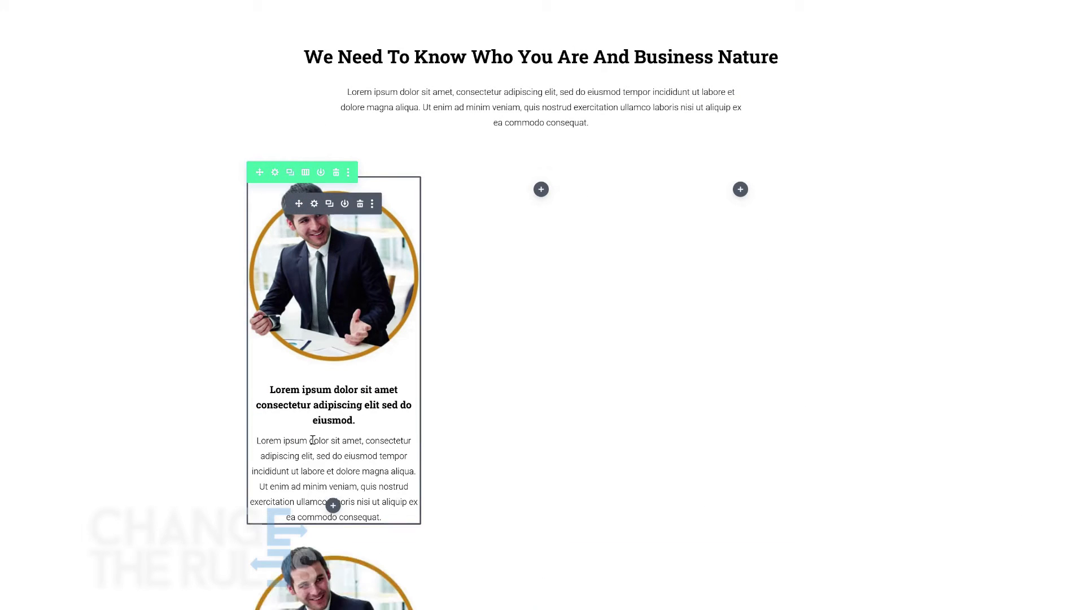
pyautogui.moveTo(303, 569); pyautogui.dragTo(530, 195)
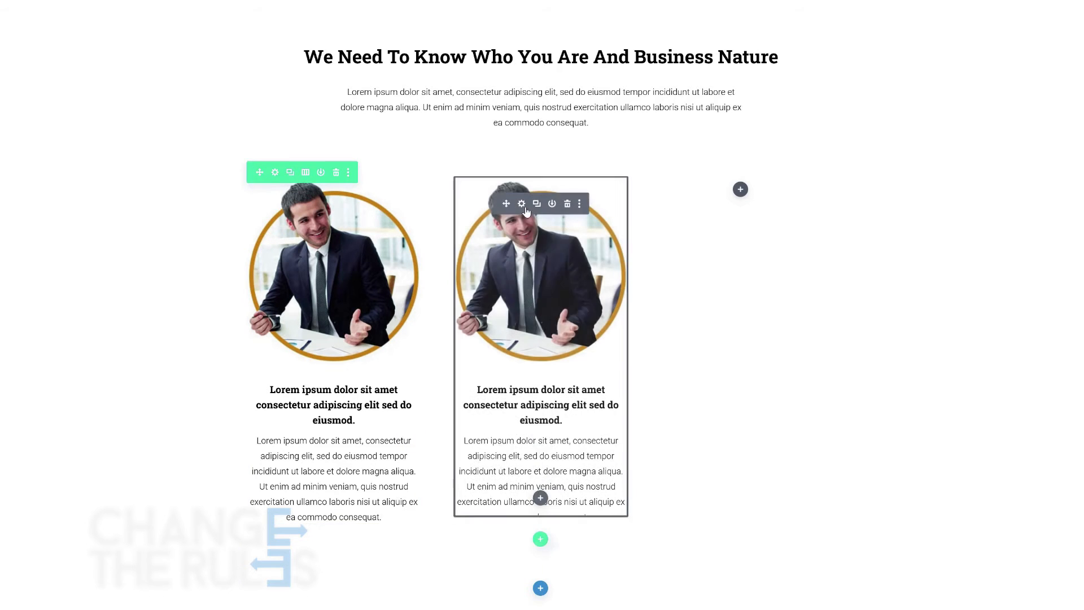
pyautogui.click(537, 203)
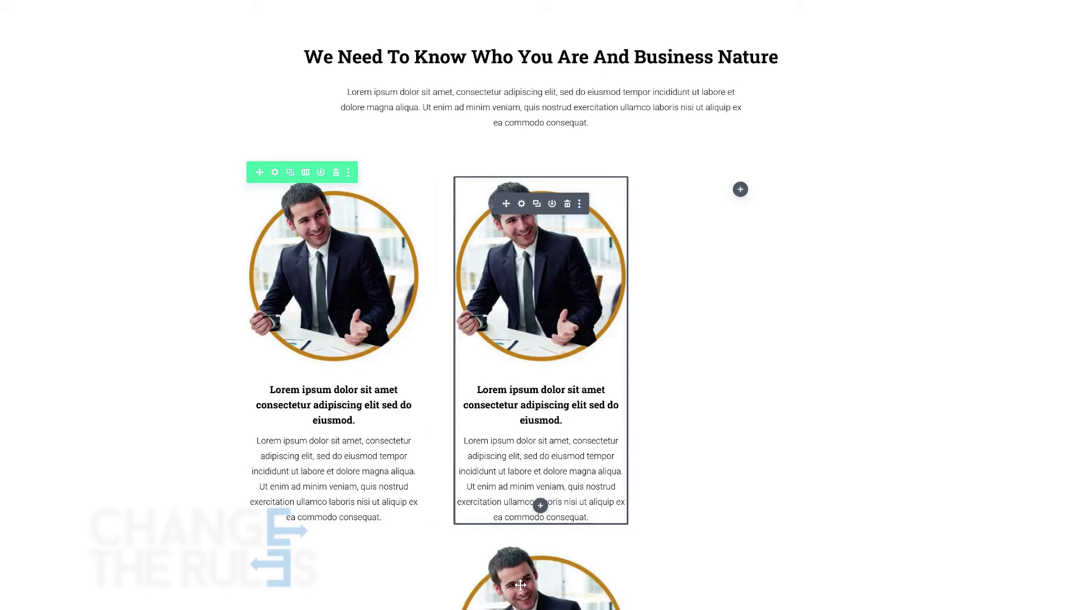
pyautogui.moveTo(506, 566); pyautogui.dragTo(735, 192)
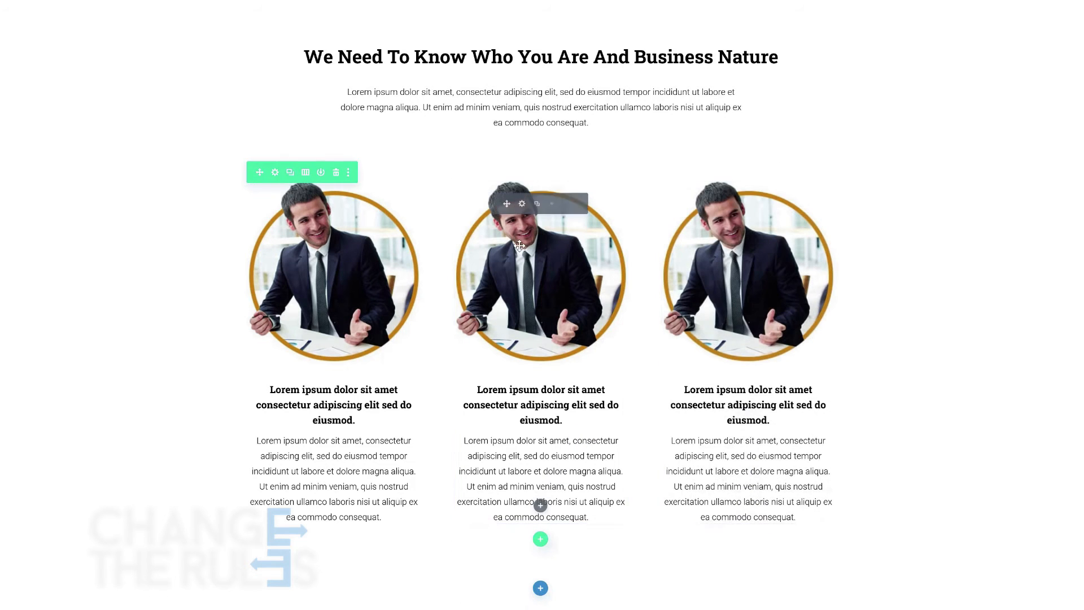
# Step: Replace the second blurb's image with the woman holding a calculator and save
pyautogui.click(522, 205)
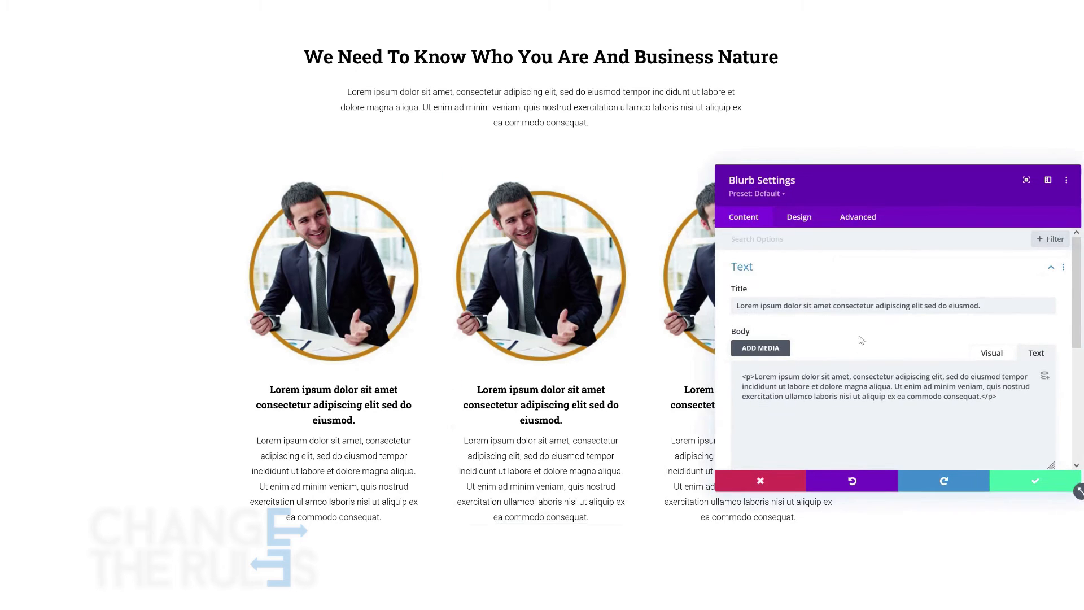
pyautogui.scroll(-3, 861, 341)
pyautogui.click(810, 350)
pyautogui.click(902, 357)
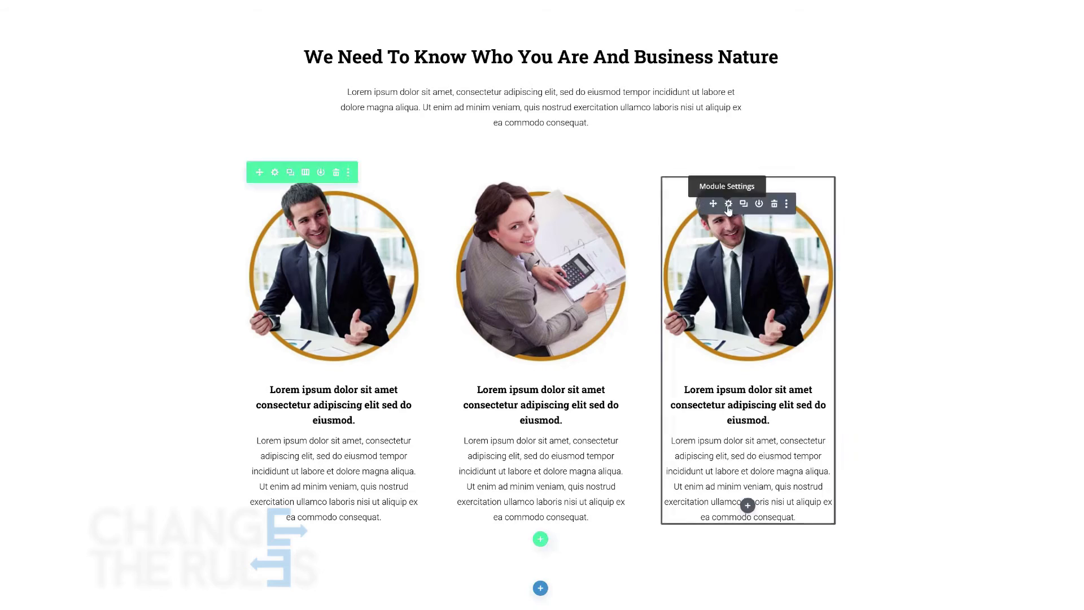
# Step: Replace the third blurb's image with the two men shaking hands, then preview the section at tablet and phone widths
pyautogui.click(738, 191)
pyautogui.click(786, 346)
pyautogui.click(474, 119)
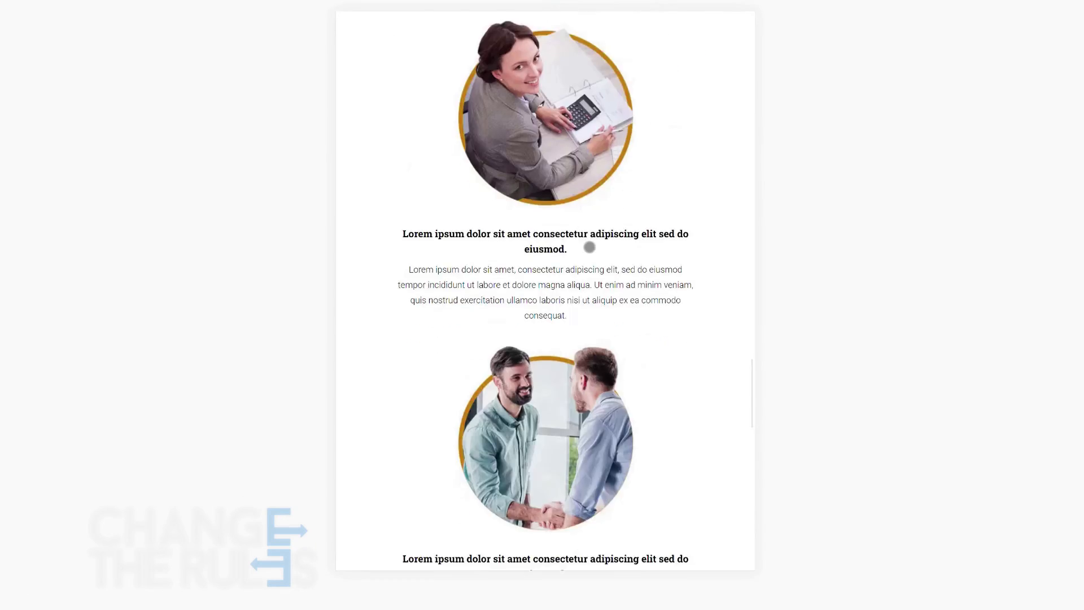
pyautogui.scroll(5, 588, 244)
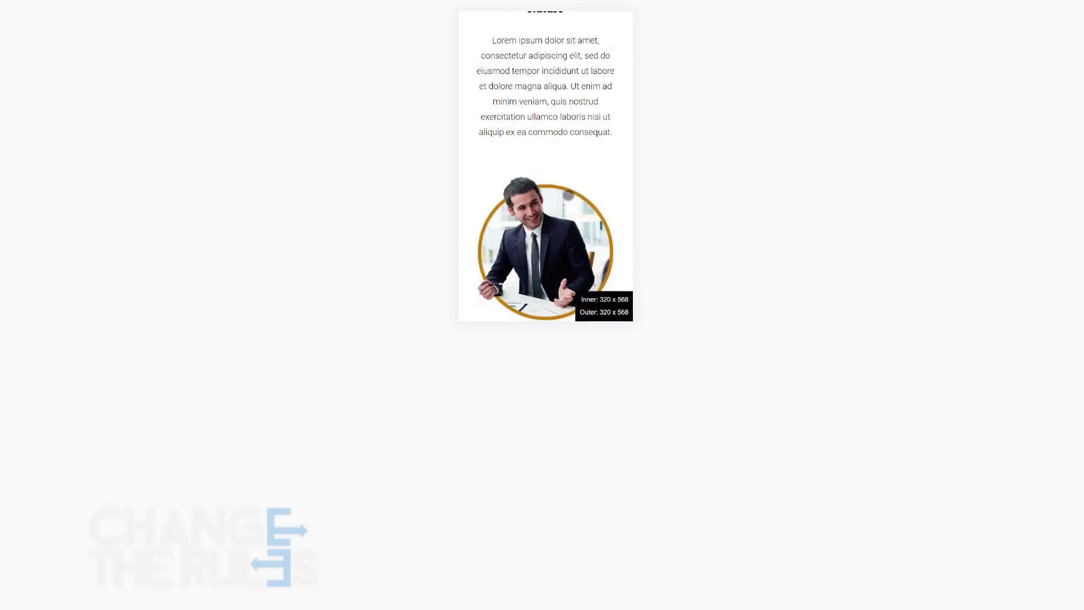
# Step: Add a regular section with a single-column row below the three-blurb section, without inserting a module
pyautogui.scroll(-10, 570, 188)
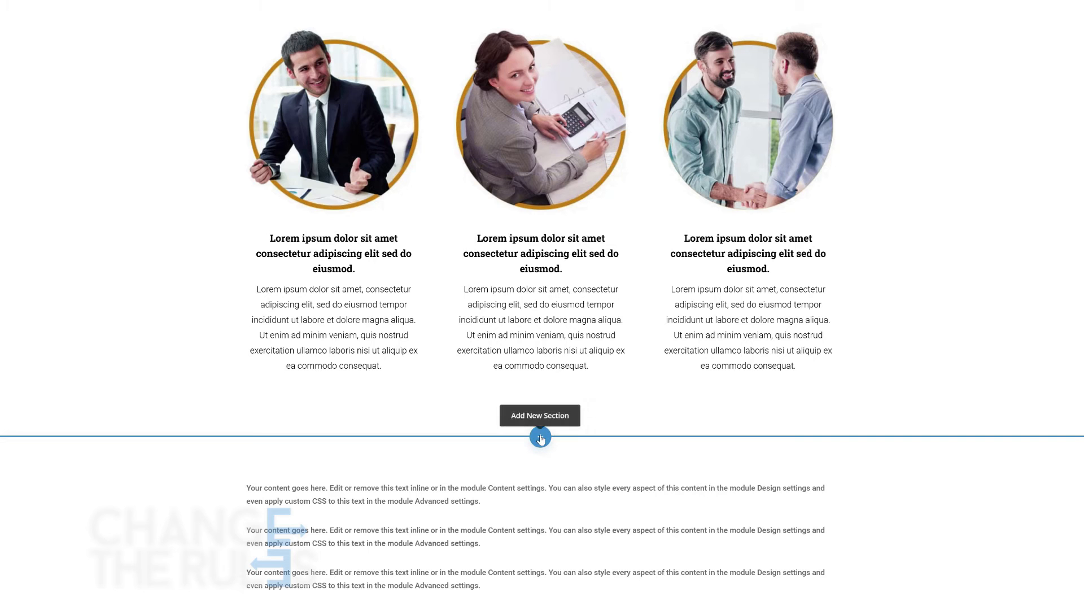
pyautogui.click(541, 439)
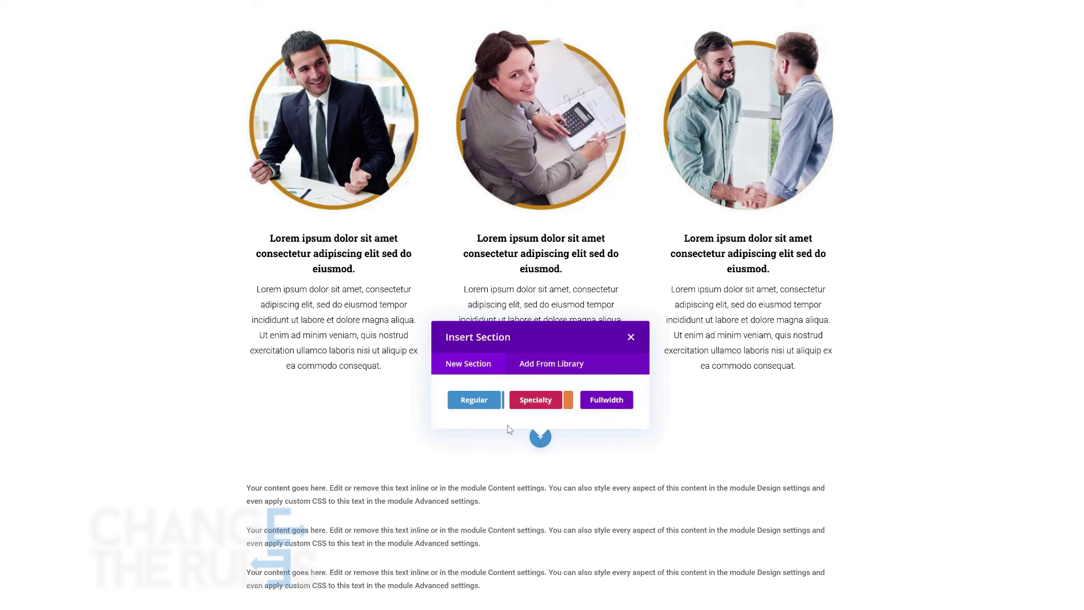
pyautogui.click(474, 401)
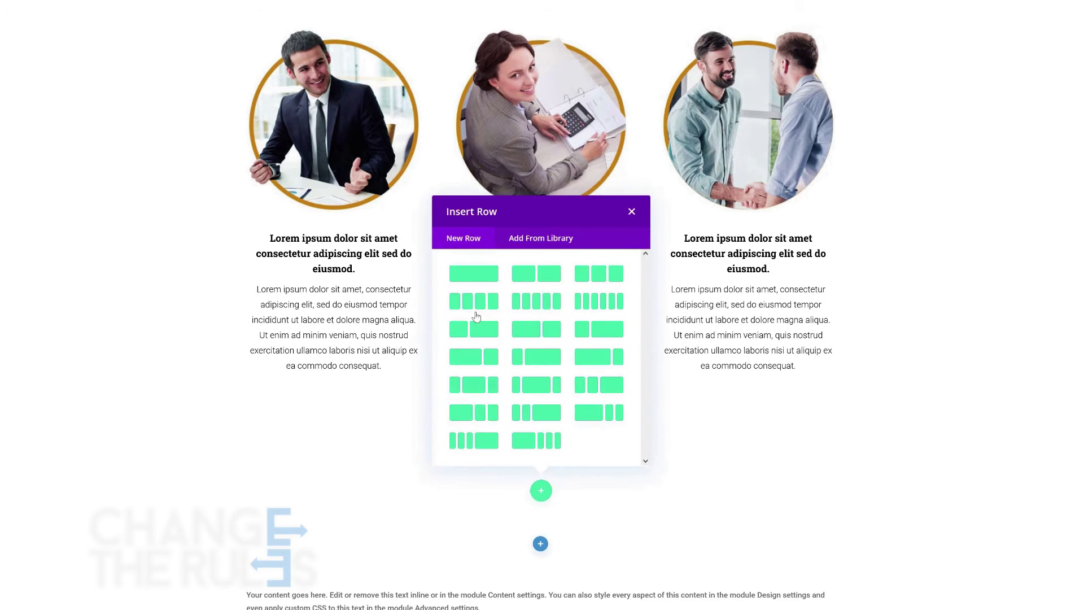
pyautogui.click(473, 273)
pyautogui.click(218, 496)
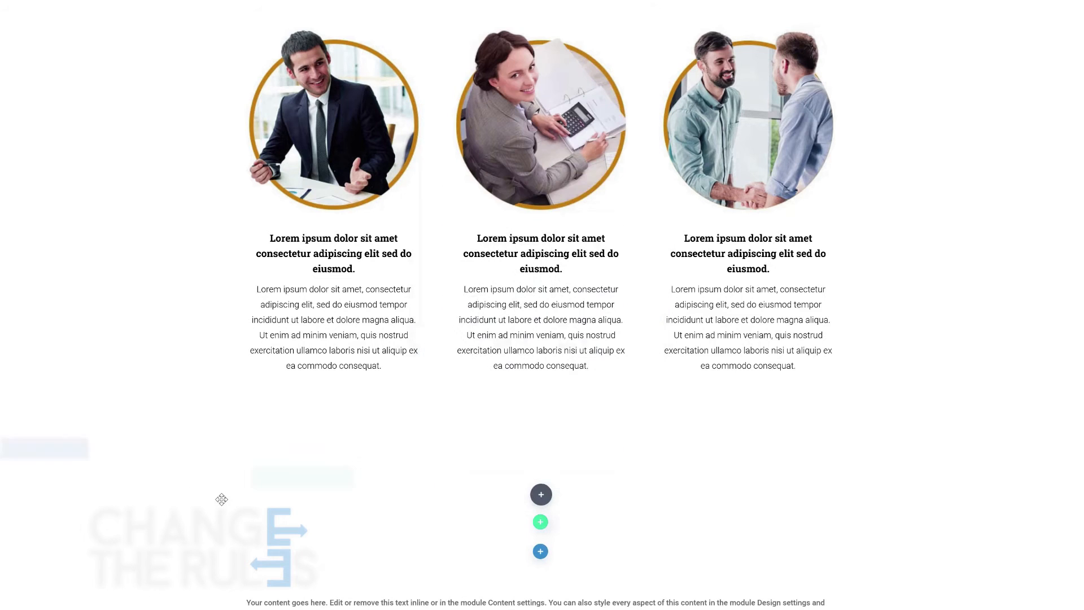
# Step: Set laptop-bottom-background.jpg as the new section's background image and save
pyautogui.click(26, 448)
pyautogui.click(779, 300)
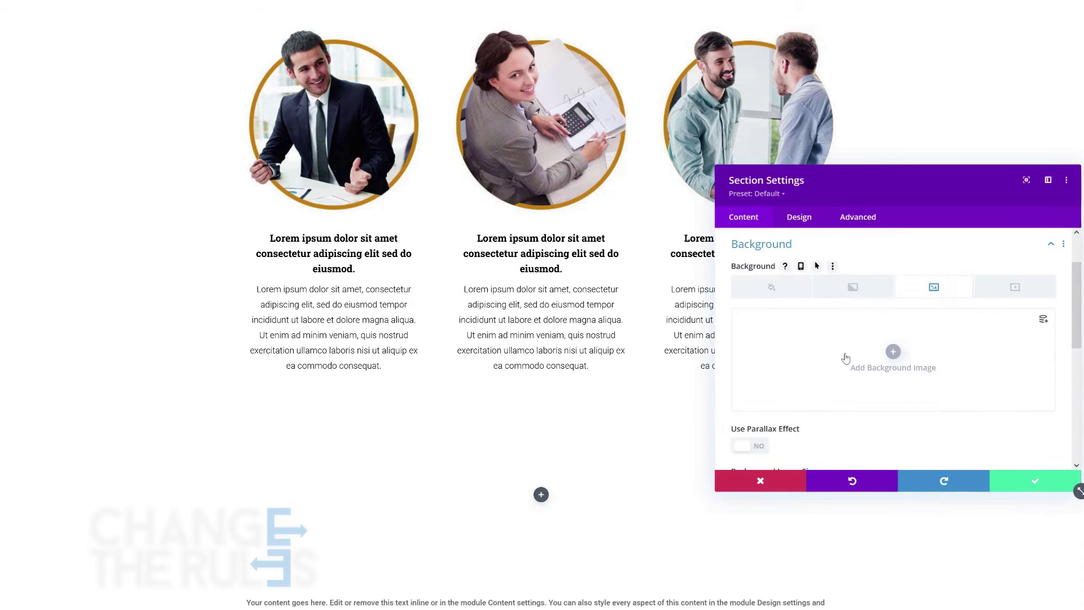
pyautogui.click(847, 358)
pyautogui.click(257, 211)
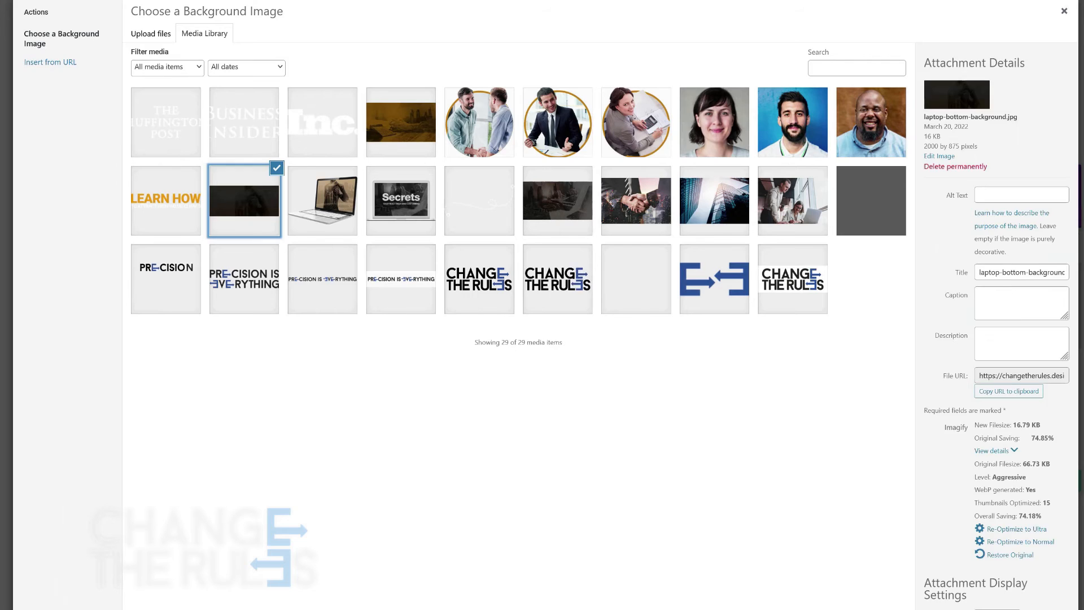
pyautogui.click(1042, 604)
pyautogui.scroll(-4, 854, 404)
pyautogui.click(1036, 479)
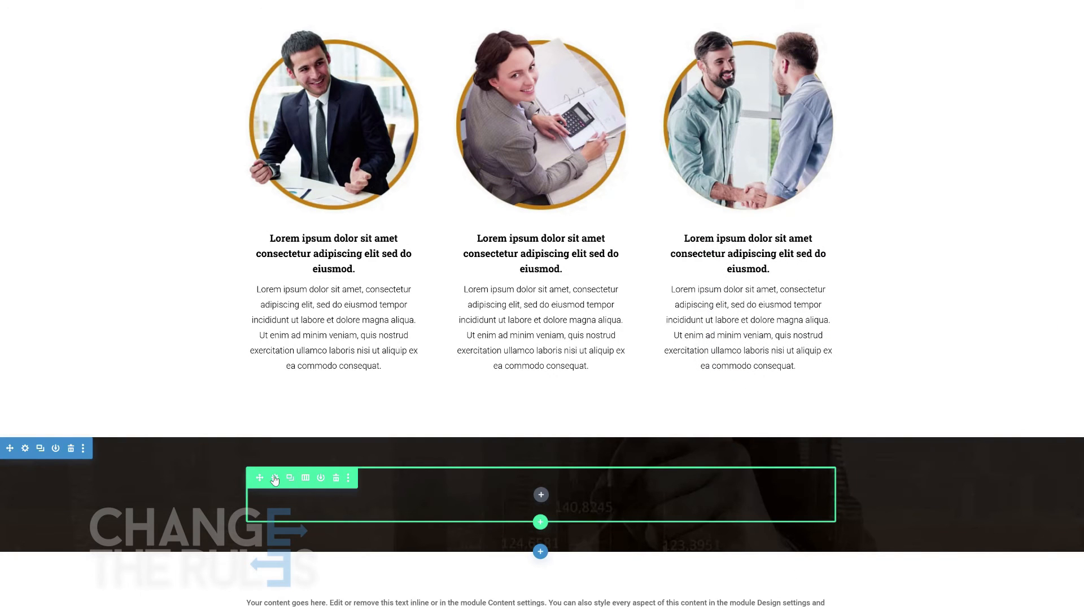
# Step: Change the row to two equal columns and add an Image module with the laptop picture to the second column
pyautogui.click(305, 478)
pyautogui.click(301, 274)
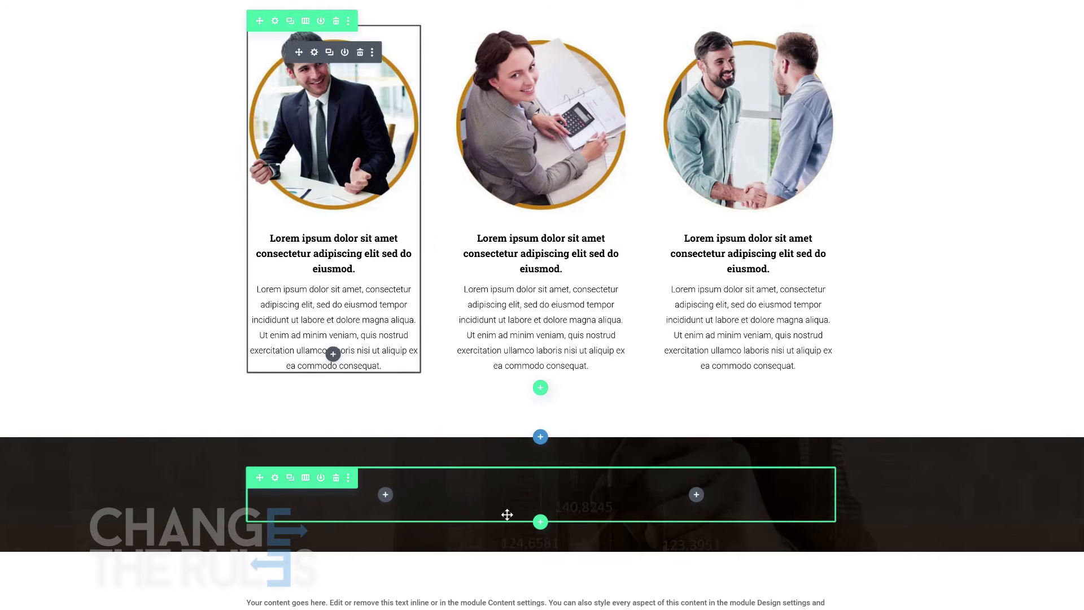
pyautogui.click(697, 494)
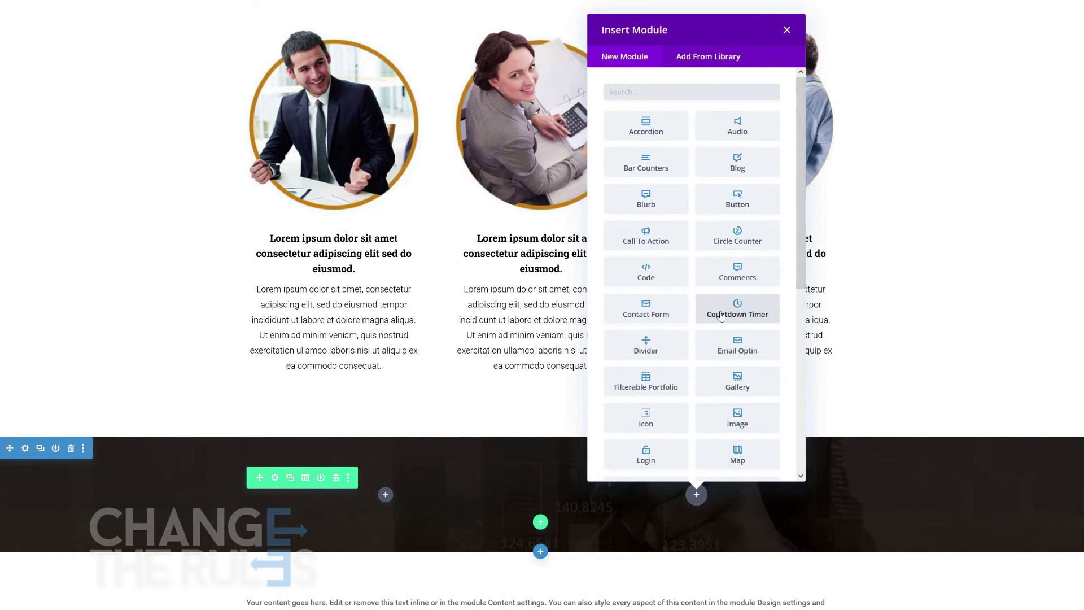
pyautogui.scroll(-4, 721, 316)
pyautogui.click(737, 189)
pyautogui.click(860, 362)
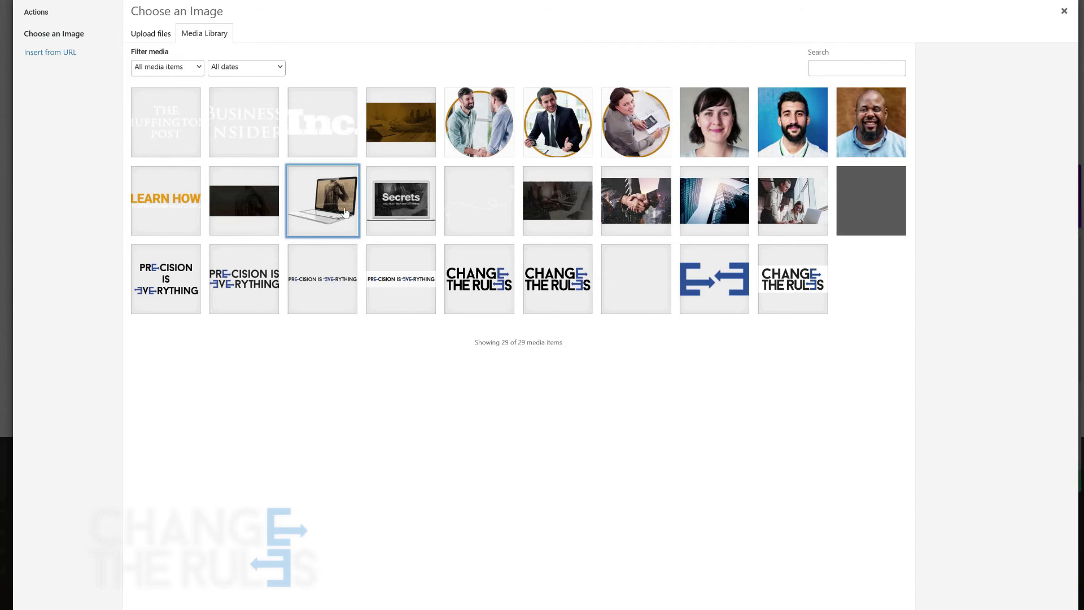
pyautogui.click(346, 212)
pyautogui.click(1038, 607)
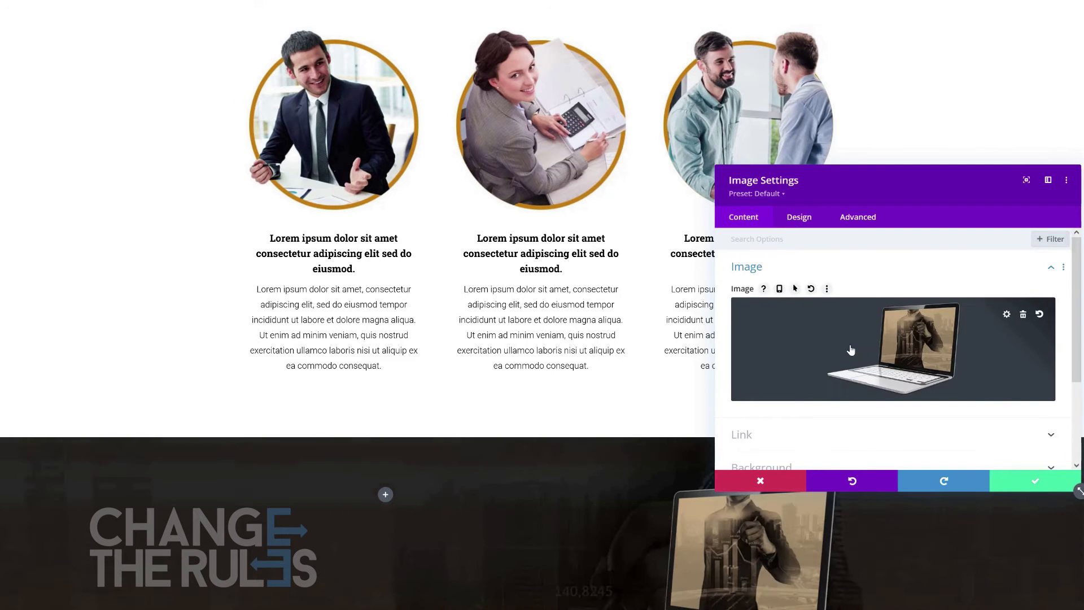
# Step: Set the laptop image's max width to 500px and save
pyautogui.click(794, 217)
pyautogui.click(776, 203)
pyautogui.click(971, 278)
pyautogui.write('500')
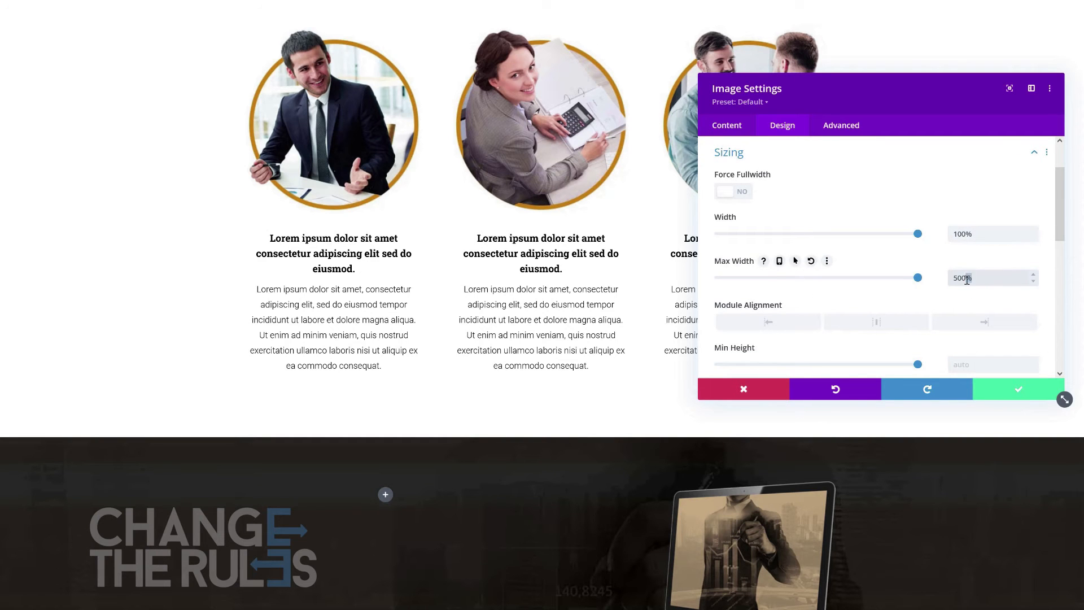
pyautogui.write('px')
pyautogui.click(1004, 389)
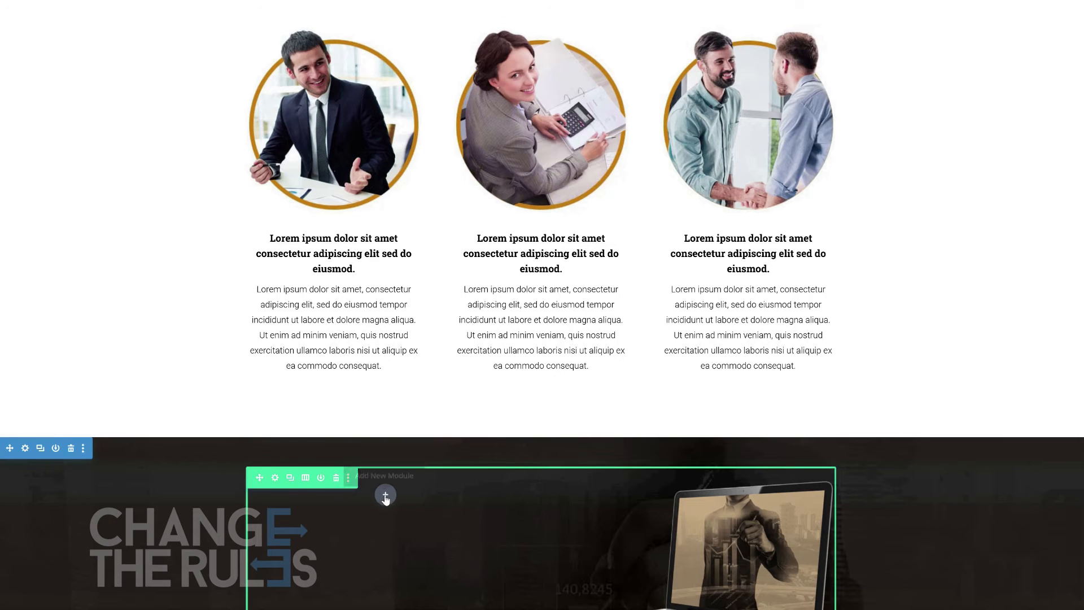
# Step: Add a Text module with the Lorem ipsum paragraph to the first column of the laptop row
pyautogui.click(386, 495)
pyautogui.scroll(-3, 388, 399)
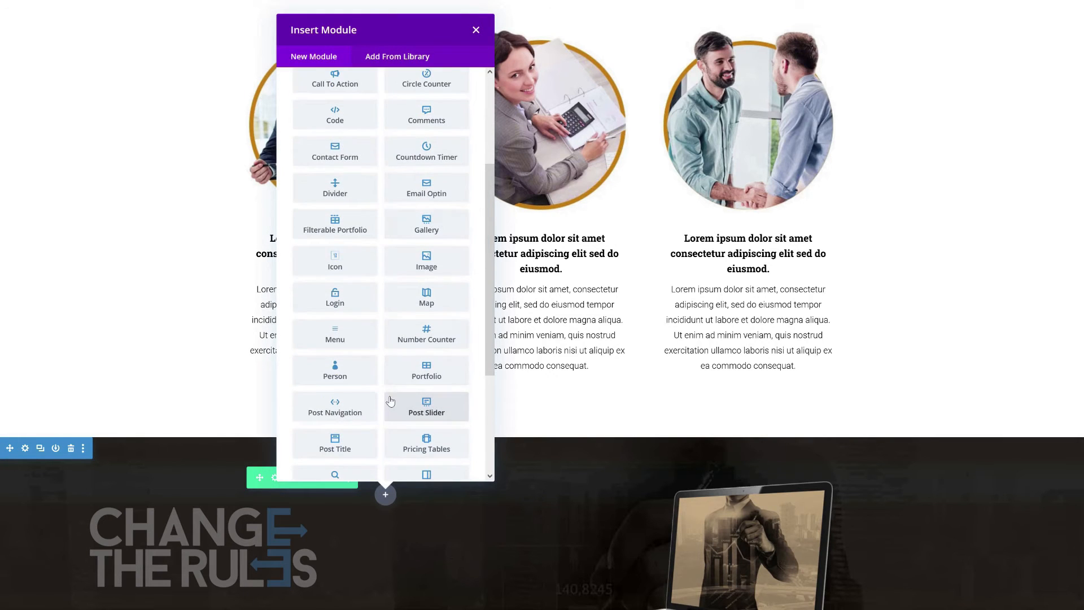
pyautogui.scroll(-2, 389, 400)
pyautogui.scroll(-2, 390, 400)
pyautogui.click(334, 415)
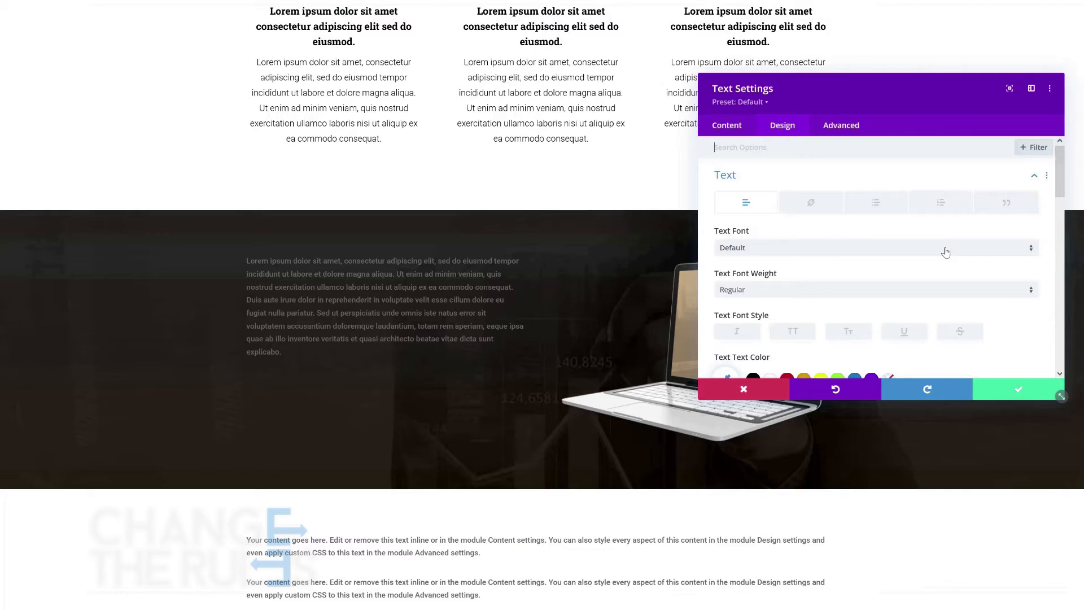
# Step: Style the paragraph as white Roboto Slab at 16px with a 1.8em line height and save
pyautogui.click(944, 249)
pyautogui.click(881, 83)
pyautogui.click(770, 298)
pyautogui.scroll(-3, 769, 298)
pyautogui.click(985, 197)
pyautogui.write('16')
pyautogui.click(977, 283)
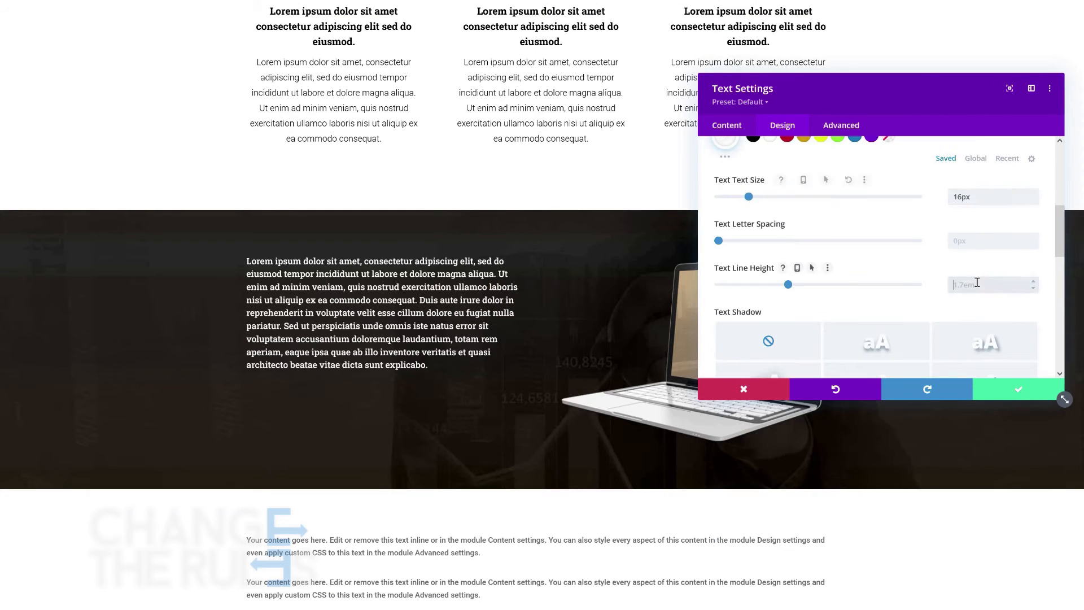
pyautogui.write('1.8em')
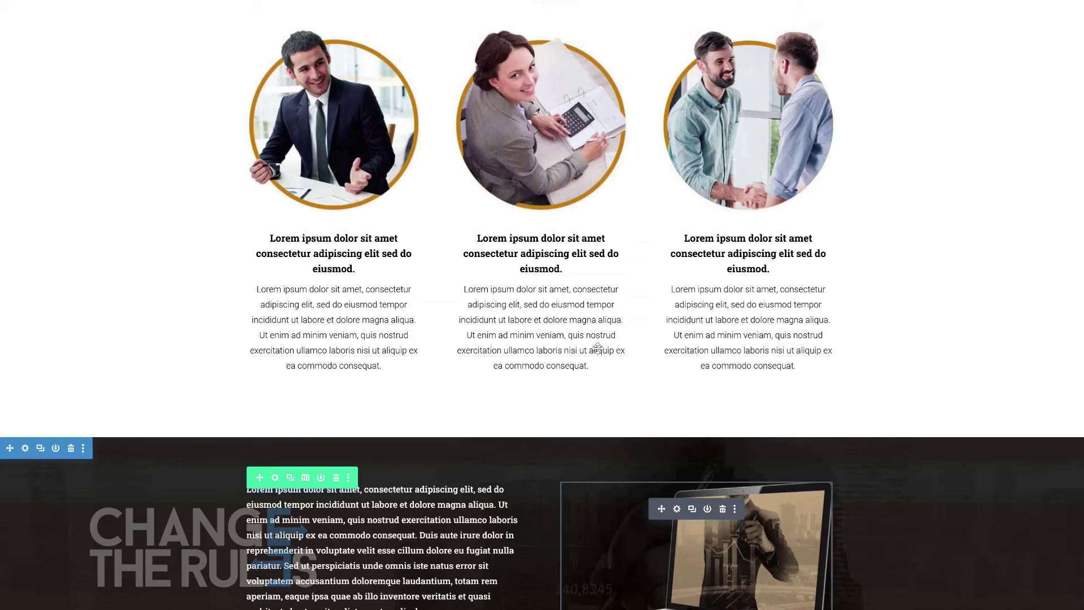
# Step: Duplicate the "Schedule a Free Call" button in the testimonials section and move the copy below the laptop section's paragraph
pyautogui.scroll(10, 597, 348)
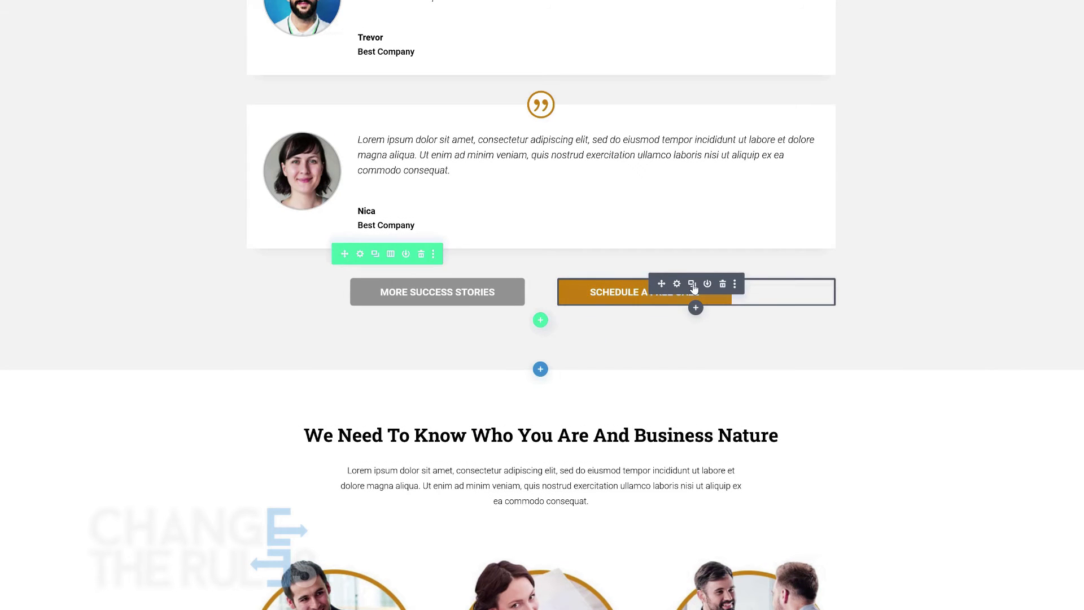
pyautogui.click(692, 285)
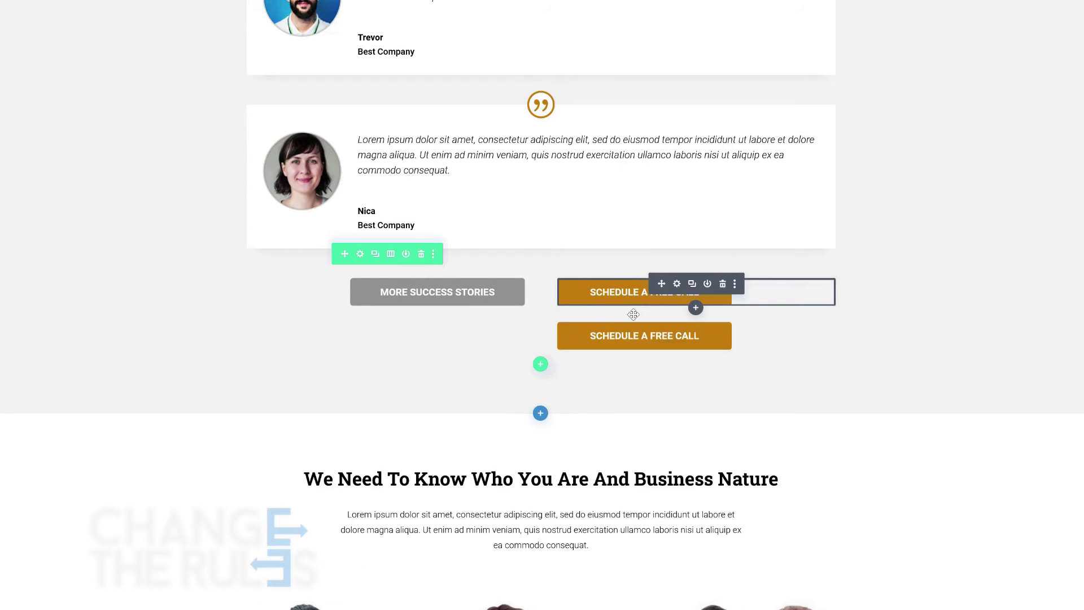
pyautogui.scroll(-10, 587, 440)
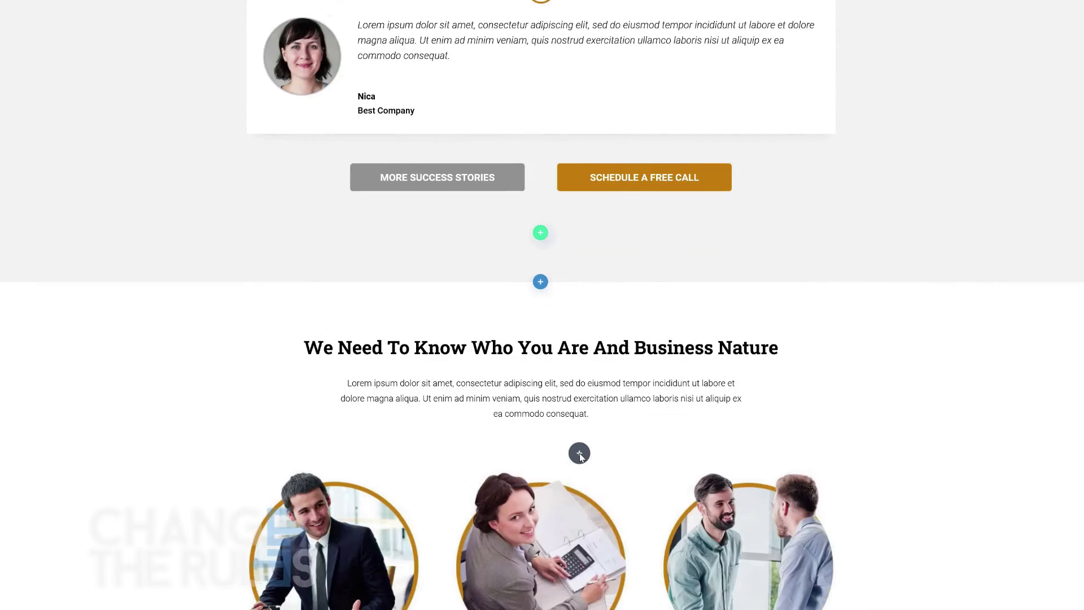
pyautogui.scroll(-4, 592, 381)
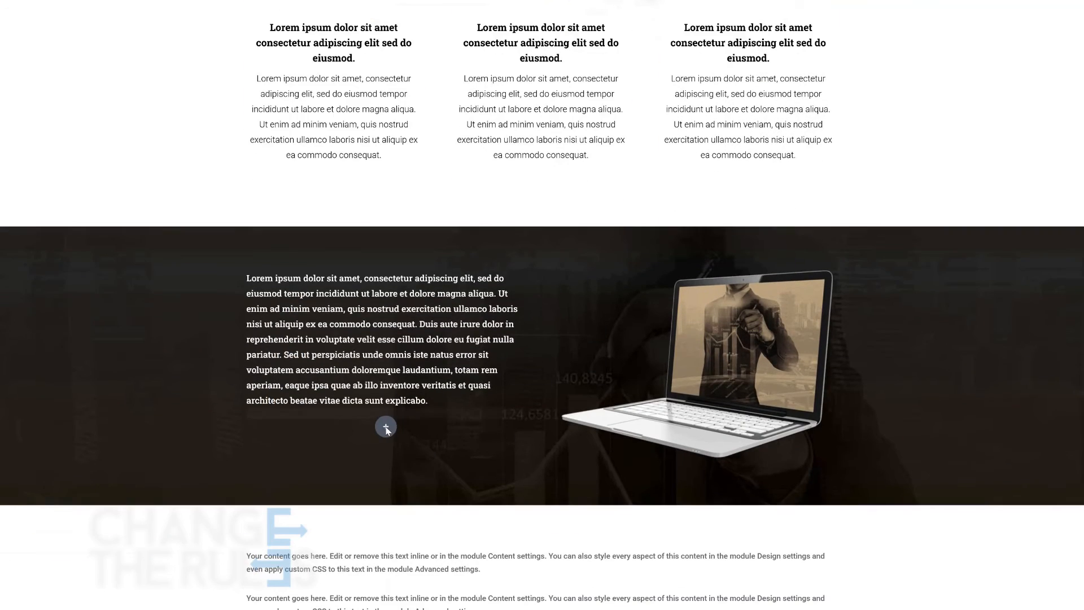
pyautogui.scroll(-1, 386, 426)
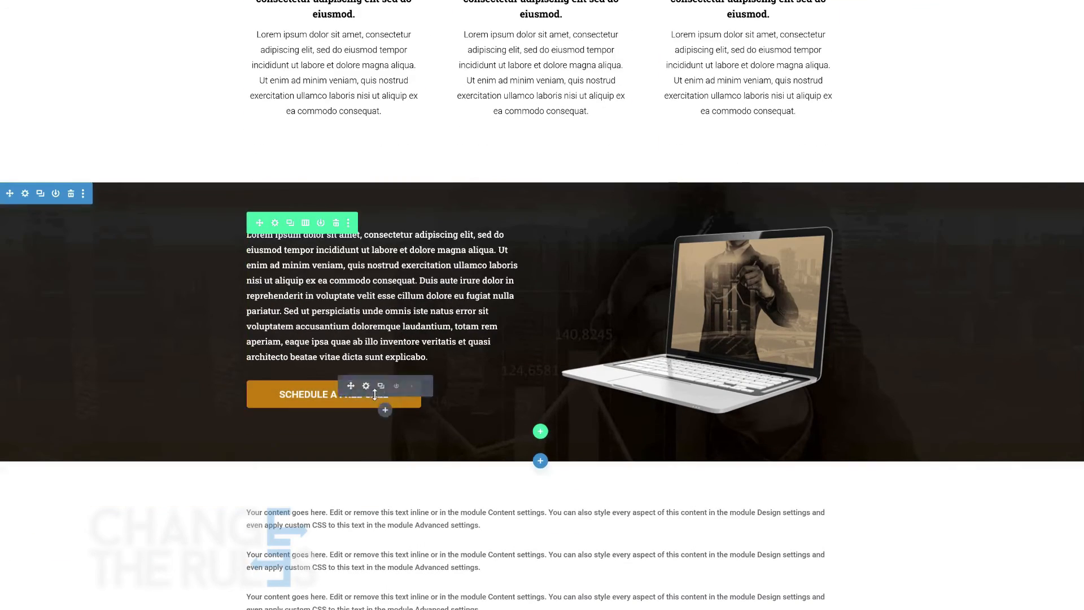
# Step: Align the laptop section's button left on desktop and centered on tablet, and save
pyautogui.click(366, 386)
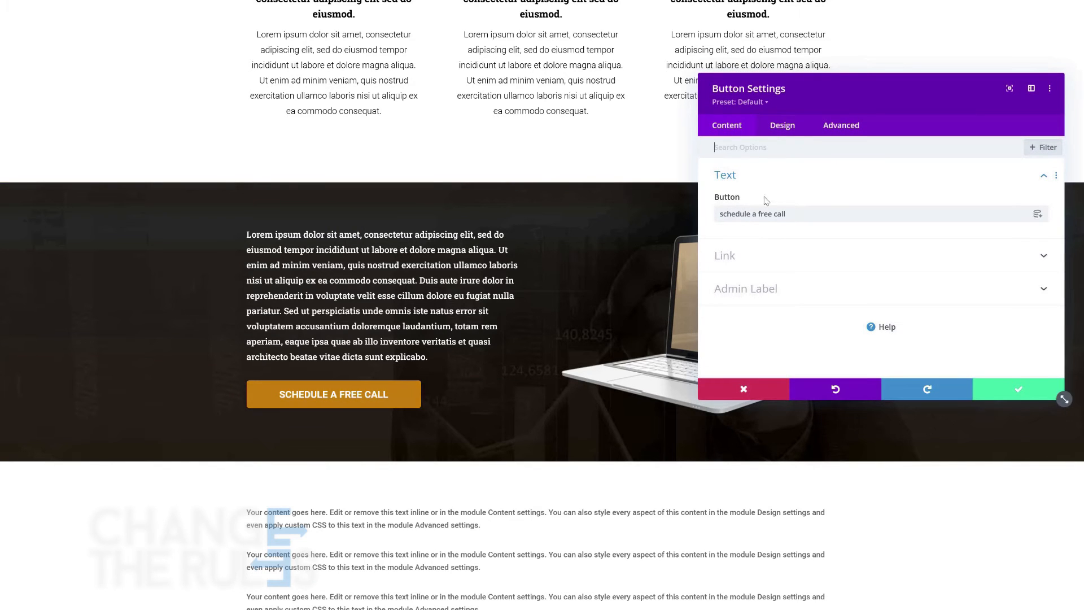
pyautogui.click(781, 127)
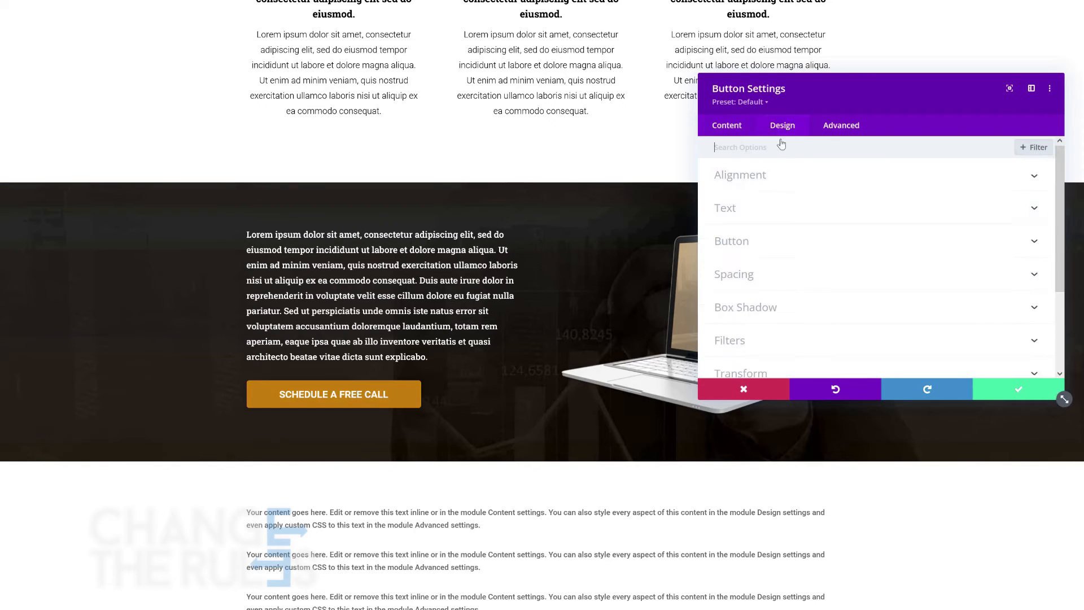
pyautogui.click(795, 179)
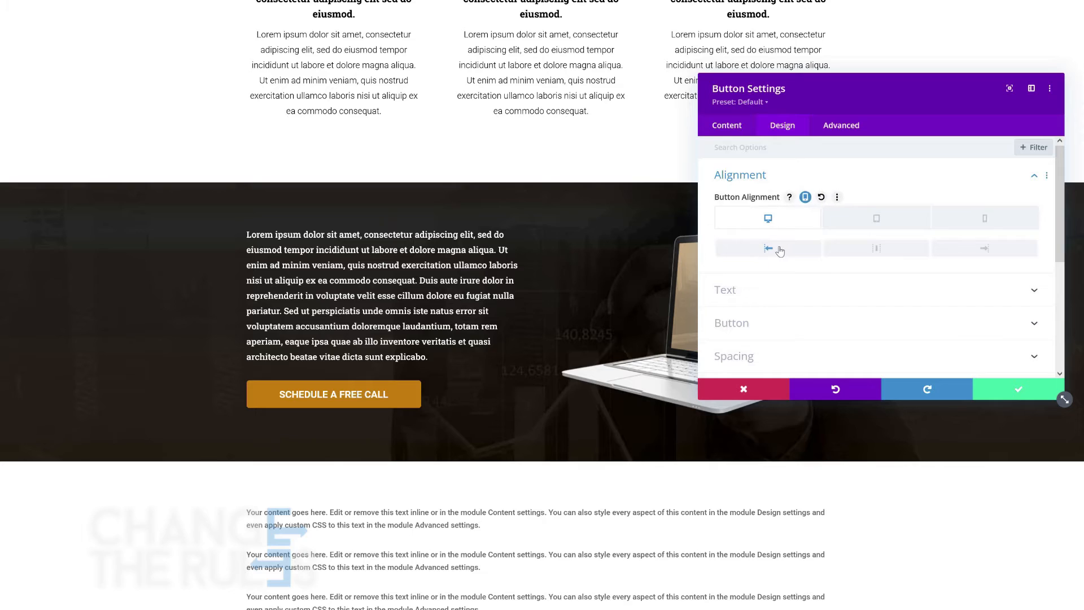
pyautogui.click(879, 221)
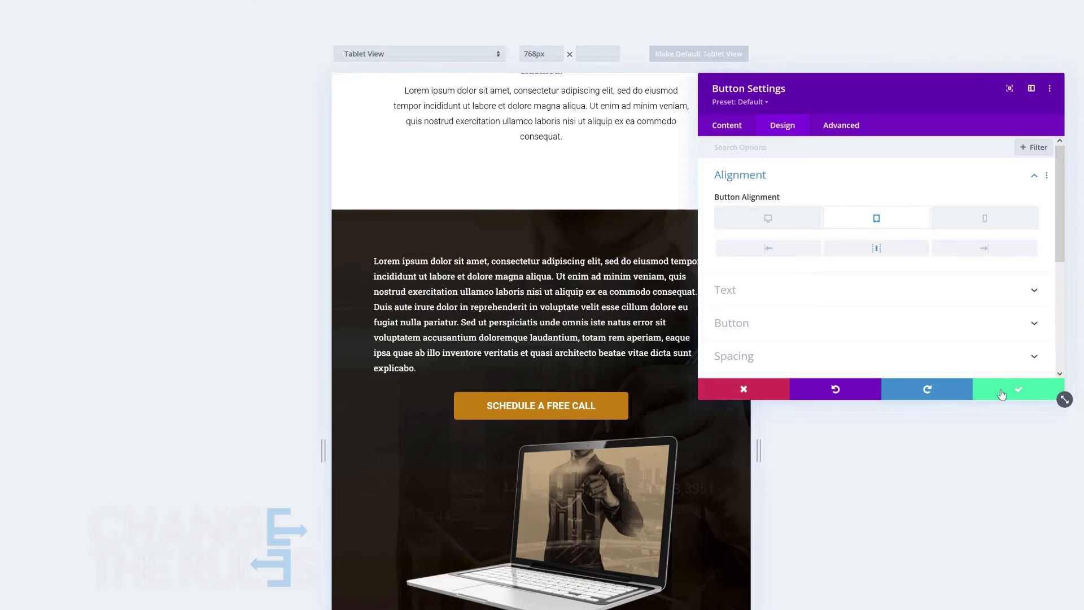
pyautogui.click(1002, 389)
# Step: Check the laptop row's responsive width setting and its layout in phone view
pyautogui.click(274, 340)
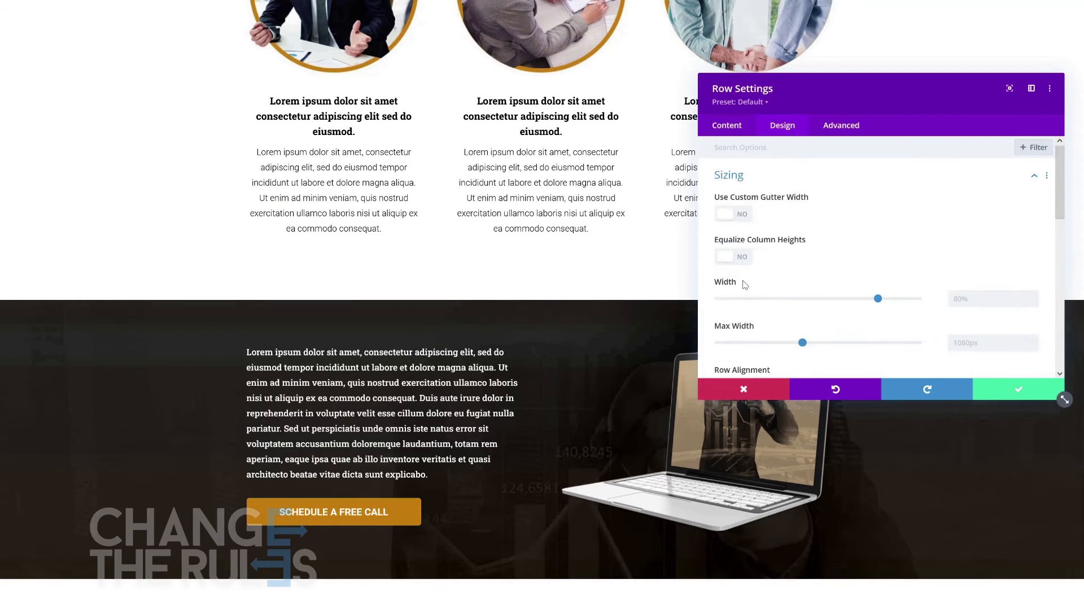
pyautogui.click(761, 282)
pyautogui.click(985, 302)
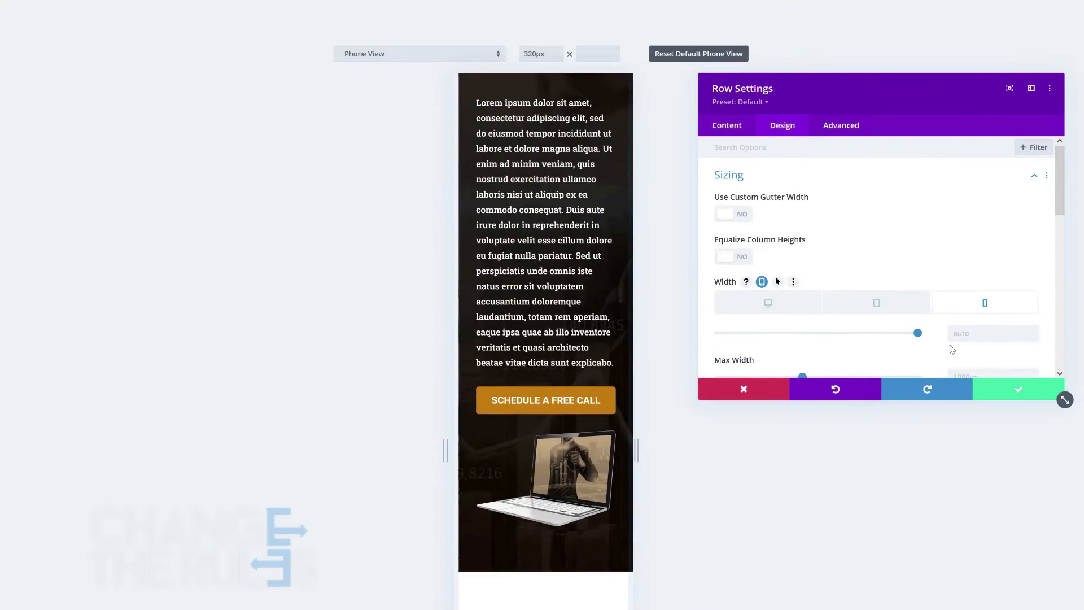
pyautogui.write('%')
pyautogui.click(1005, 391)
# Step: Center the laptop section's paragraph on tablet through its responsive text alignment and save
pyautogui.click(365, 373)
pyautogui.click(783, 125)
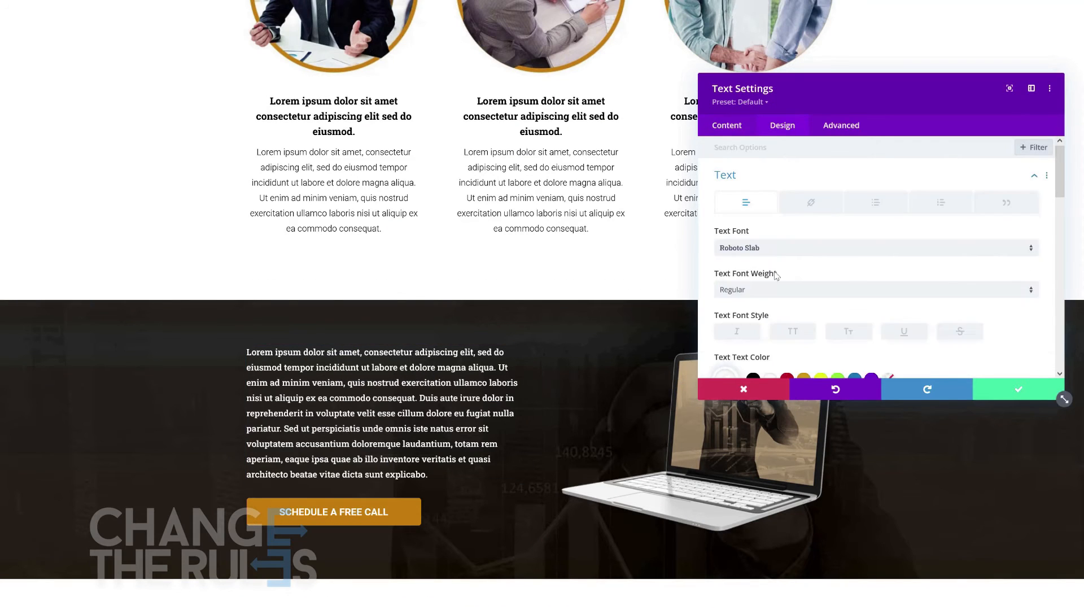
pyautogui.scroll(-5, 776, 276)
pyautogui.click(796, 256)
pyautogui.click(876, 277)
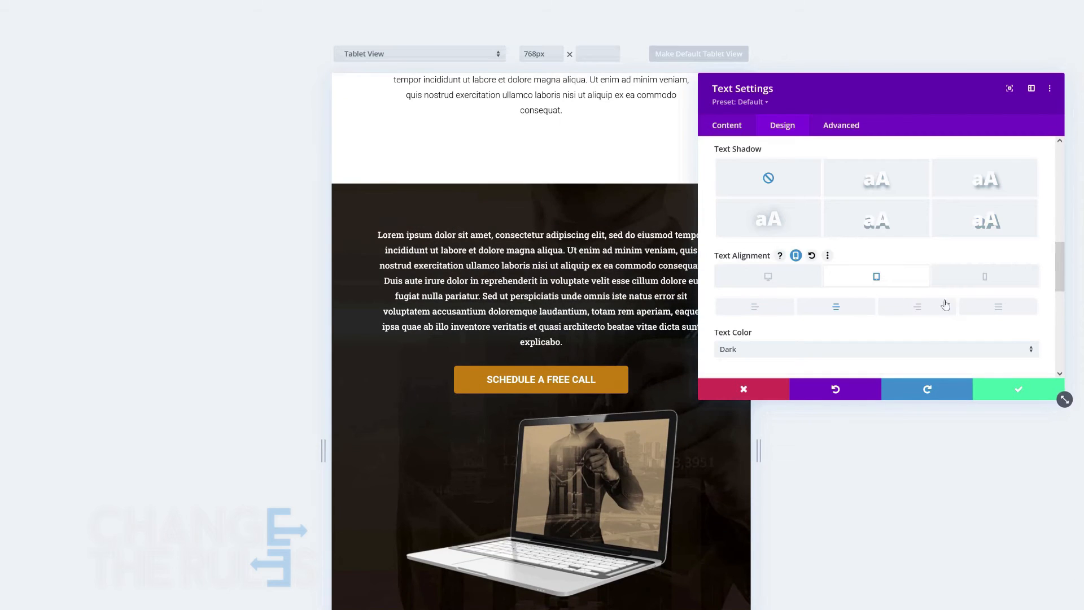
pyautogui.scroll(-5, 968, 316)
pyautogui.click(1005, 389)
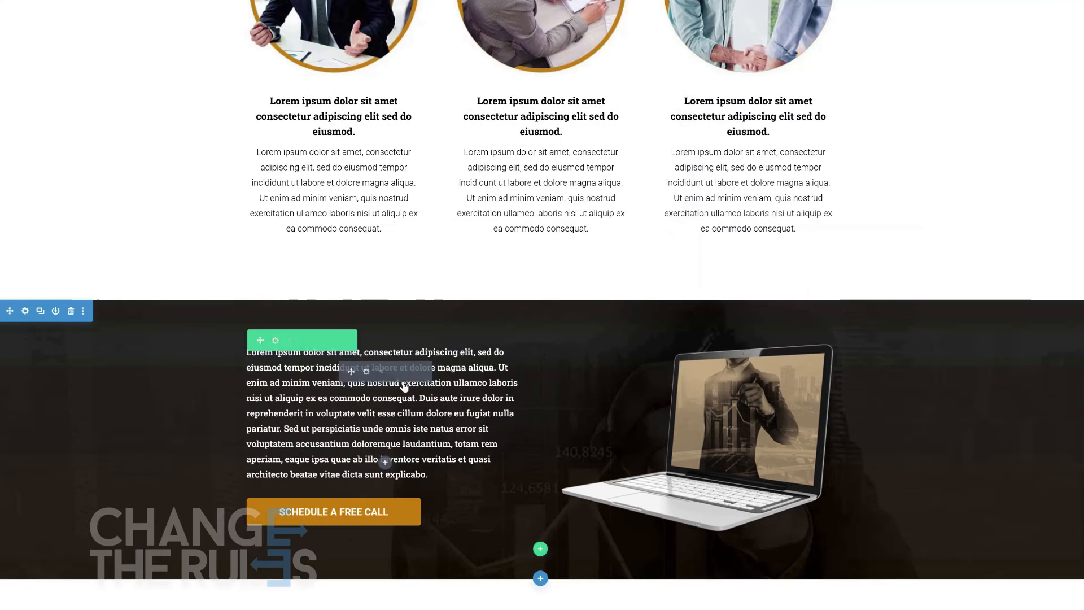
# Step: Set the laptop row's tablet width to 90% and save
pyautogui.click(366, 371)
pyautogui.click(783, 125)
pyautogui.click(763, 282)
pyautogui.click(876, 303)
pyautogui.click(961, 334)
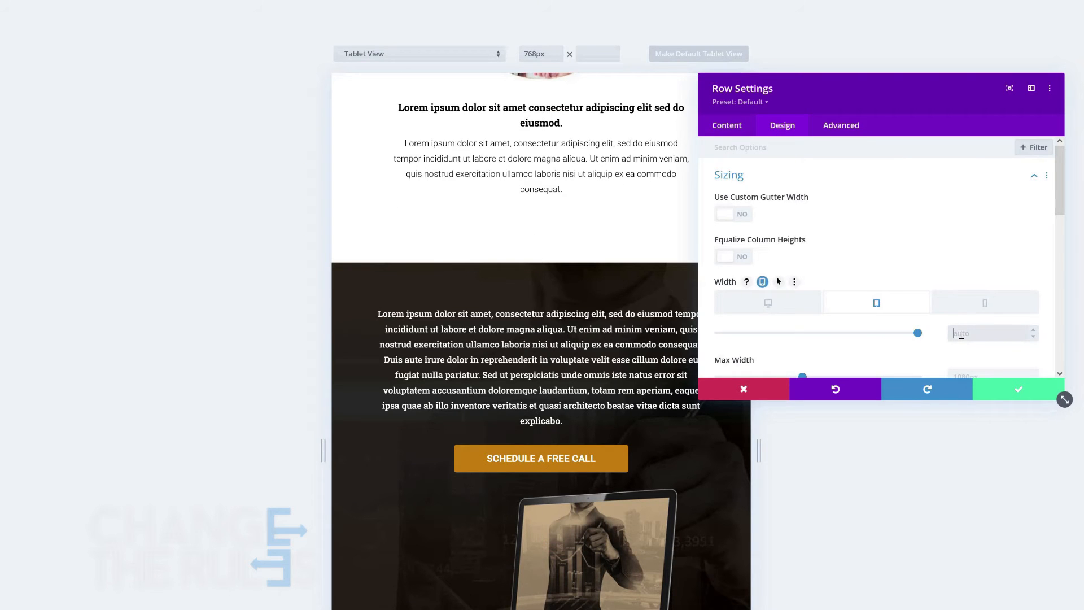
pyautogui.write('90%')
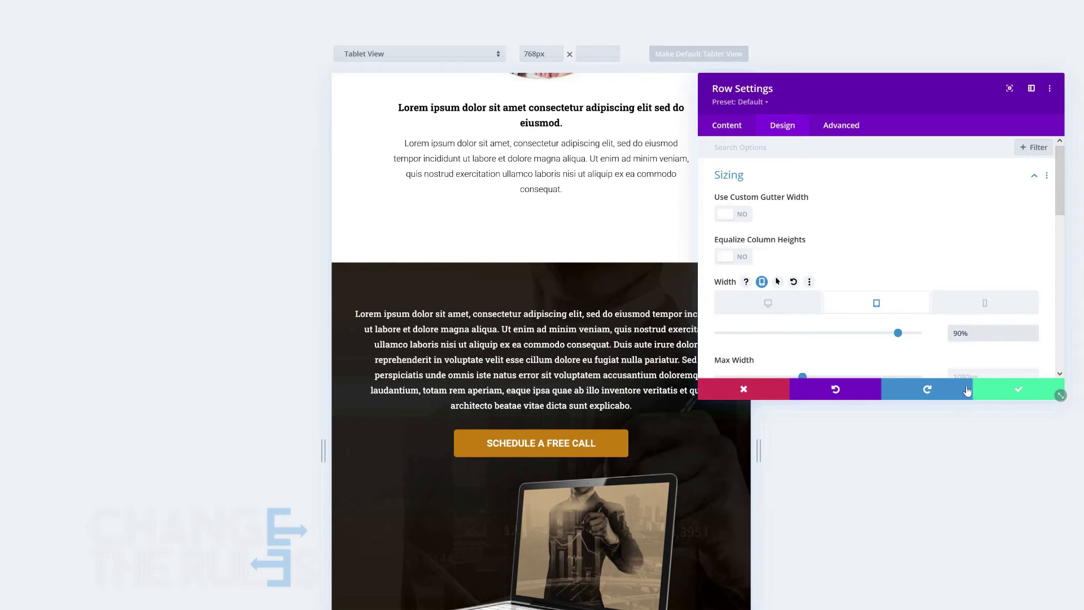
pyautogui.click(996, 389)
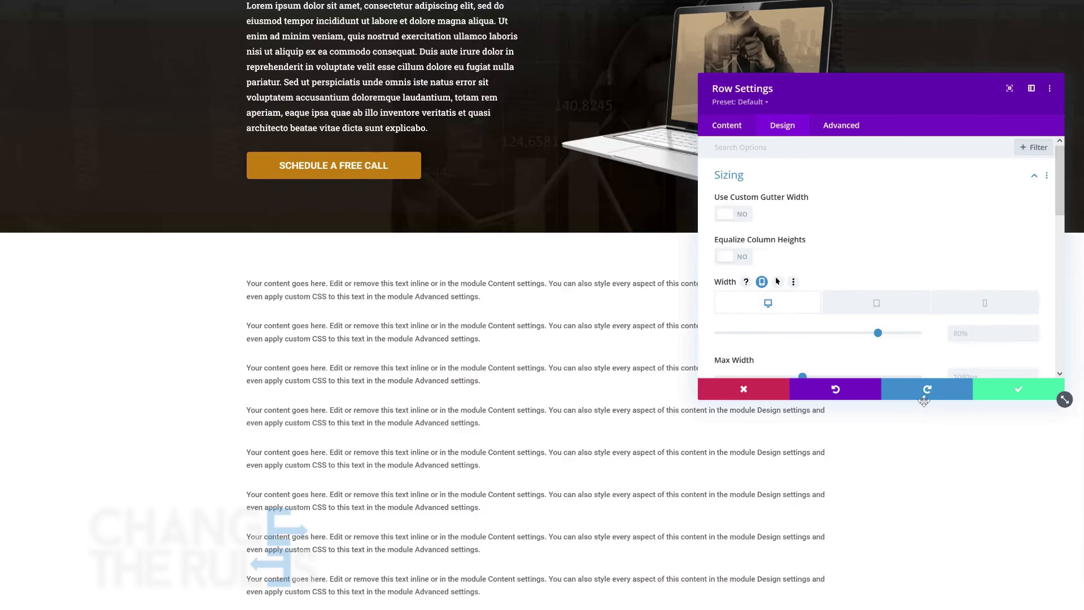
pyautogui.scroll(4, 896, 392)
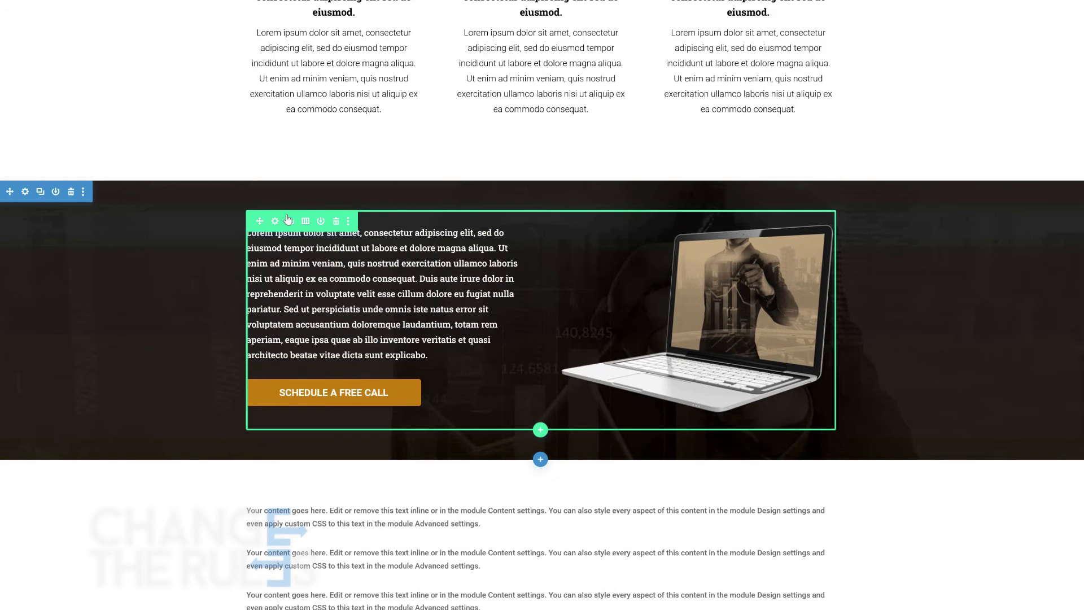
# Step: Duplicate the laptop row and disable the original row on phone and tablet, then save
pyautogui.click(290, 224)
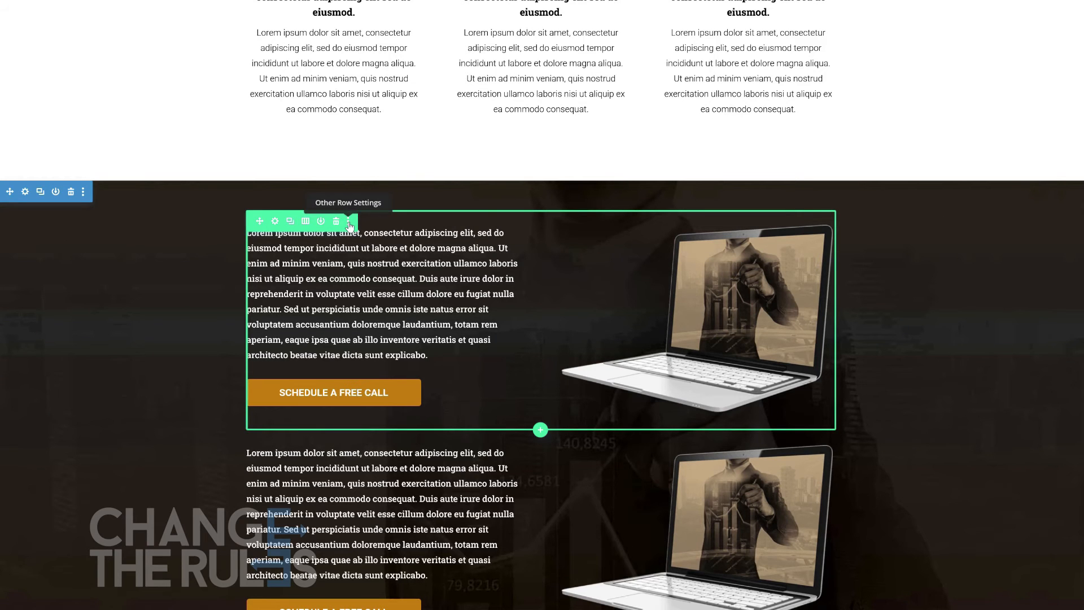
pyautogui.click(276, 221)
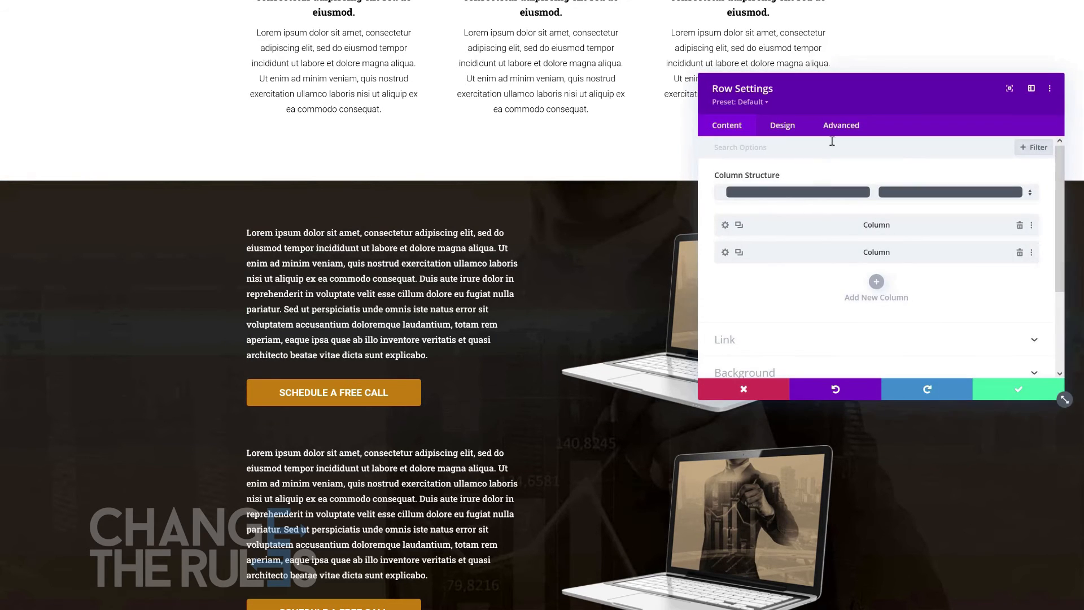
pyautogui.click(836, 128)
pyautogui.click(801, 276)
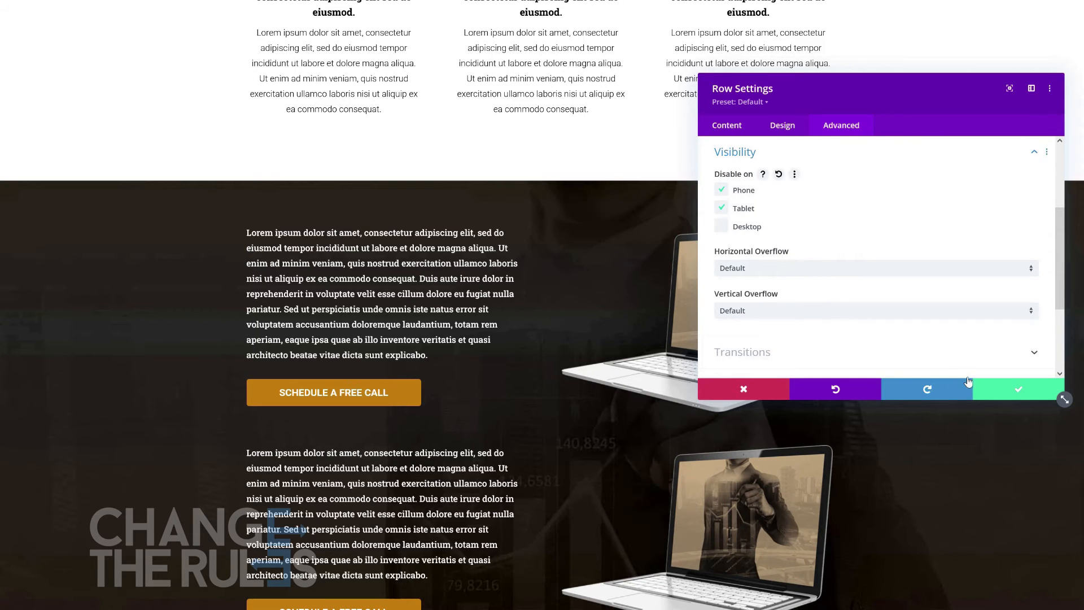
pyautogui.click(1011, 394)
# Step: Disable the duplicated laptop row on desktop and save
pyautogui.scroll(-3, 339, 430)
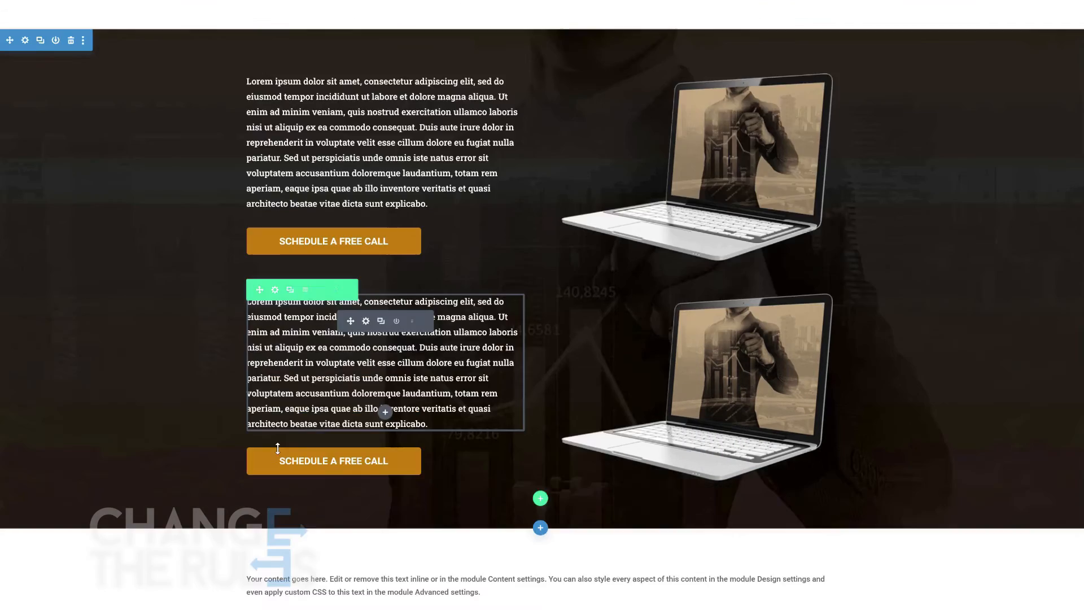
pyautogui.click(275, 290)
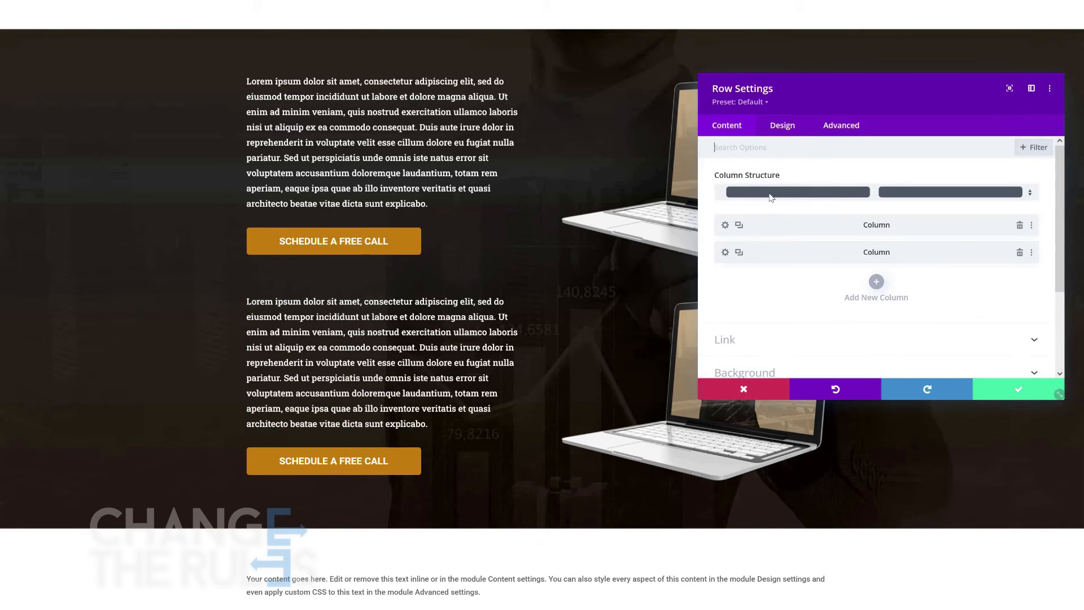
pyautogui.click(824, 131)
pyautogui.click(776, 277)
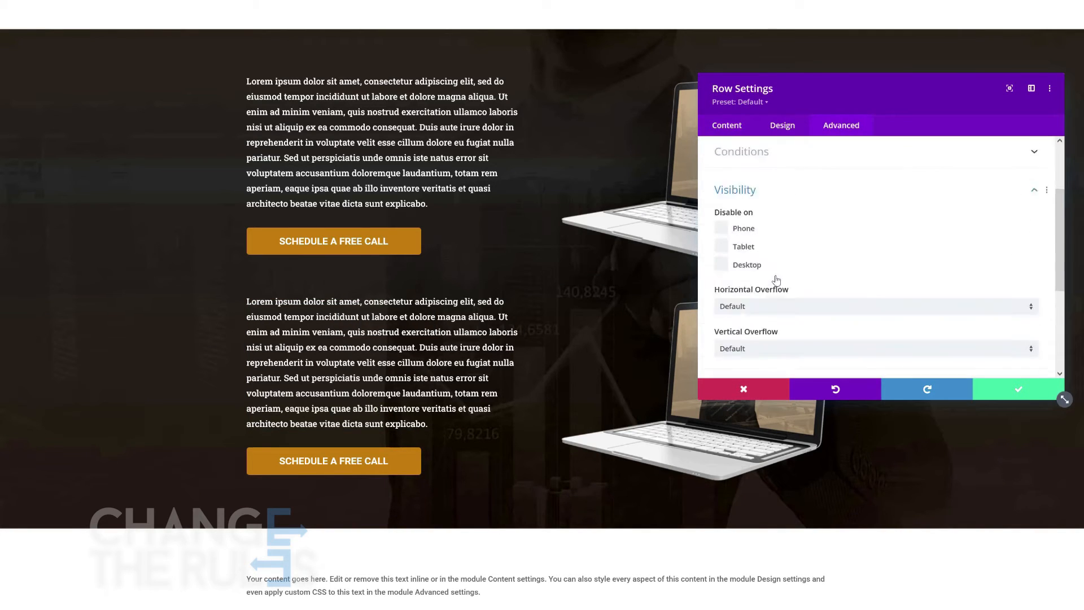
pyautogui.click(722, 225)
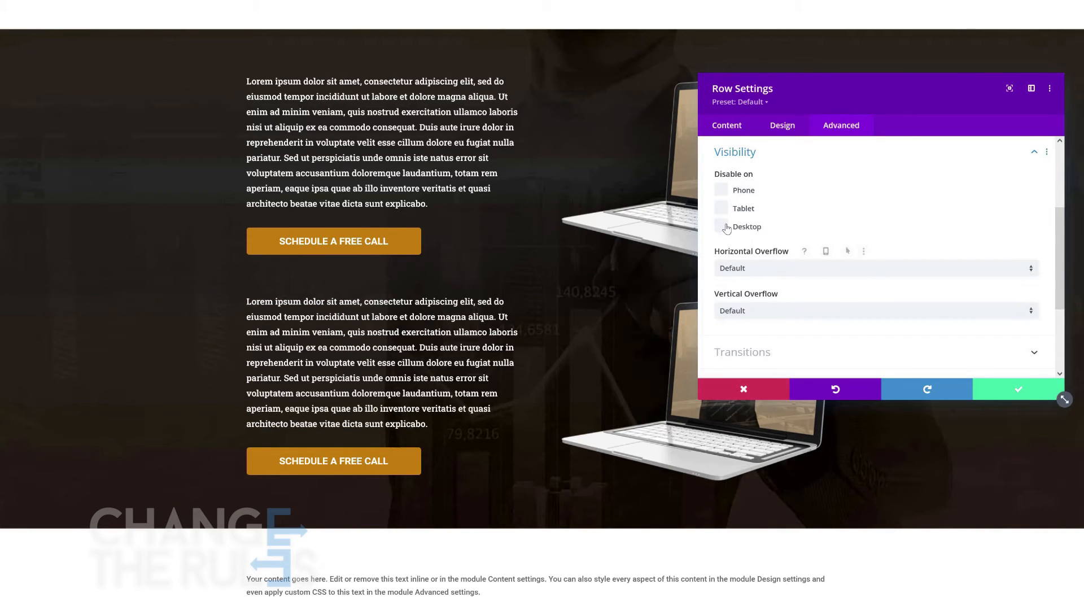
pyautogui.click(992, 391)
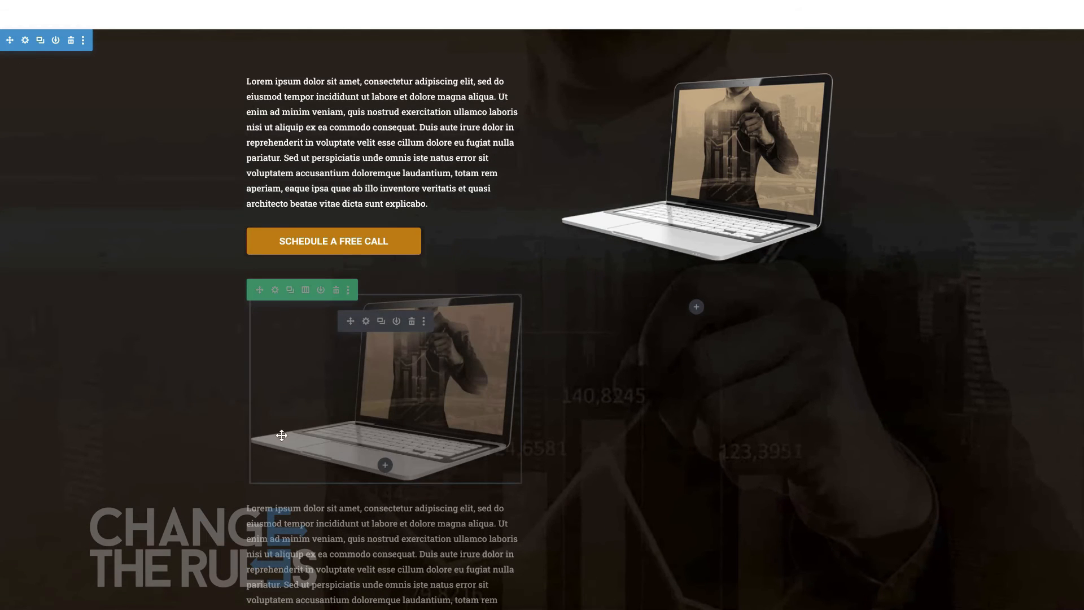
# Step: Rearrange the duplicated row so the laptop image is in the first column and the paragraph and button are in the second
pyautogui.moveTo(351, 528); pyautogui.dragTo(695, 317)
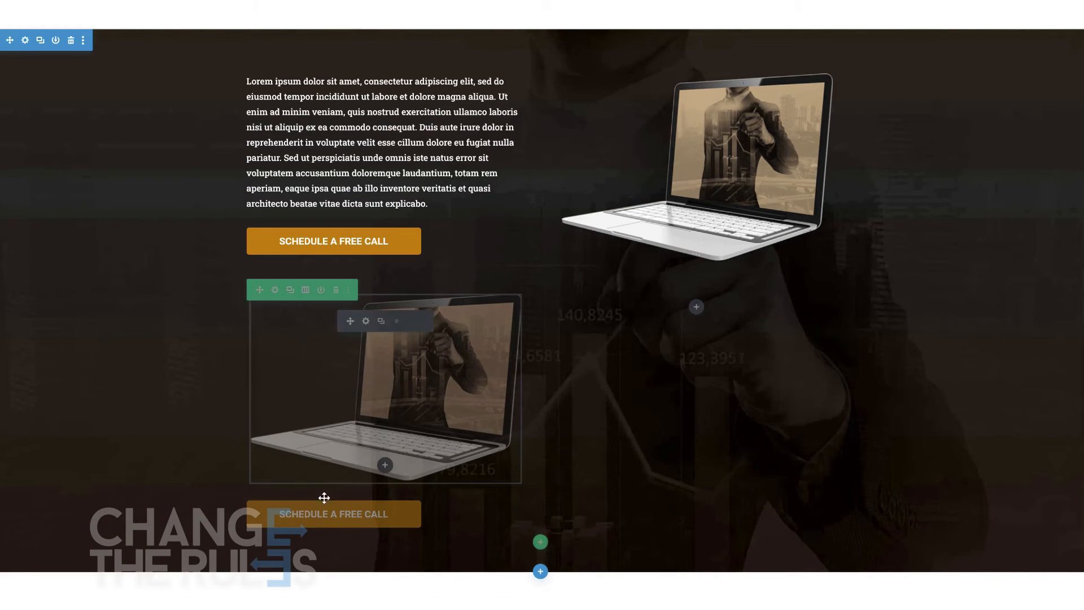
pyautogui.moveTo(347, 506); pyautogui.dragTo(615, 436)
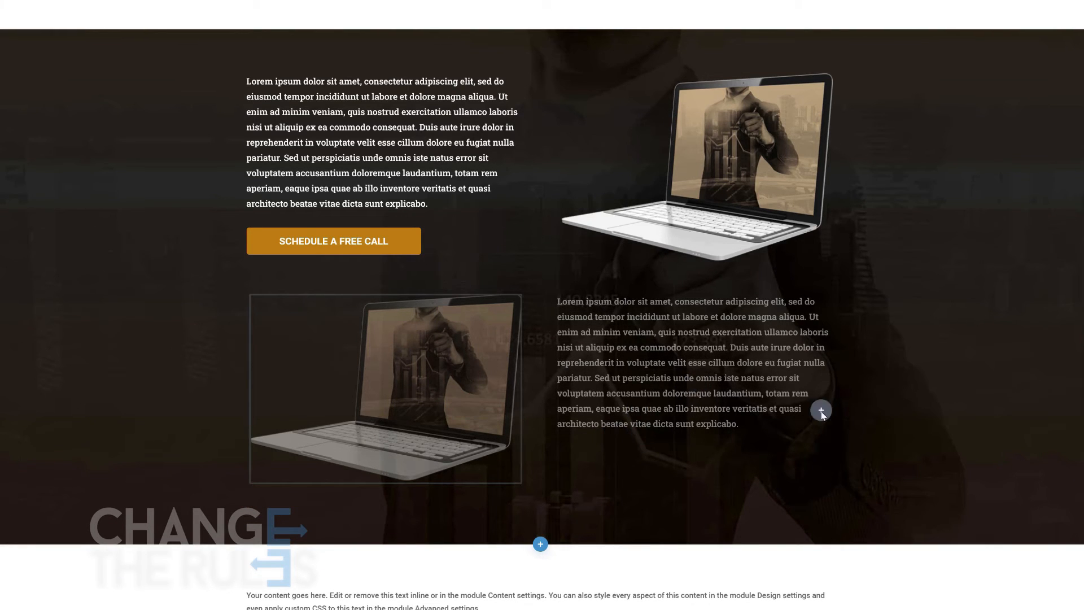
pyautogui.moveTo(682, 445); pyautogui.dragTo(681, 444)
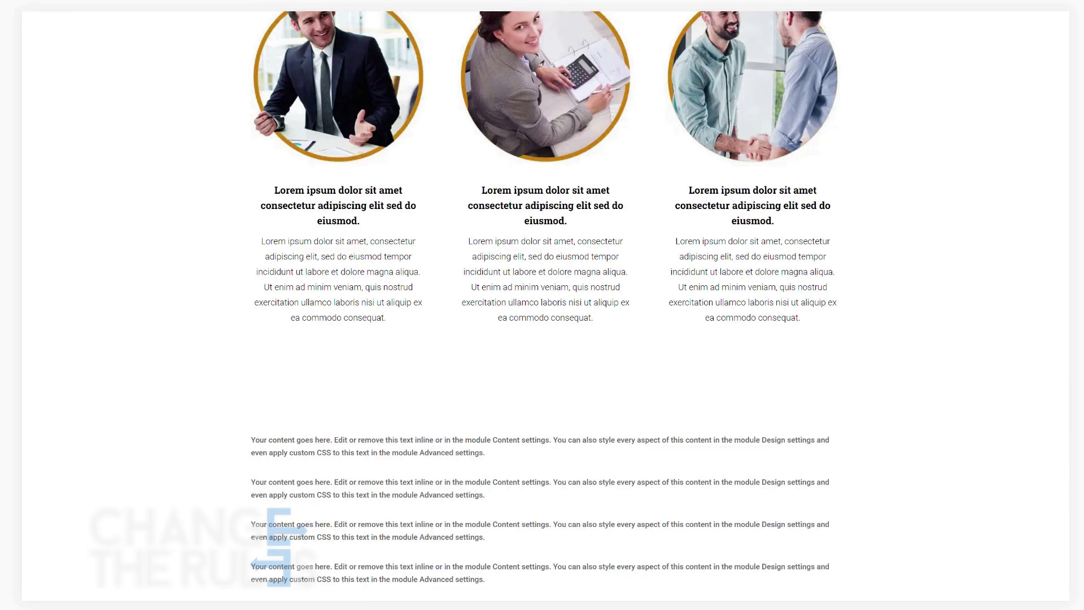
# Step: Reload the responsive preview and check the laptop section's layout at desktop, tablet and phone sizes
pyautogui.press('F5')
pyautogui.scroll(-4, 797, 276)
pyautogui.scroll(4, 797, 276)
pyautogui.scroll(-2, 798, 276)
pyautogui.click(470, 1)
pyautogui.click(470, 75)
pyautogui.scroll(-8, 545, 170)
pyautogui.click(480, 1)
pyautogui.click(479, 30)
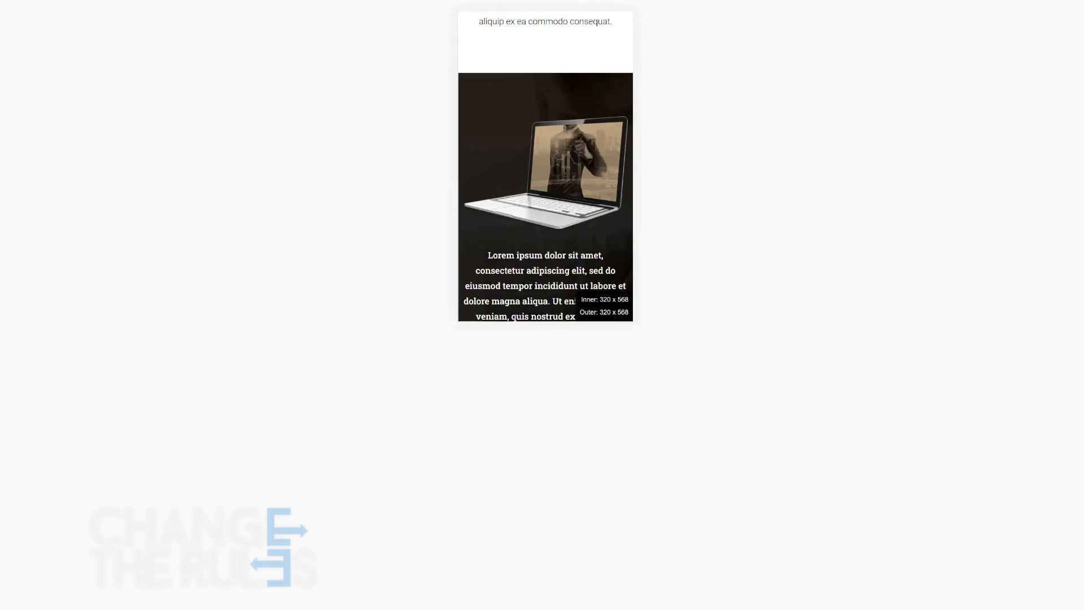
pyautogui.scroll(-5, 558, 167)
pyautogui.scroll(3, 558, 168)
pyautogui.click(480, 1)
pyautogui.click(479, 16)
pyautogui.scroll(3, 660, 302)
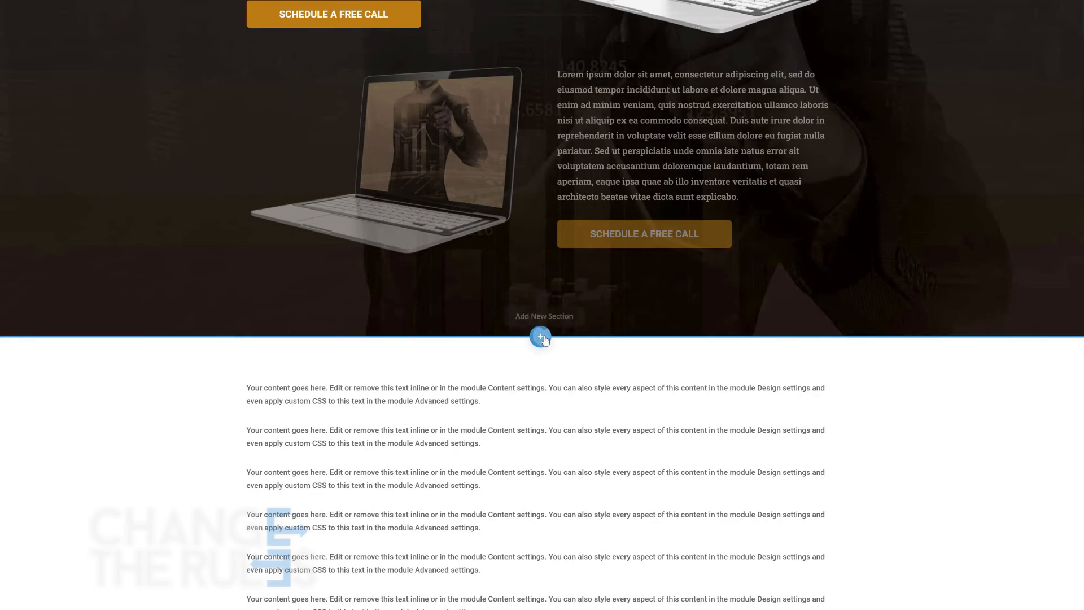
# Step: Duplicate the "We Need To Know Who You Are And Business Nature" section and move the copy below the laptop section
pyautogui.click(540, 338)
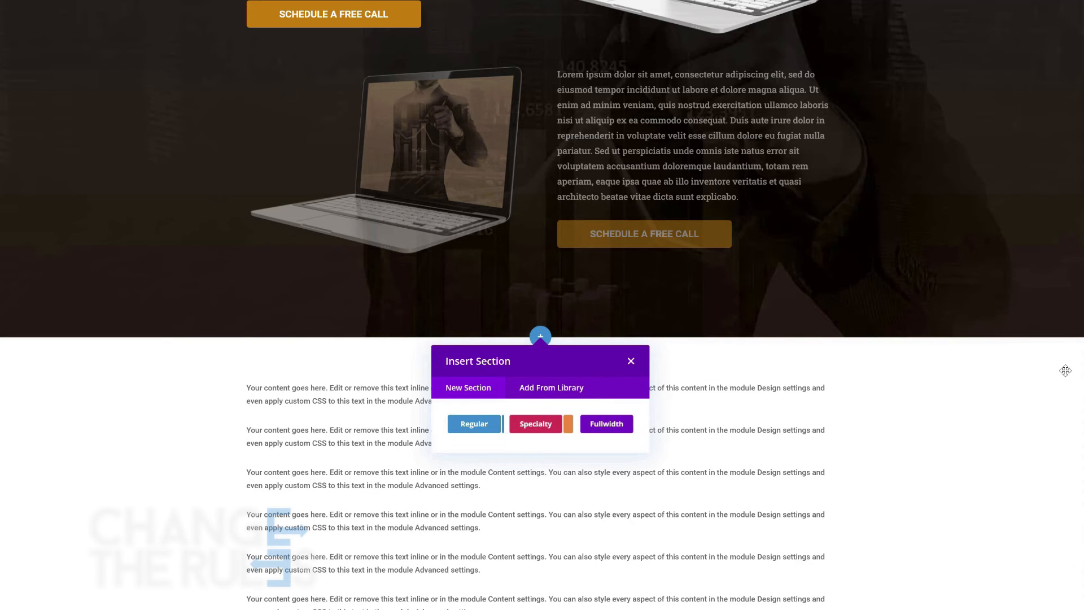
pyautogui.click(928, 371)
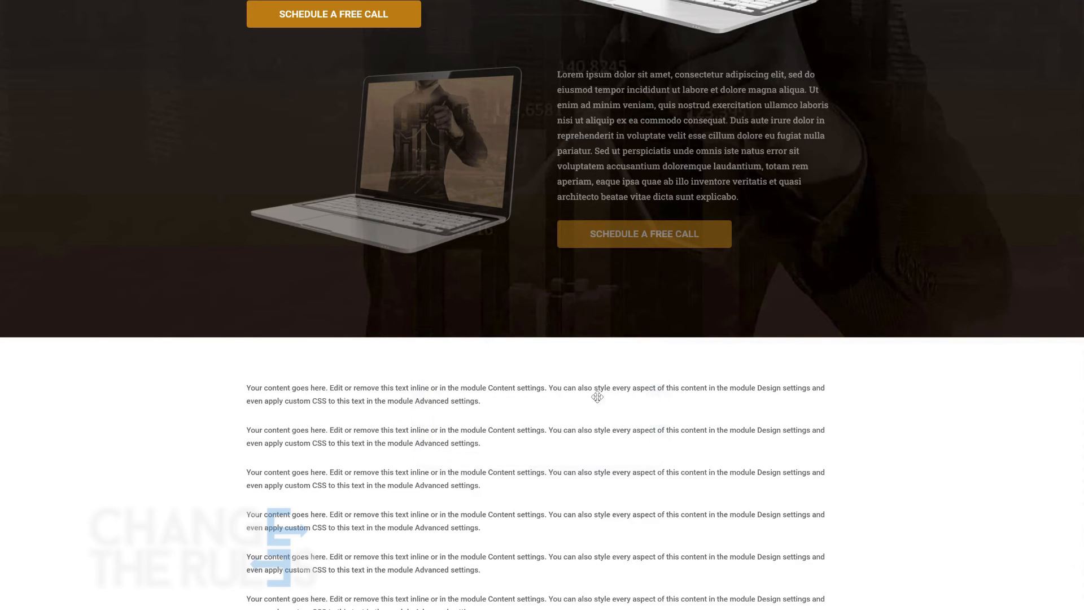
pyautogui.scroll(12, 598, 397)
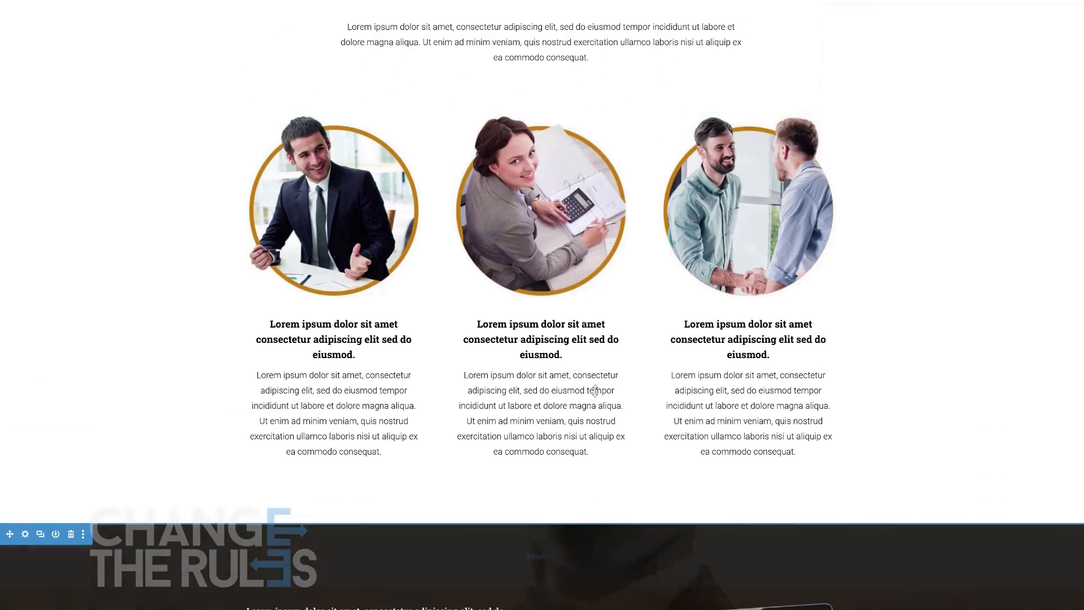
pyautogui.scroll(3, 595, 390)
pyautogui.click(40, 67)
pyautogui.scroll(-7, 59, 345)
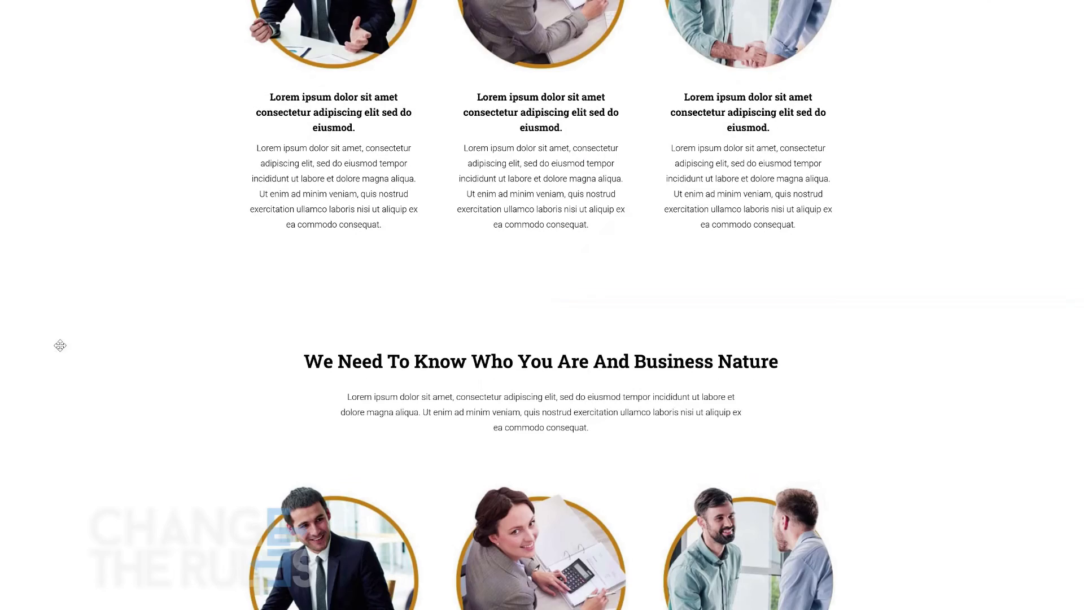
pyautogui.scroll(-1, 97, 501)
pyautogui.moveTo(10, 210); pyautogui.dragTo(107, 431)
pyautogui.scroll(-7, 27, 297)
pyautogui.scroll(-5, 478, 432)
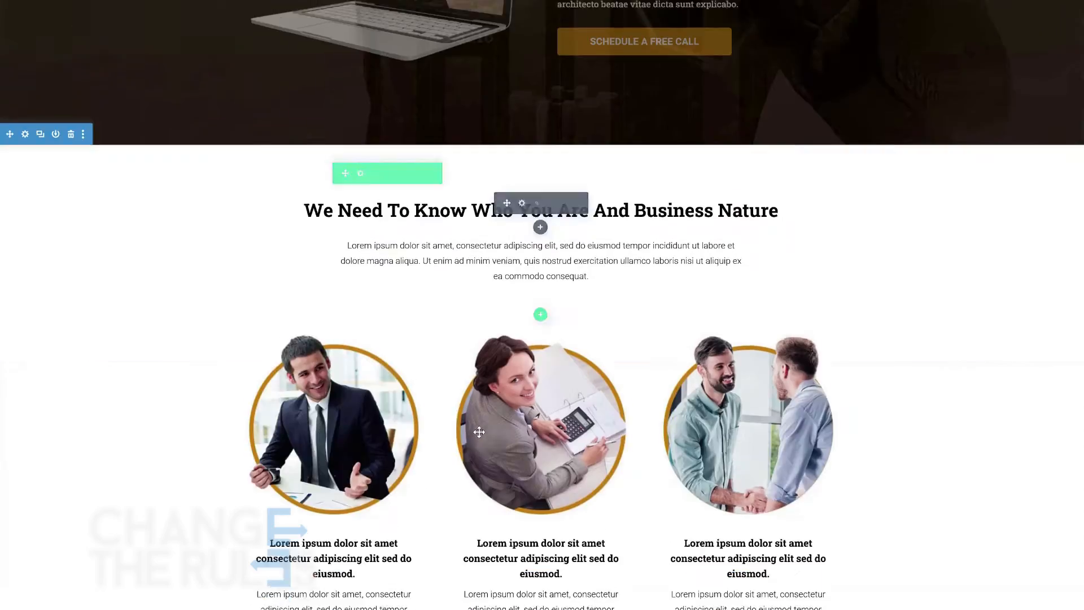
# Step: Delete the image and text modules from the copied section's three-column row and change the row to a single column
pyautogui.scroll(-3, 479, 432)
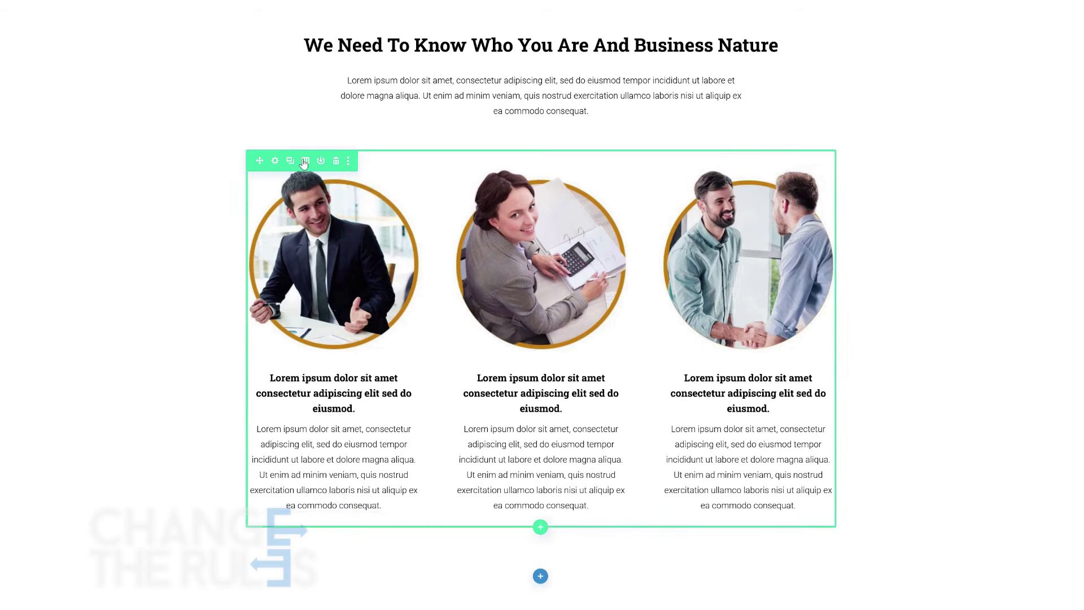
pyautogui.click(359, 192)
pyautogui.scroll(3, 543, 198)
pyautogui.click(567, 343)
pyautogui.click(774, 344)
pyautogui.click(305, 312)
pyautogui.click(237, 377)
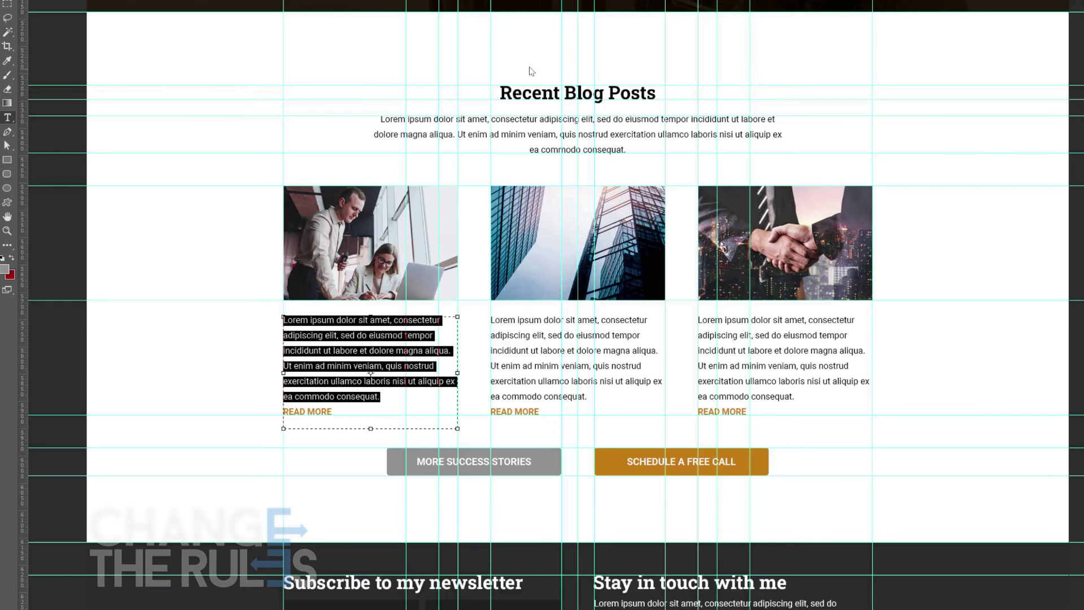
# Step: Copy the "Recent Blog Posts" heading from the Photoshop design, replace the copied section's heading in Divi with it, and save
pyautogui.click(544, 95)
pyautogui.doubleClick(541, 95)
pyautogui.hotkey('ctrl', 'c')
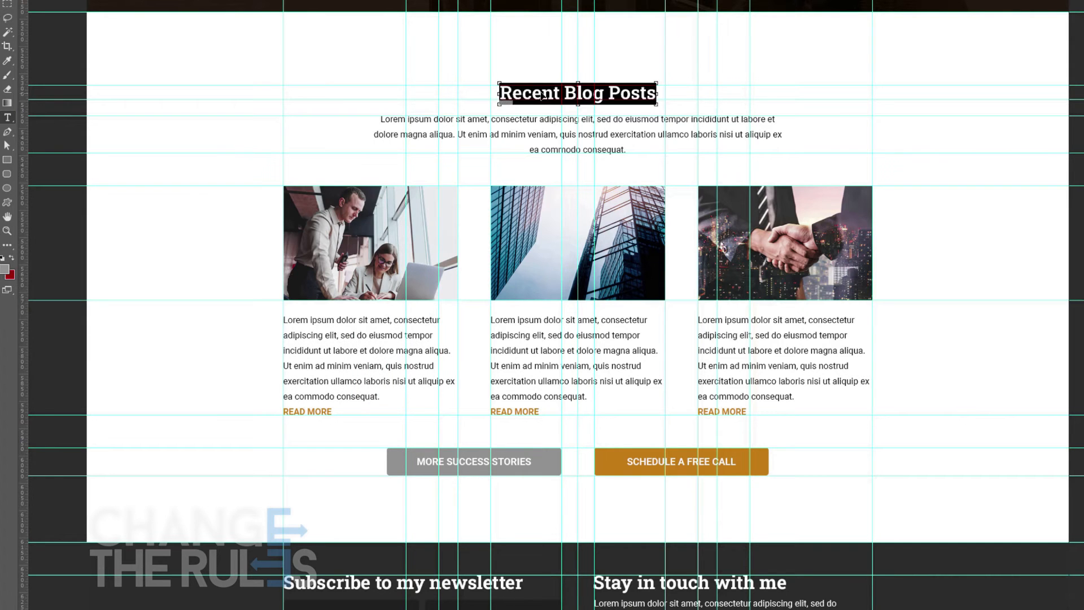
pyautogui.moveTo(557, 181); pyautogui.dragTo(571, 287)
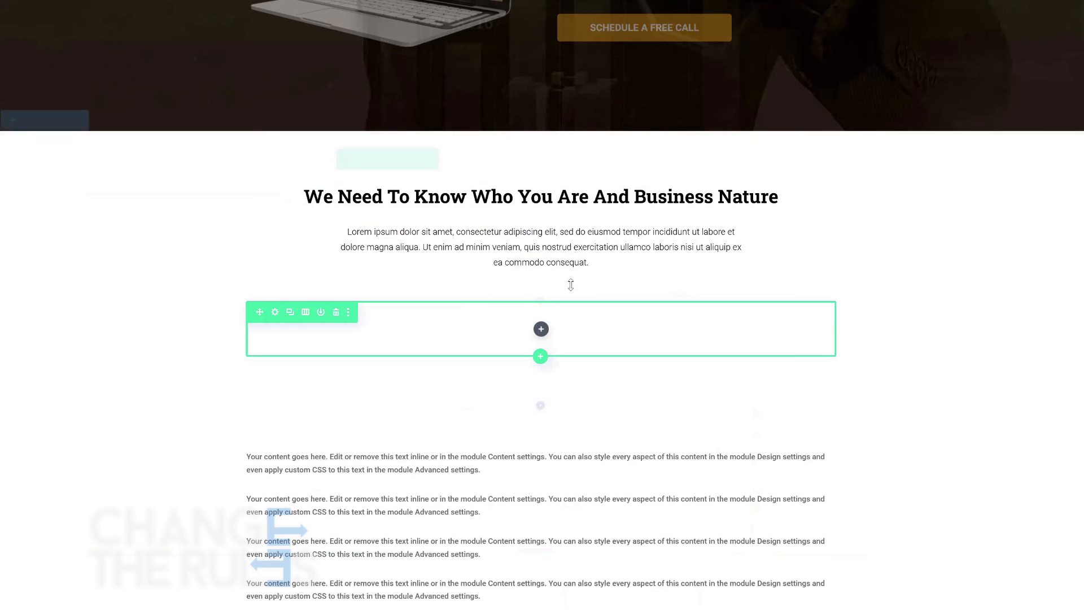
pyautogui.moveTo(523, 195)
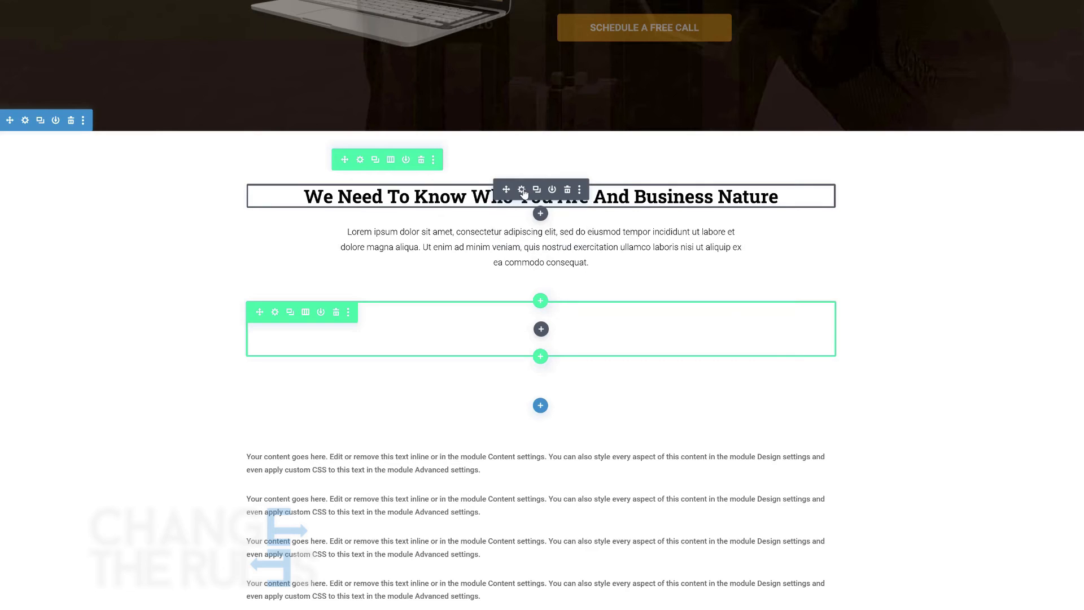
pyautogui.click(522, 189)
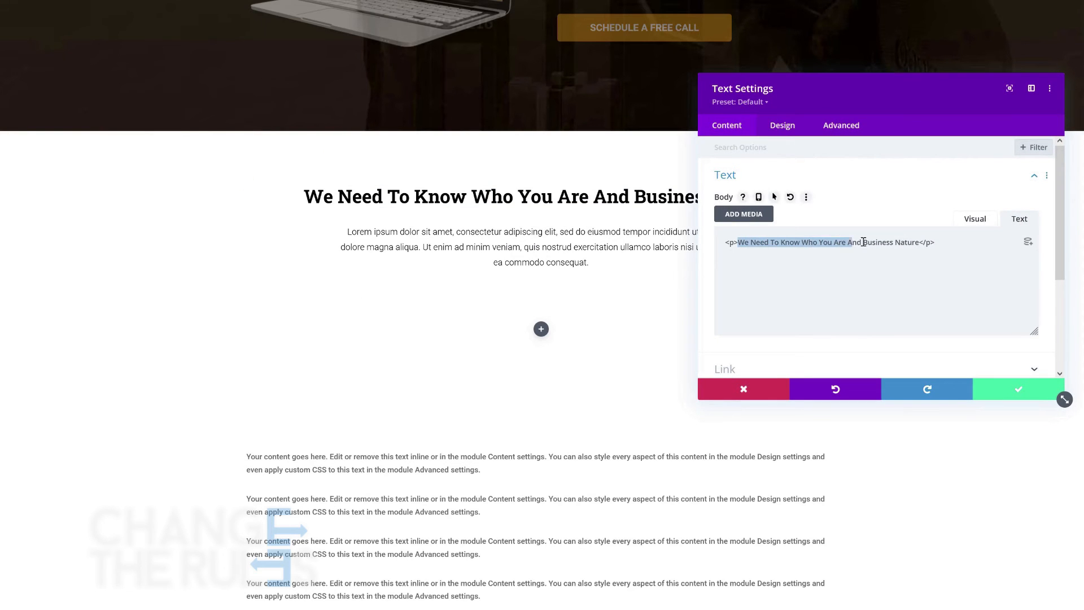
pyautogui.hotkey('ctrl', 'v')
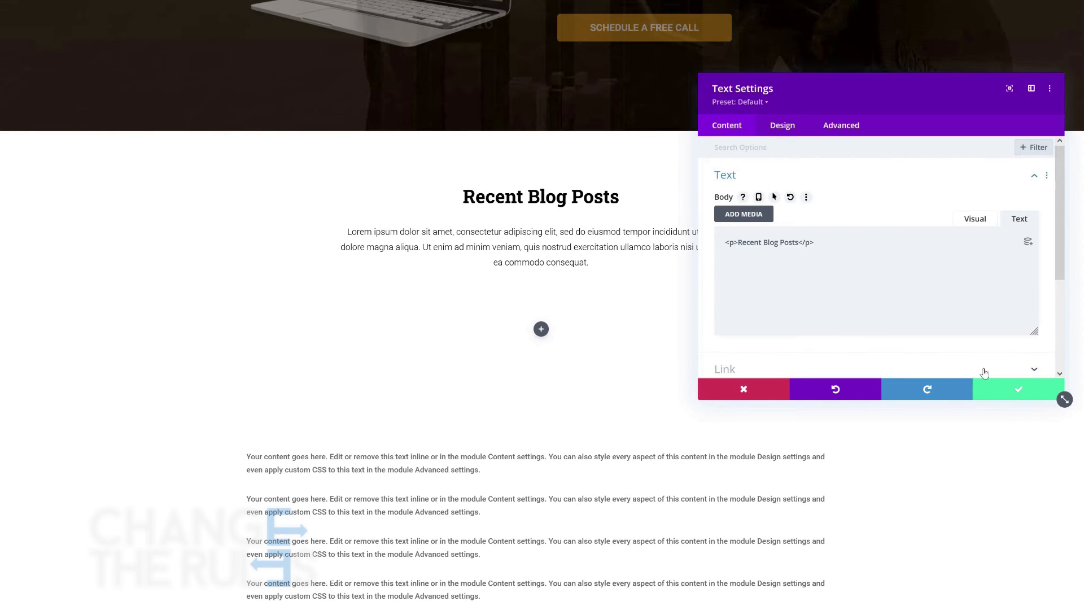
pyautogui.click(1001, 396)
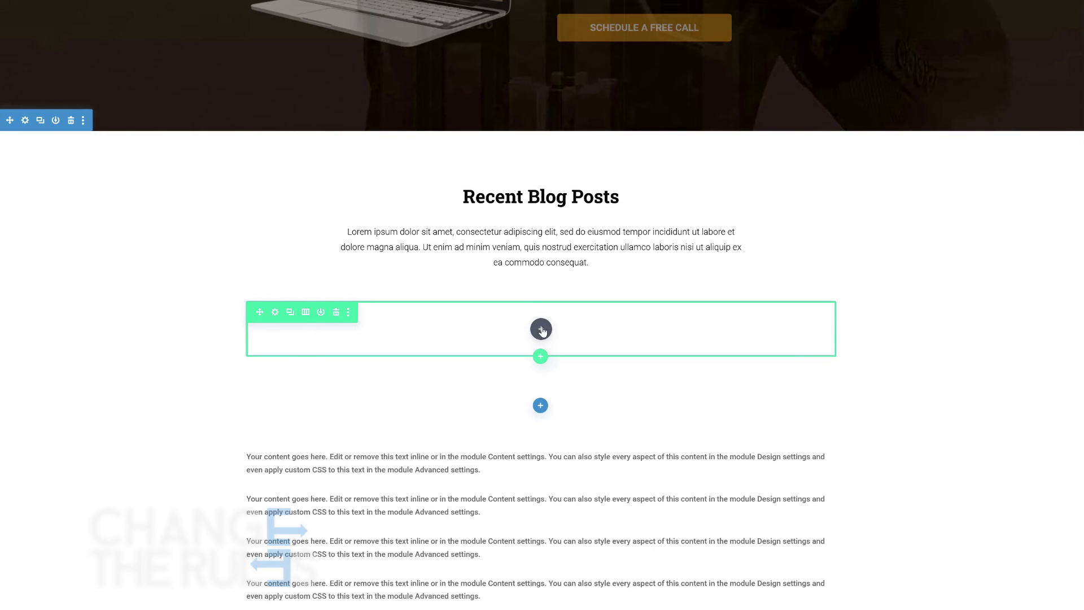
# Step: Insert a Blog module in the empty row and set its post count to 3
pyautogui.click(541, 330)
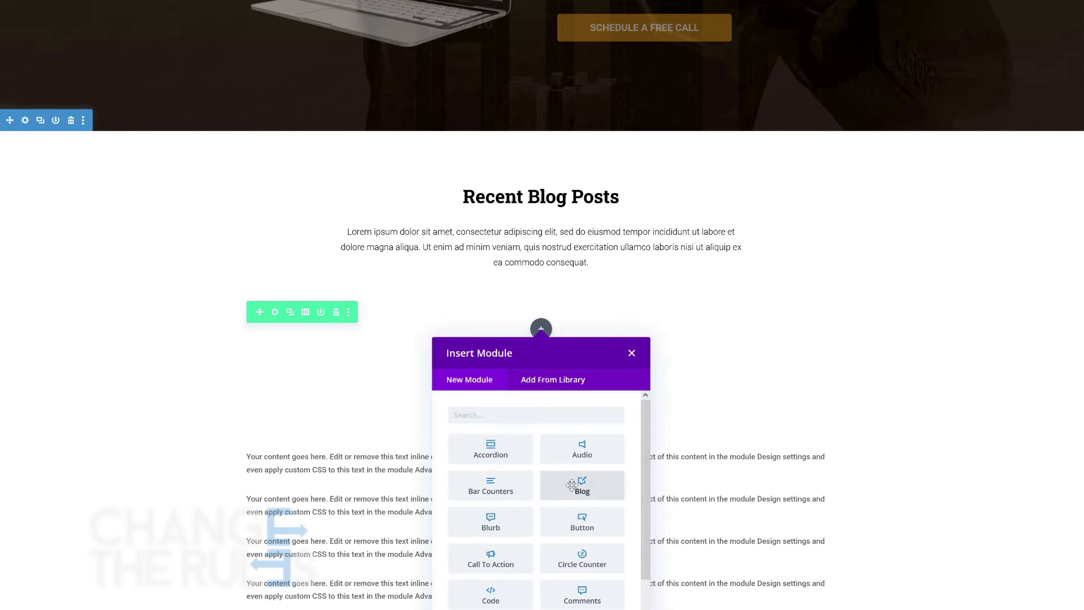
pyautogui.click(572, 485)
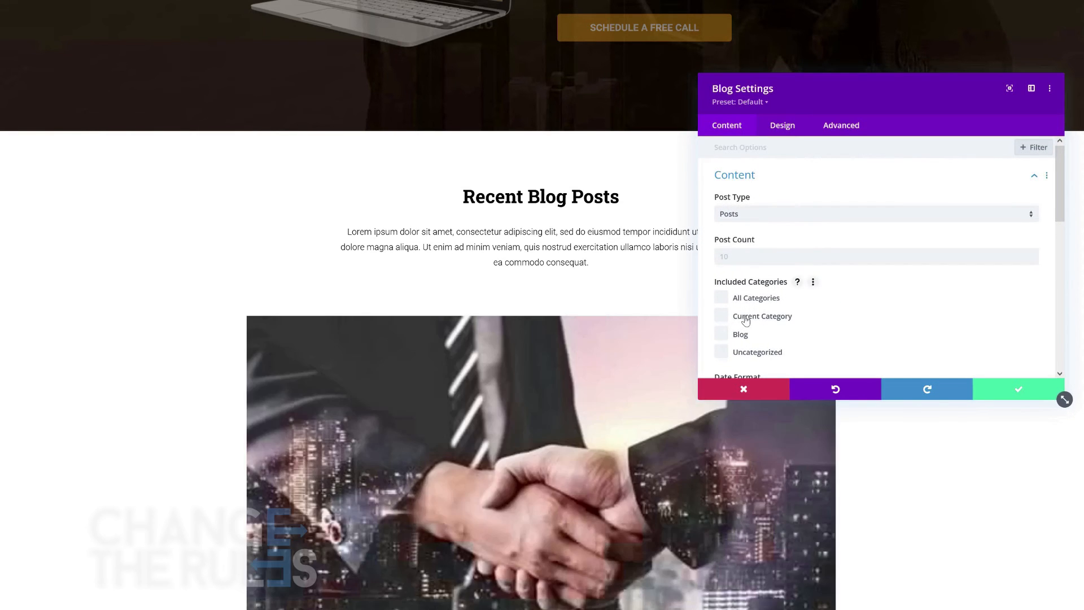
pyautogui.click(768, 256)
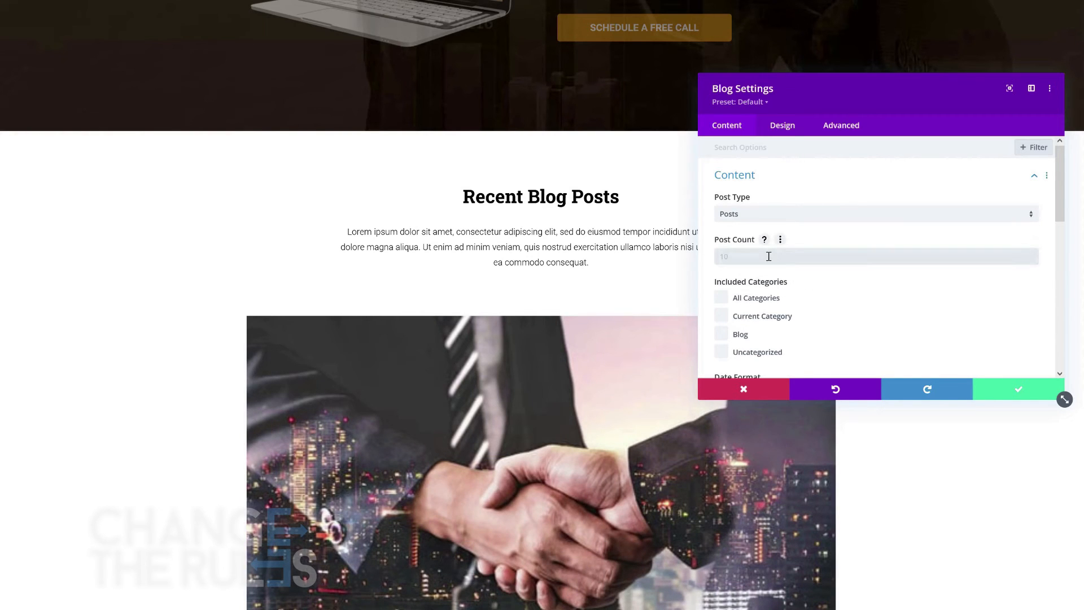
pyautogui.write('3')
# Step: Change the blog module's layout to Grid
pyautogui.click(779, 126)
pyautogui.click(779, 179)
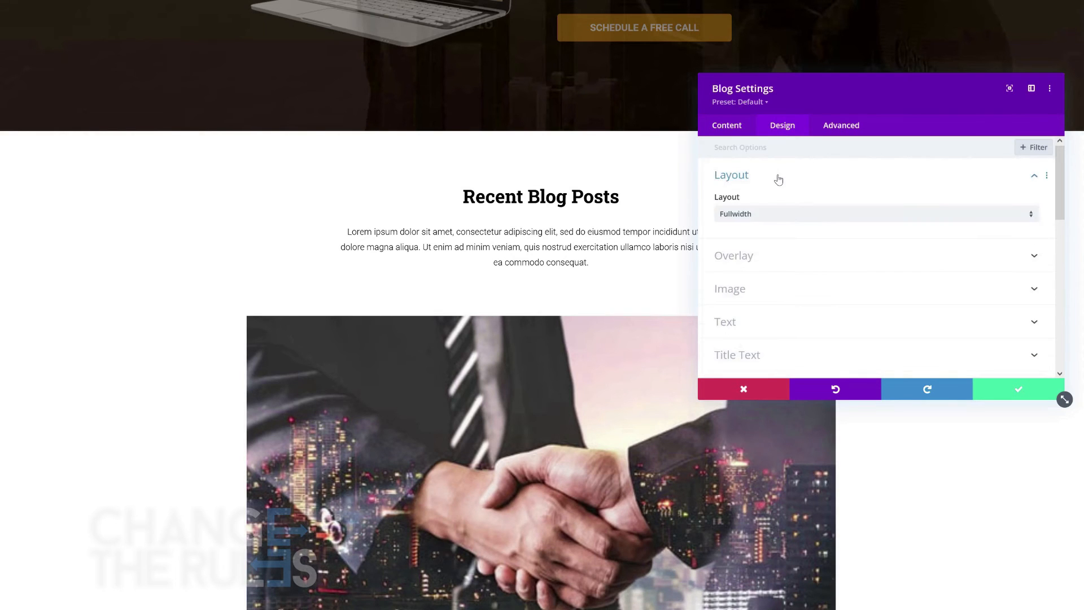
pyautogui.click(774, 215)
pyautogui.click(773, 244)
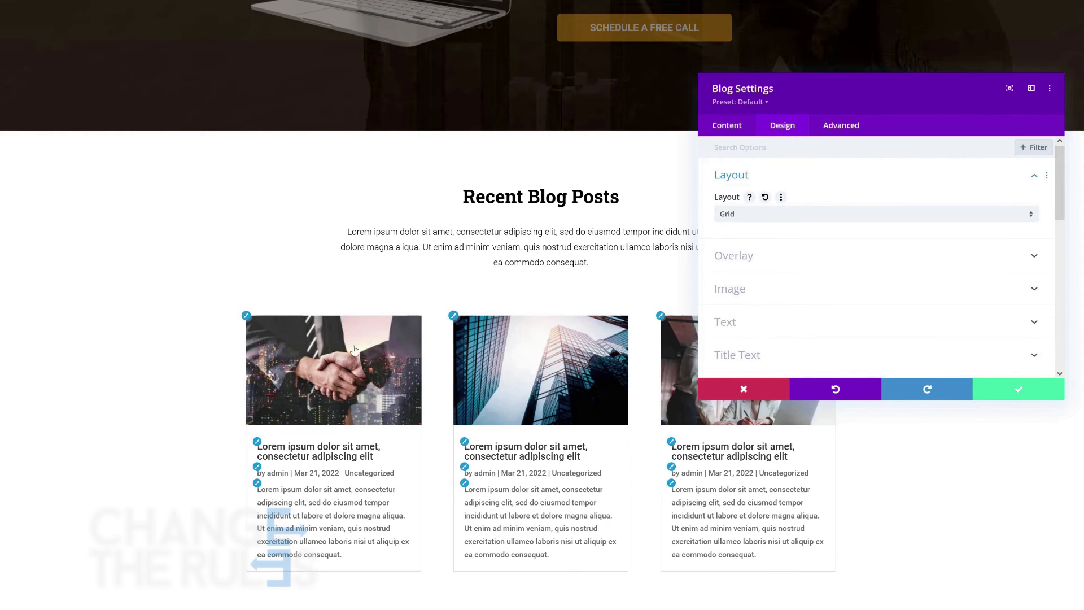
pyautogui.click(730, 289)
pyautogui.scroll(-3, 712, 271)
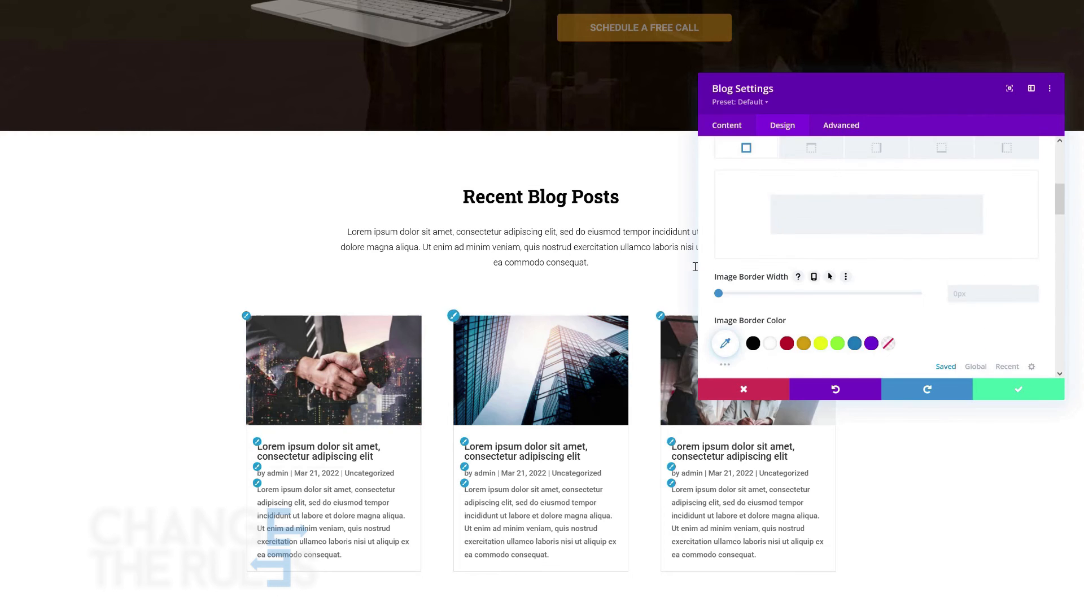
pyautogui.scroll(2, 709, 226)
# Step: Show the read more link and hide the author, date and categories in the blog module's elements
pyautogui.click(727, 125)
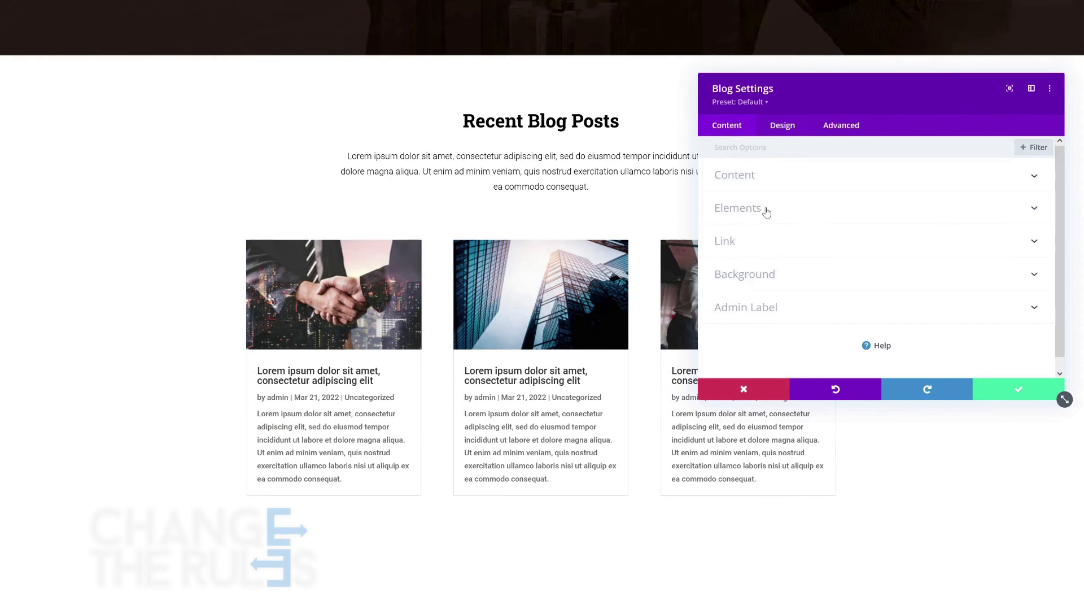
pyautogui.click(737, 207)
pyautogui.click(723, 277)
pyautogui.click(724, 318)
pyautogui.click(725, 361)
# Step: Set the blog module's grid layout border width to 0px
pyautogui.click(782, 125)
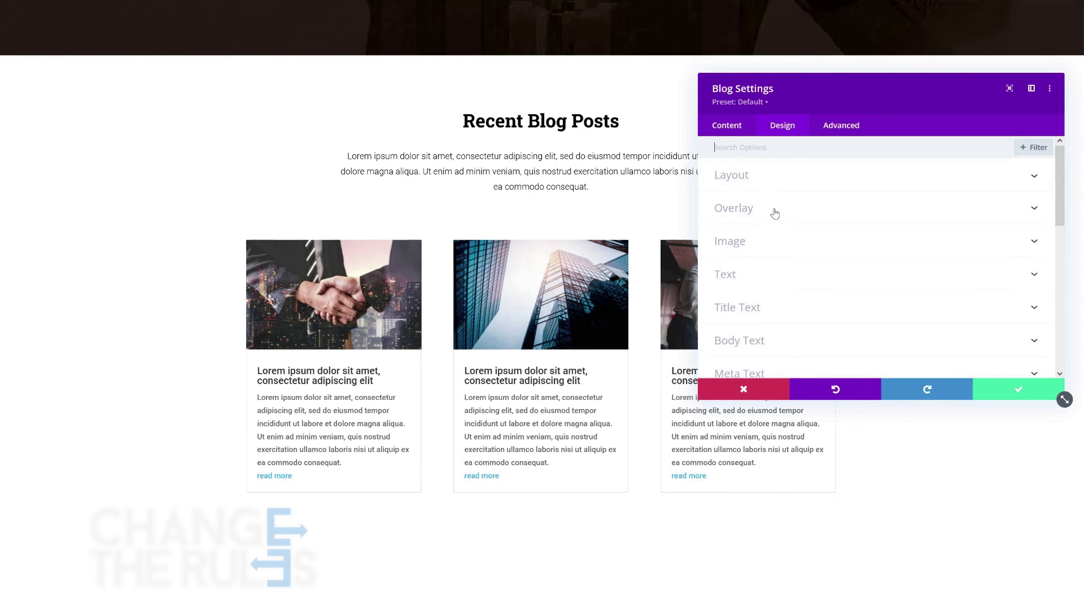
pyautogui.scroll(-5, 774, 213)
pyautogui.click(732, 314)
pyautogui.scroll(-2, 732, 288)
pyautogui.scroll(-2, 732, 289)
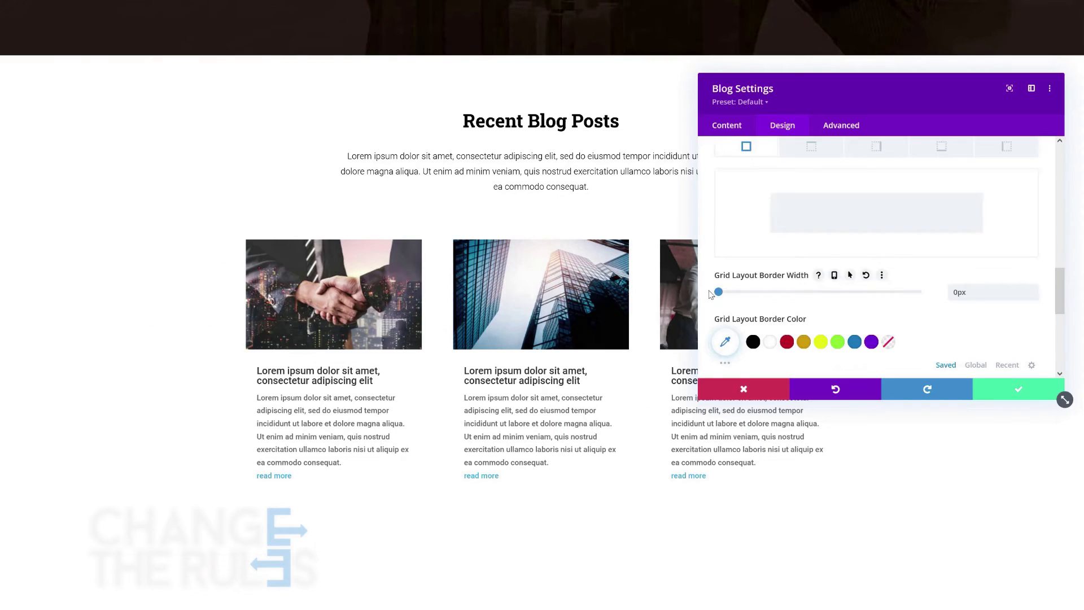
# Step: Save the blog module's border change and check the Recent Blog Posts section in the Photoshop design
pyautogui.click(1010, 390)
pyautogui.click(525, 292)
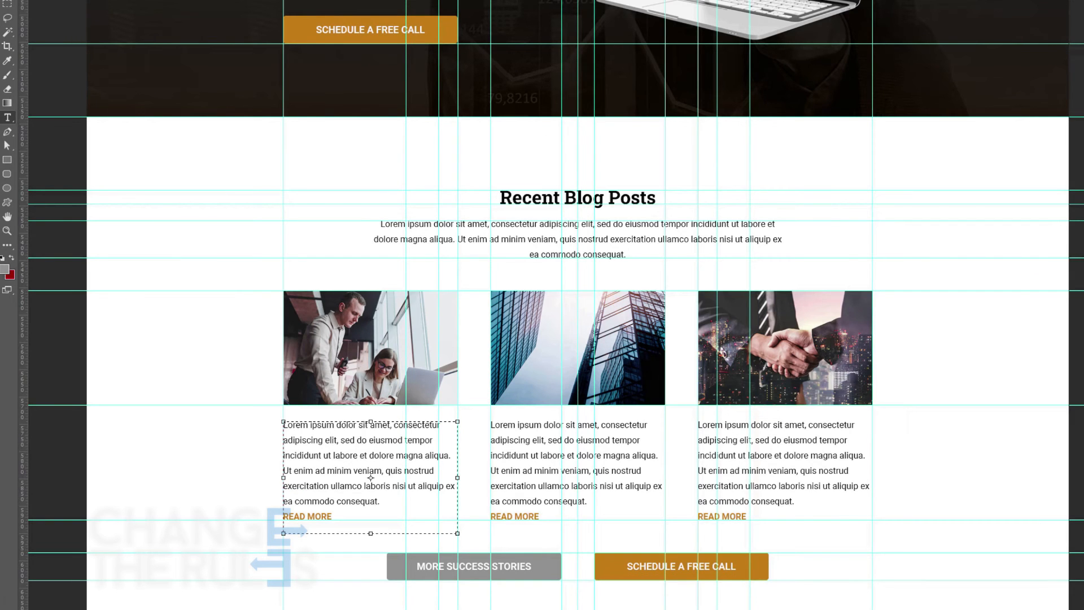
pyautogui.hotkey('alt', 'Tab')
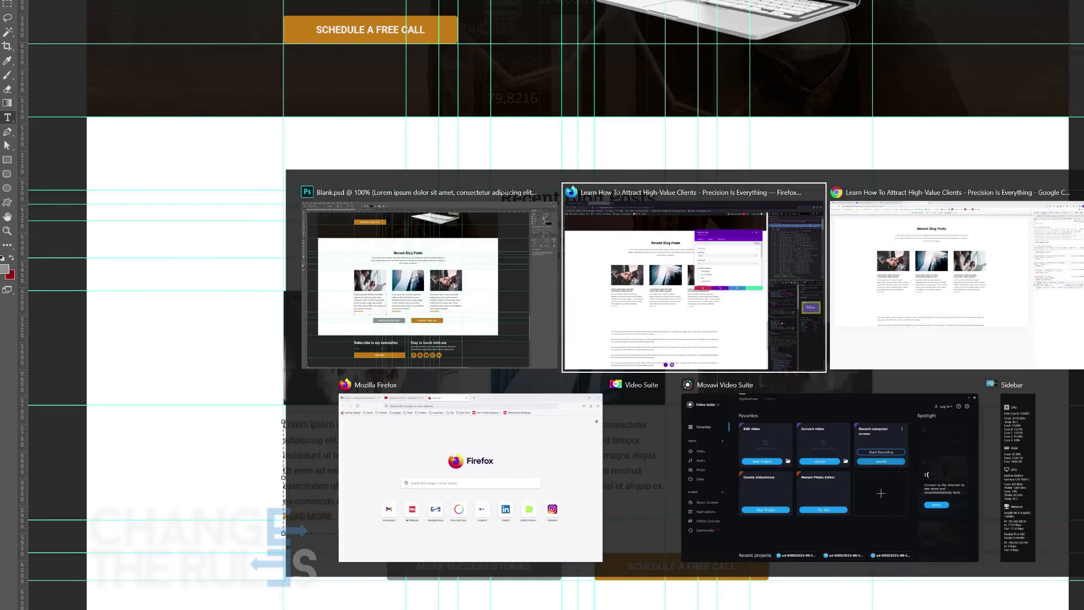
# Step: Review the blog module's content and element options, including the excerpt settings
pyautogui.scroll(-6, 778, 291)
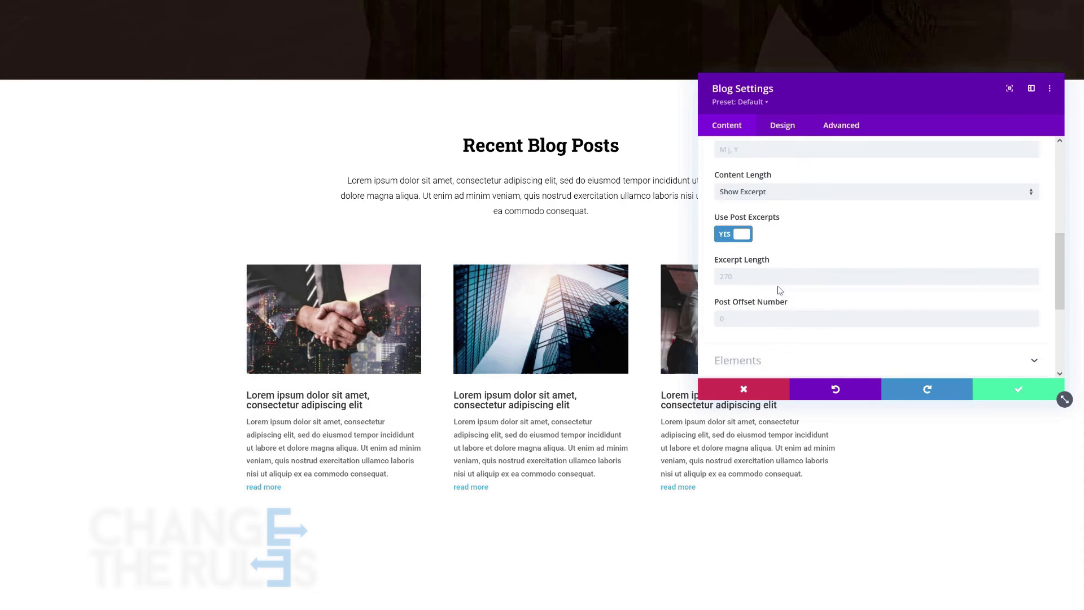
pyautogui.click(778, 290)
pyautogui.scroll(-4, 778, 290)
pyautogui.scroll(5, 778, 290)
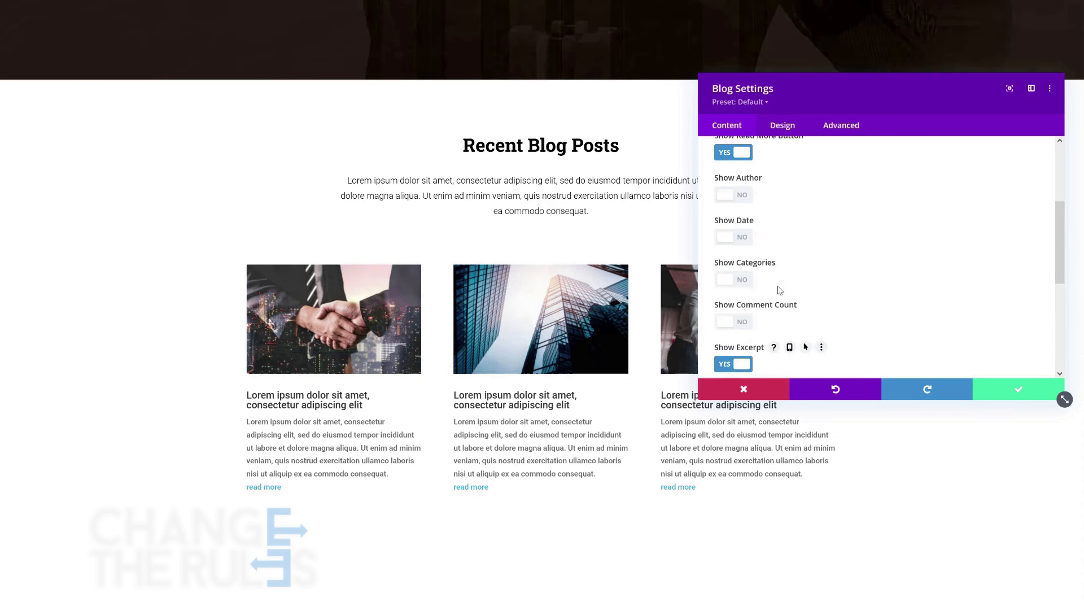
pyautogui.click(802, 178)
pyautogui.scroll(-5, 796, 237)
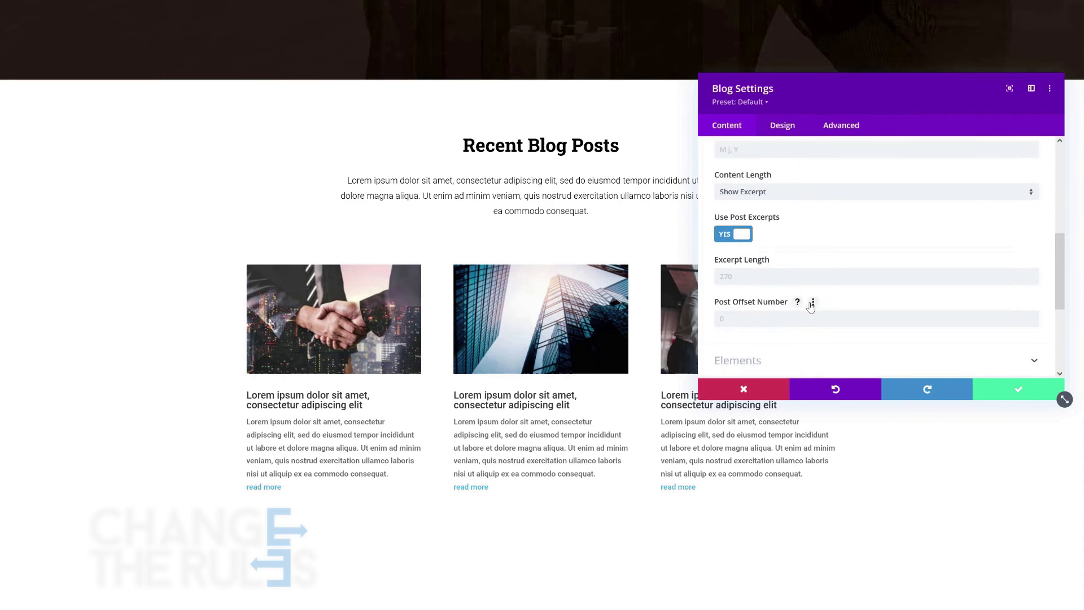
pyautogui.scroll(-6, 802, 295)
# Step: Set the blog title font to black Roboto Slab with a 28px desktop line height
pyautogui.click(783, 124)
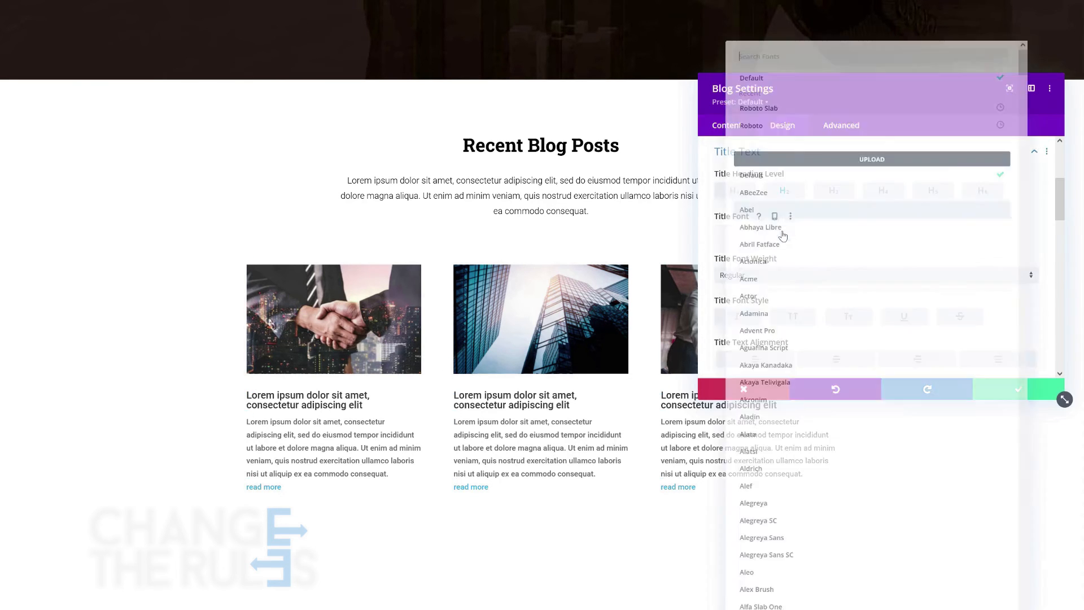
pyautogui.scroll(-7, 785, 276)
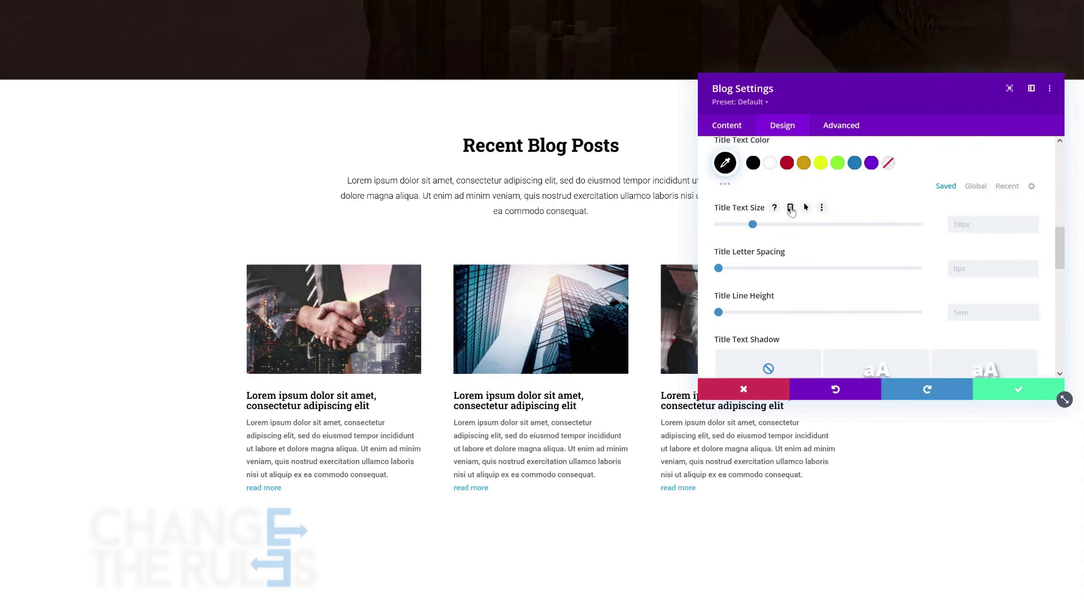
pyautogui.click(800, 249)
pyautogui.click(982, 301)
pyautogui.write('28')
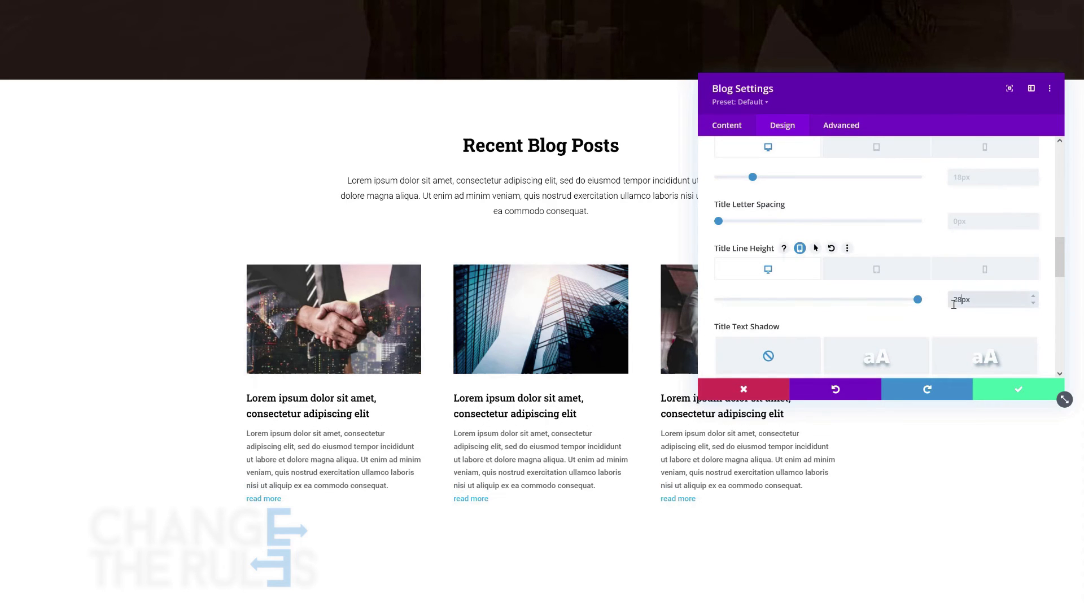
# Step: Set the blog title's phone text size to 16px and phone line height to 26px
pyautogui.scroll(-1, 954, 305)
pyautogui.scroll(2, 959, 254)
pyautogui.click(983, 194)
pyautogui.click(985, 225)
pyautogui.write('16')
pyautogui.click(983, 346)
pyautogui.write('26')
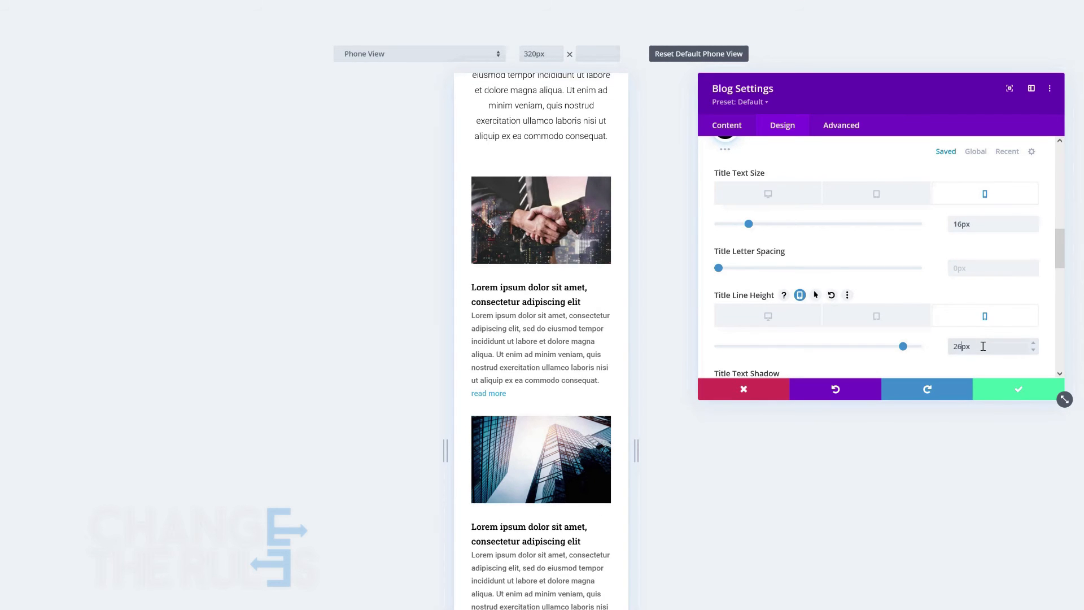
pyautogui.click(768, 193)
# Step: Style the blog body text as black Roboto at 16px and edit its line height
pyautogui.scroll(5, 748, 271)
pyautogui.click(751, 155)
pyautogui.click(751, 192)
pyautogui.click(796, 225)
pyautogui.click(791, 105)
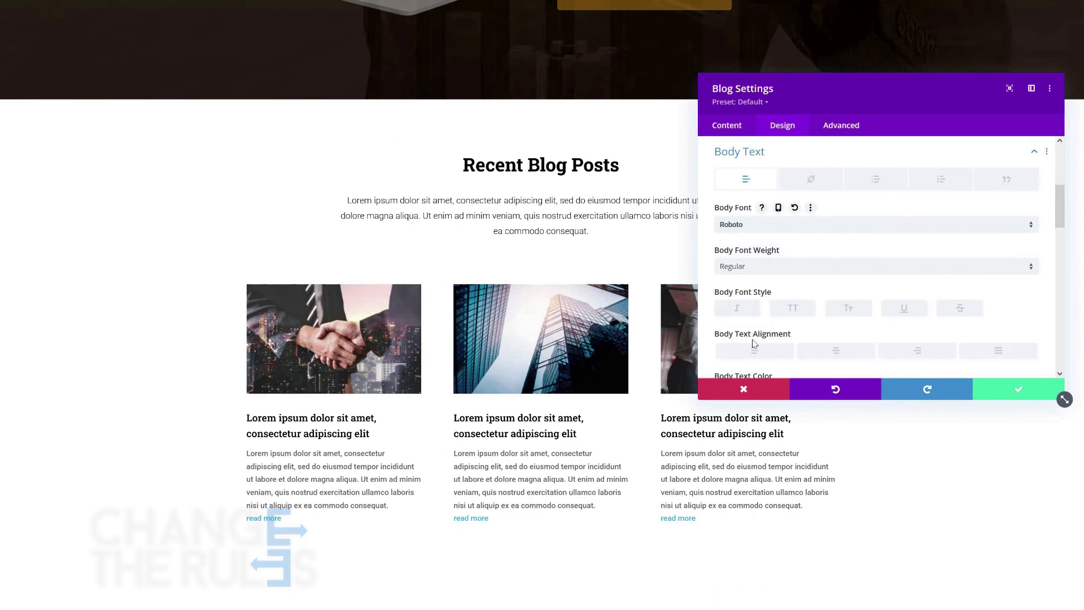
pyautogui.scroll(-4, 750, 347)
pyautogui.click(988, 216)
pyautogui.write('16')
pyautogui.click(986, 309)
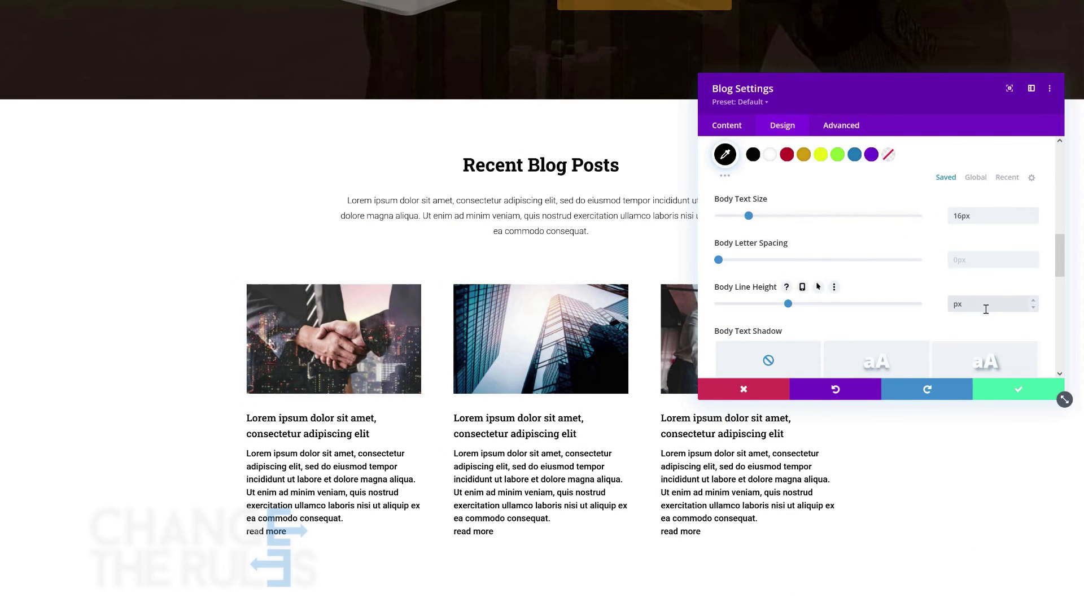
# Step: Make the blog module's read more text uppercase and colour it gold
pyautogui.scroll(-5, 825, 230)
pyautogui.click(825, 225)
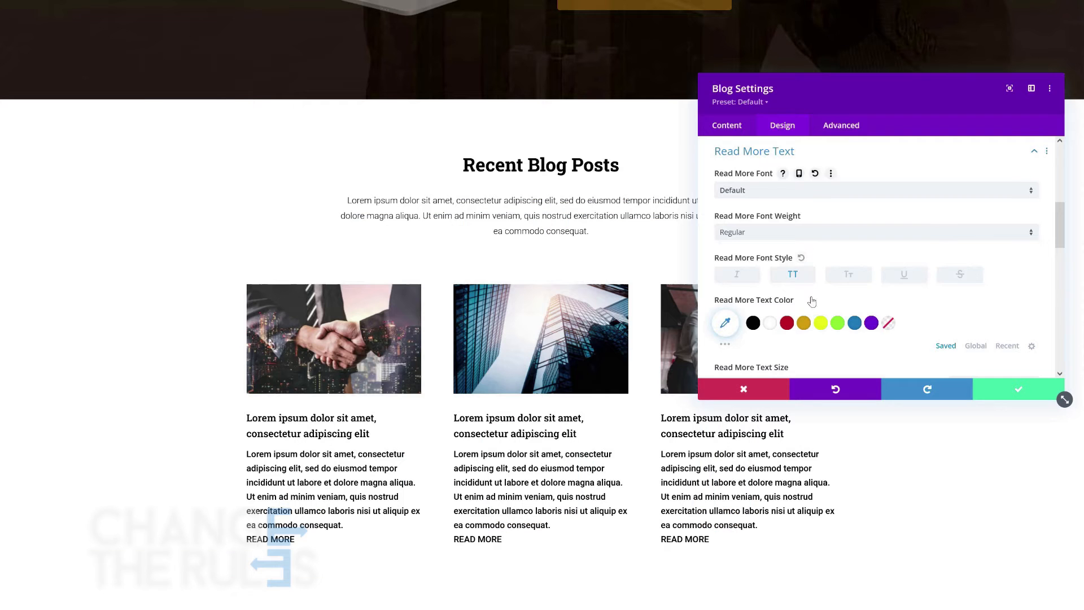
pyautogui.click(725, 323)
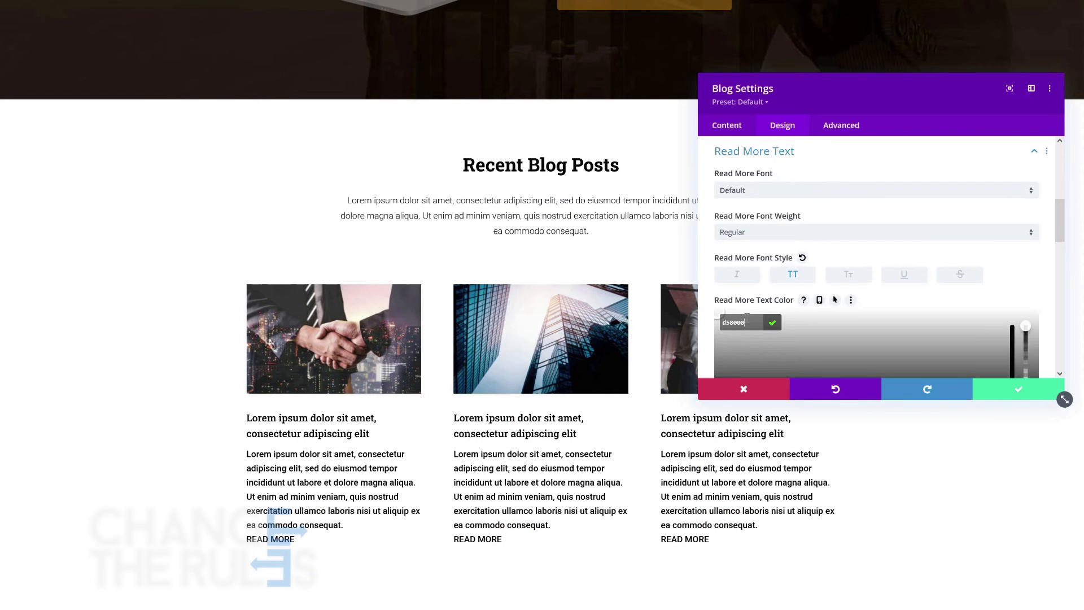
pyautogui.scroll(-5, 1060, 227)
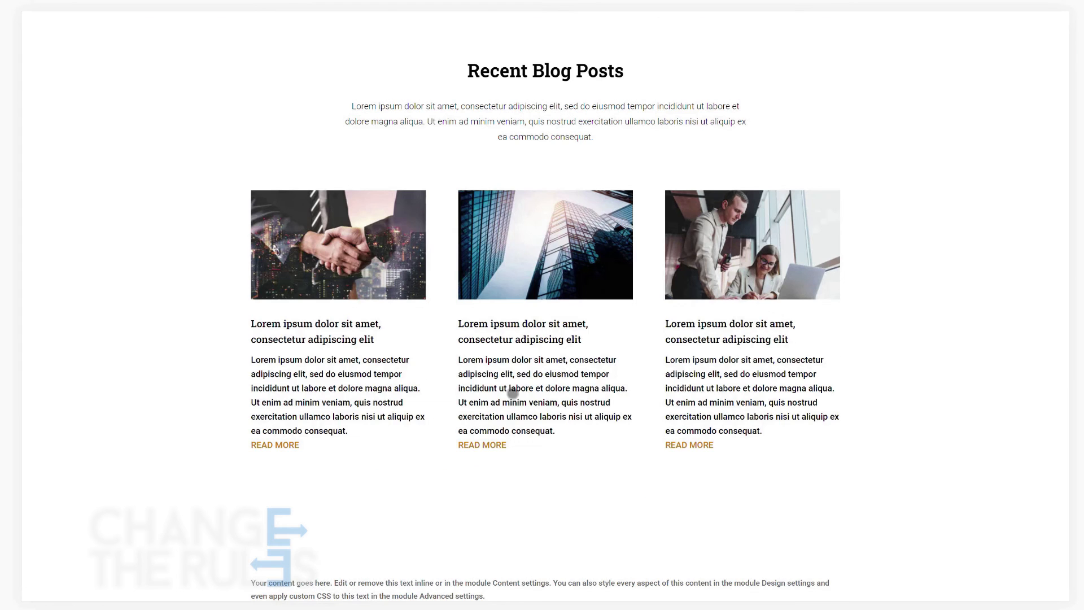
# Step: Switch to the Chrome device preview and check the blog posts section on the iPad and iPhone 5 sizes
pyautogui.click(472, 2)
pyautogui.click(472, 76)
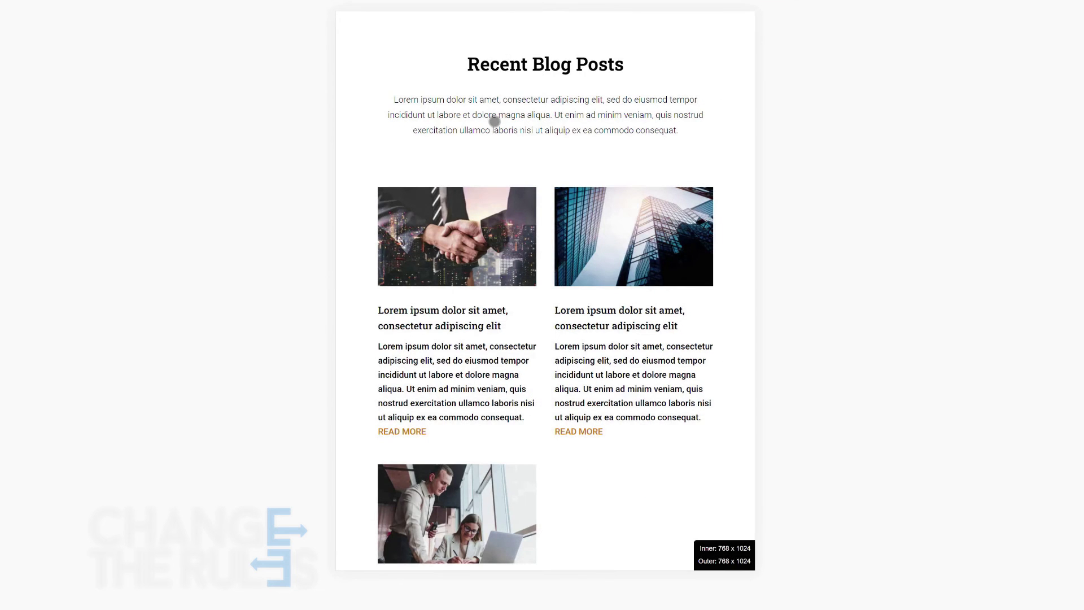
pyautogui.click(472, 1)
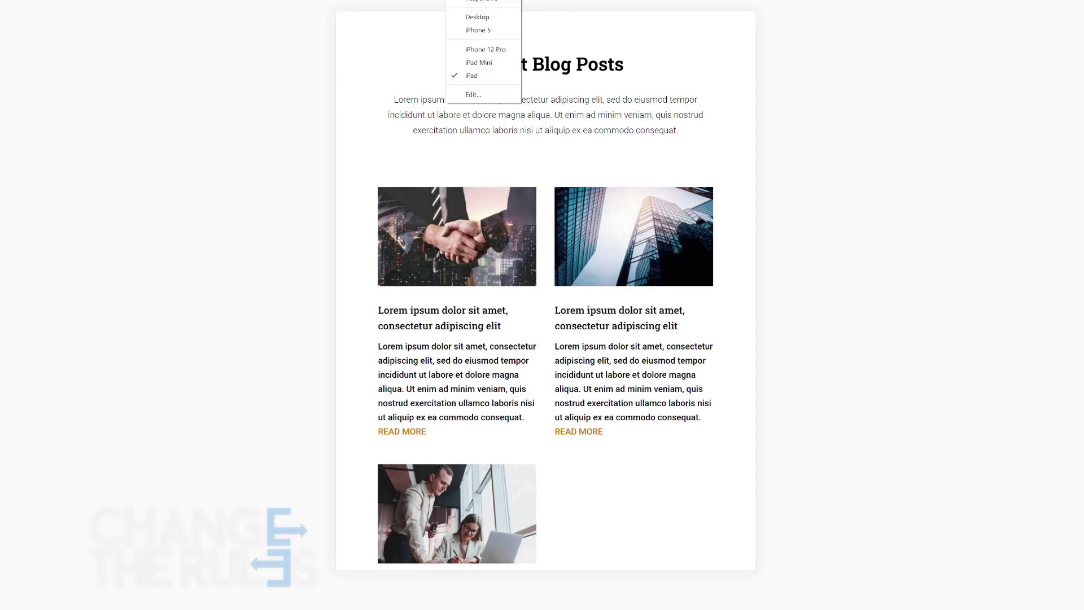
pyautogui.click(490, 30)
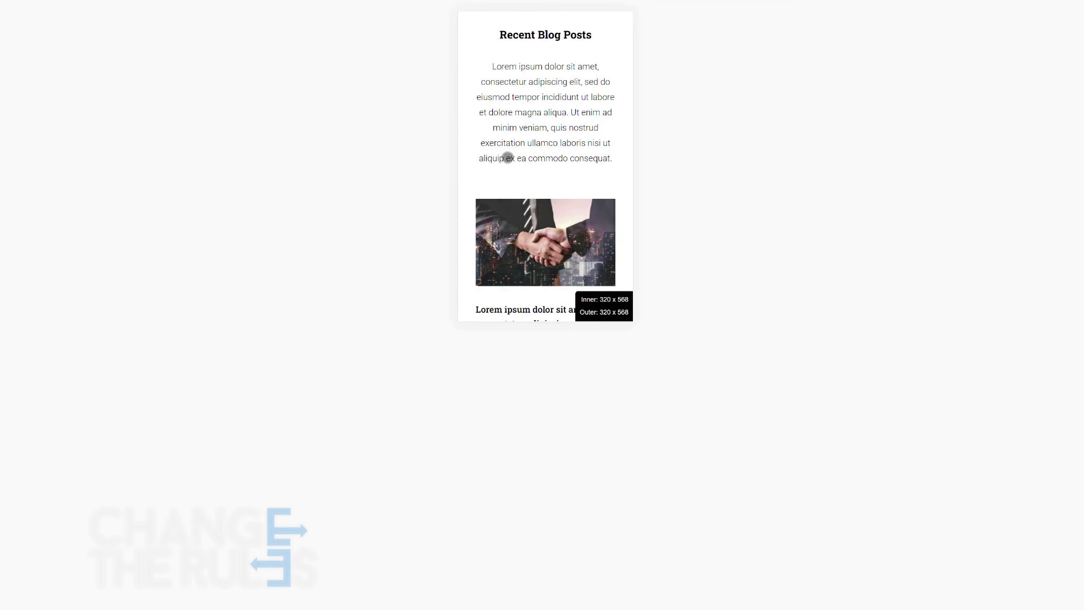
pyautogui.scroll(-12, 513, 172)
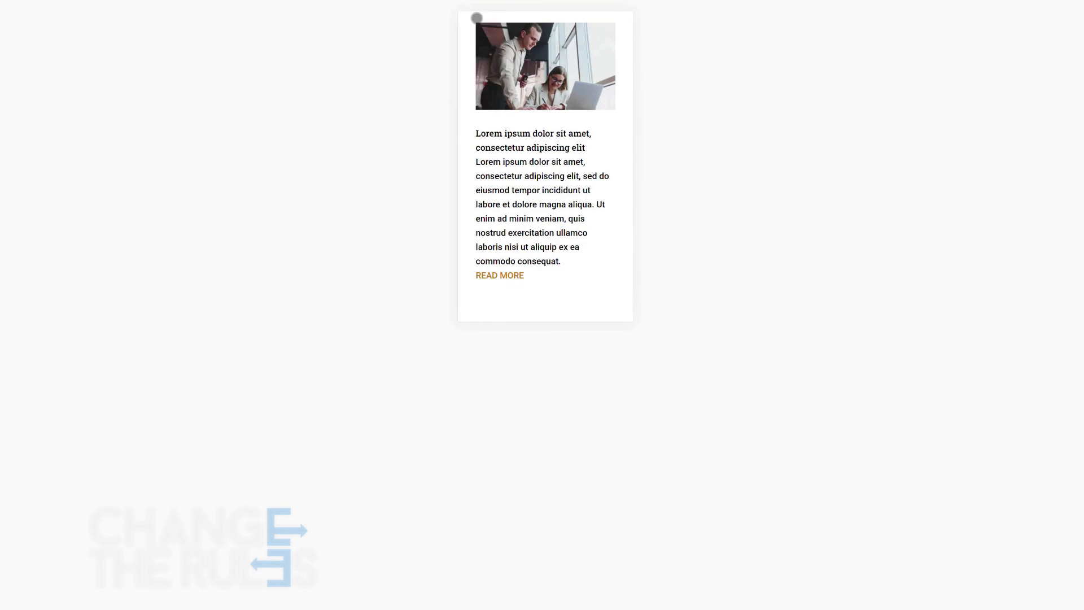
pyautogui.scroll(3, 545, 305)
# Step: Open the responsive width setting of the row holding the blog module for editing
pyautogui.click(274, 281)
pyautogui.click(783, 125)
pyautogui.click(790, 182)
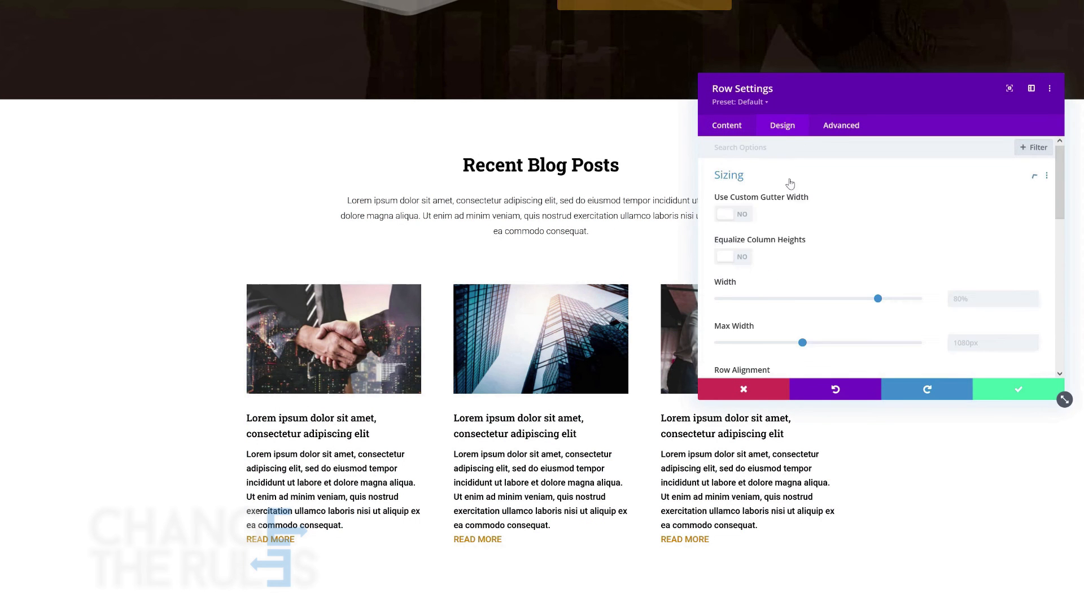
pyautogui.click(761, 284)
pyautogui.click(980, 299)
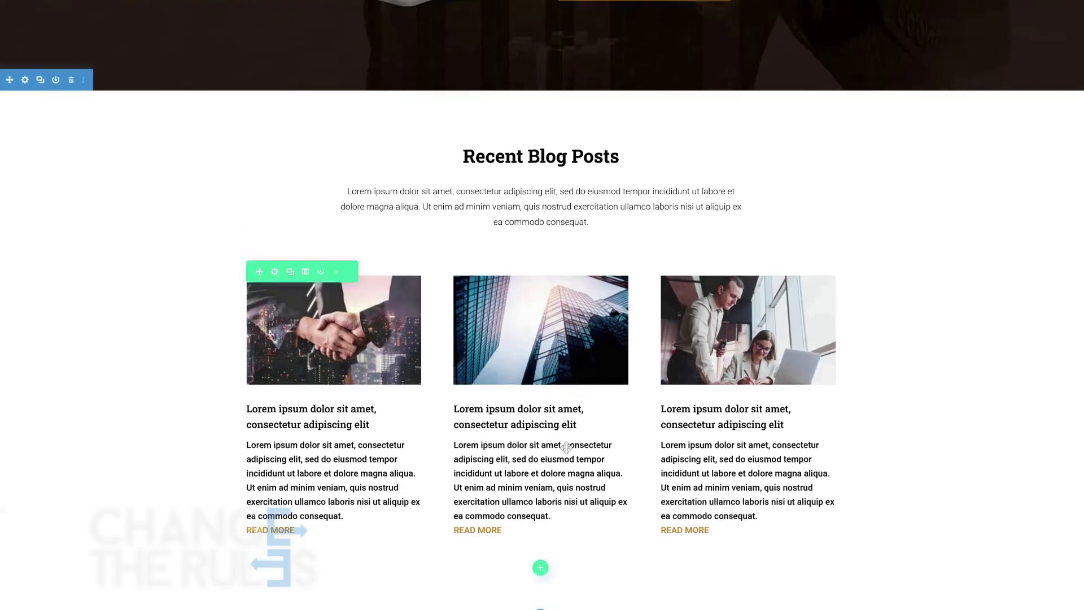
# Step: Duplicate the two-button row under the testimonials and move the copy below the blog posts
pyautogui.scroll(15, 559, 439)
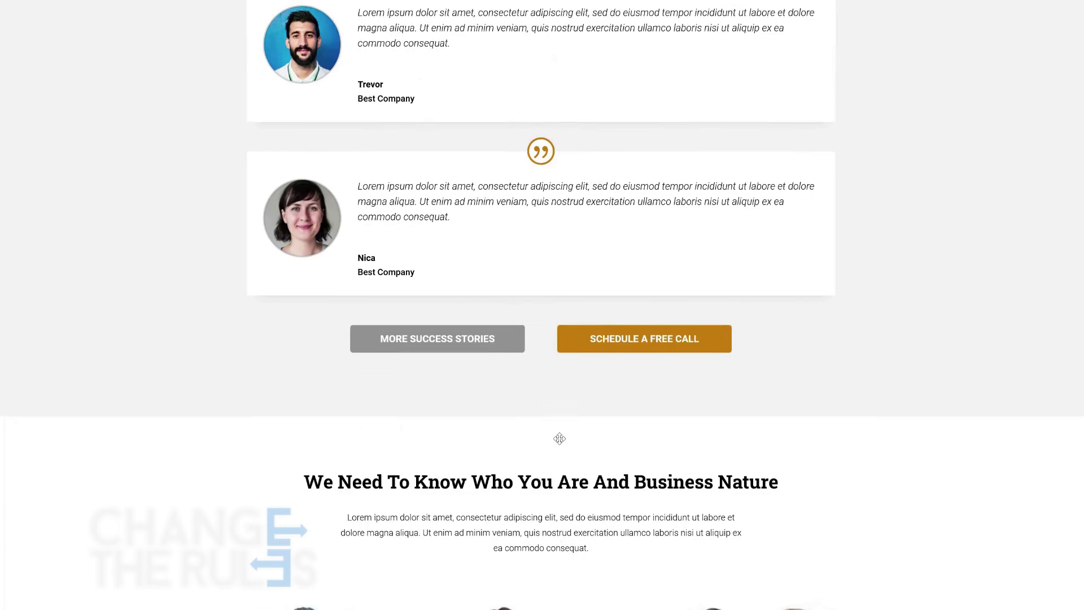
pyautogui.scroll(2, 560, 438)
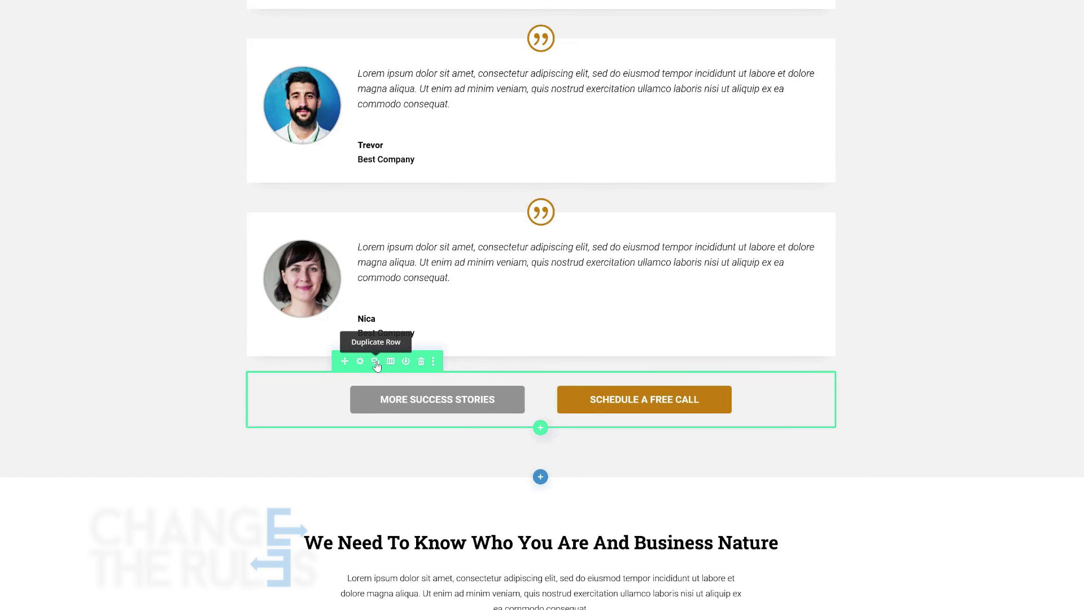
pyautogui.click(376, 361)
pyautogui.scroll(-3, 376, 364)
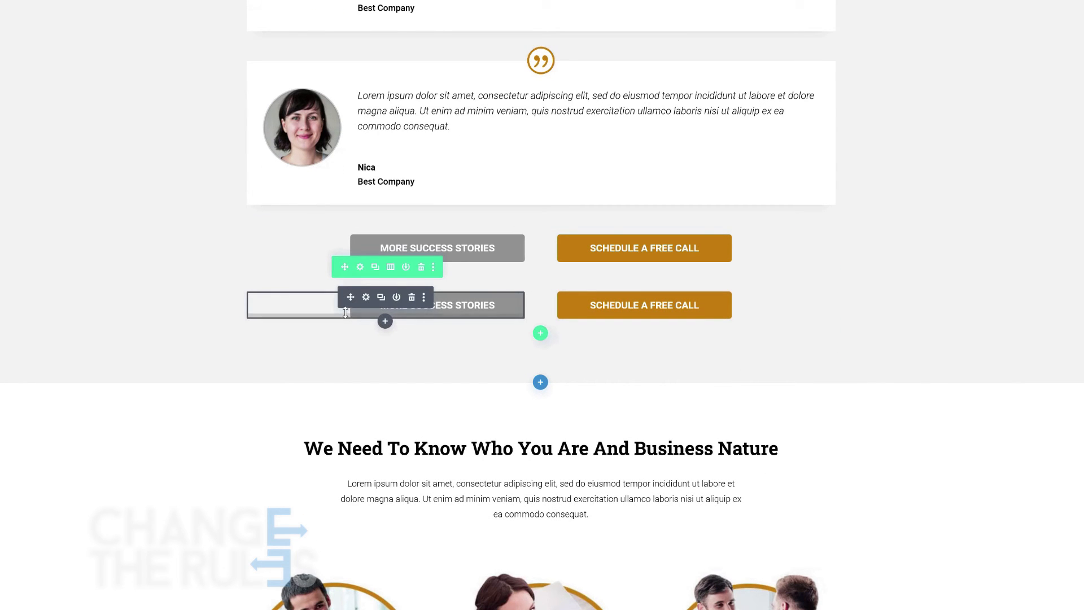
pyautogui.moveTo(348, 299)
pyautogui.mouseDown()
pyautogui.moveTo(351, 359)
pyautogui.moveTo(350, 305)
pyautogui.mouseUp()
pyautogui.scroll(-10, 346, 385)
pyautogui.scroll(-10, 345, 384)
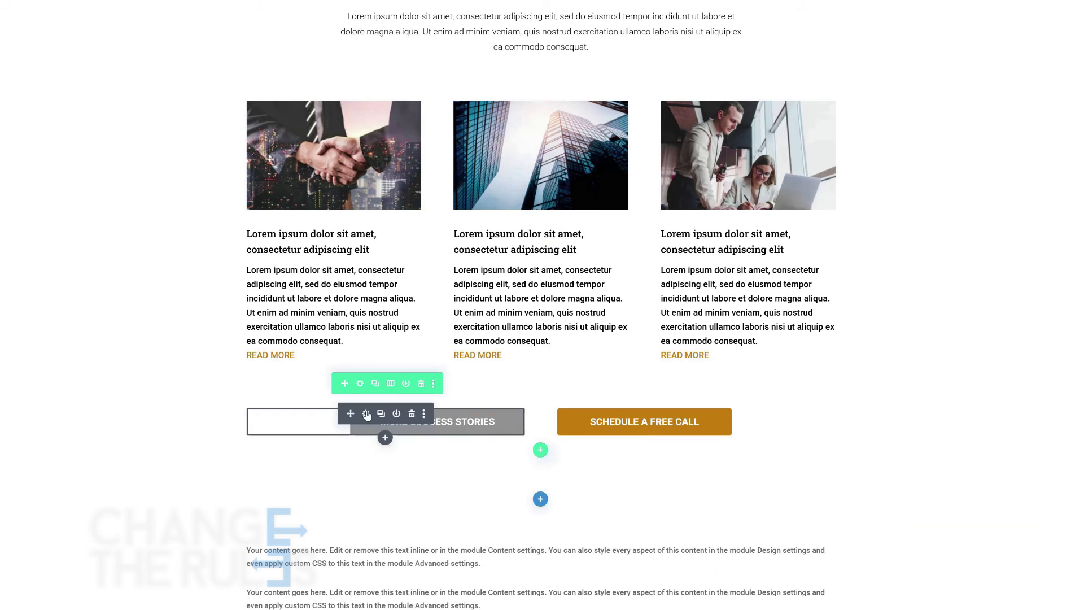
# Step: Change the grey button's text below the blog posts to More Blog Posts and save it
pyautogui.click(367, 414)
pyautogui.moveTo(738, 214); pyautogui.dragTo(791, 214)
pyautogui.write('blog posts')
pyautogui.click(1001, 384)
# Step: Insert a new regular section below the Recent Blog Posts section
pyautogui.scroll(-1, 331, 424)
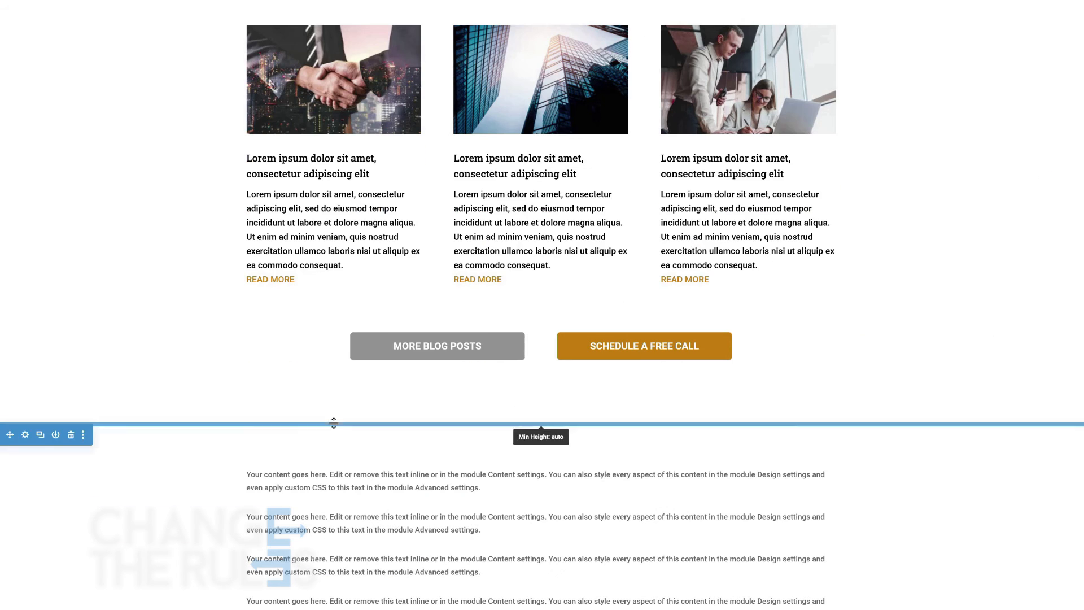
pyautogui.click(539, 423)
pyautogui.click(479, 387)
pyautogui.click(416, 489)
# Step: Paste the copied dark grey as the new section's background colour and save the section settings
pyautogui.click(25, 437)
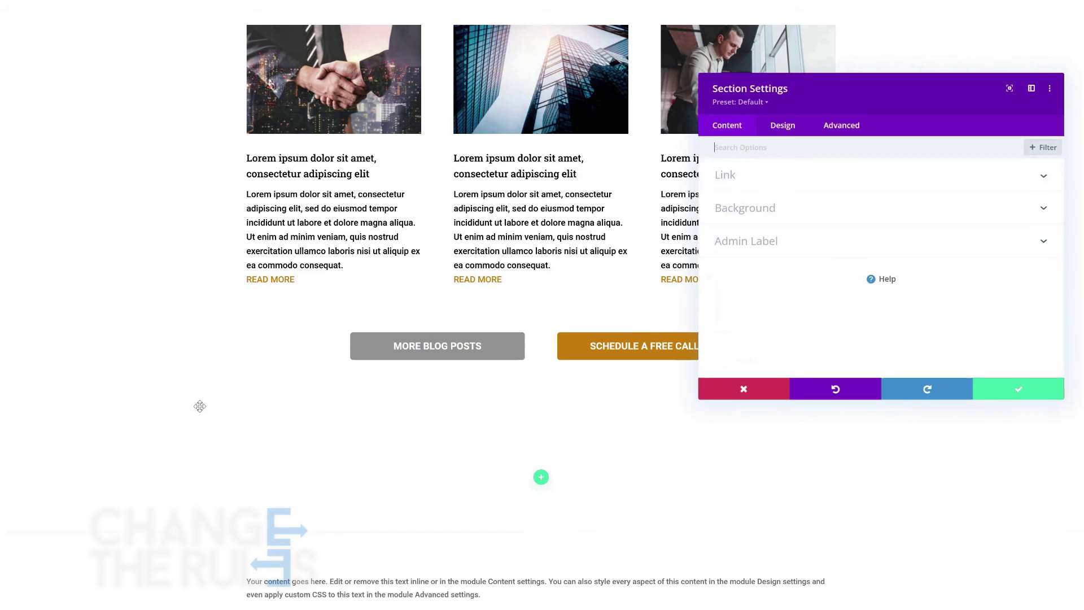
pyautogui.click(743, 209)
pyautogui.click(847, 263)
pyautogui.click(757, 231)
pyautogui.hotkey('ctrl', 'v')
pyautogui.click(772, 229)
pyautogui.click(1019, 389)
# Step: Duplicate the row with the subscribe form and social icons and move the copy into the new dark section
pyautogui.scroll(20, 542, 339)
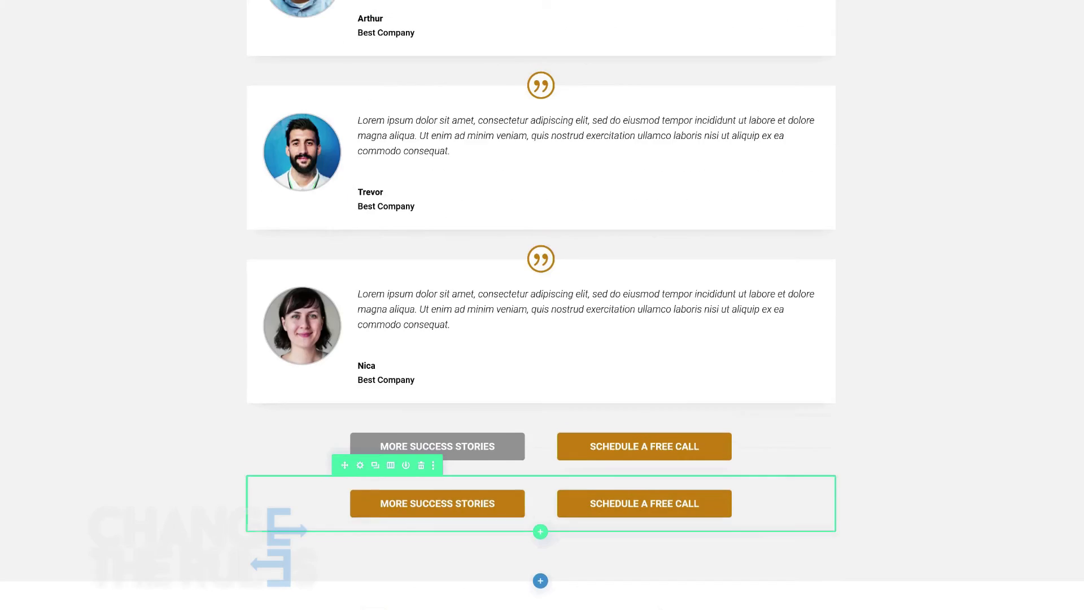
pyautogui.scroll(7, 542, 305)
pyautogui.scroll(-3, 542, 305)
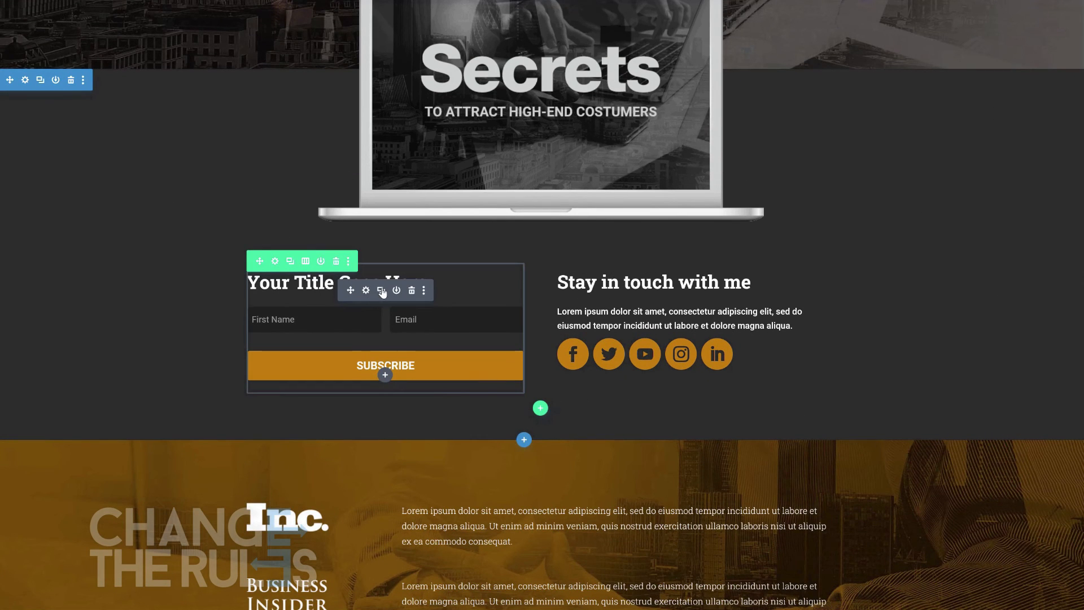
pyautogui.click(289, 262)
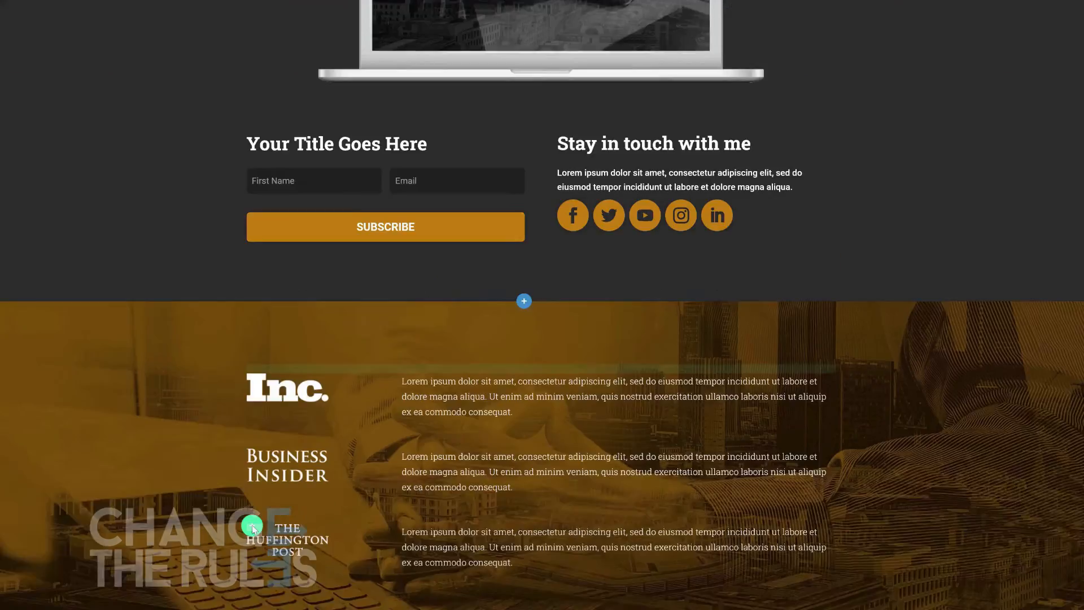
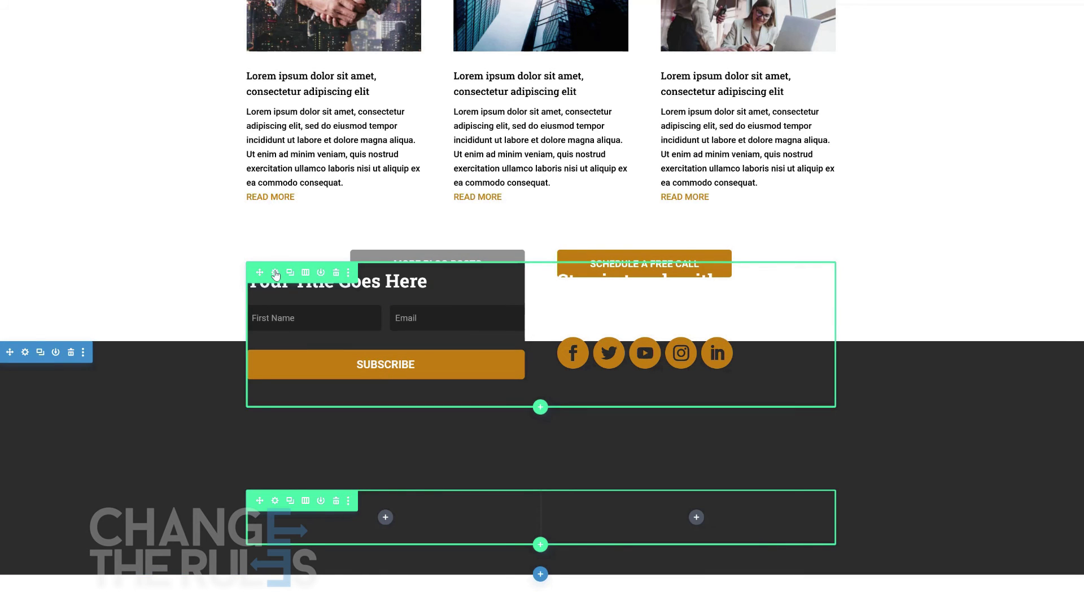
# Step: Clear the bottom margin and top padding of the duplicated subscribe and social row
pyautogui.click(275, 274)
pyautogui.click(779, 127)
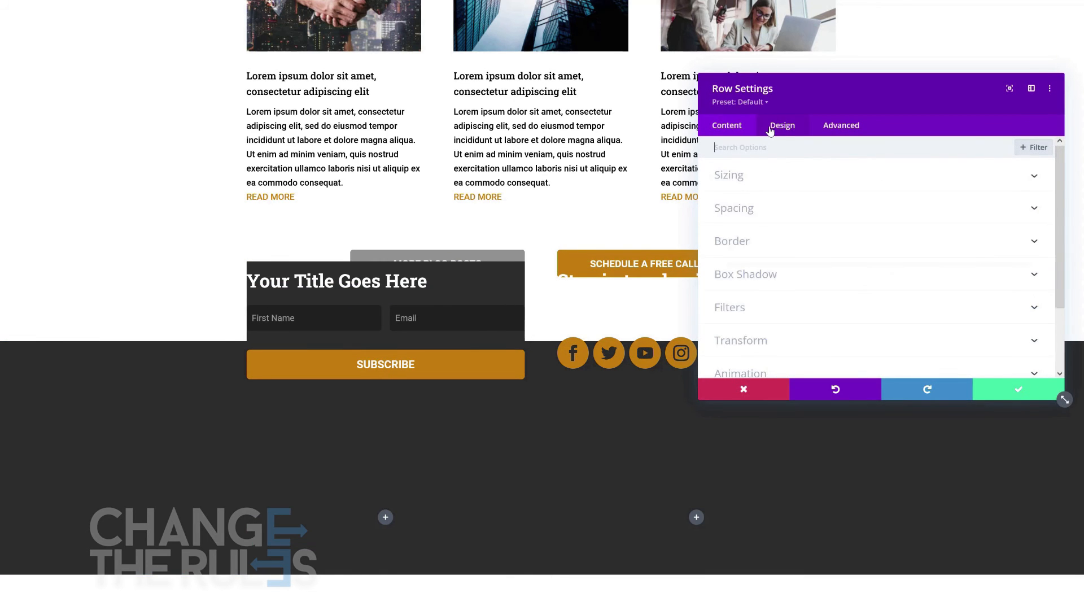
pyautogui.click(782, 207)
pyautogui.moveTo(833, 192); pyautogui.dragTo(793, 196)
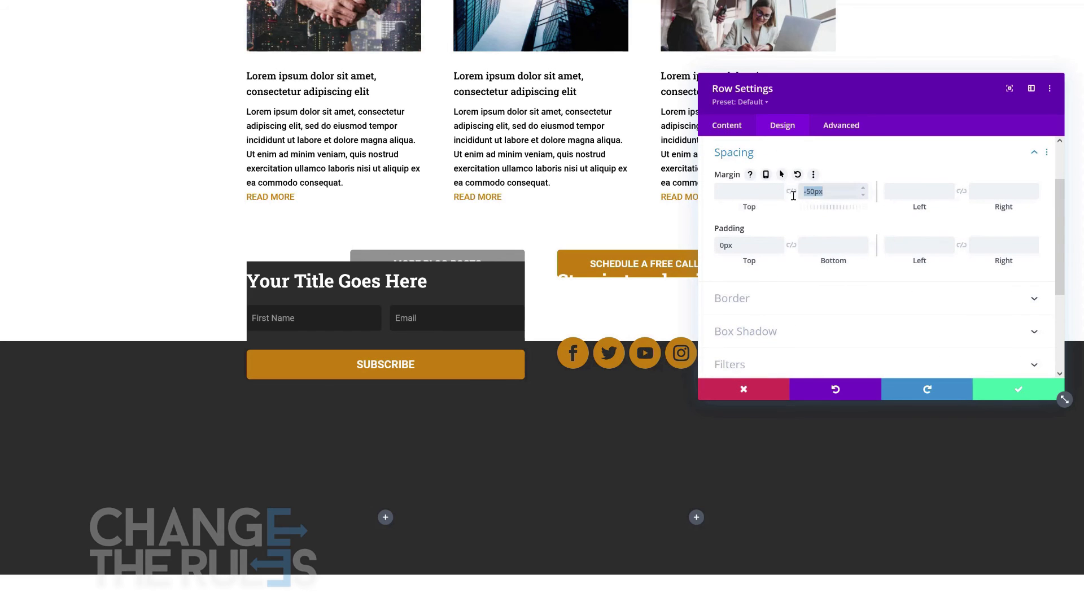
pyautogui.doubleClick(751, 243)
pyautogui.press('BackSpace')
# Step: Clear the duplicated row's position offset and save the row settings
pyautogui.click(839, 130)
pyautogui.click(802, 338)
pyautogui.scroll(-2, 801, 339)
pyautogui.click(792, 262)
pyautogui.moveTo(980, 277); pyautogui.dragTo(938, 276)
pyautogui.press('BackSpace')
pyautogui.click(1018, 389)
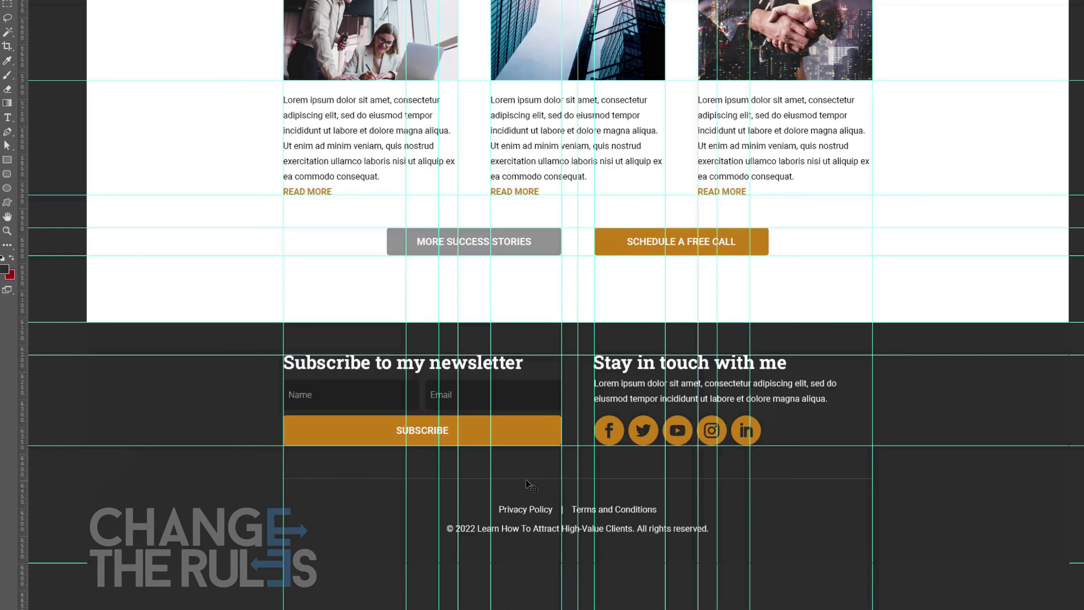
# Step: Sample the grey #4f4f4f of the footer divider line in the Photoshop design and copy its hex code
pyautogui.moveTo(527, 476); pyautogui.dragTo(540, 495)
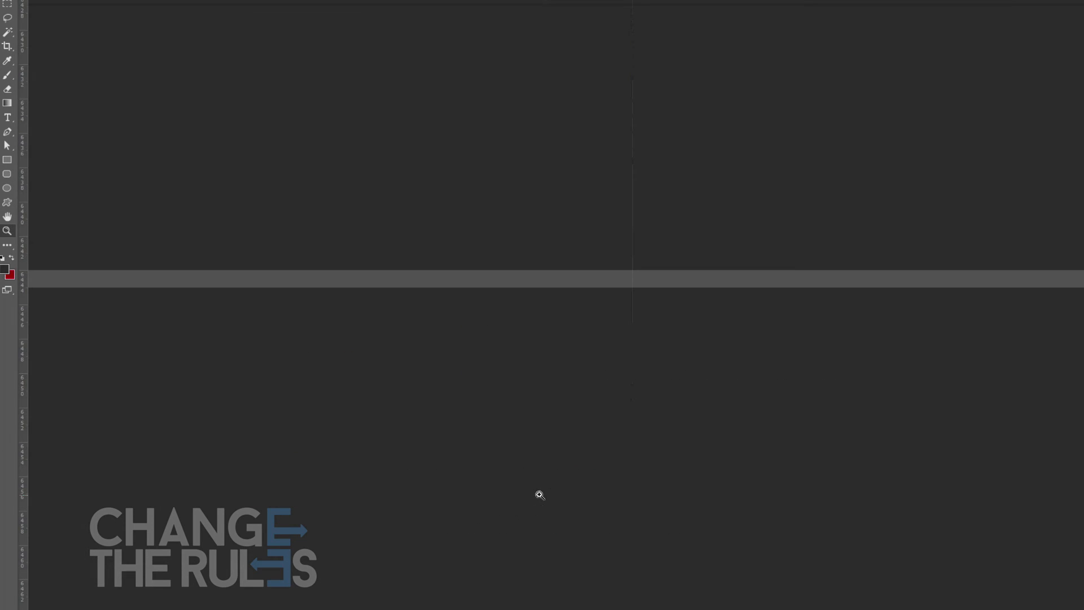
pyautogui.click(4, 273)
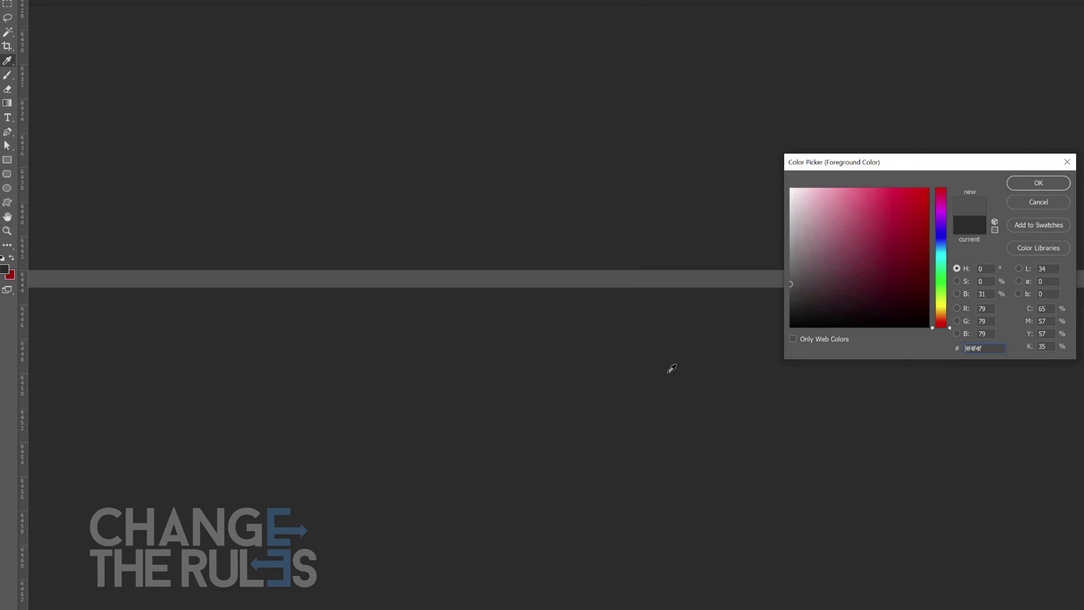
pyautogui.click(1047, 184)
pyautogui.rightClick(633, 273)
pyautogui.click(660, 291)
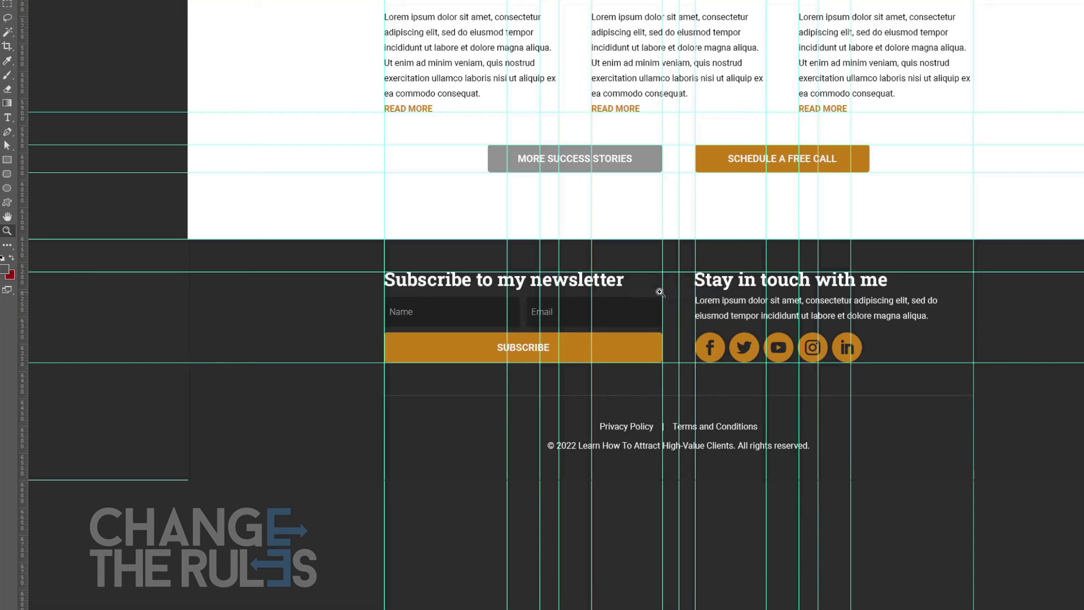
pyautogui.moveTo(636, 348); pyautogui.dragTo(503, 320)
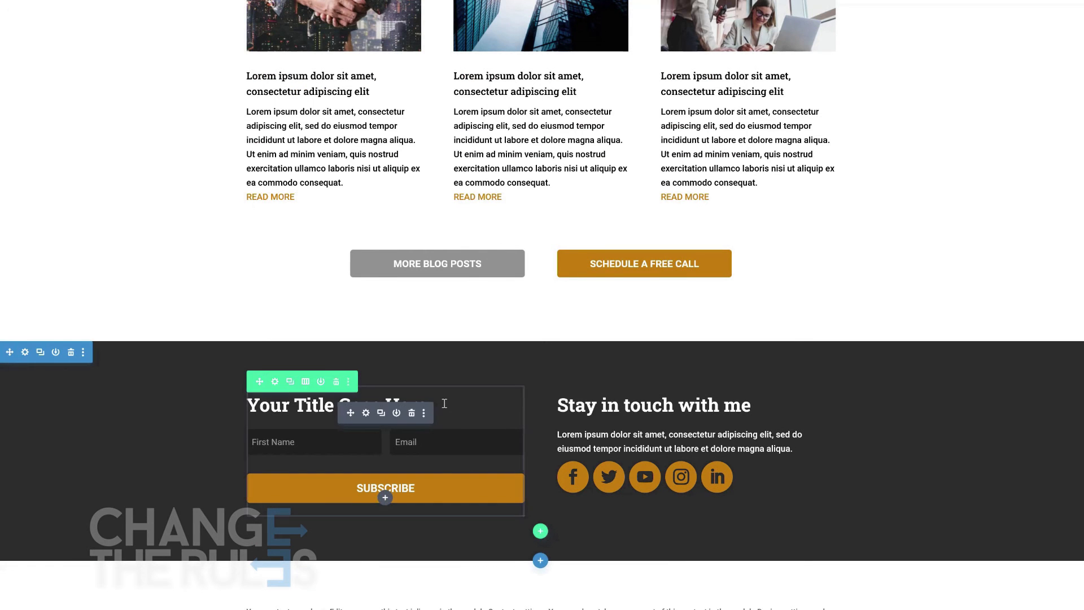
# Step: In Divi, give the subscribe and social row a 1px bottom border in the copied grey and save the row settings
pyautogui.click(275, 383)
pyautogui.click(783, 125)
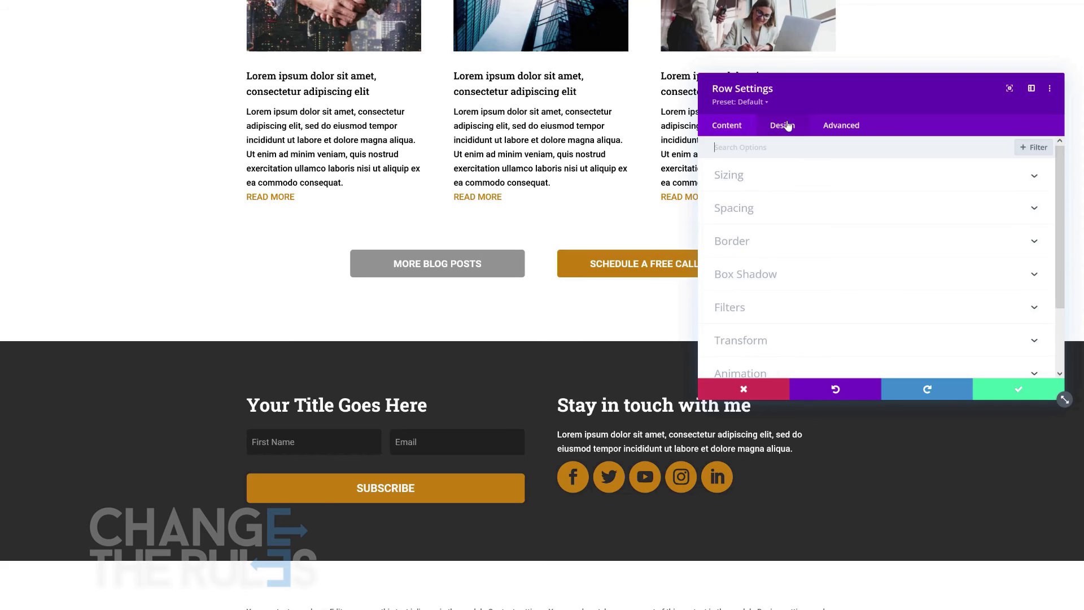
pyautogui.click(758, 238)
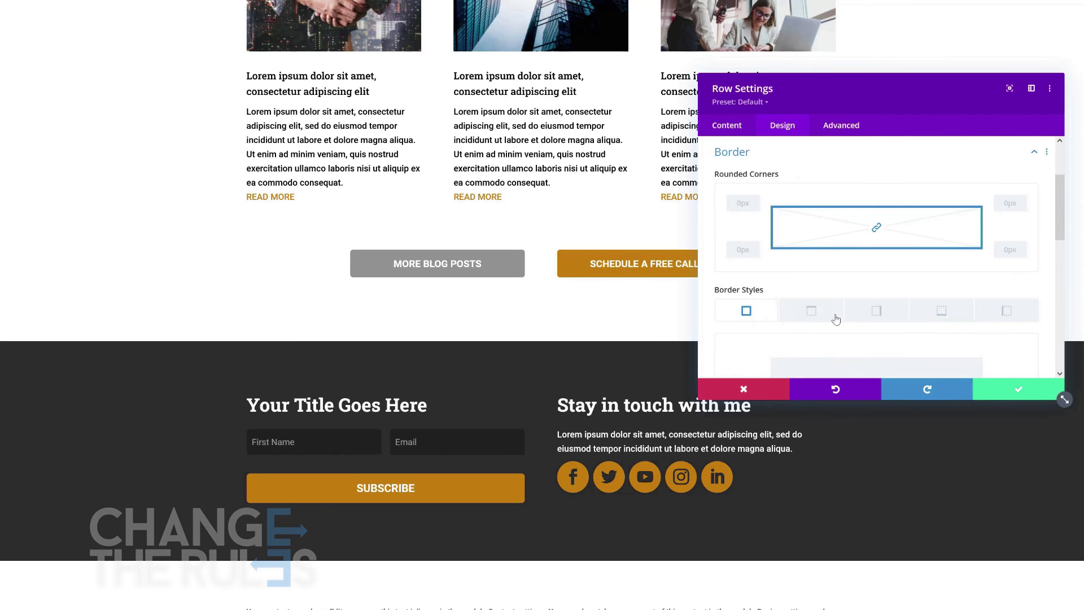
pyautogui.click(940, 311)
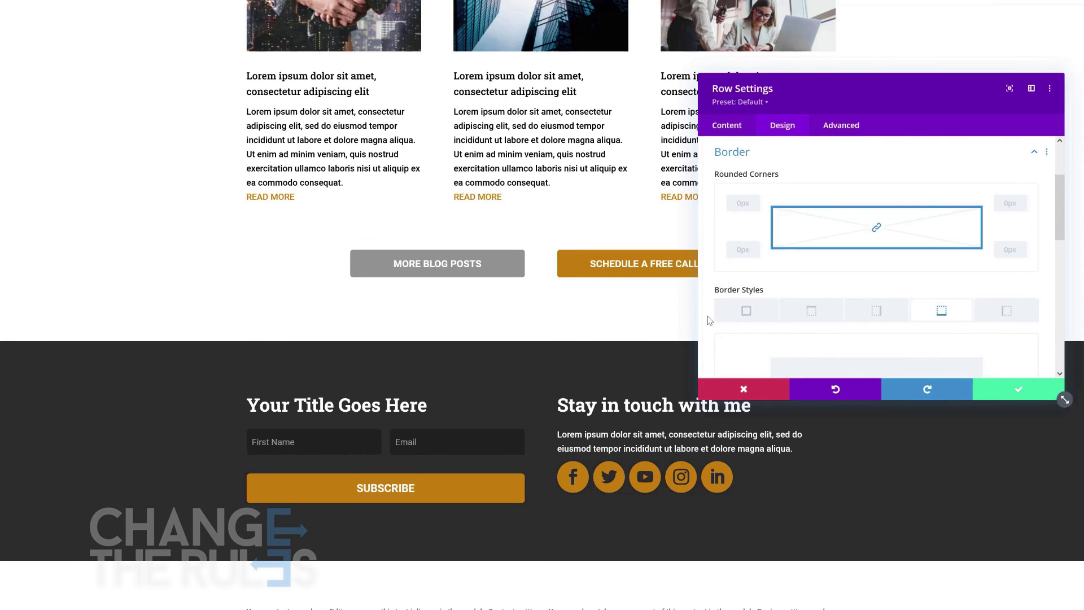
pyautogui.scroll(-3, 710, 320)
pyautogui.write('1')
pyautogui.click(726, 342)
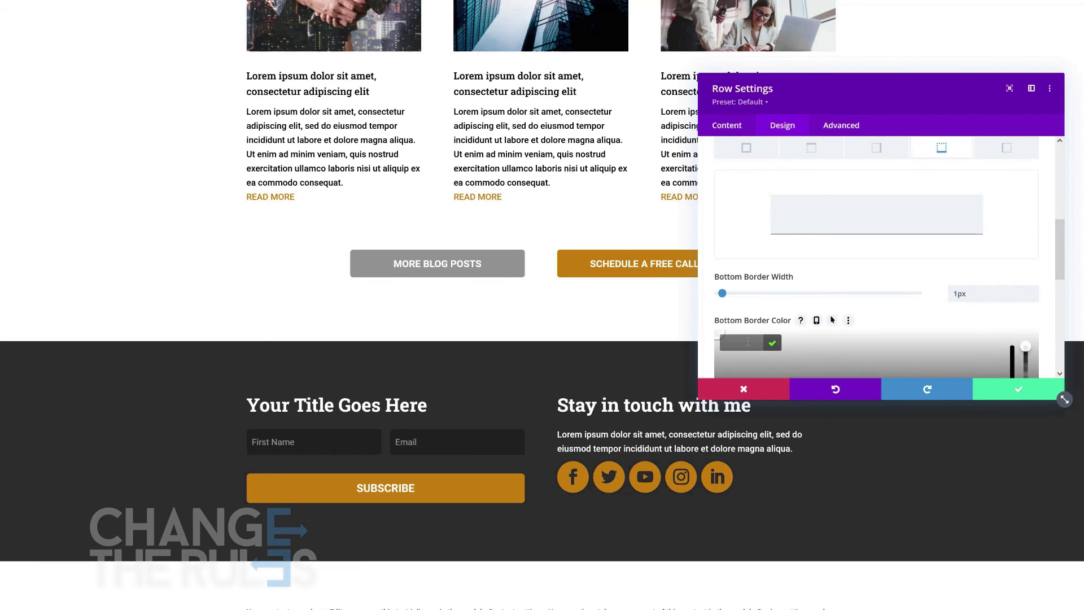
pyautogui.click(772, 344)
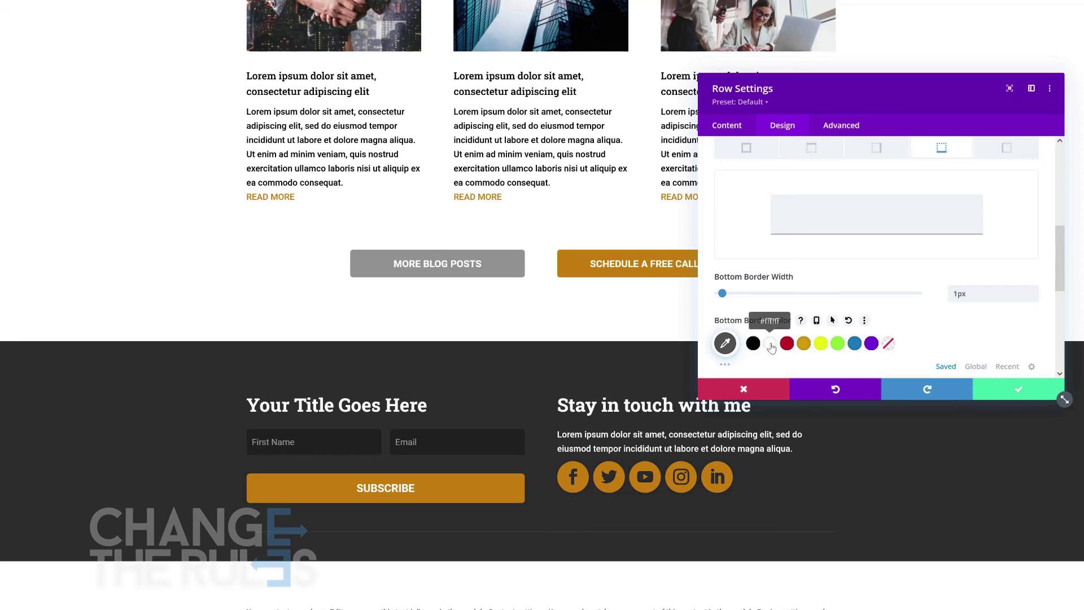
pyautogui.click(999, 389)
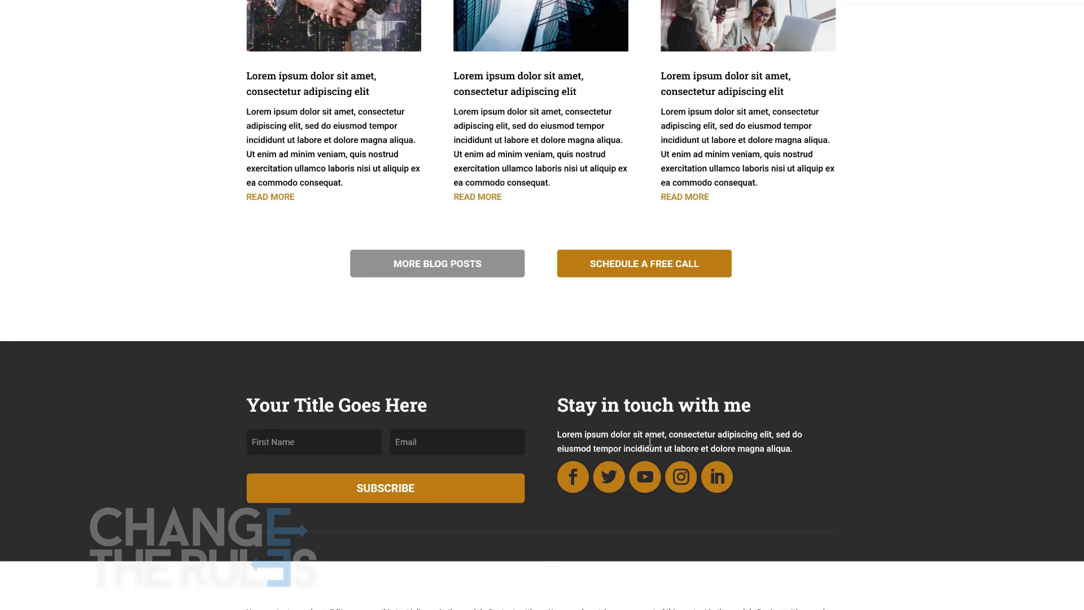
# Step: Insert a one-column row with a Text module below the divider in the dark footer section
pyautogui.scroll(-3, 539, 395)
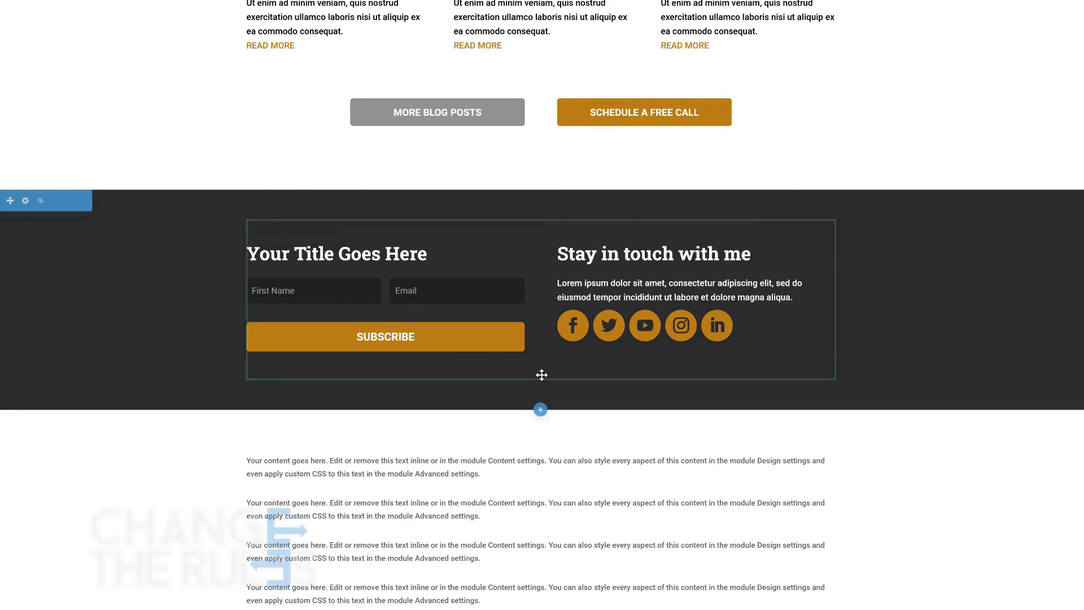
pyautogui.moveTo(545, 361)
pyautogui.click(541, 381)
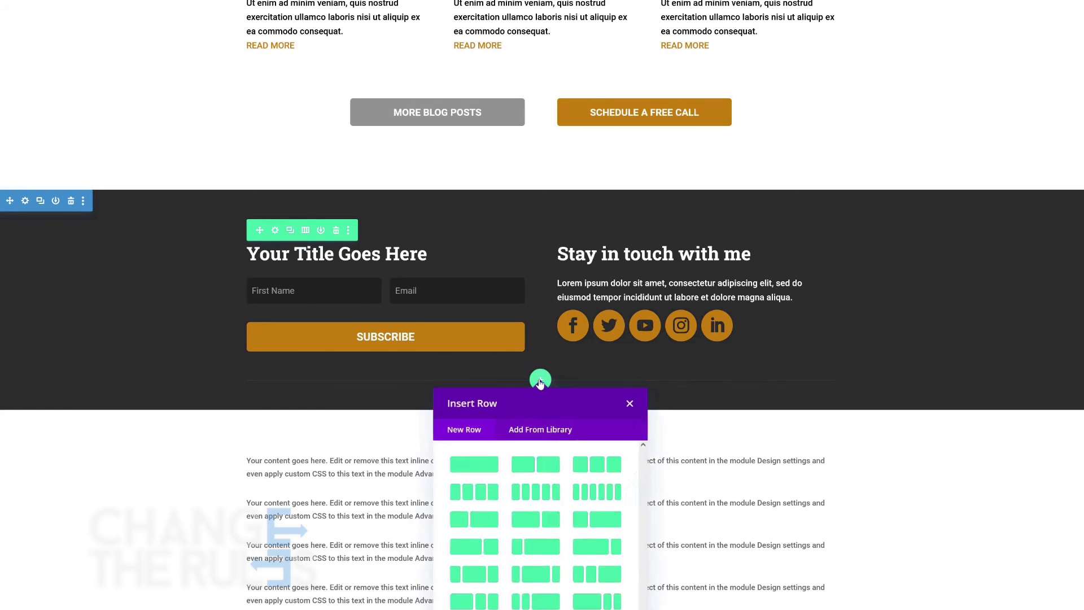
pyautogui.click(472, 464)
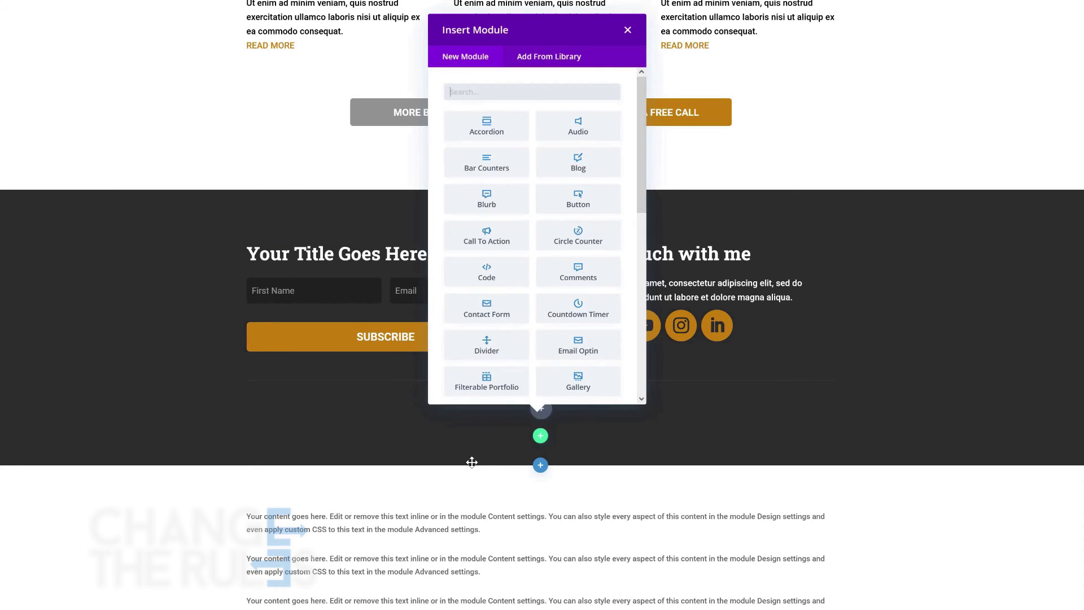
pyautogui.moveTo(640, 129); pyautogui.dragTo(642, 283)
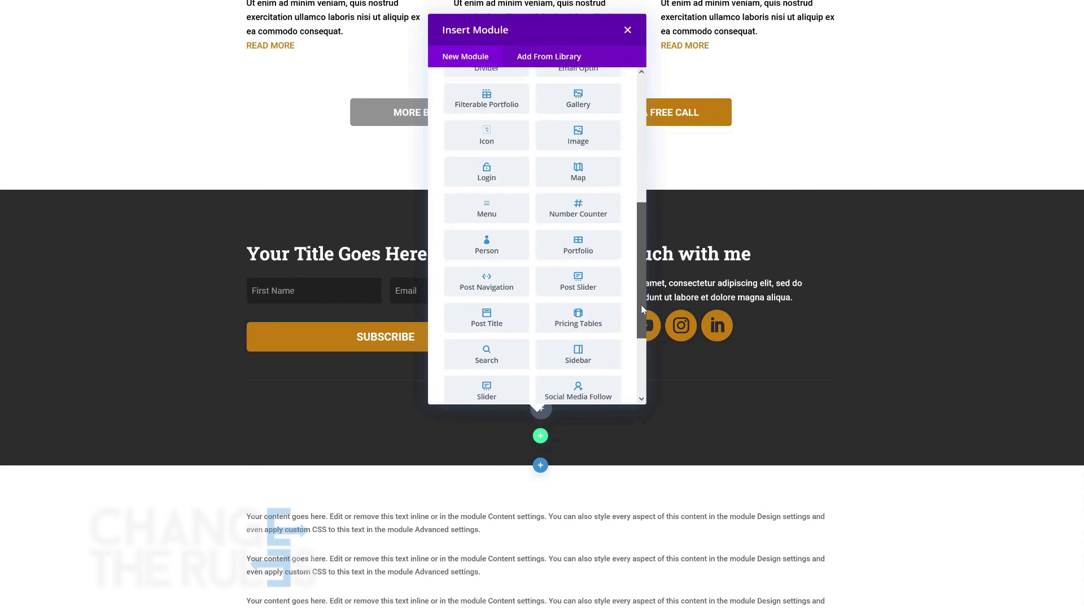
pyautogui.scroll(-2, 642, 309)
pyautogui.click(500, 351)
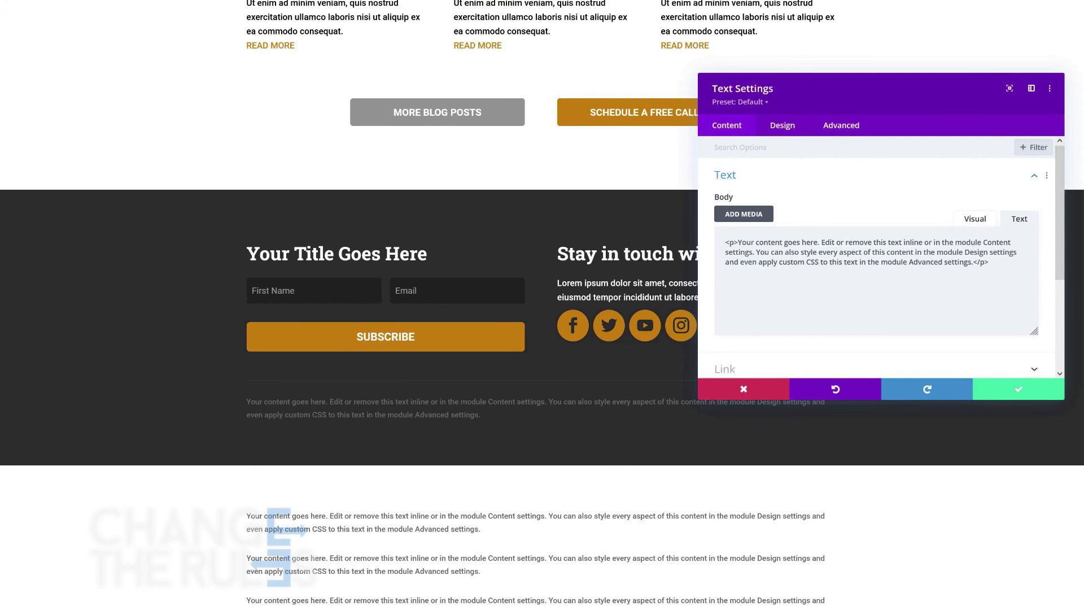
# Step: Replace the Text module's placeholder with "Privacy Policy | Terms and Conditions" copied from the footer of the Photoshop design
pyautogui.click(518, 609)
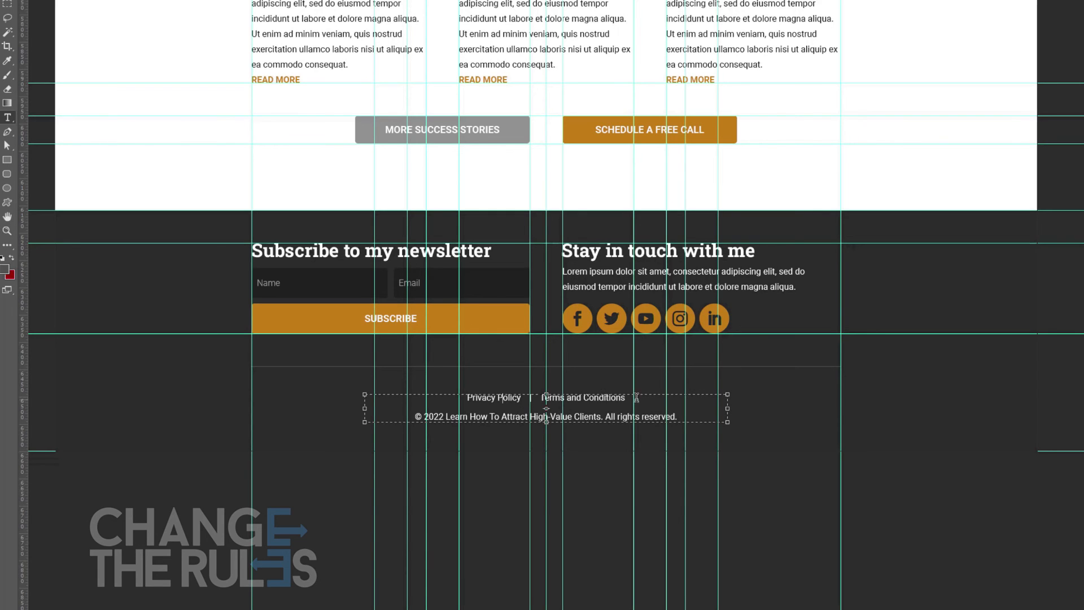
pyautogui.moveTo(626, 397); pyautogui.dragTo(436, 395)
pyautogui.hotkey('ctrl', 'c')
pyautogui.hotkey('alt', 'Tab')
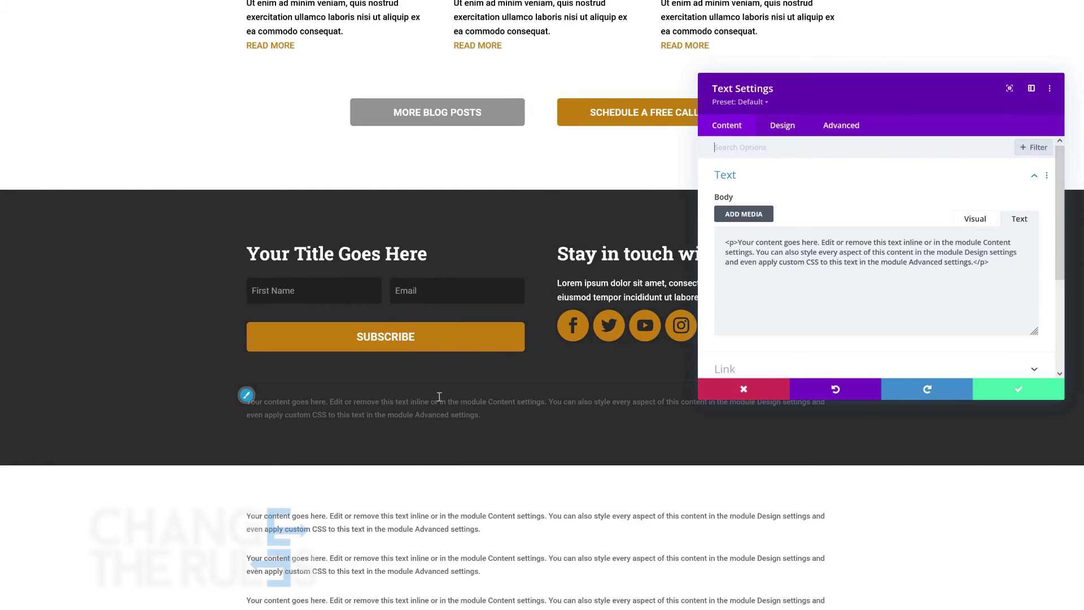
pyautogui.moveTo(738, 241); pyautogui.dragTo(973, 262)
pyautogui.hotkey('ctrl', 'v')
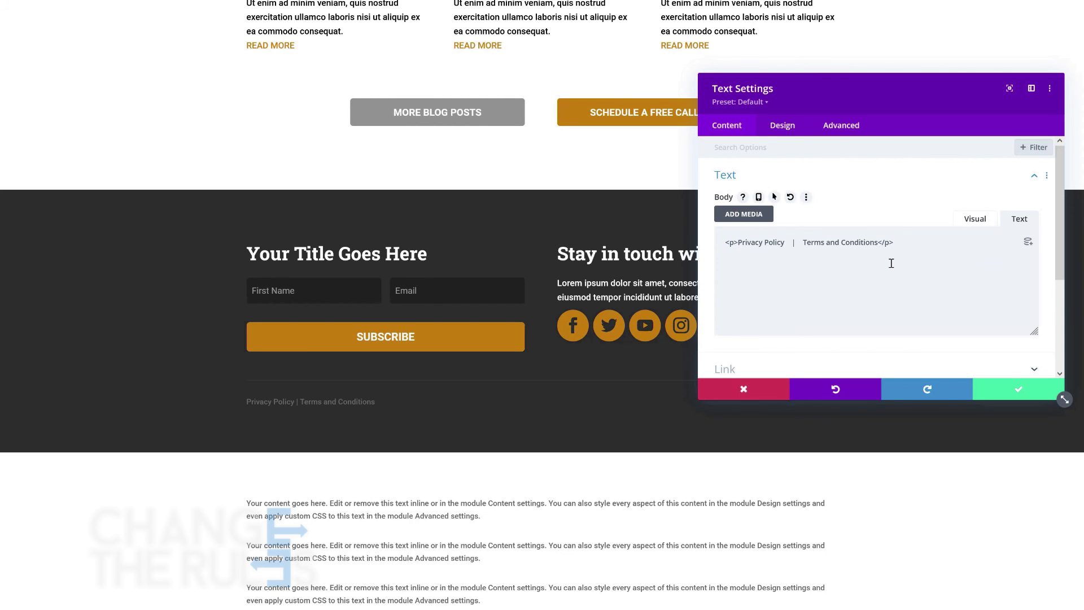
# Step: Add "© 2022 Learn How To Attract High-Value Clients. All rights reserved." from the Photoshop design as the text's second line
pyautogui.hotkey('alt', 'Tab')
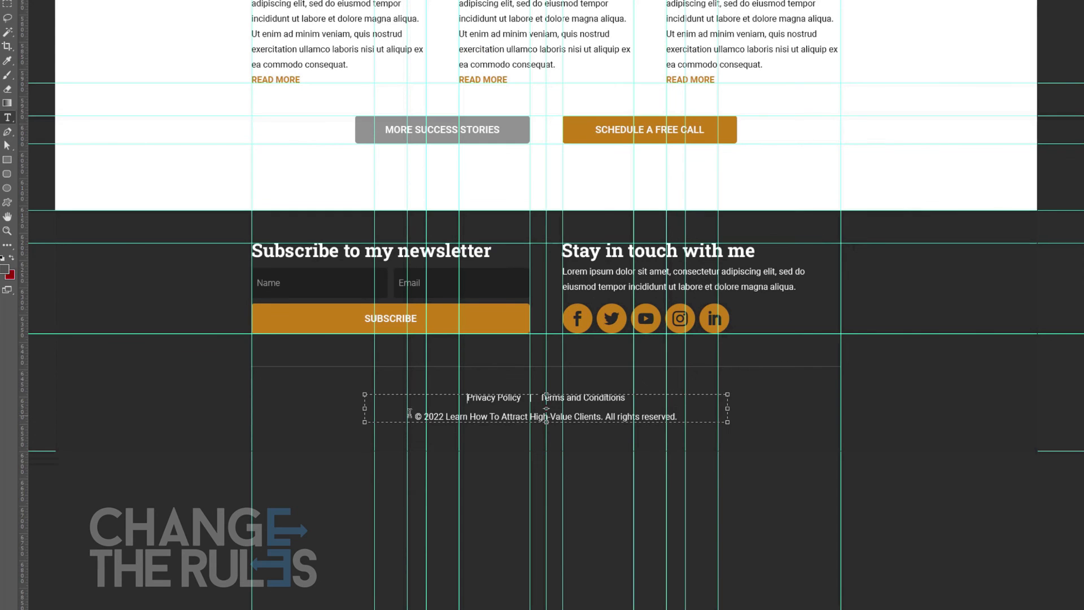
pyautogui.hotkey('alt', 'Tab')
pyautogui.hotkey('alt', 'Tab')
pyautogui.hotkey('alt', 'Tab')
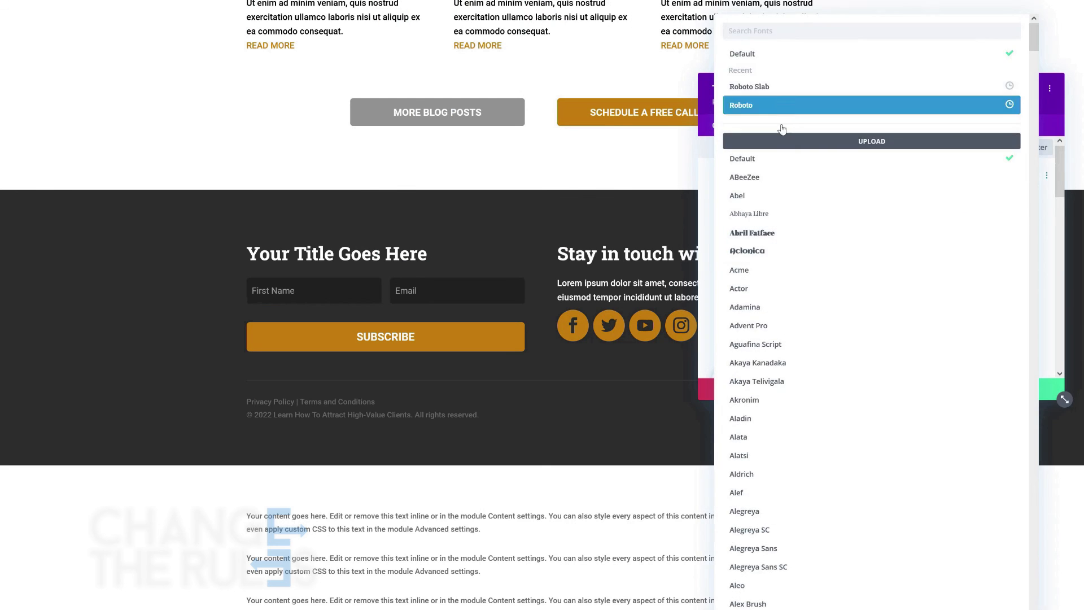
# Step: Style the footer text in white Roboto at size 16 with line height 24, centre it and save the module
pyautogui.click(782, 106)
pyautogui.scroll(-6, 978, 285)
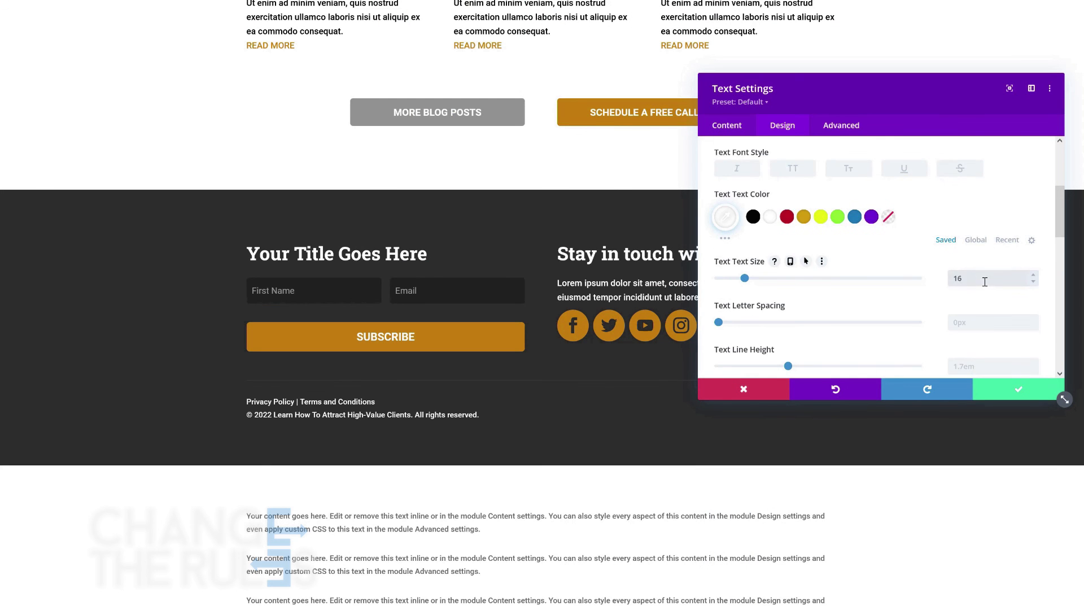
pyautogui.click(955, 289)
pyautogui.write('24')
pyautogui.scroll(4, 707, 307)
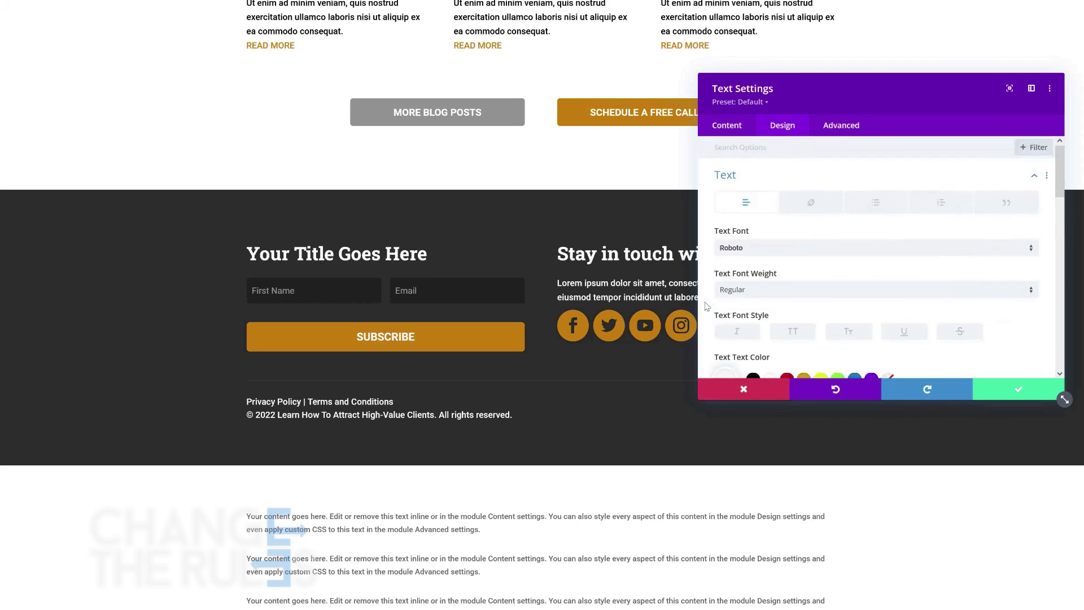
pyautogui.scroll(-6, 791, 333)
pyautogui.click(840, 357)
pyautogui.click(1017, 390)
# Step: In phone view, duplicate the footer text module and split the copy into four lines without the separator between the two policy names
pyautogui.click(107, 607)
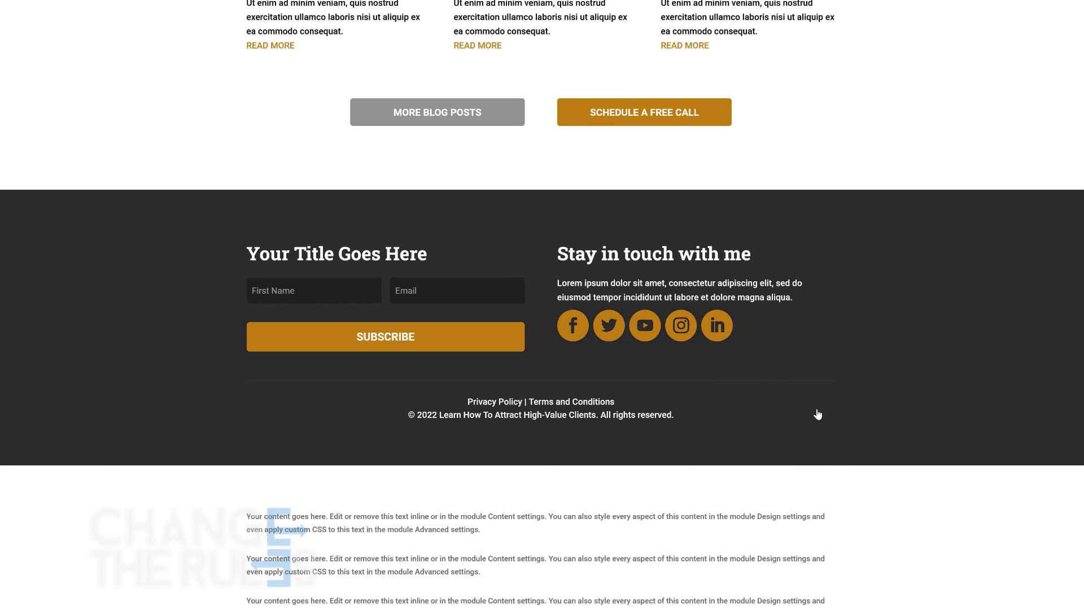
pyautogui.scroll(5, 649, 420)
pyautogui.click(122, 606)
pyautogui.scroll(-1, 537, 472)
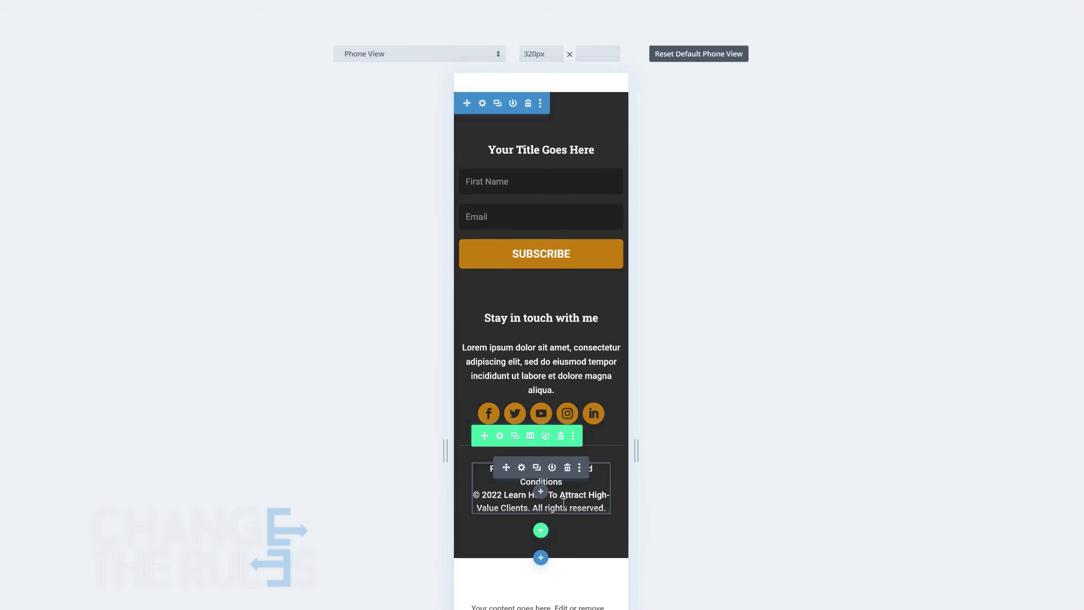
pyautogui.click(537, 467)
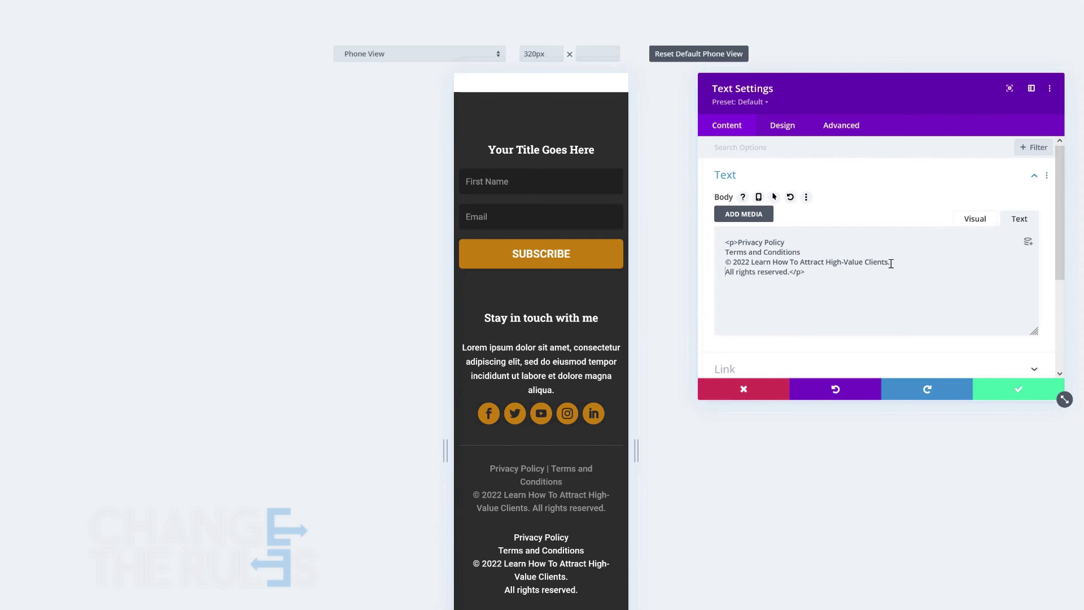
pyautogui.click(783, 125)
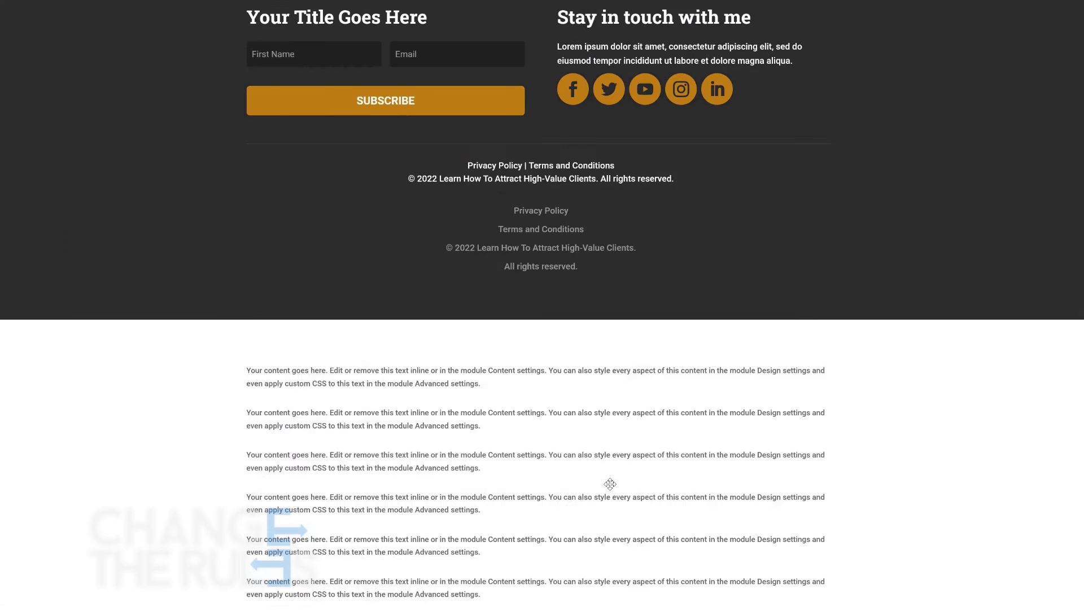
# Step: Review the whole landing page at desktop width, from the header to the new footer and back up
pyautogui.scroll(3, 74, 562)
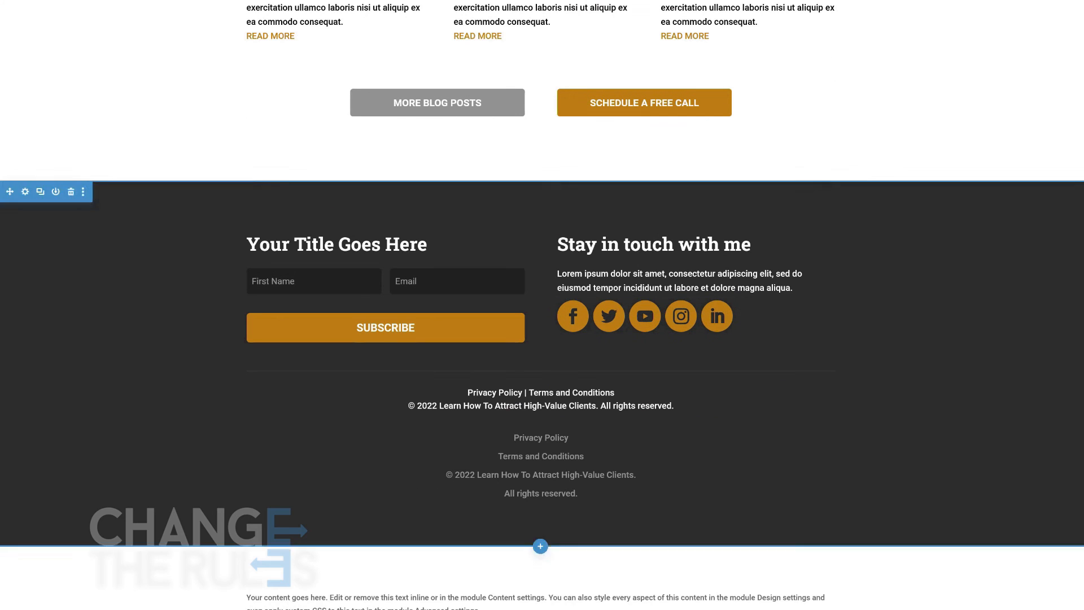
pyautogui.scroll(5, 74, 561)
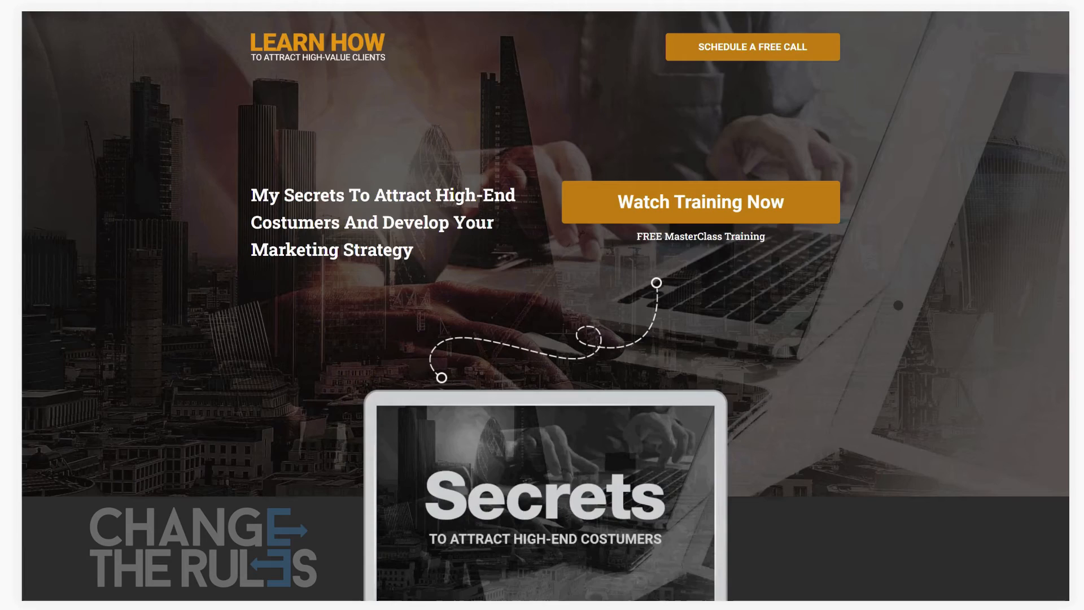
pyautogui.scroll(-12, 545, 305)
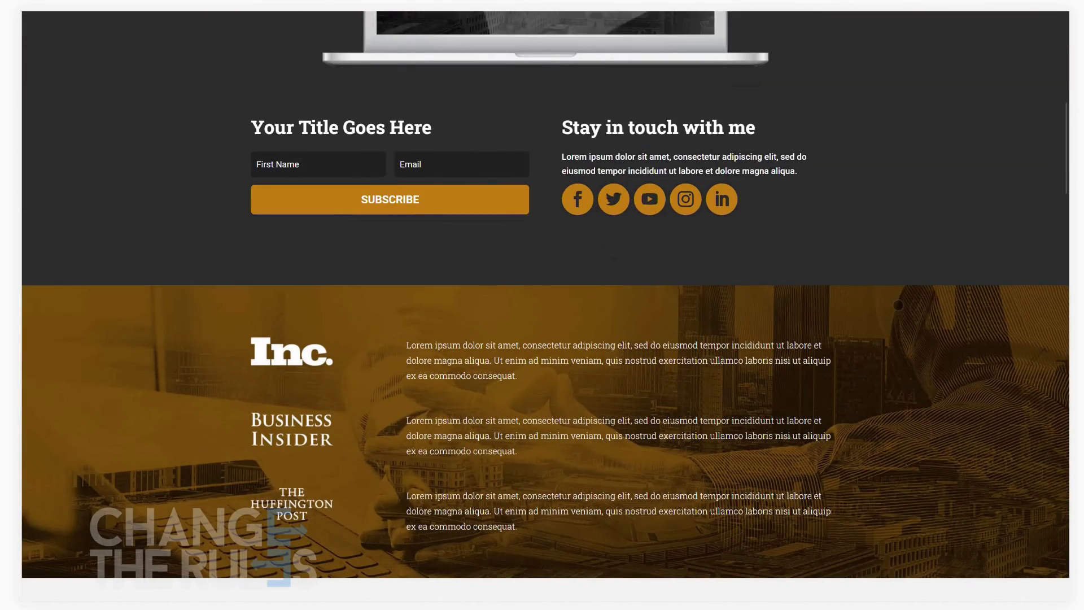
pyautogui.scroll(-15, 897, 305)
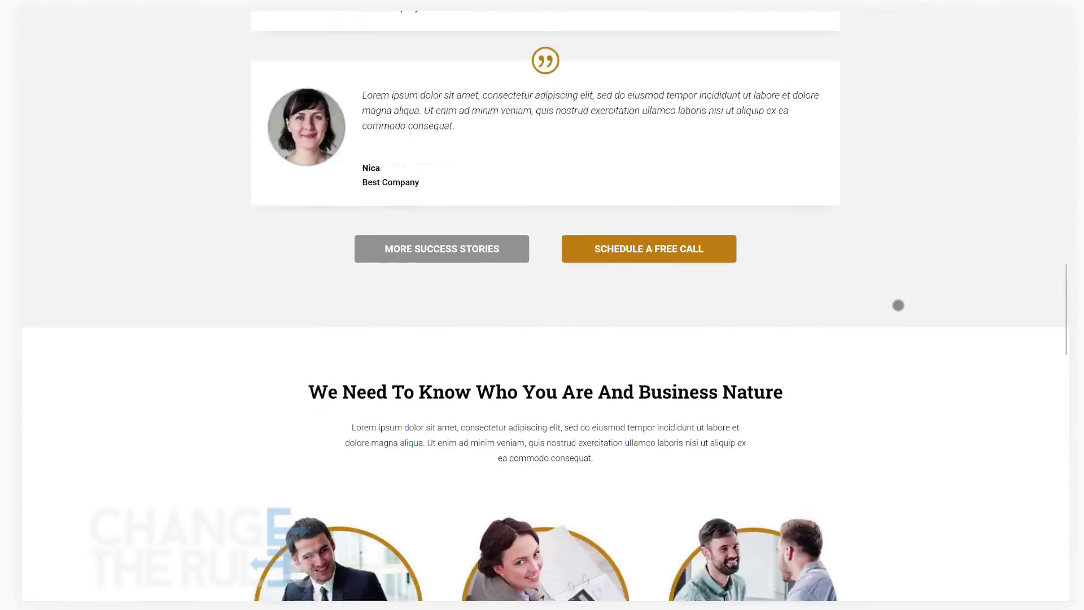
pyautogui.scroll(-12, 898, 305)
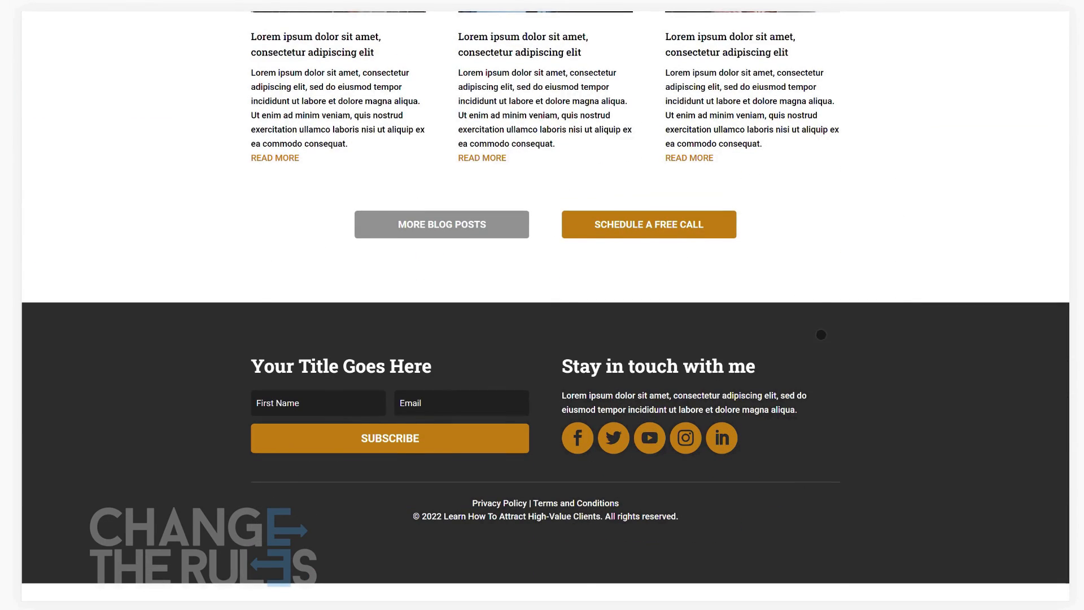
pyautogui.scroll(12, 911, 414)
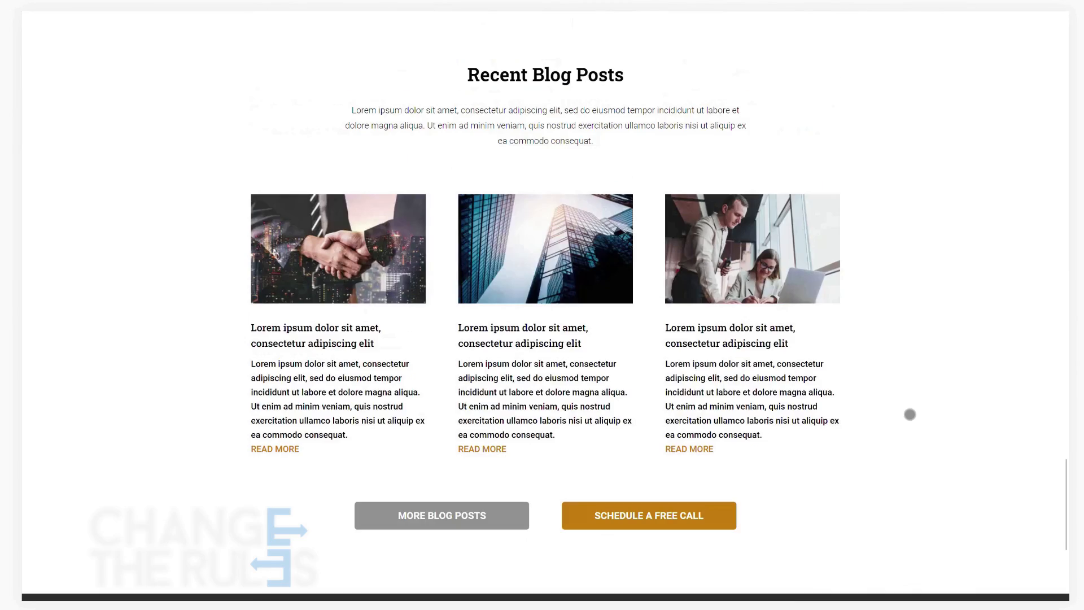
pyautogui.scroll(12, 909, 415)
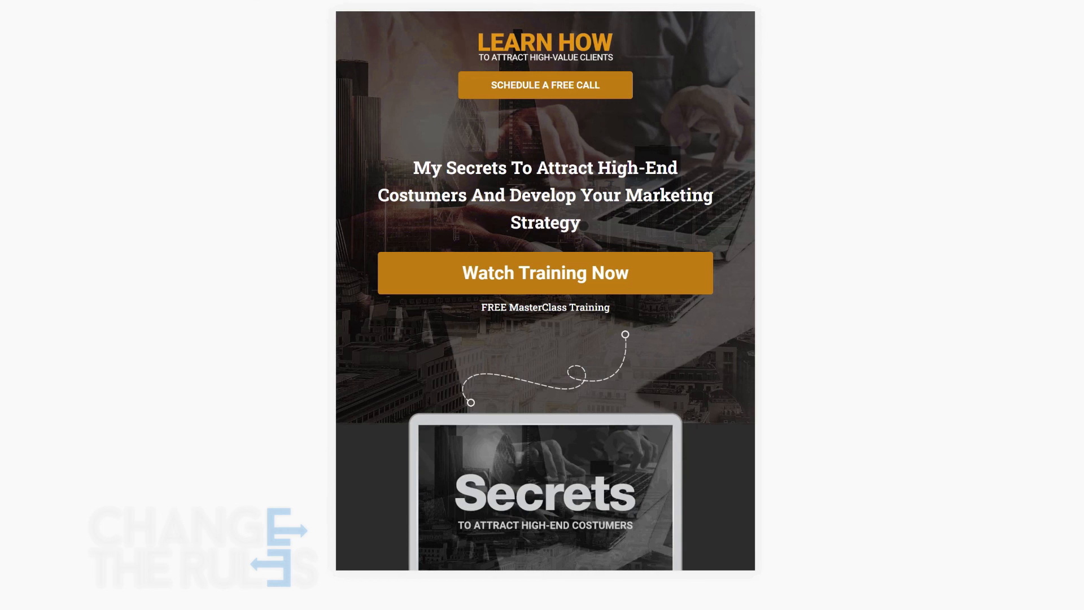
# Step: Reload the landing page at tablet width and review it from the header down to the footer and back up
pyautogui.press('F5')
pyautogui.scroll(-15, 584, 226)
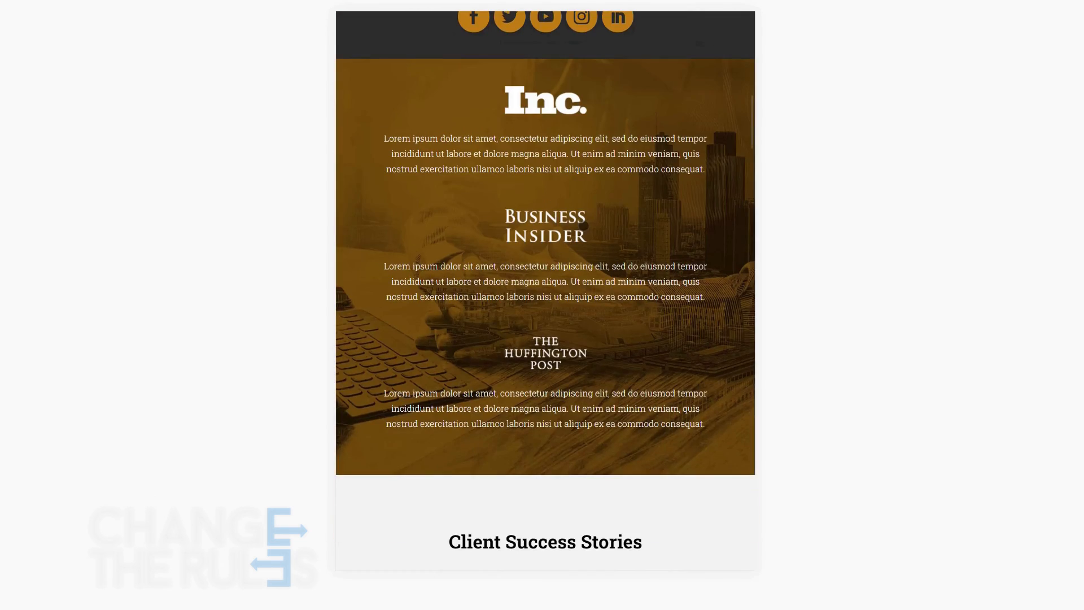
pyautogui.scroll(-20, 583, 226)
pyautogui.scroll(-20, 584, 226)
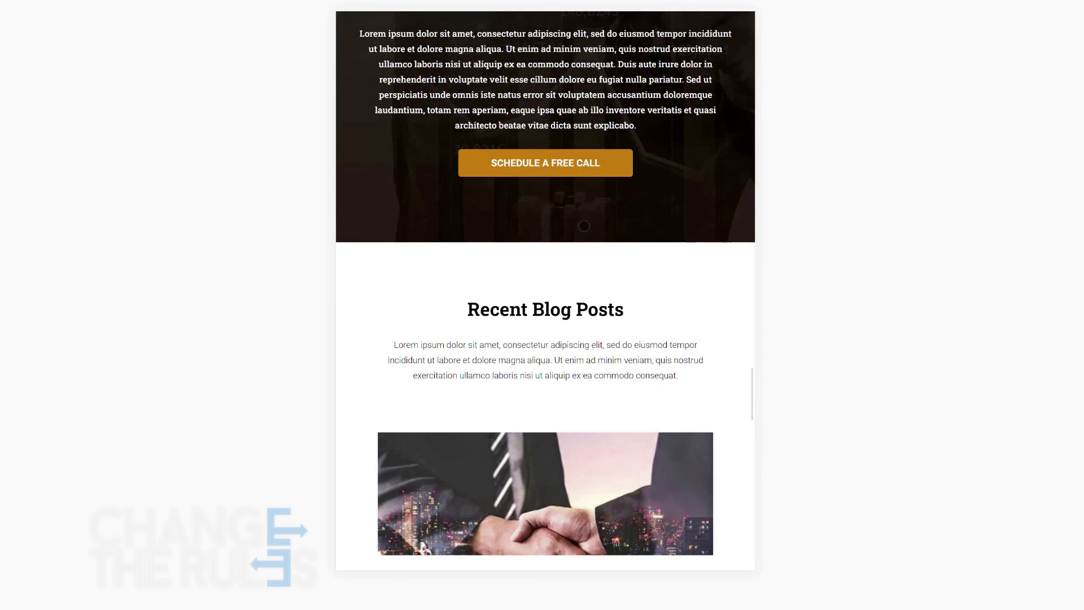
pyautogui.scroll(-20, 584, 226)
pyautogui.scroll(-20, 583, 226)
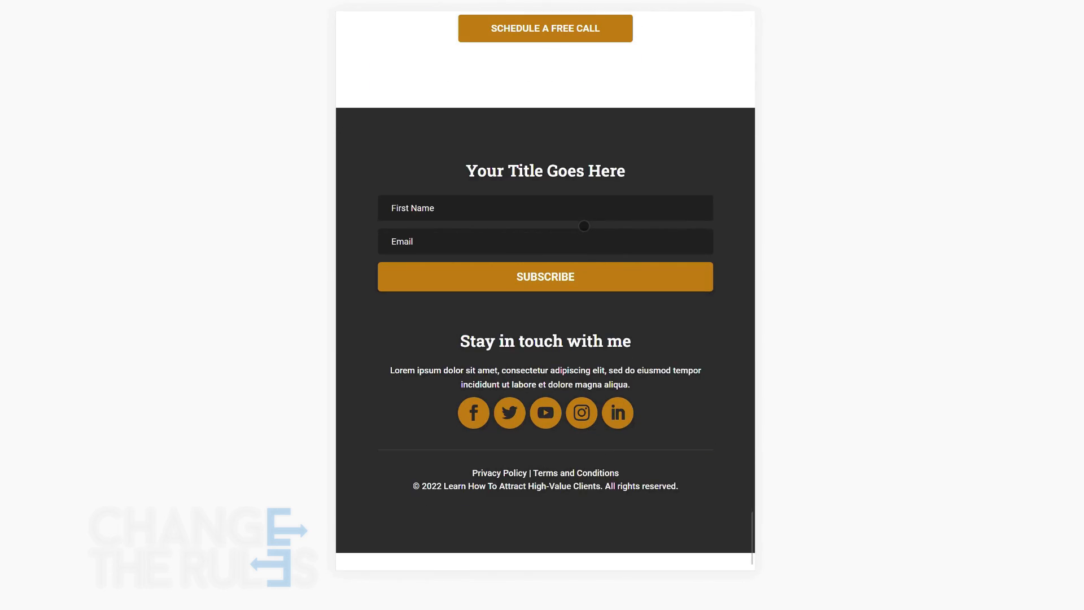
pyautogui.scroll(20, 584, 226)
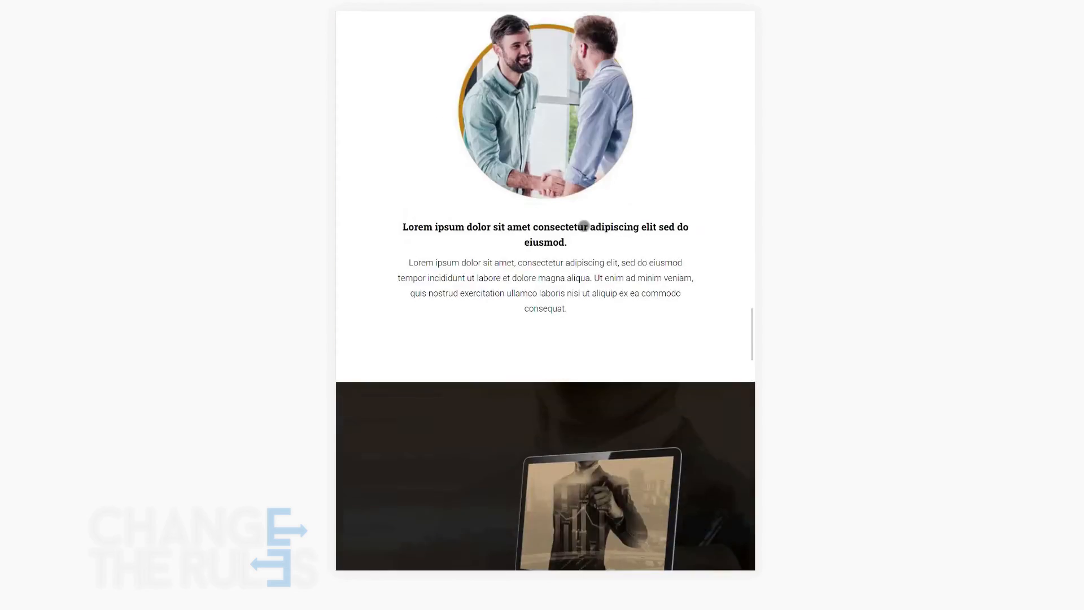
pyautogui.scroll(20, 584, 226)
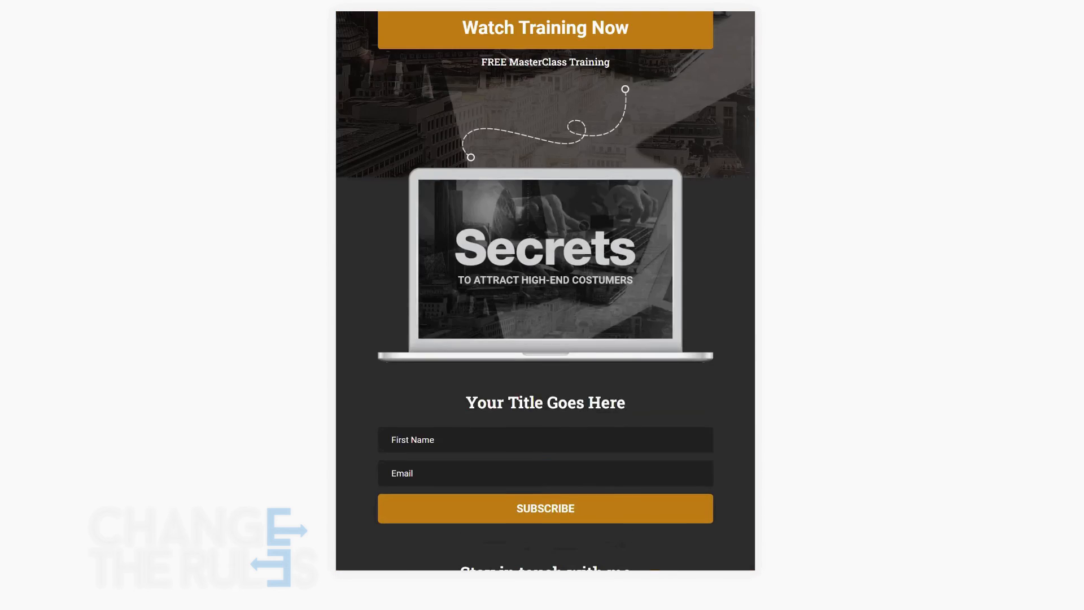
pyautogui.scroll(5, 546, 290)
pyautogui.scroll(-4, 565, 131)
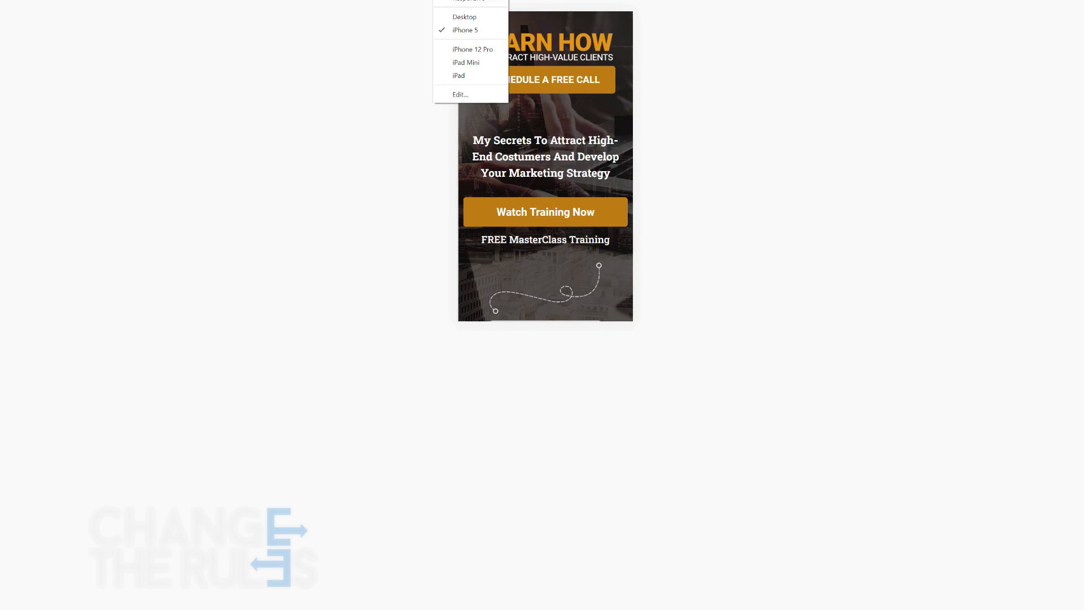
# Step: Review the whole landing page at the iPhone 12 Pro size, from header to footer, and return the preview to the Desktop size
pyautogui.click(473, 49)
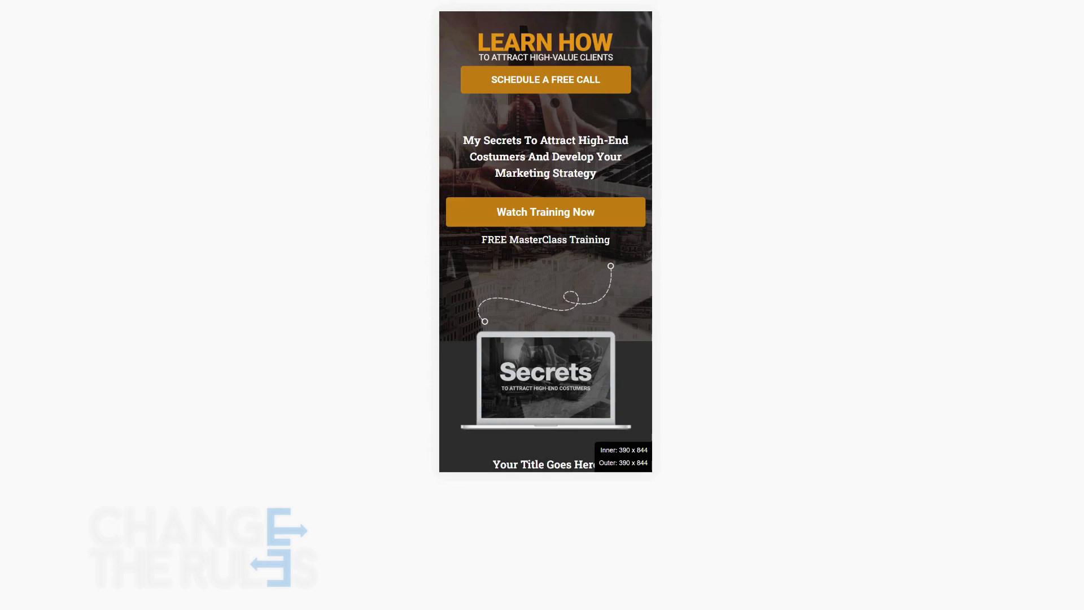
pyautogui.scroll(-20, 555, 103)
pyautogui.scroll(-20, 555, 103)
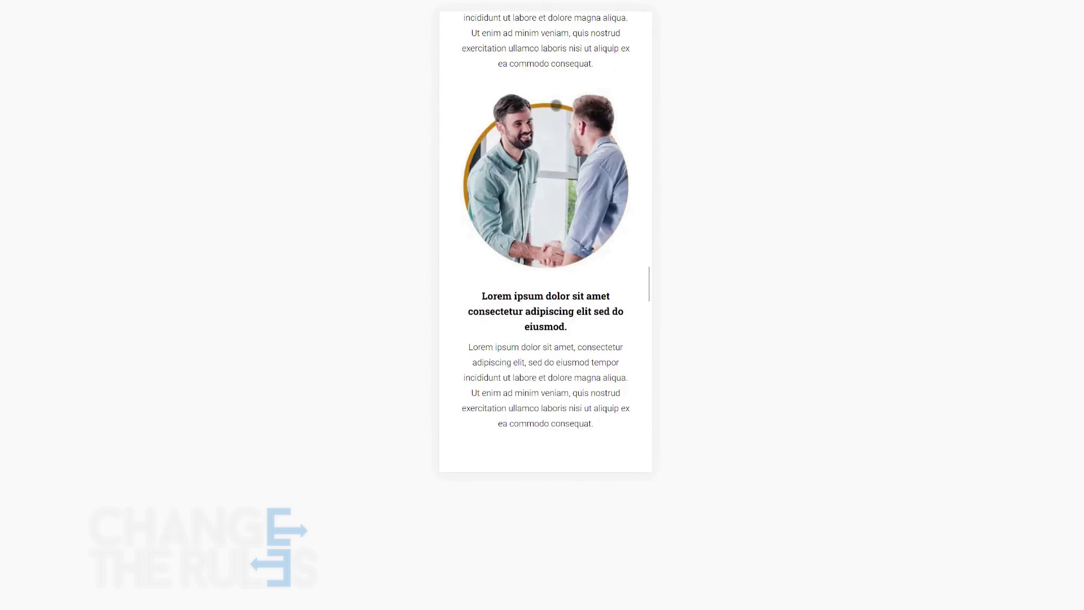
pyautogui.scroll(-20, 556, 105)
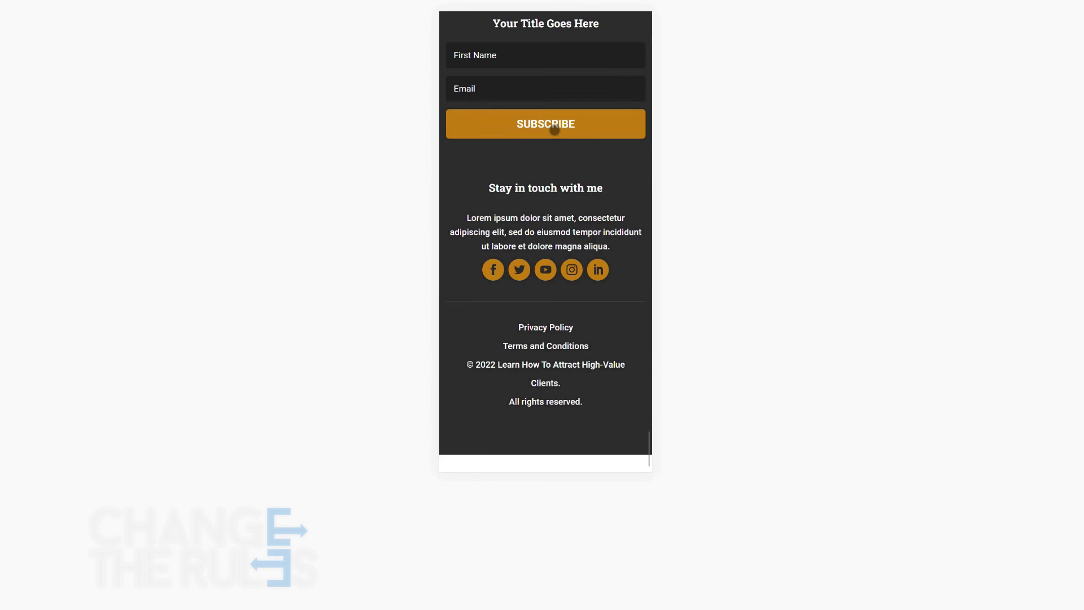
pyautogui.scroll(20, 537, 264)
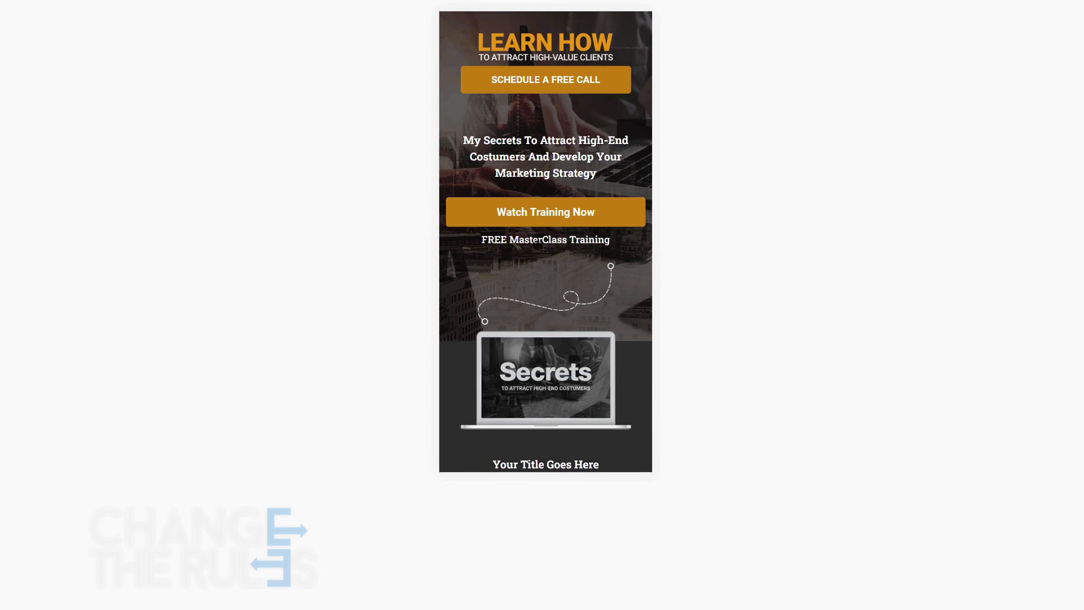
pyautogui.click(468, 2)
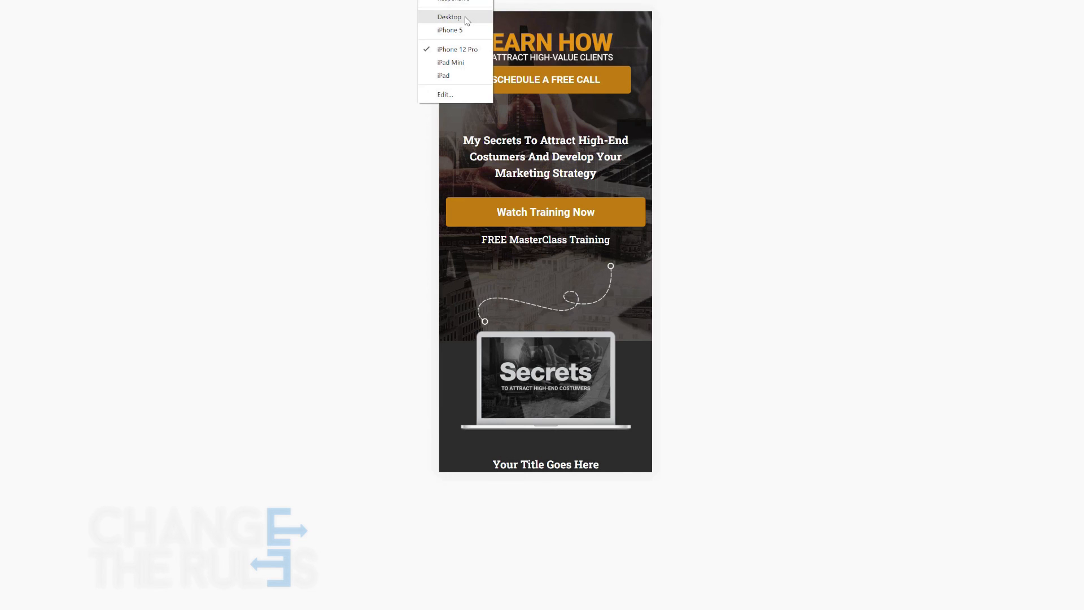
pyautogui.click(465, 17)
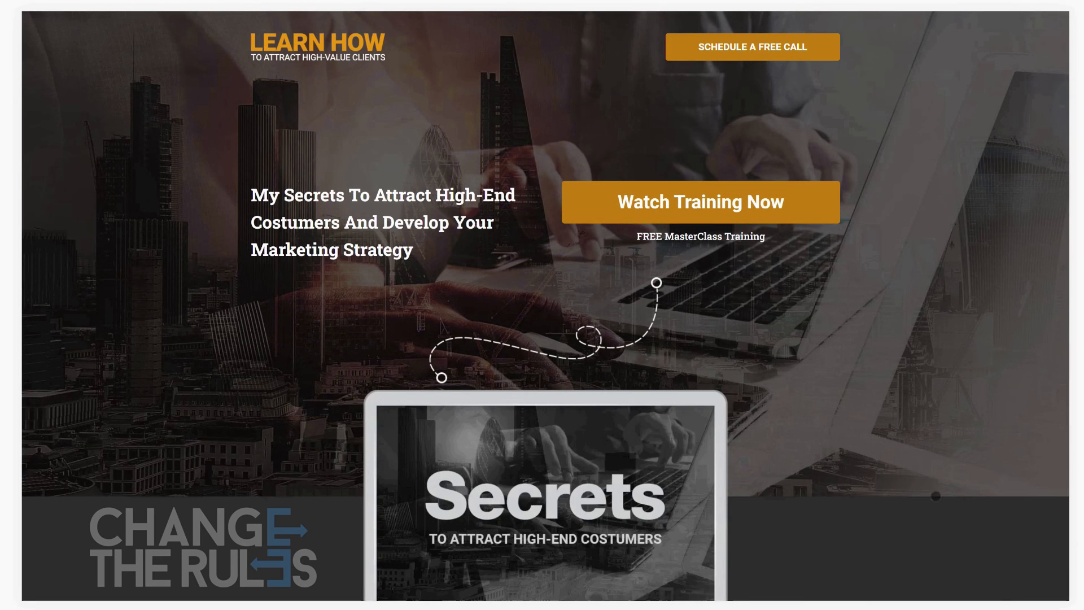